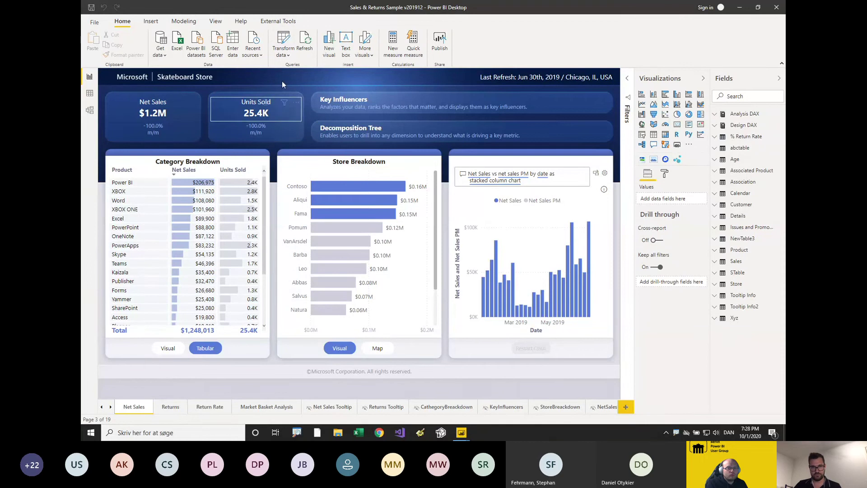
Display the external tools available in Power BI Desktop and underline the External Tools heading in red on the magnified screen.
left_click(277, 22)
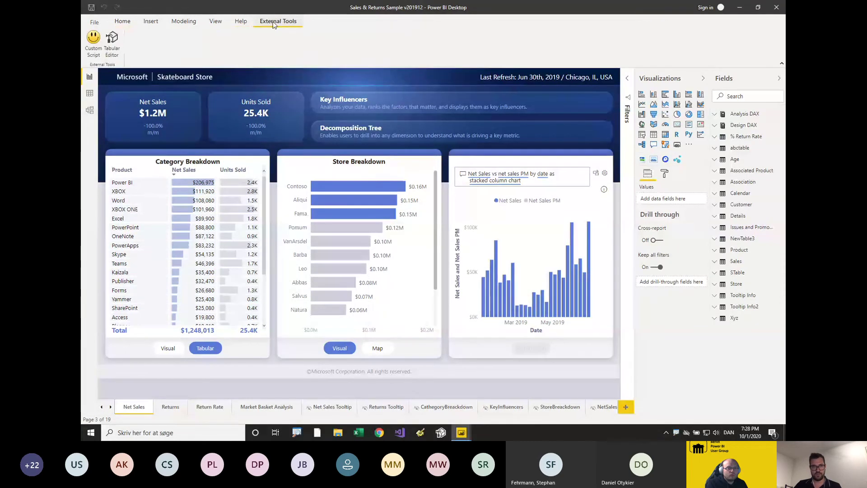
key("ctrl+1")
left_click(273, 25)
left_click_drag(234, 60, 333, 58)
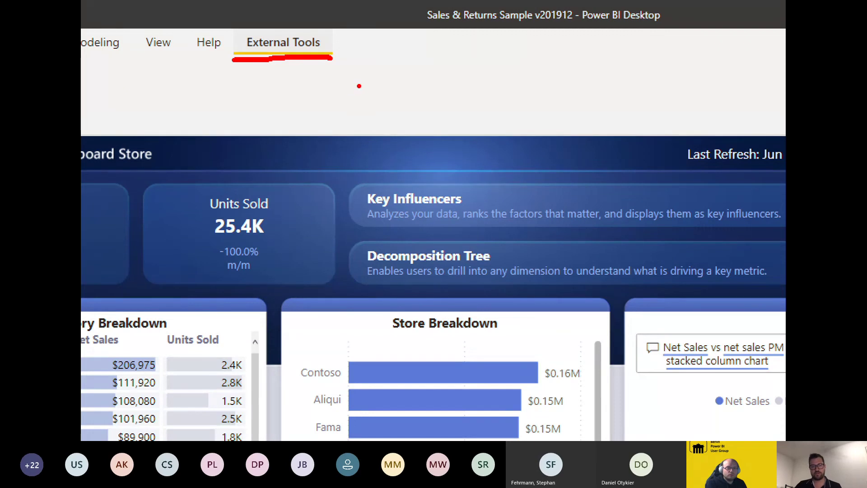
key("Escape")
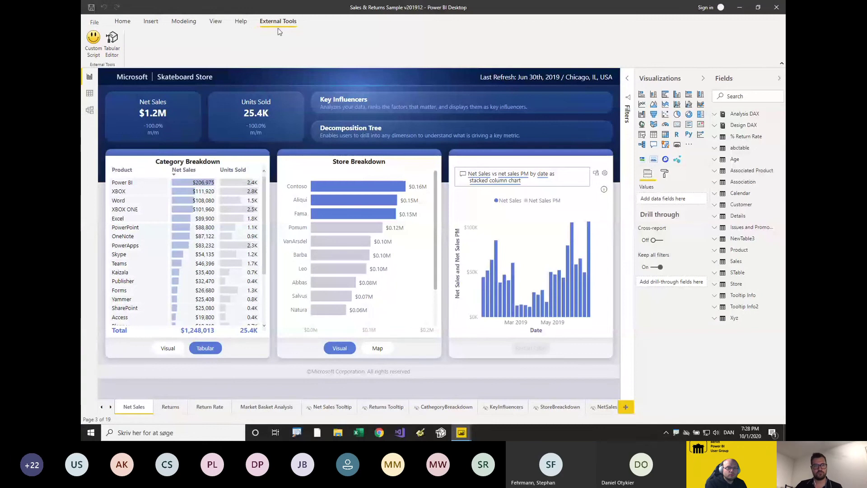
key("ctrl+1")
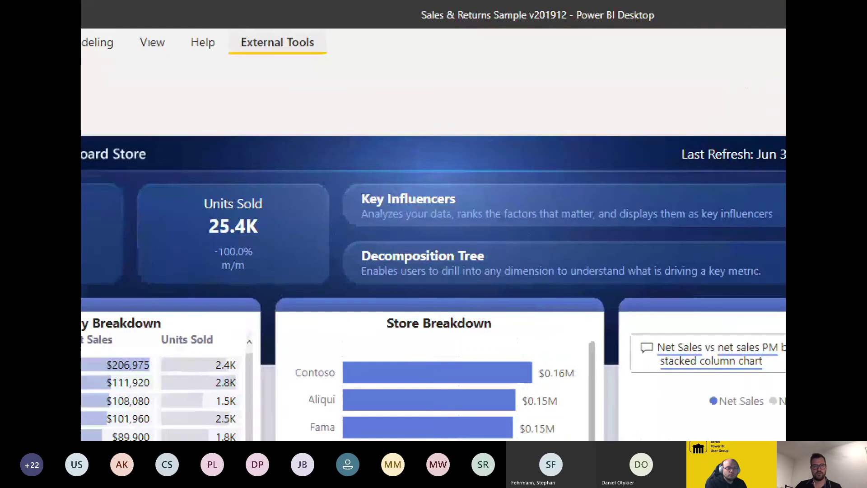
left_click(282, 61)
left_click_drag(240, 61, 329, 60)
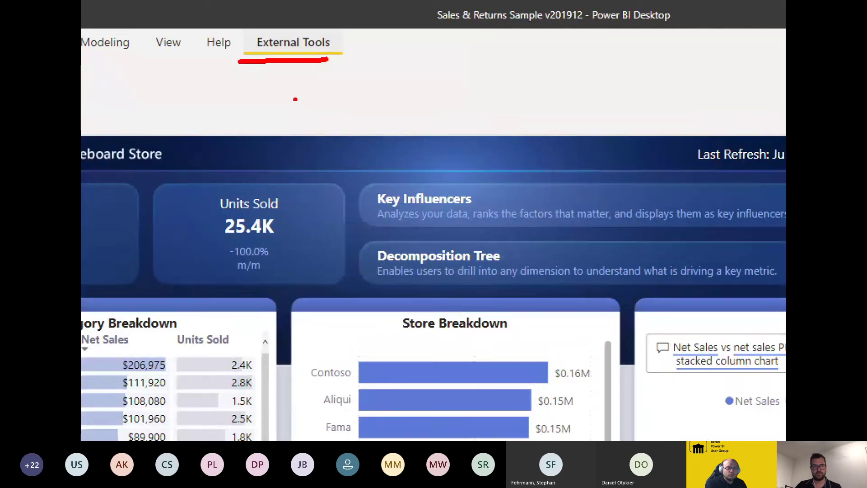
key("Escape")
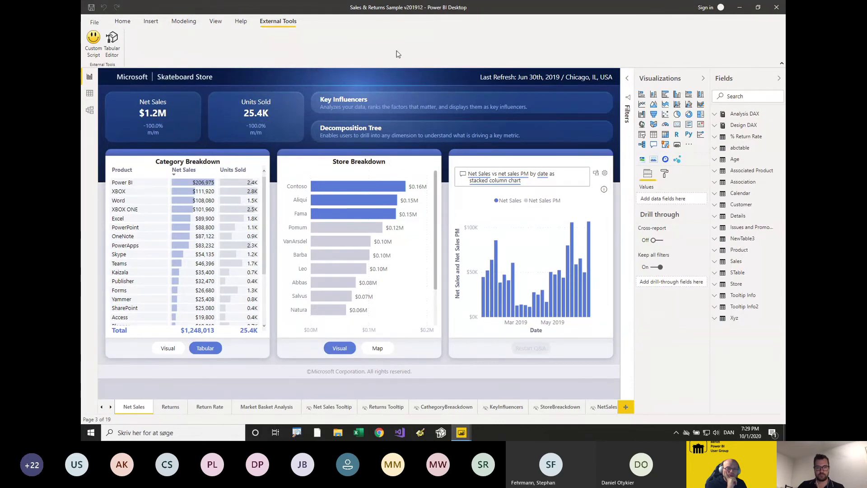
Launch Tabular Editor from Power BI Desktop, move its window clear of the external tools, and underline the database name in its title.
left_click(113, 42)
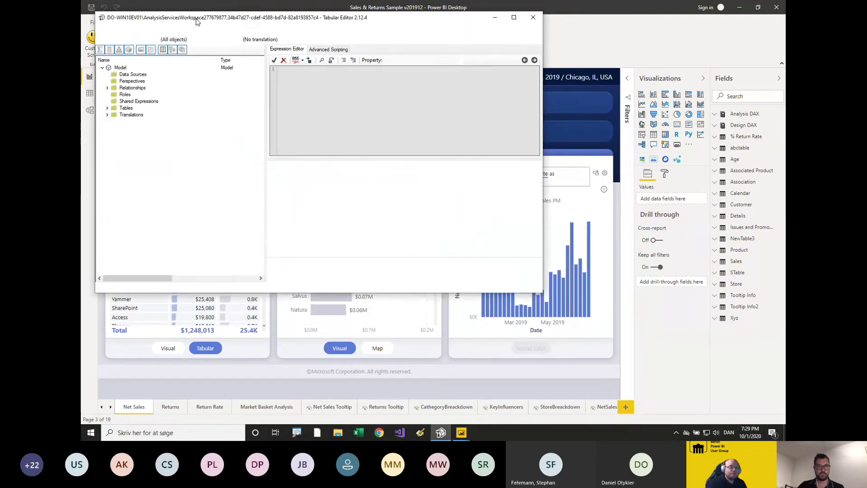
left_click_drag(196, 21, 383, 41)
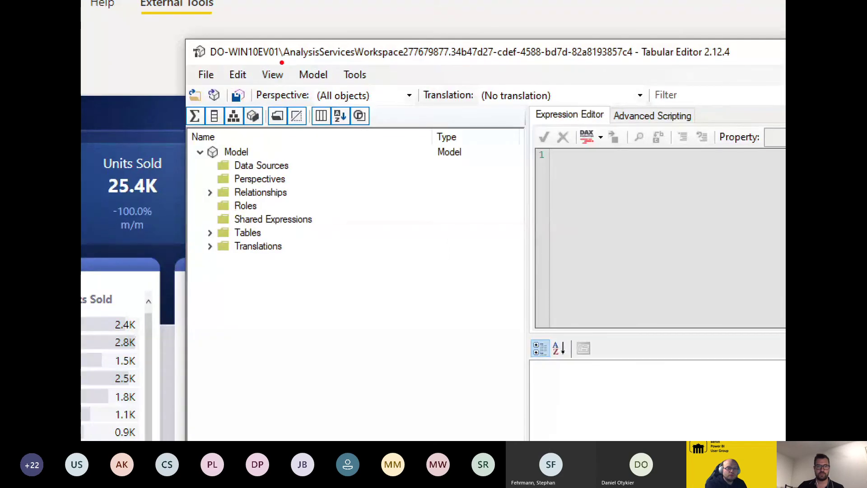
left_click_drag(282, 63, 402, 62)
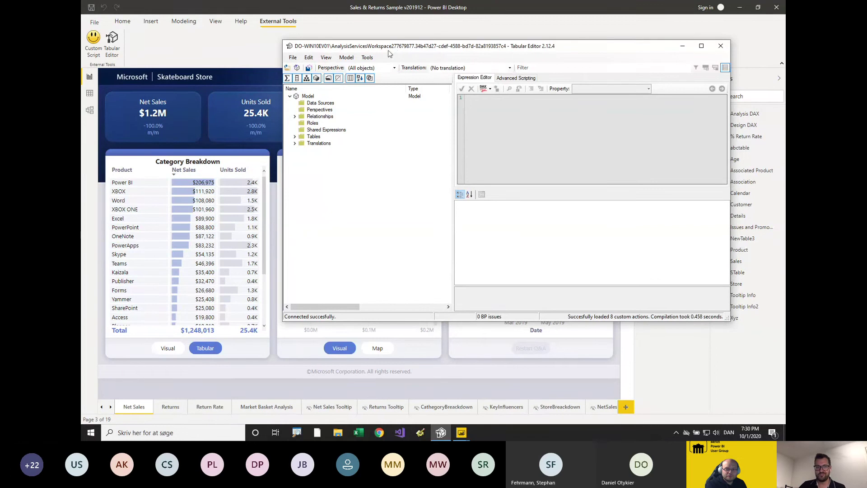
Switch to File Explorer in a new window.
left_click(337, 432)
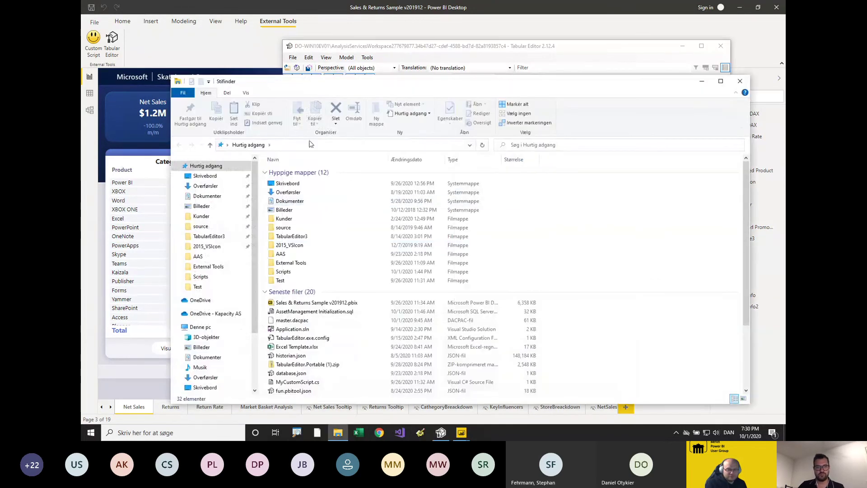
left_click(310, 143)
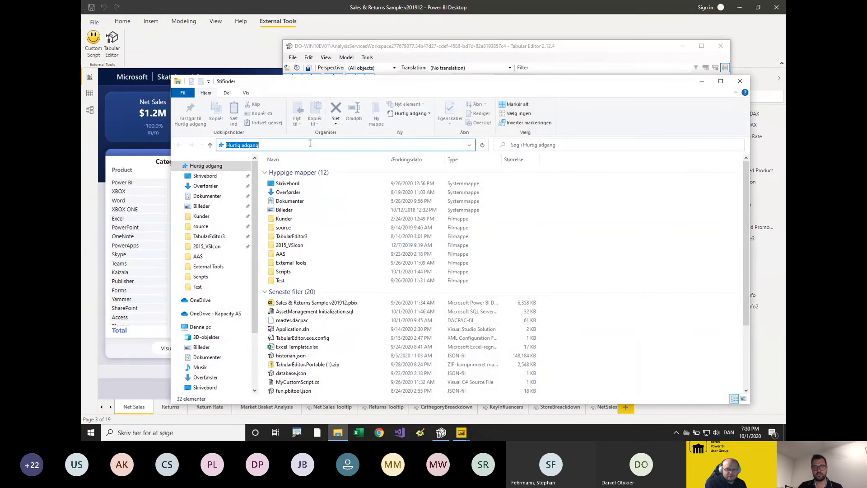
type("%commonp")
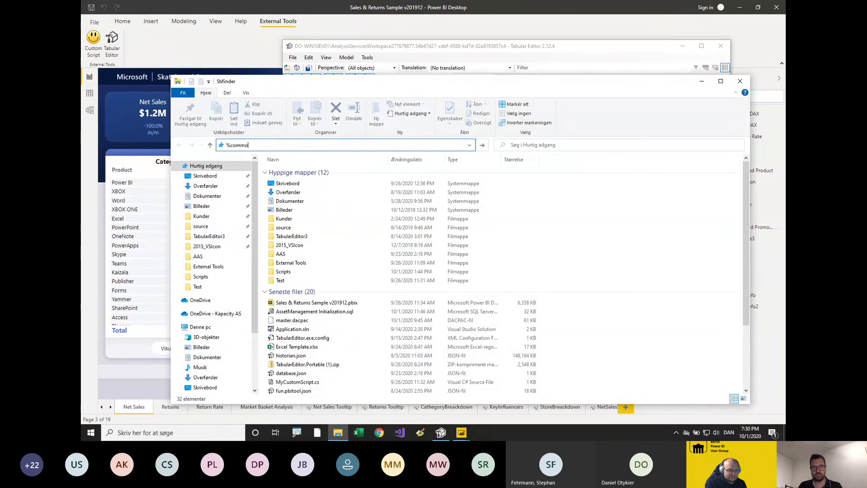
key("Escape")
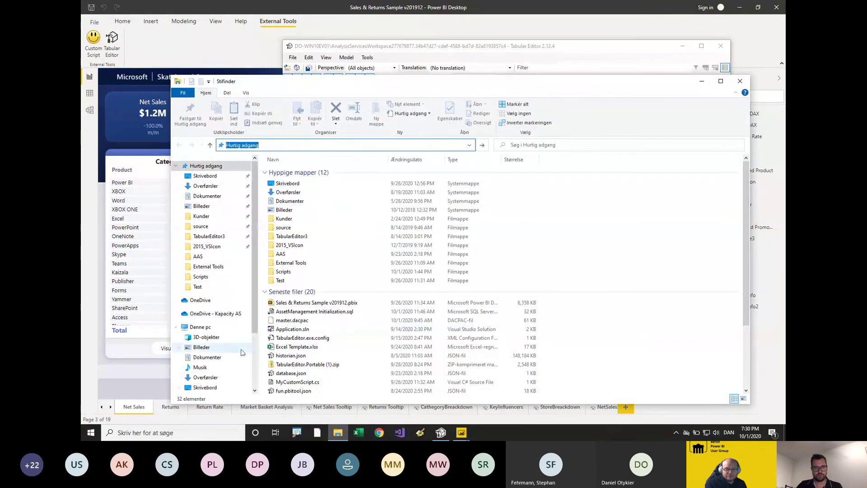
Browse from Lokal disk (C:) through Programmer (x86) to the Common Files folder.
scroll(240, 275, "down", 1)
scroll(241, 276, "down", 2)
left_click(212, 340)
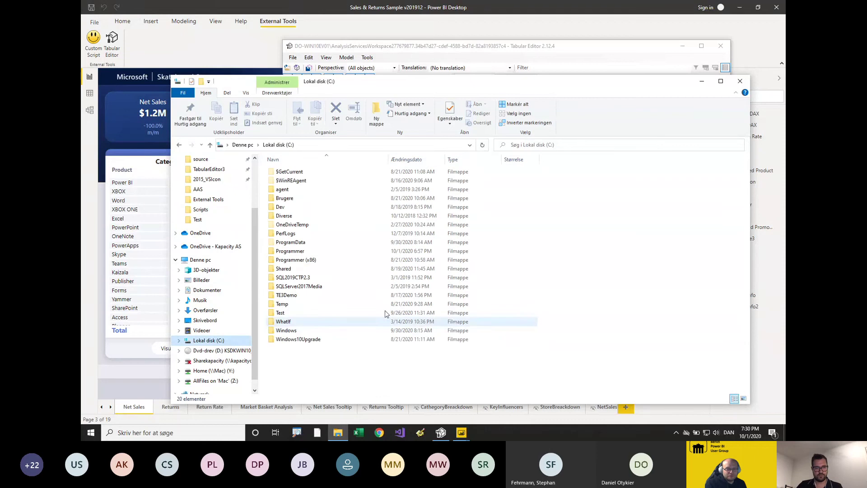
left_click(322, 261)
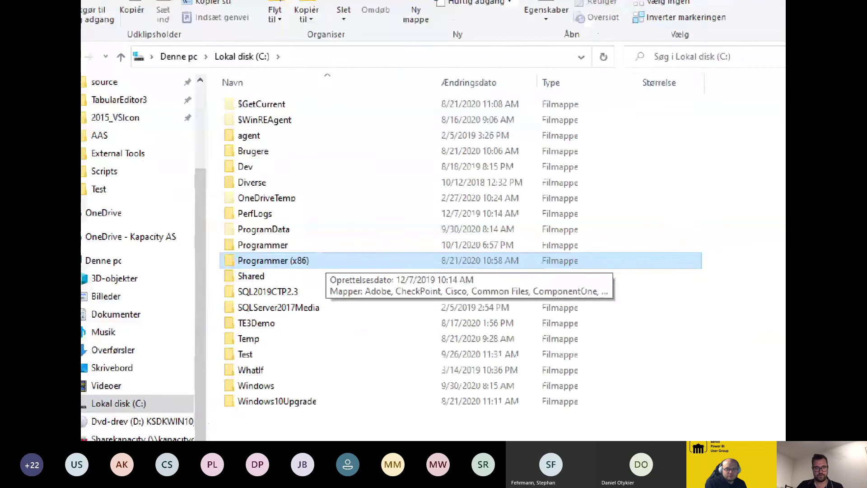
left_click_drag(287, 268, 309, 268)
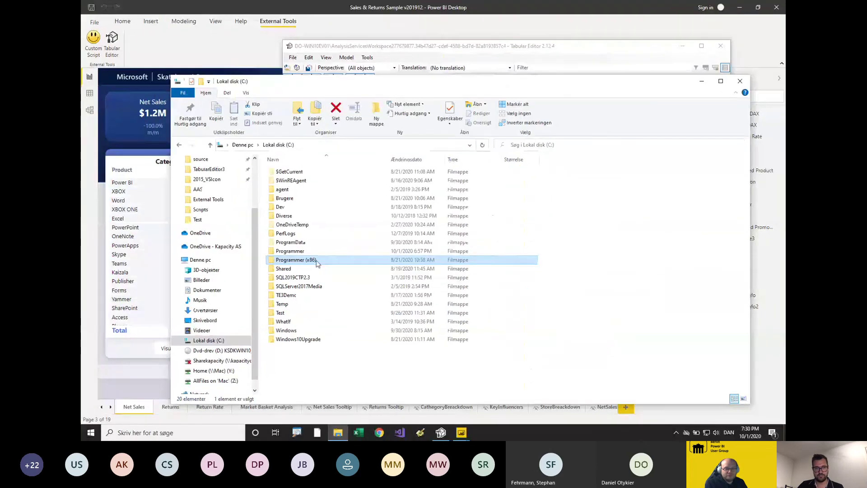
double_click(311, 259)
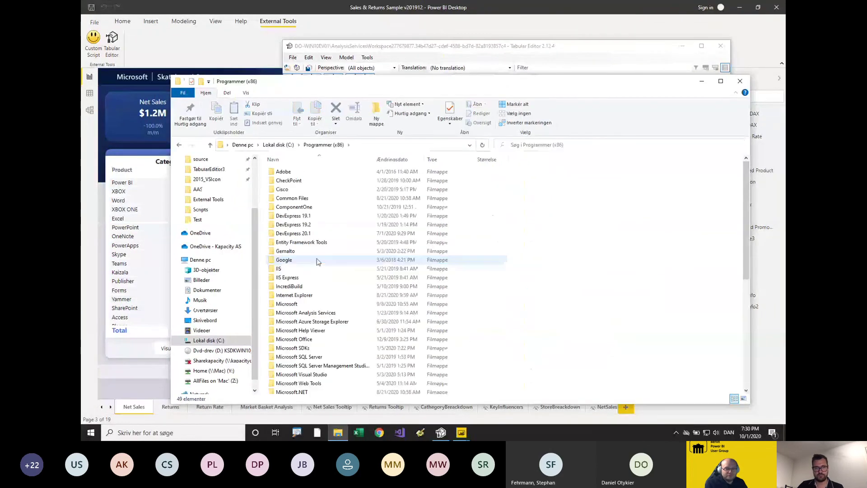
double_click(301, 199)
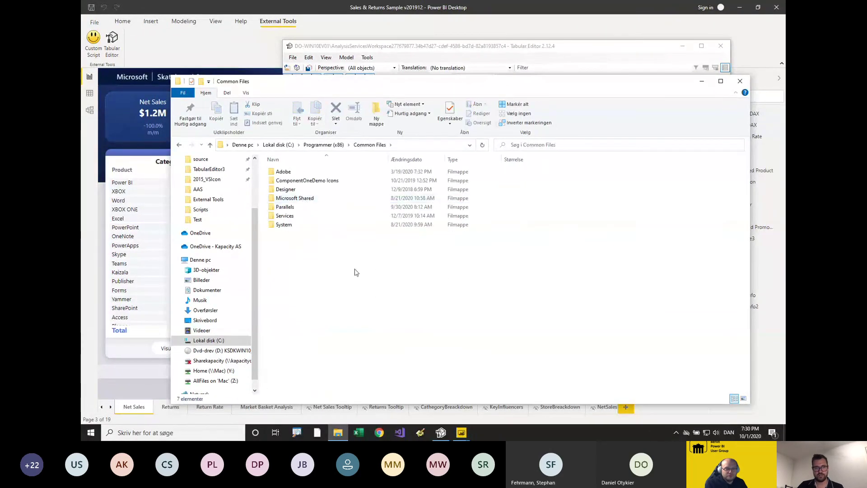
Open the External Tools folder inside Microsoft Shared and Power BI Desktop.
left_click(302, 200)
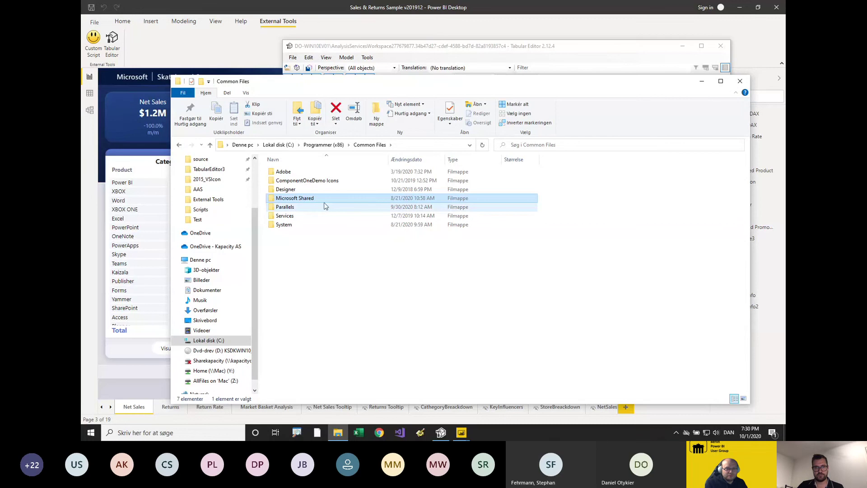
double_click(324, 200)
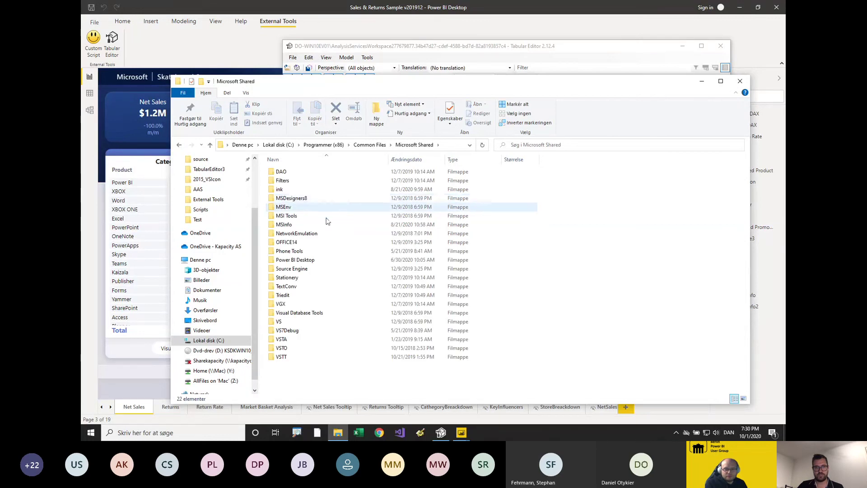
left_click(326, 260)
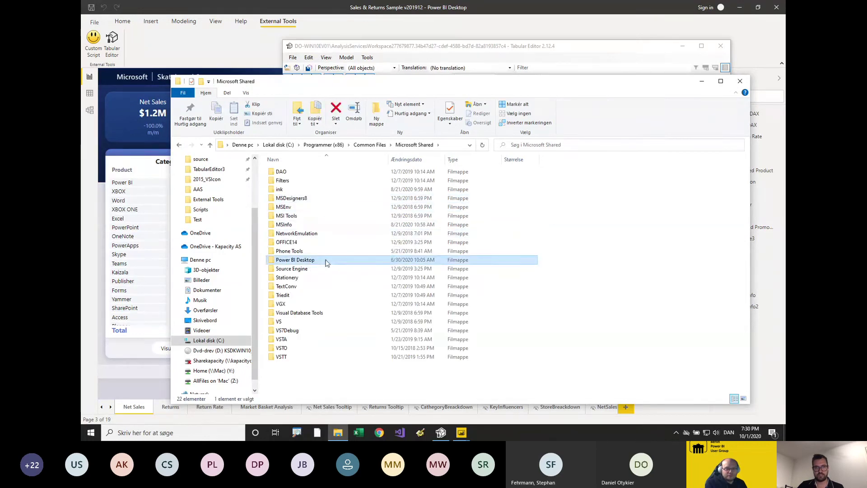
double_click(326, 261)
left_click(305, 174)
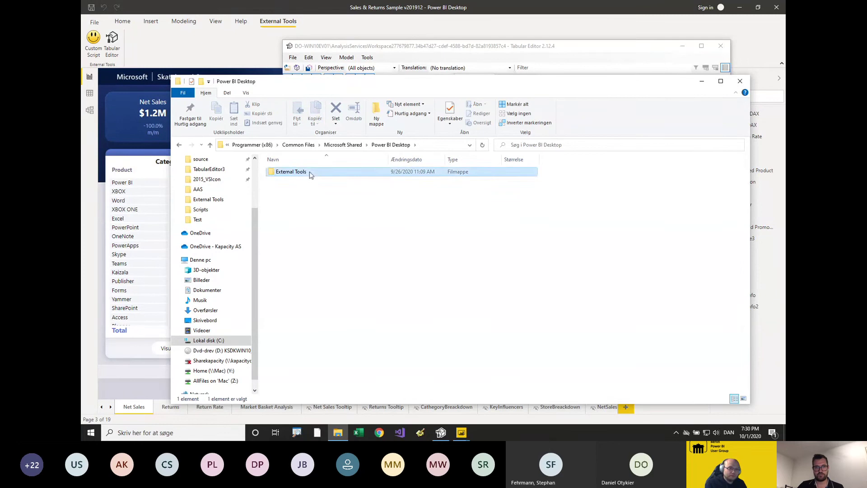
double_click(309, 174)
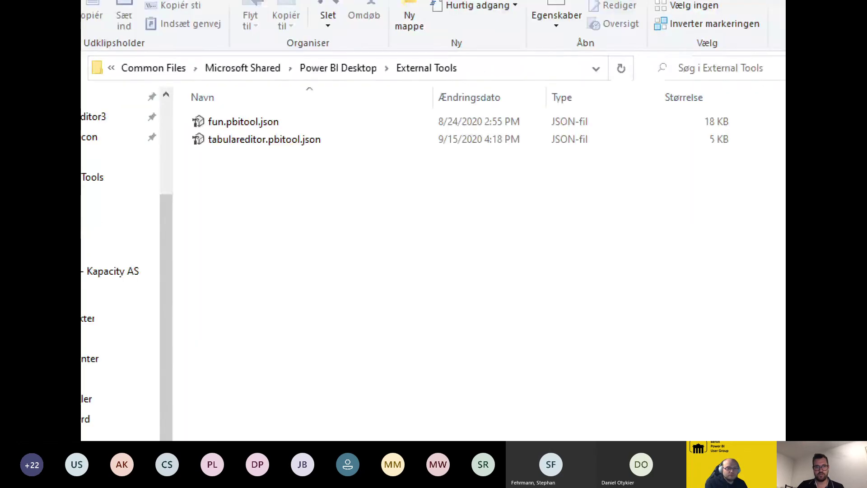
Circle the two .pbitool.json files in red and show the full path of the External Tools folder.
mouse_move(263, 189)
left_mouse_down()
mouse_move(318, 191)
mouse_move(350, 138)
mouse_move(248, 130)
mouse_move(199, 167)
mouse_move(214, 182)
left_mouse_up()
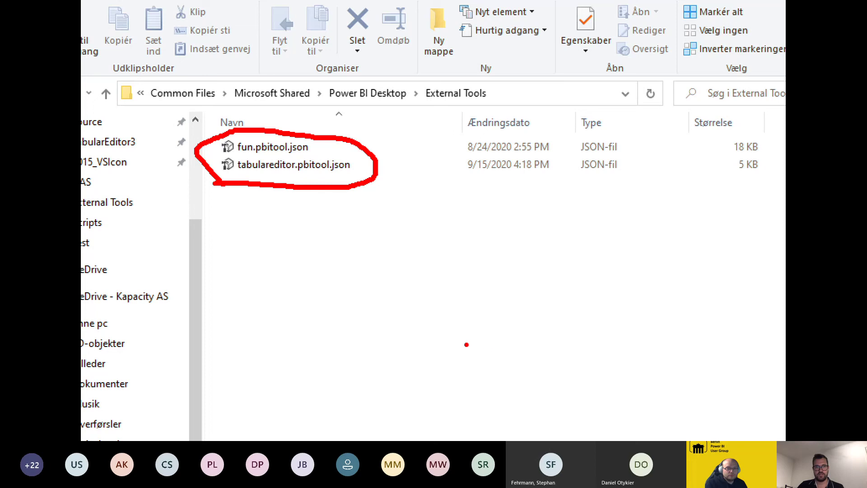
left_click(422, 146)
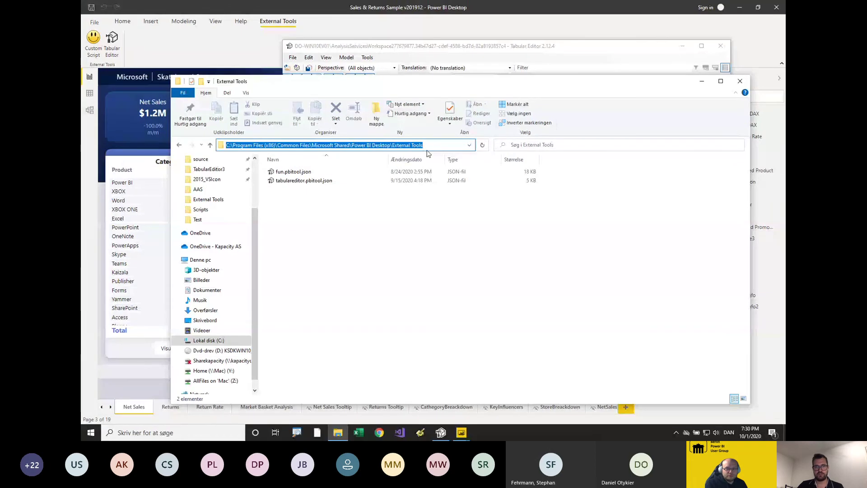
left_click(336, 272)
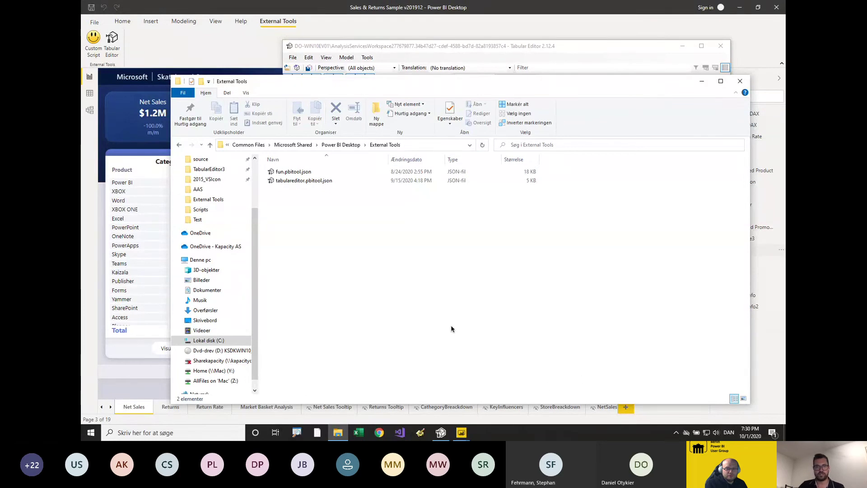
Point out fun.pbitool.json and tabulareditor.pbitool.json in turn, leaving tabulareditor.pbitool.json selected.
left_click(308, 180)
left_click(302, 174)
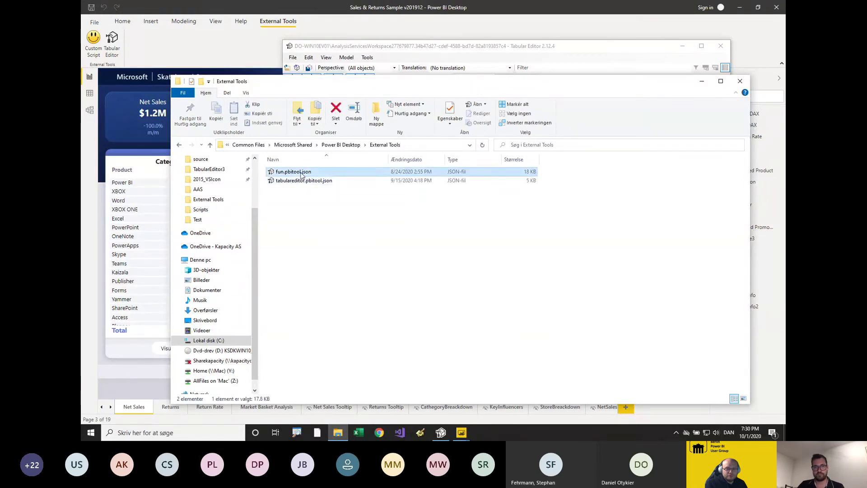
left_click(304, 180)
left_click(302, 174)
left_click(307, 180)
left_click(323, 248)
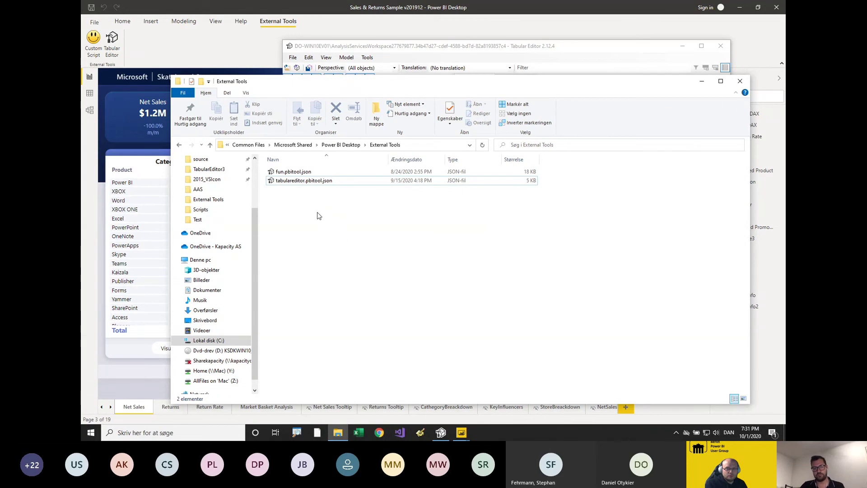
left_click(307, 181)
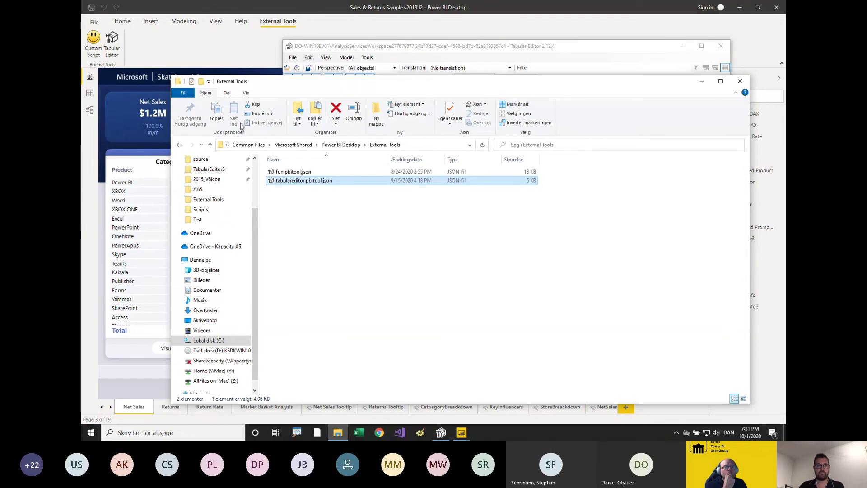
Switch to Chrome on the Mac desktop and search Google for "power bi external tools" in the Tabular Object Model page's tab.
key("ctrl+Left")
key("ctrl+Left")
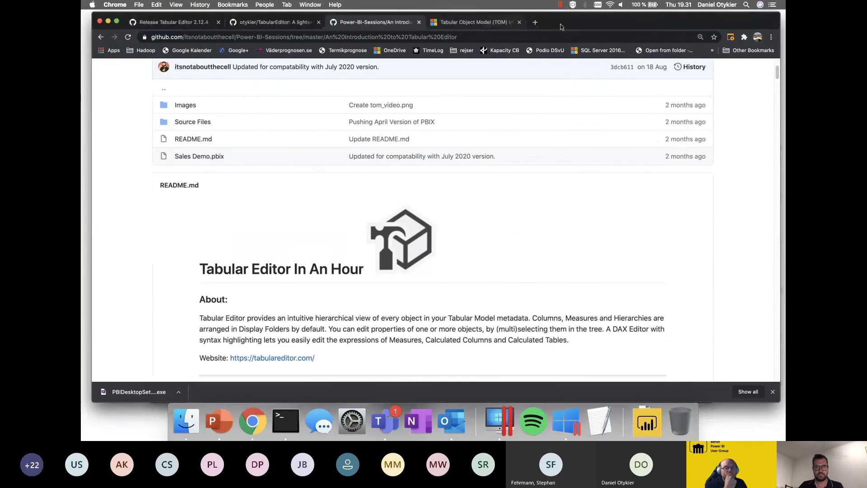
left_click(502, 23)
type("power bi d")
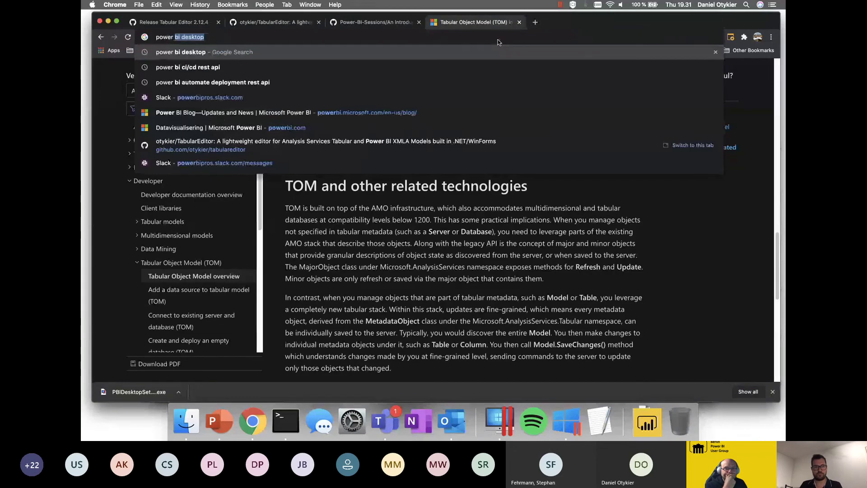
key("BackSpace")
key("BackSpace")
type("externa")
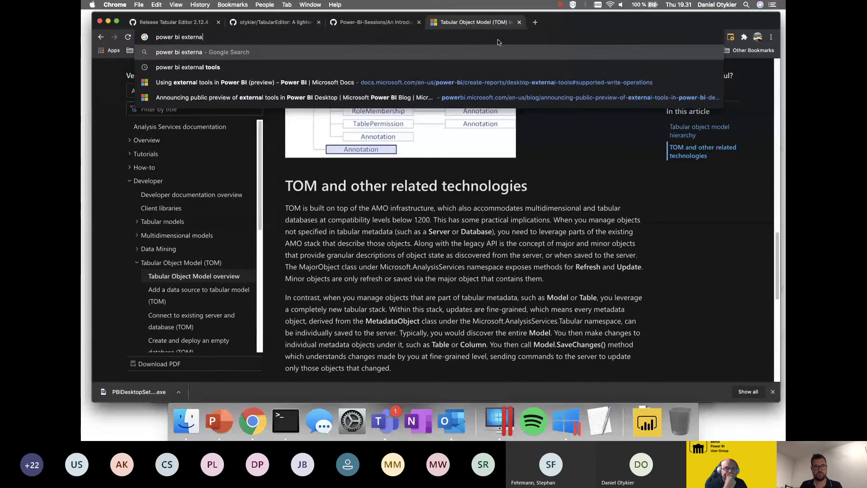
key("Down")
key("Return")
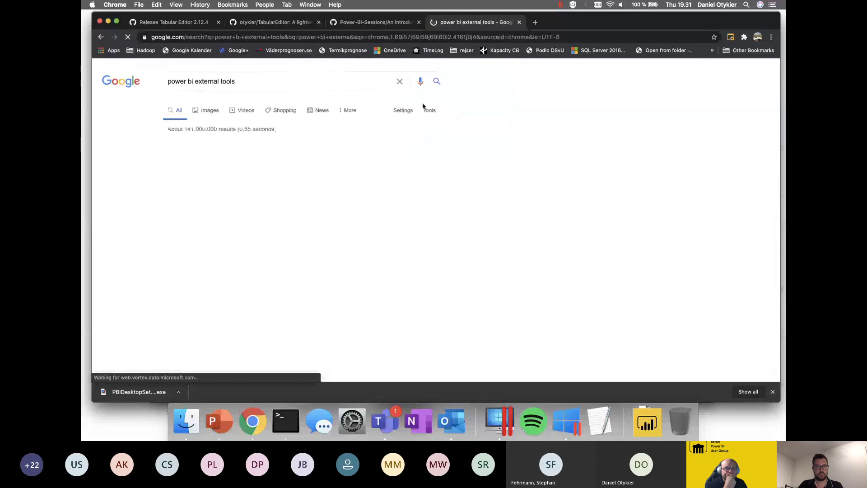
Open the Microsoft docs article on external tools in Power BI Desktop at its registry-disabling section and select the page address.
left_click(262, 160)
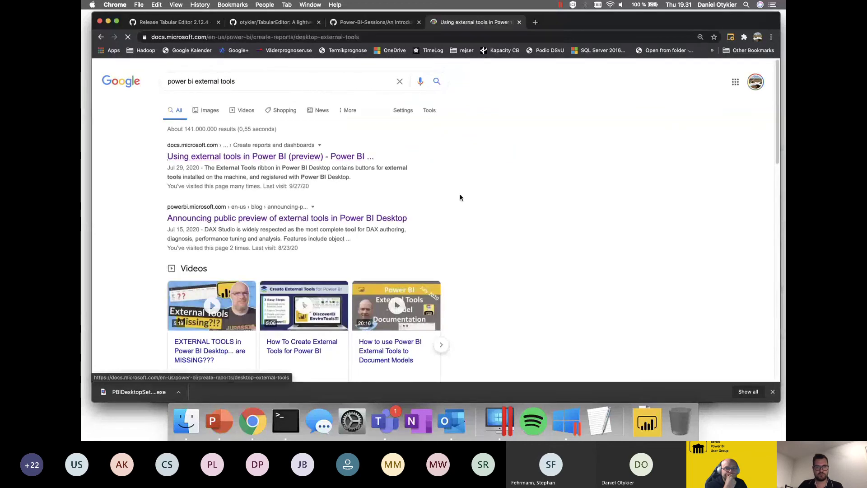
key("super+f")
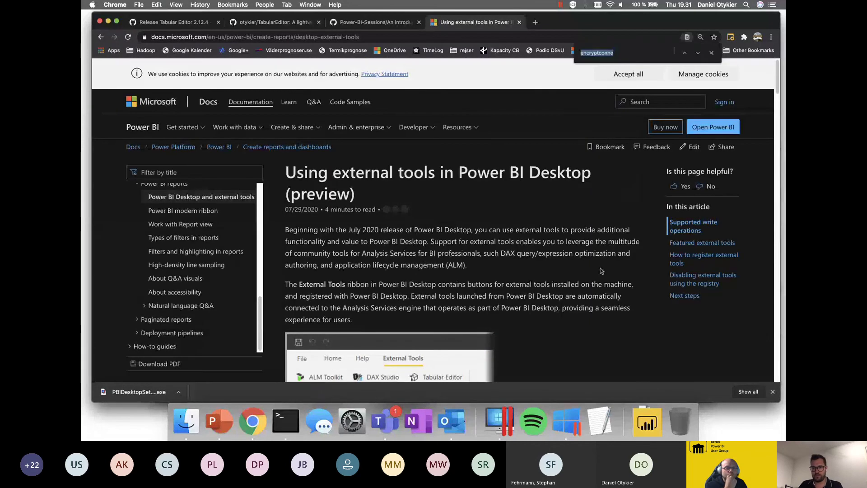
left_click(690, 284)
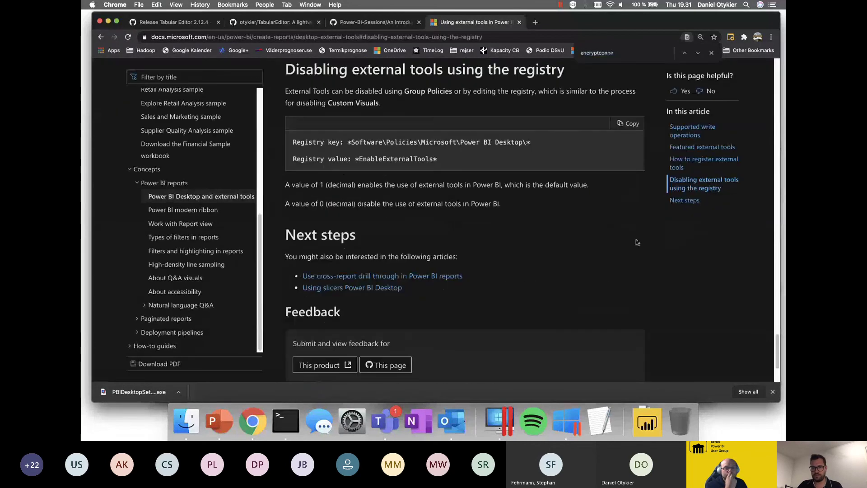
left_click(510, 36)
key("super+Tab")
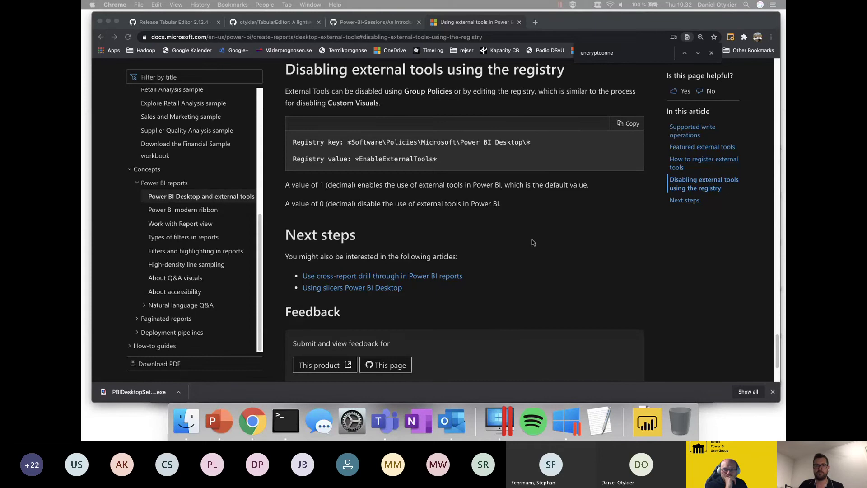
Return to the Windows desktop, close the External Tools folder and reposition the Tabular Editor window over the report.
key("ctrl+Right")
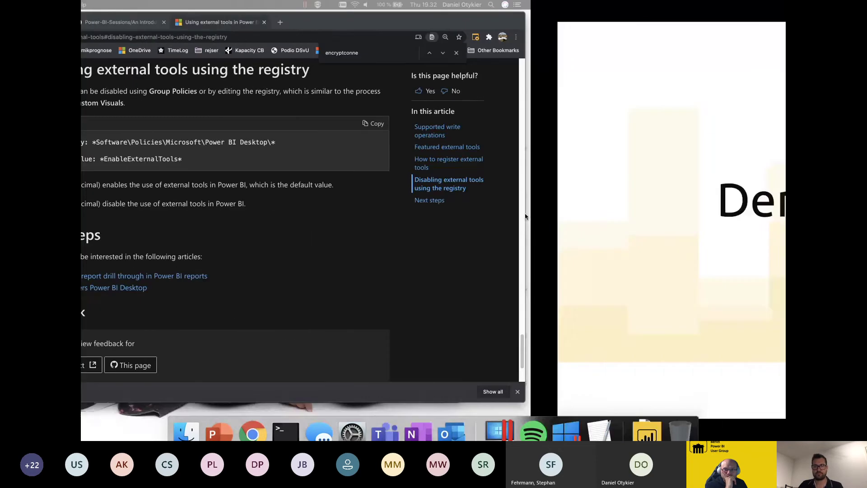
key("ctrl+Right")
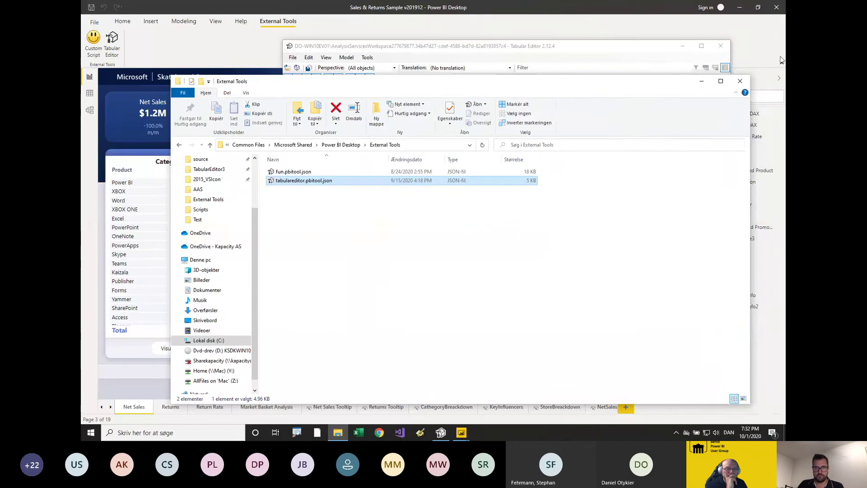
left_click(742, 83)
left_click_drag(342, 47, 280, 67)
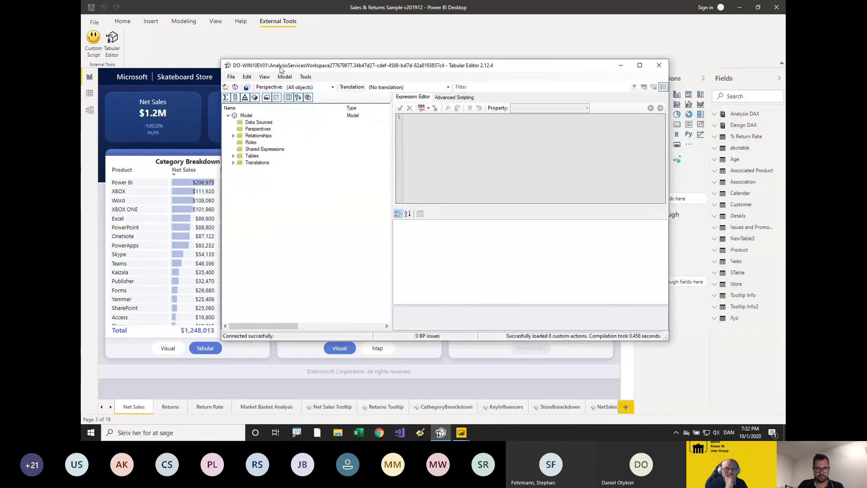
Expand the Tables folder in Tabular Editor and mark Model, Tables and the Analysis DAX table area in red.
left_click(233, 156)
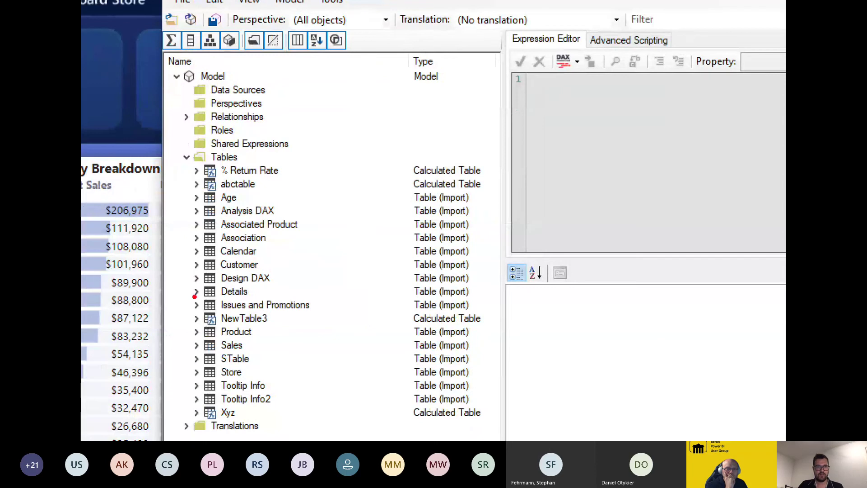
left_click_drag(197, 66, 222, 67)
left_click_drag(252, 154, 255, 156)
left_click_drag(292, 212, 315, 214)
key("Escape")
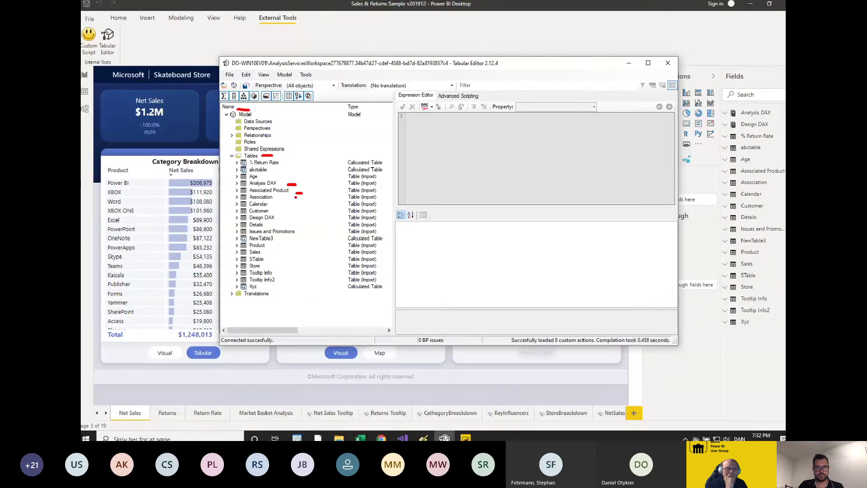
Expand the Analysis DAX and Calendar tables in Tabular Editor to show their measures and columns.
left_click(238, 183)
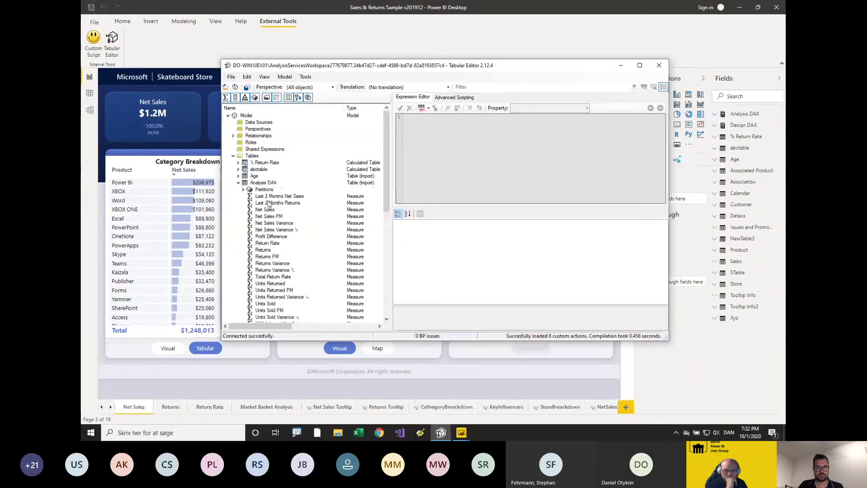
scroll(286, 212, "down", 8)
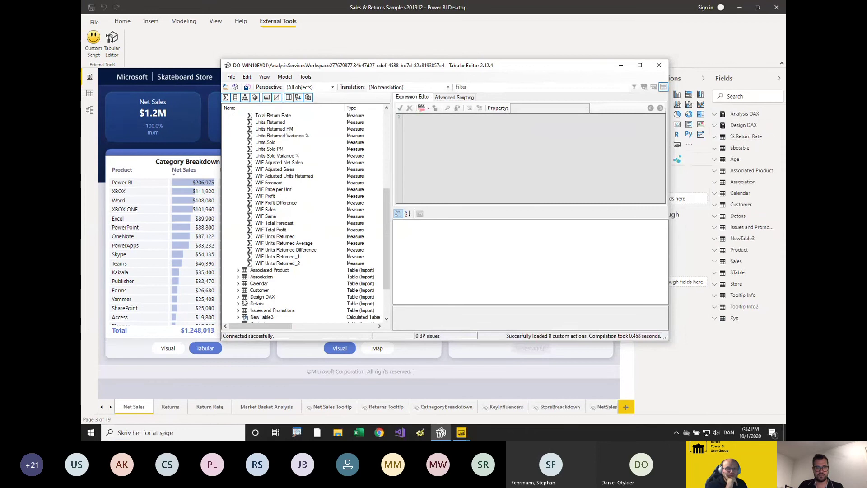
left_click(238, 283)
scroll(252, 284, "down", 3)
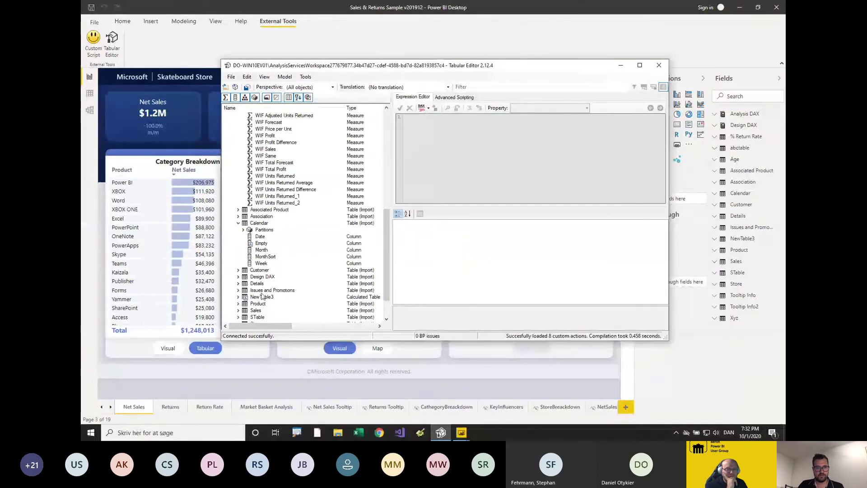
Select the NewTable3 calculated table, underline it in red and look through the expanded object tree.
left_click(278, 335)
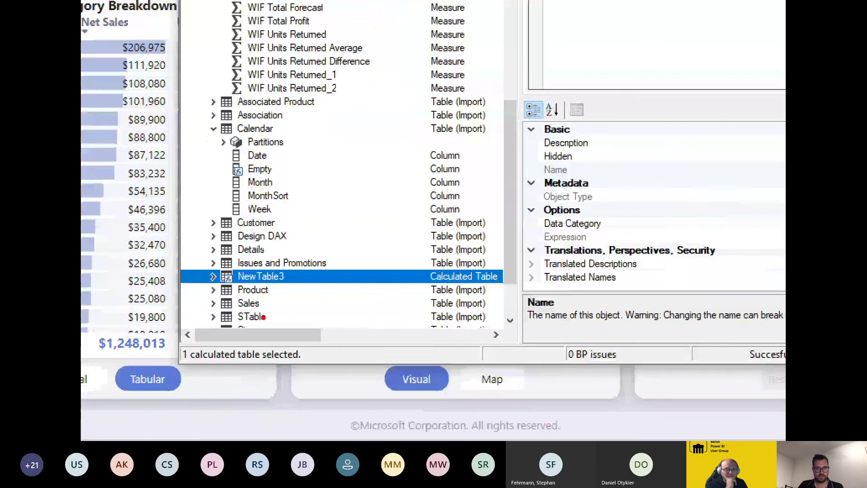
left_click_drag(238, 284, 279, 285)
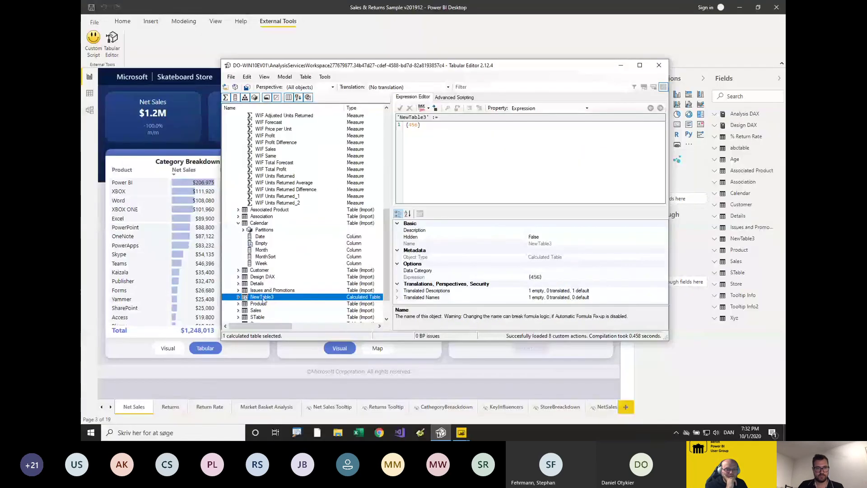
scroll(372, 155, "up", 3)
scroll(318, 235, "up", 9)
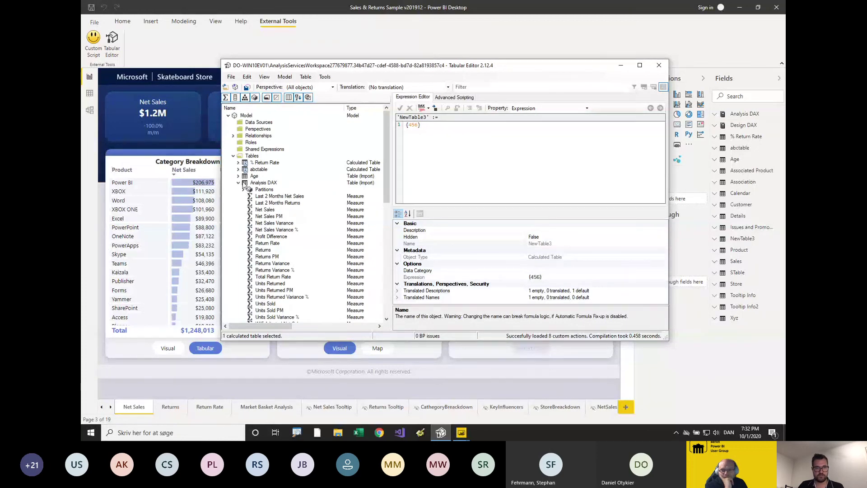
scroll(277, 257, "down", 13)
scroll(285, 248, "up", 7)
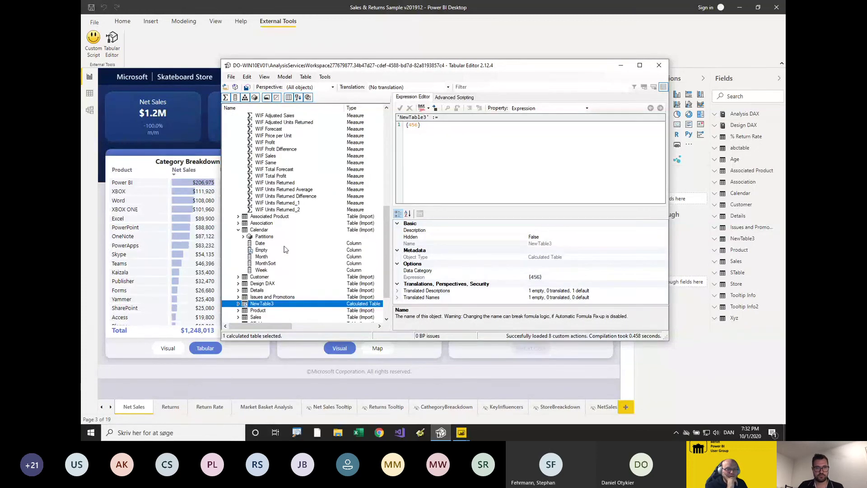
scroll(284, 234, "up", 4)
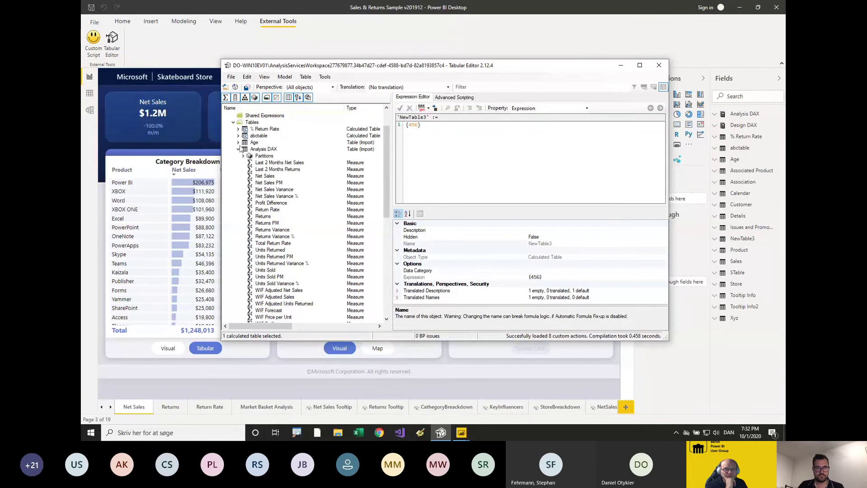
Minimize Tabular Editor and expand the Analysis DAX table in Power BI Desktop's field list to examine its measures.
left_click(620, 65)
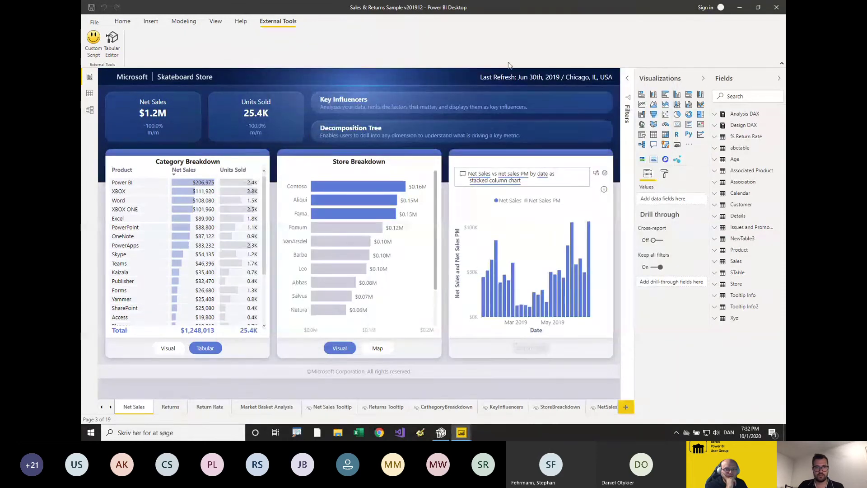
left_click(715, 116)
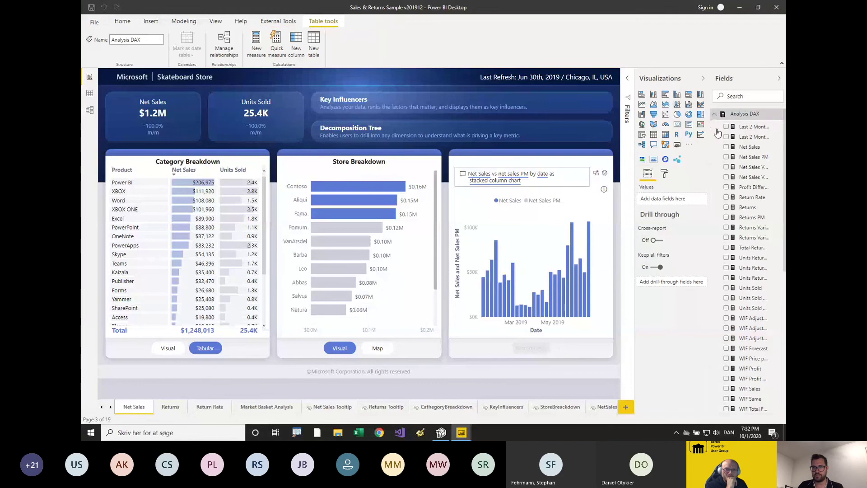
left_click(714, 116)
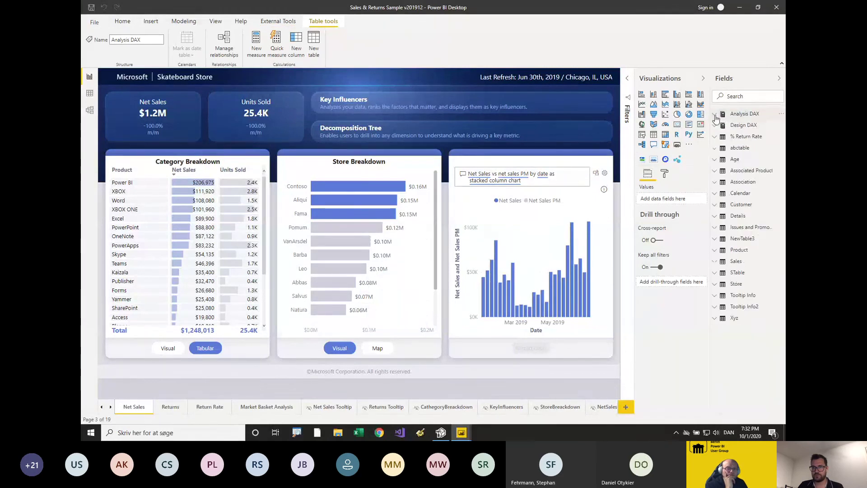
left_click(715, 116)
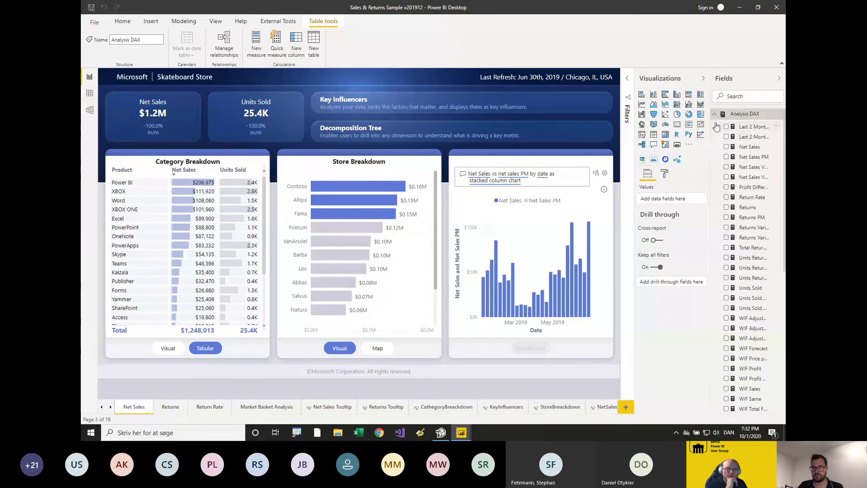
left_click(715, 116)
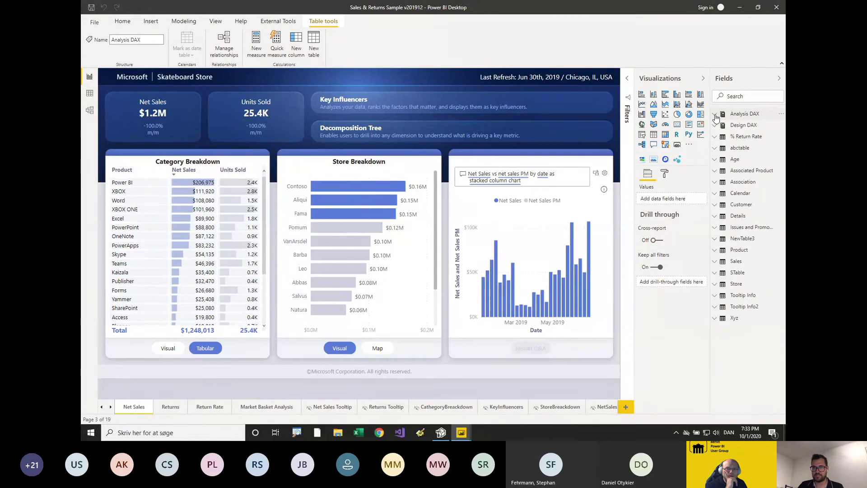
left_click(715, 116)
scroll(740, 208, "down", 5)
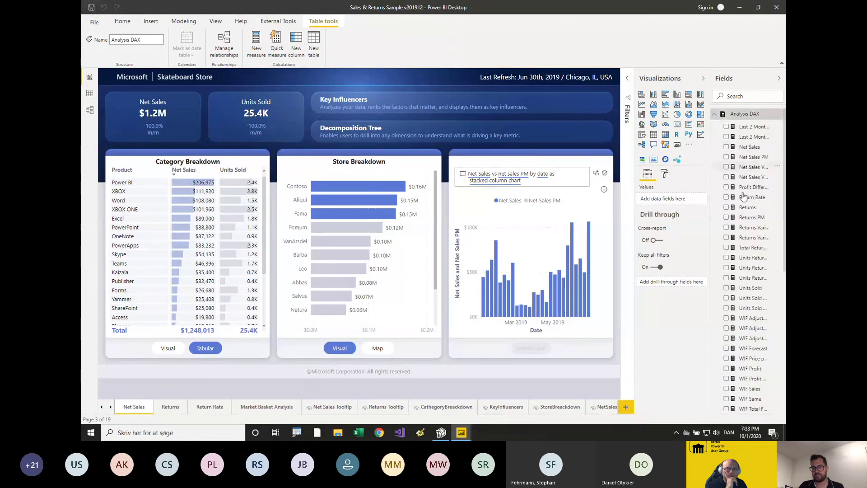
scroll(741, 210, "up", 5)
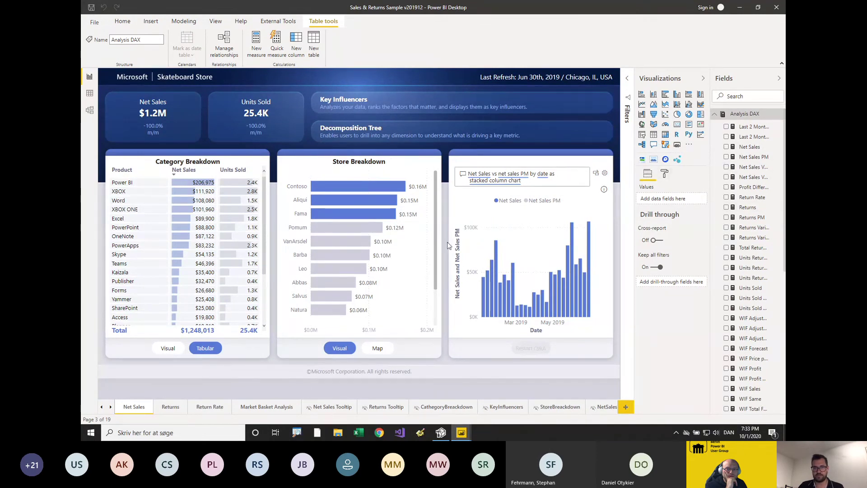
Bring Tabular Editor back, collapse the Analysis DAX and Calendar tables and select all tables in the model.
left_click(438, 433)
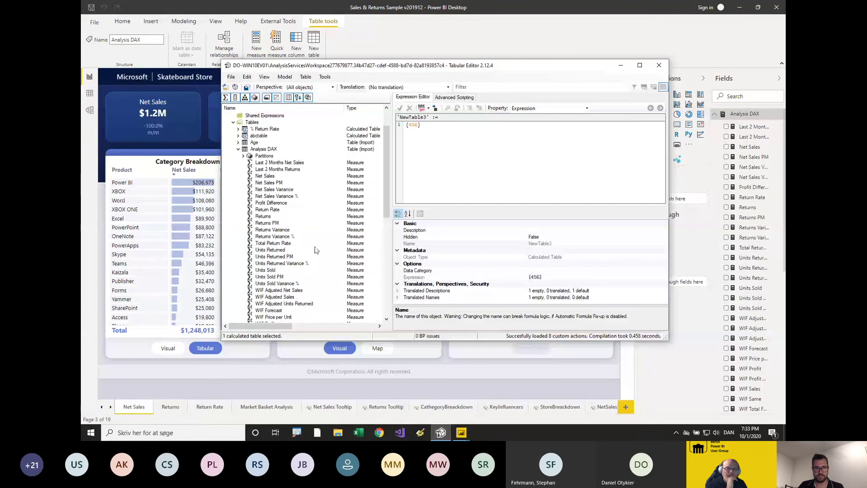
left_click(238, 148)
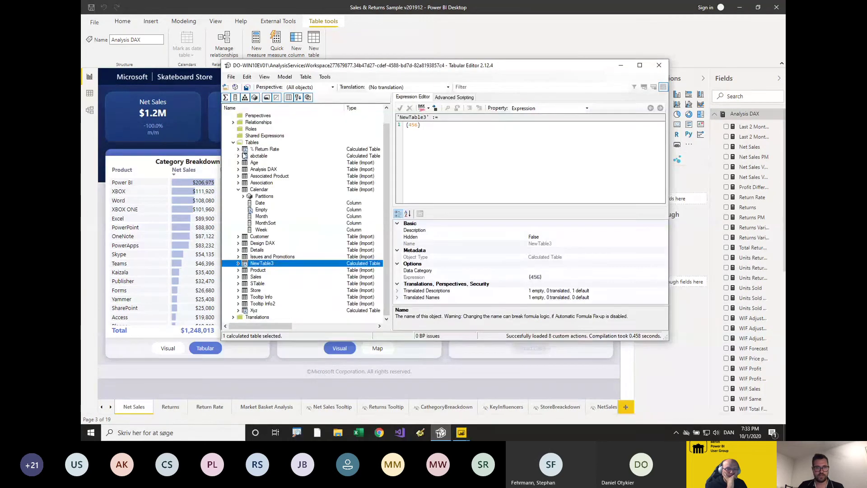
left_click(238, 189)
left_click(262, 191)
key("ctrl+a")
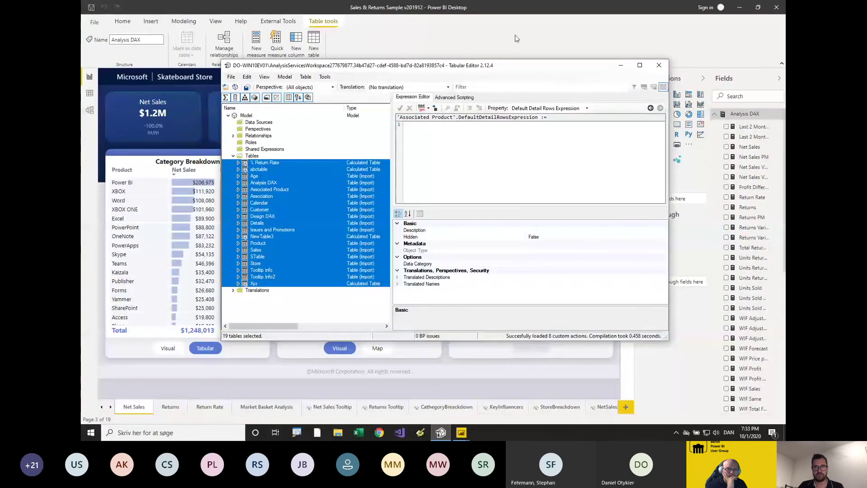
Switch to Power BI Desktop and create a measure in the Analysis DAX table defined as New Measure = 123.
left_click(496, 28)
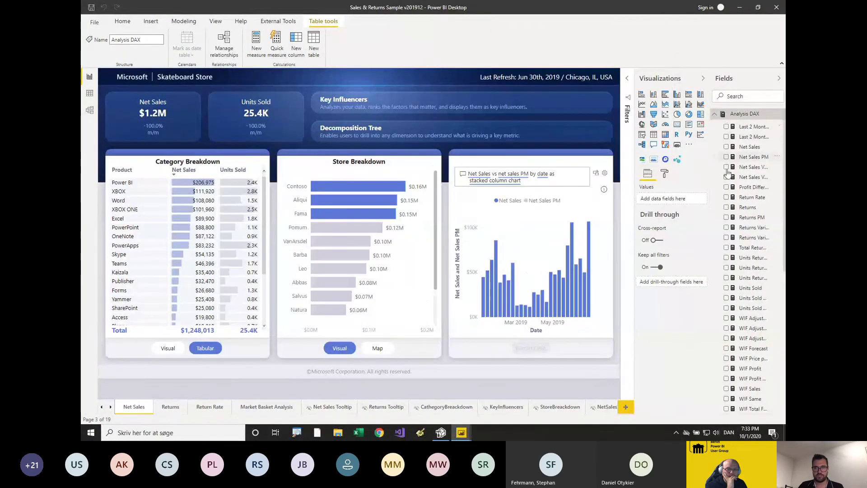
scroll(731, 246, "down", 5)
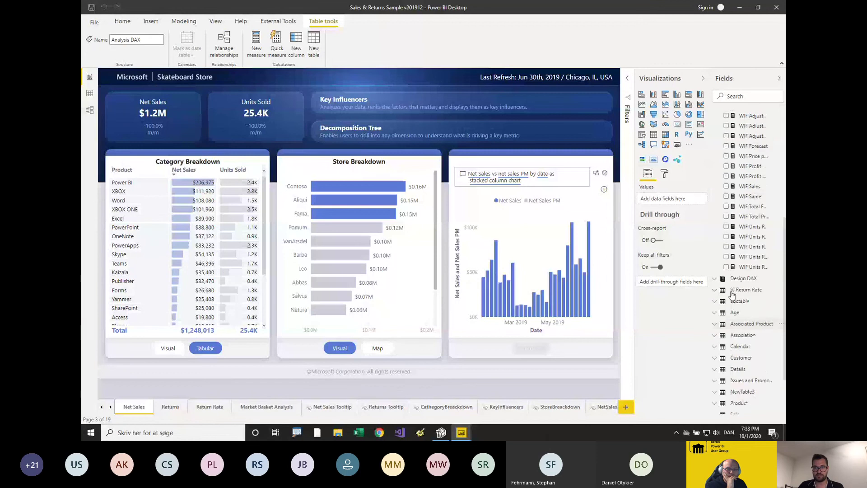
scroll(732, 294, "up", 5)
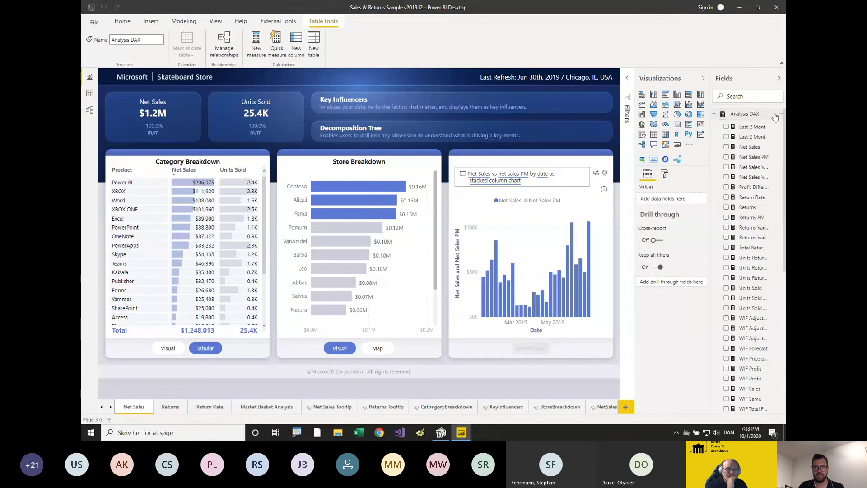
left_click(780, 116)
key("Escape")
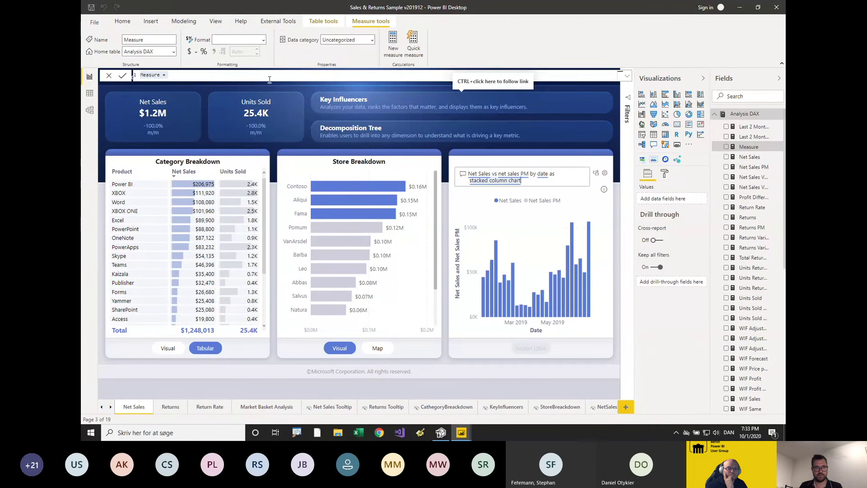
type("M")
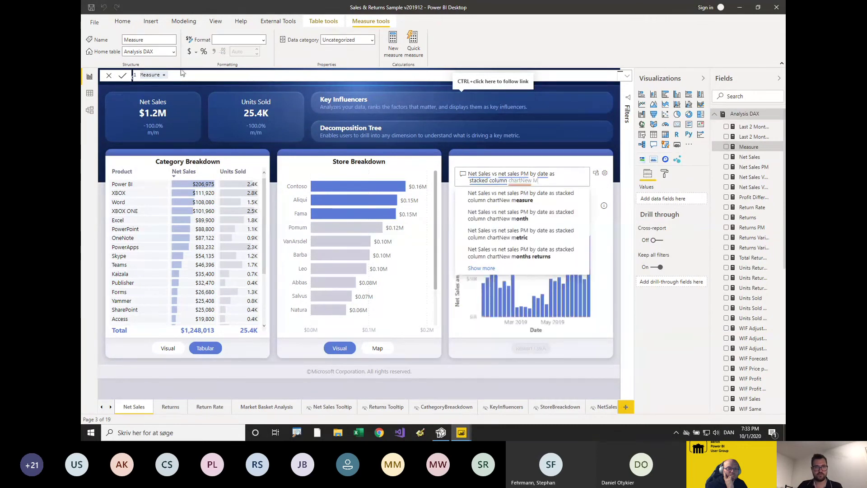
left_click(180, 73)
left_click_drag(174, 74, 146, 74)
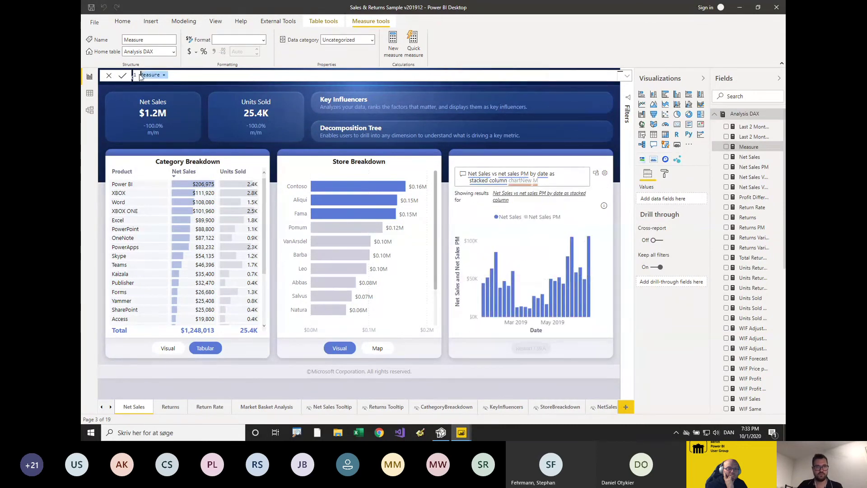
type("New Measure")
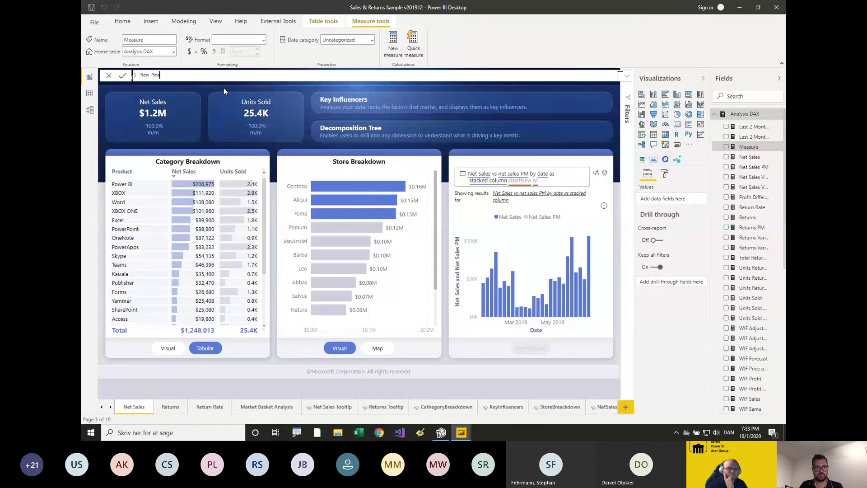
type(" = 123")
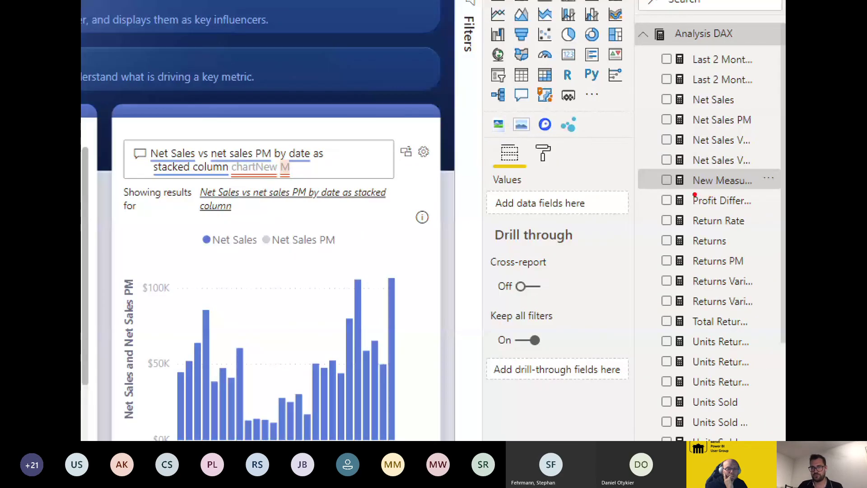
Mark New Measure in the field list, switch to Tabular Editor and select New Measure in the expanded Analysis DAX table.
left_click_drag(740, 194, 757, 194)
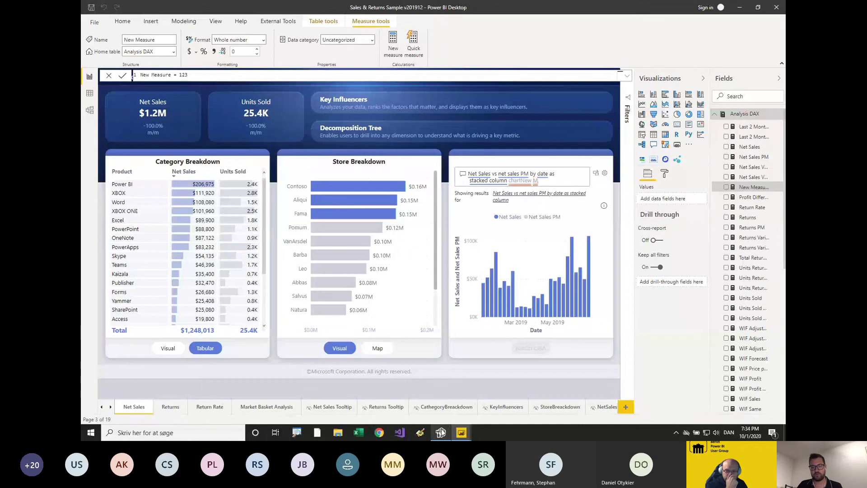
mouse_move(441, 432)
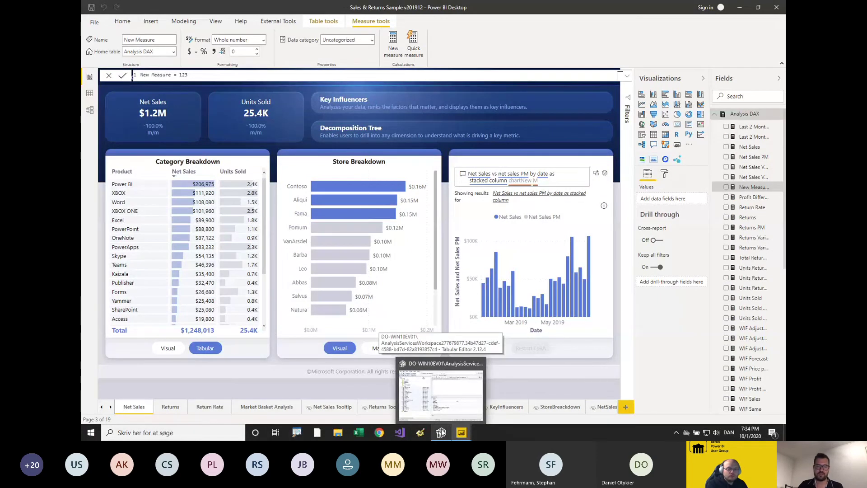
left_click(442, 432)
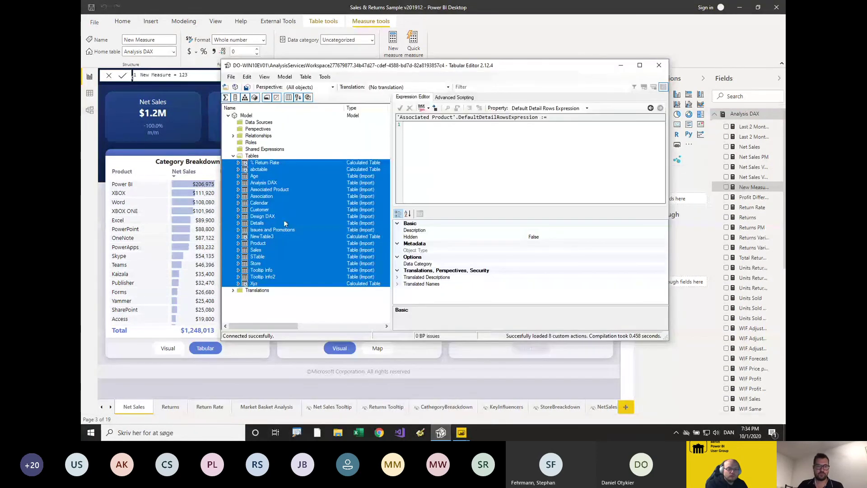
left_click(266, 183)
left_click(238, 183)
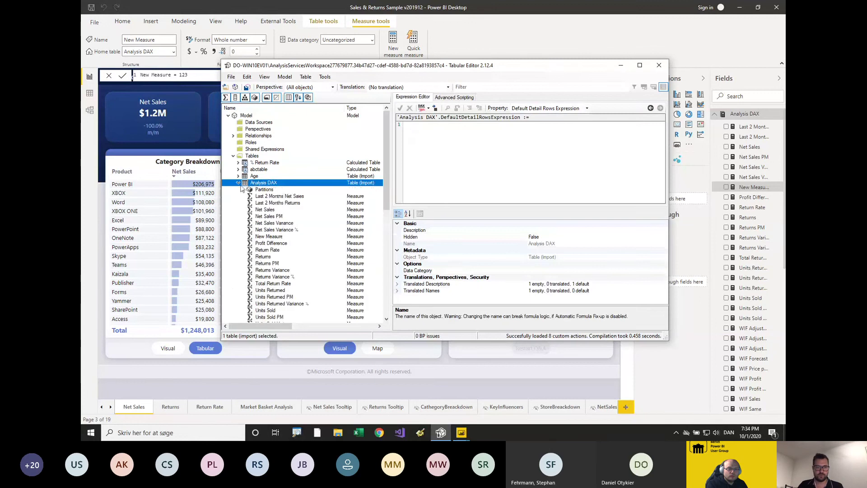
left_click(266, 238)
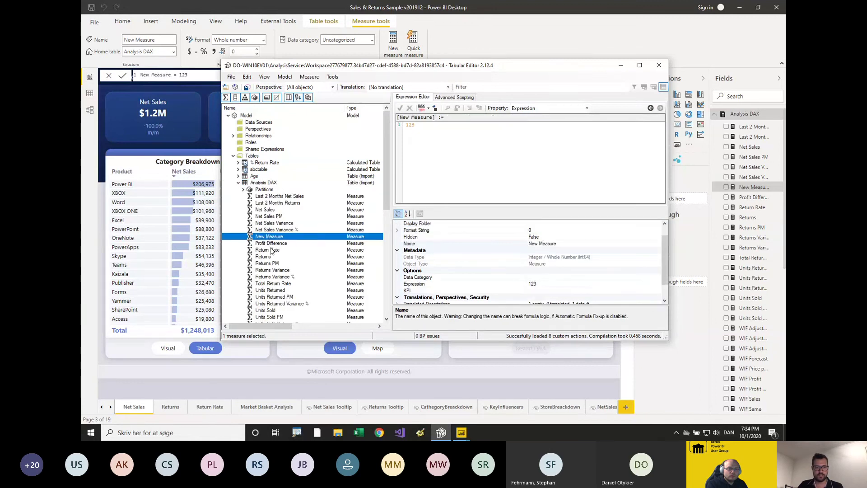
Examine New Measure's expression in Tabular Editor and compare it with the definition in Power BI Desktop.
left_click_drag(252, 241, 291, 240)
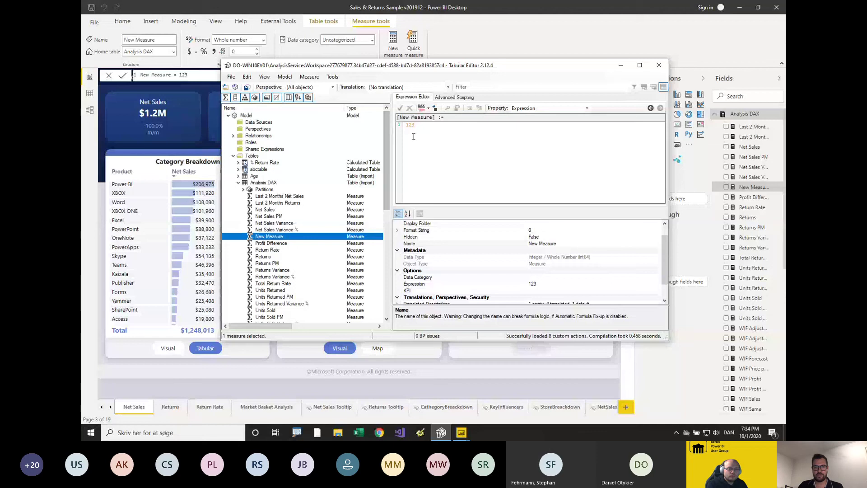
left_click(533, 14)
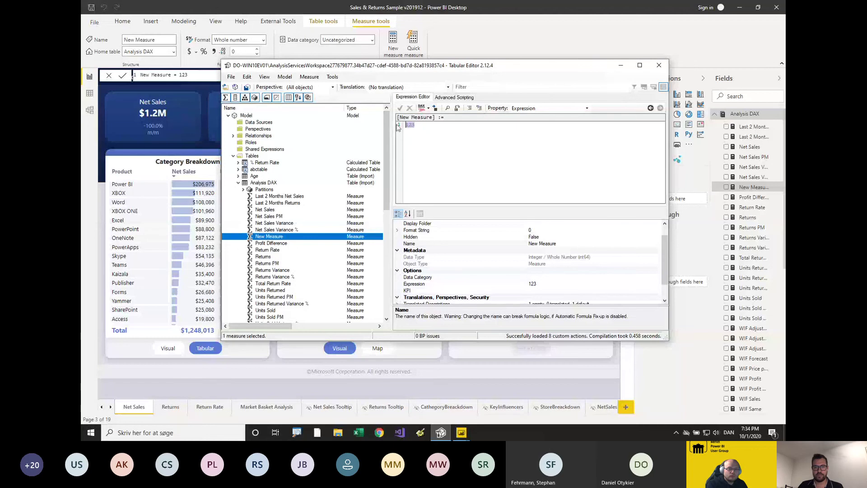
left_click(286, 231)
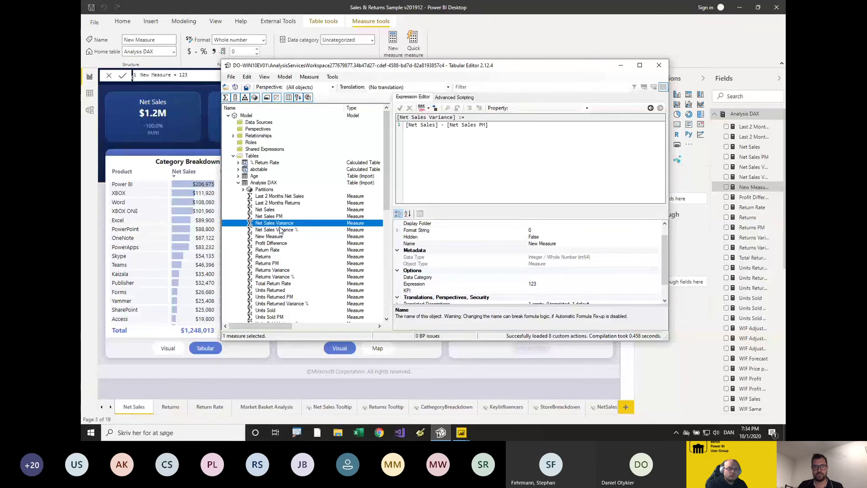
left_click(277, 238)
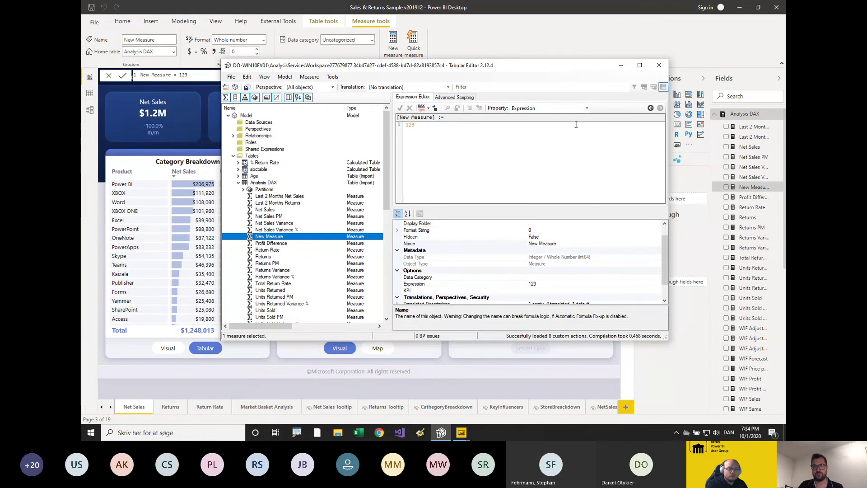
left_click(452, 432)
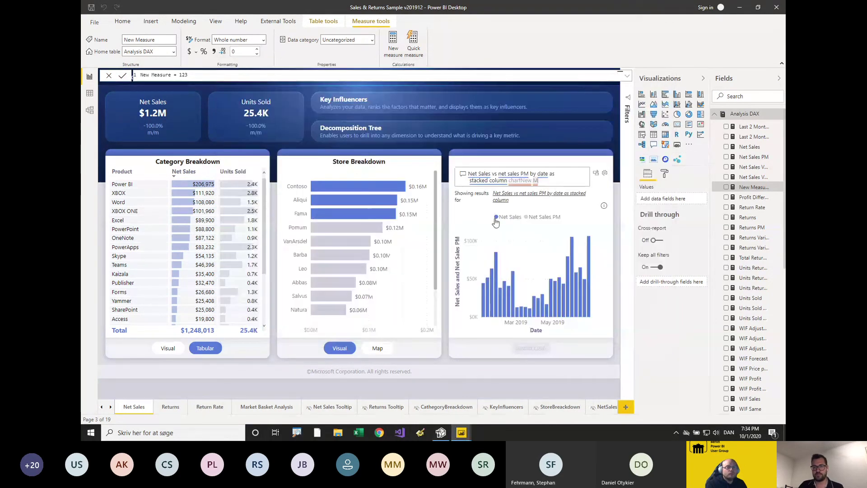
left_click(446, 433)
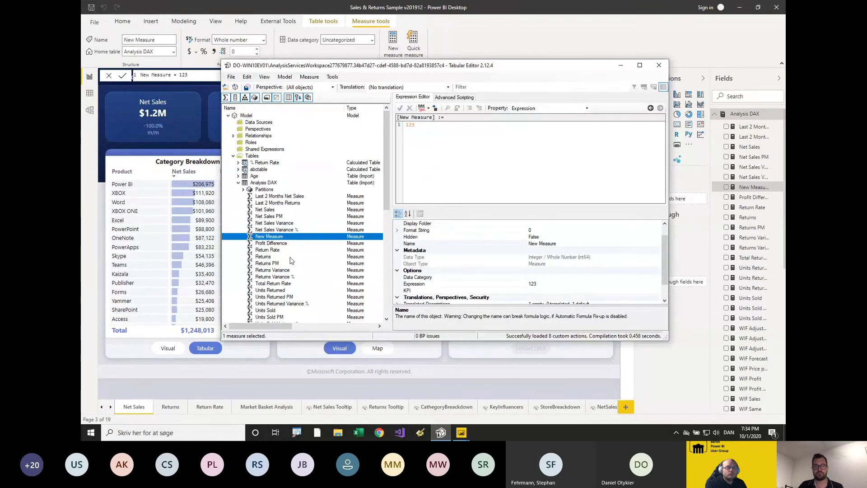
Create a measure in the Analysis DAX table named "New Measure from TE".
left_click(267, 184)
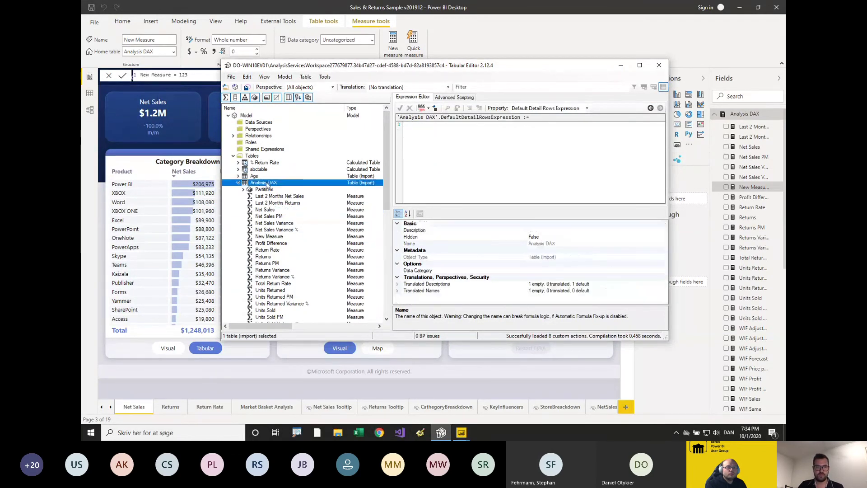
right_click(269, 183)
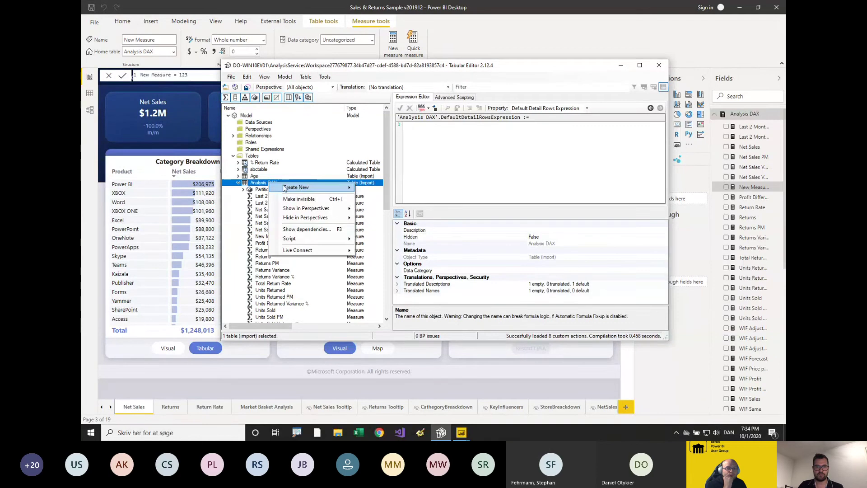
left_click(258, 190)
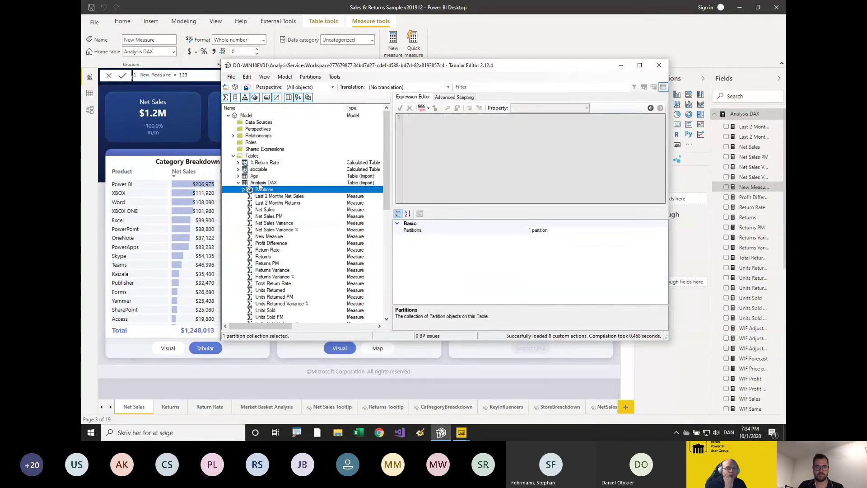
left_click(262, 183)
mouse_move(281, 189)
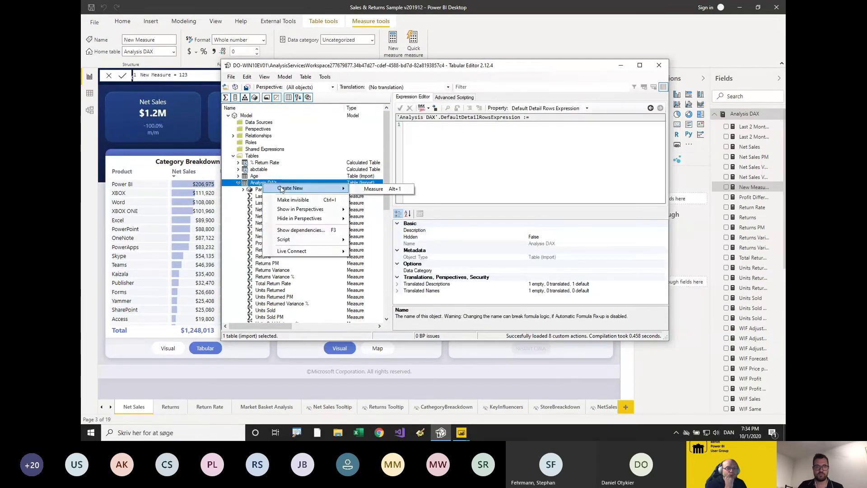
left_click(383, 190)
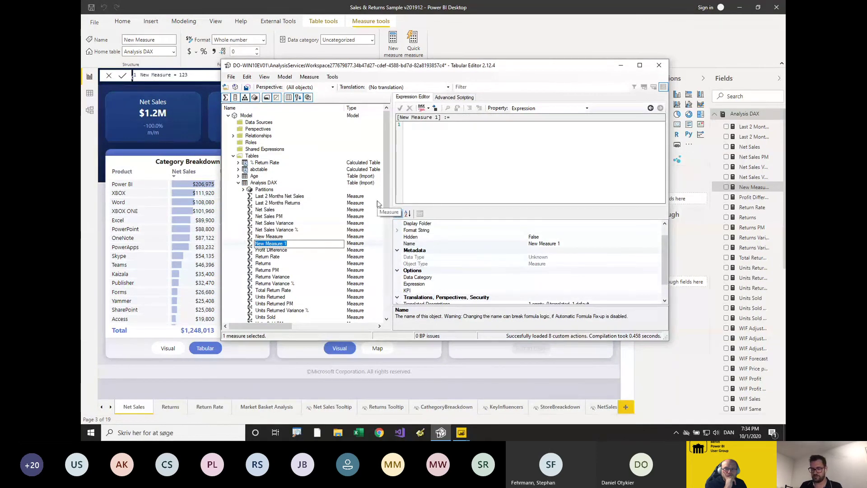
type("New Measu")
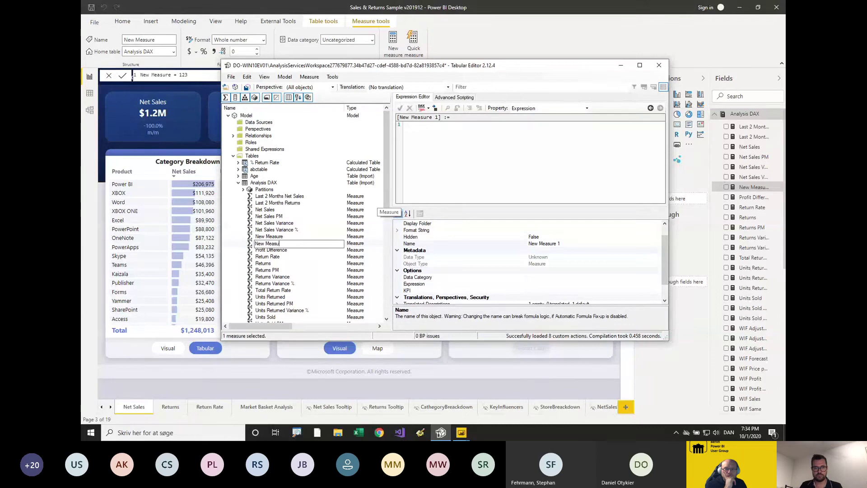
type("re from TE")
key("Return")
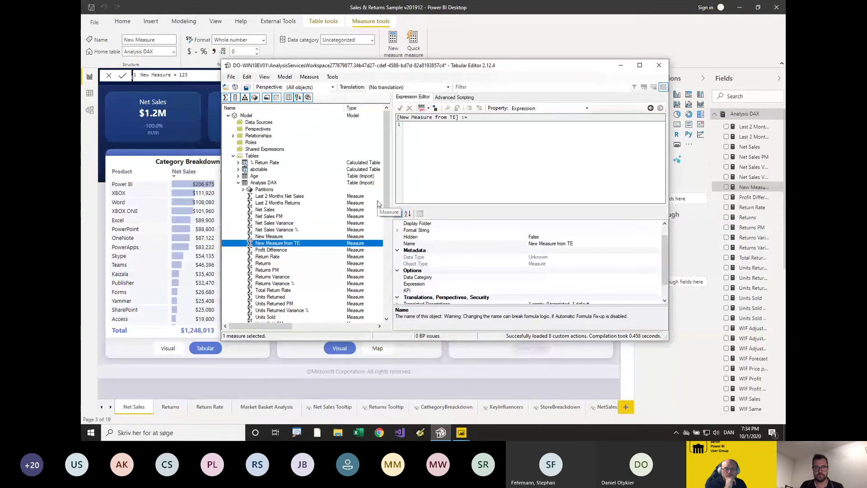
Set the expression of New Measure from TE to 1234 and look through the neighbouring measures.
left_click(418, 175)
type("1234")
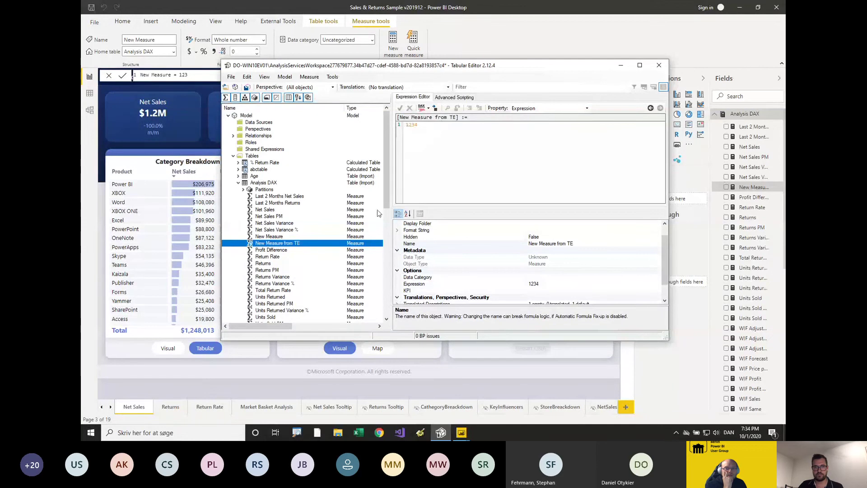
left_click(282, 230)
left_click(281, 243)
left_click(283, 251)
left_click(284, 263)
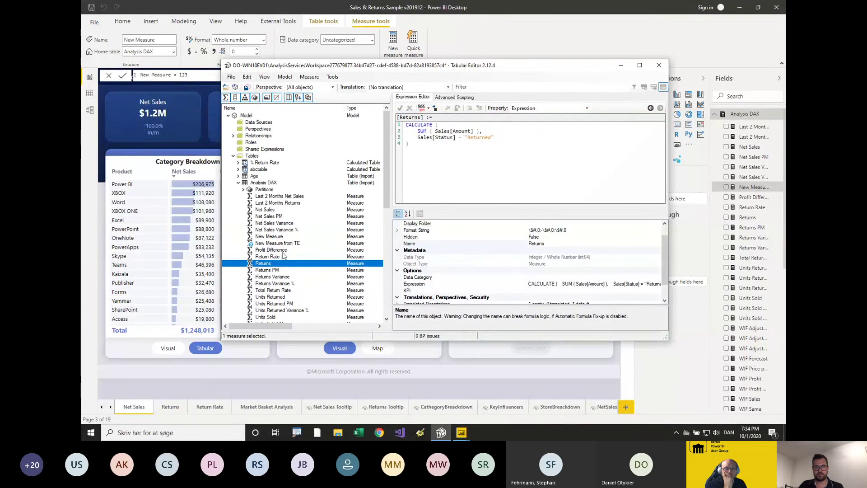
Duplicate New Measure from TE six times and select the copies to check them.
left_click(286, 245)
key("ctrl+d")
key("ctrl+d")
key("ctrl+d")
key("ctrl+d")
key("ctrl+d")
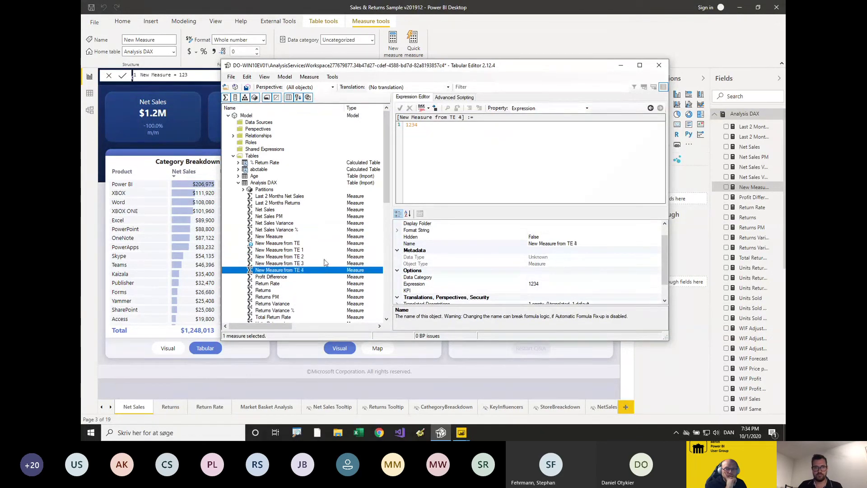
left_click(298, 224)
left_click(297, 249)
left_click(297, 269)
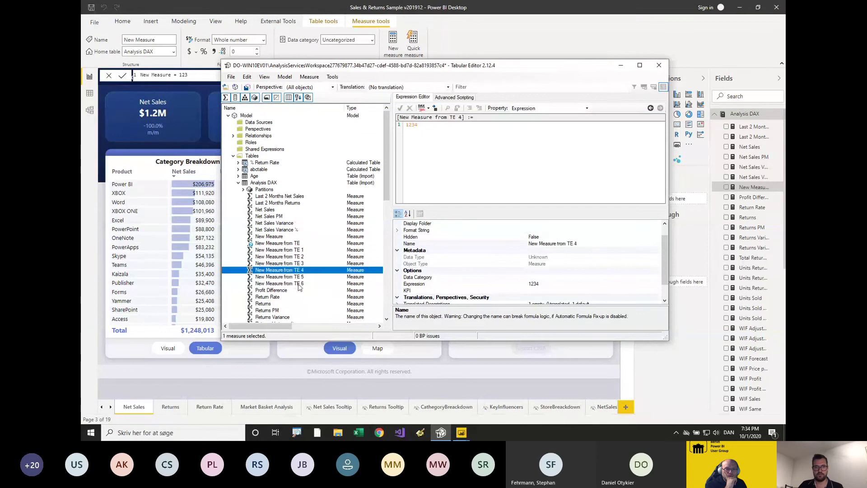
left_click(297, 283)
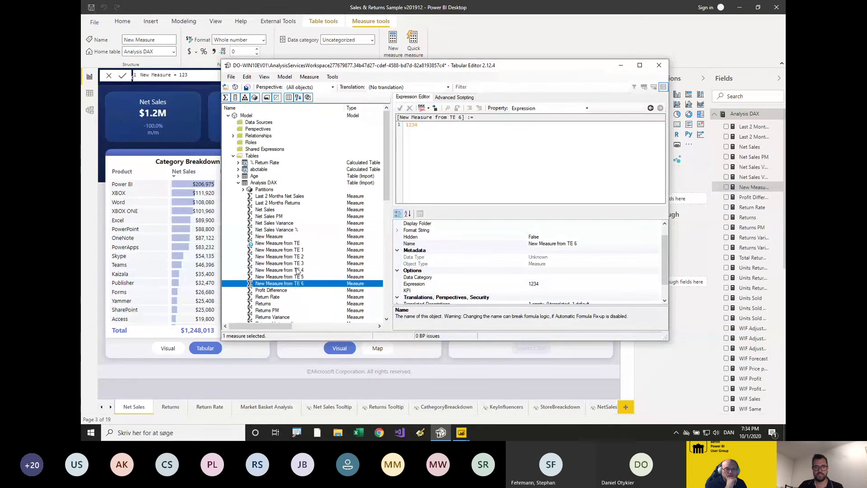
Look at the available undo option for the added measures and browse through the duplicated measures.
left_click(247, 76)
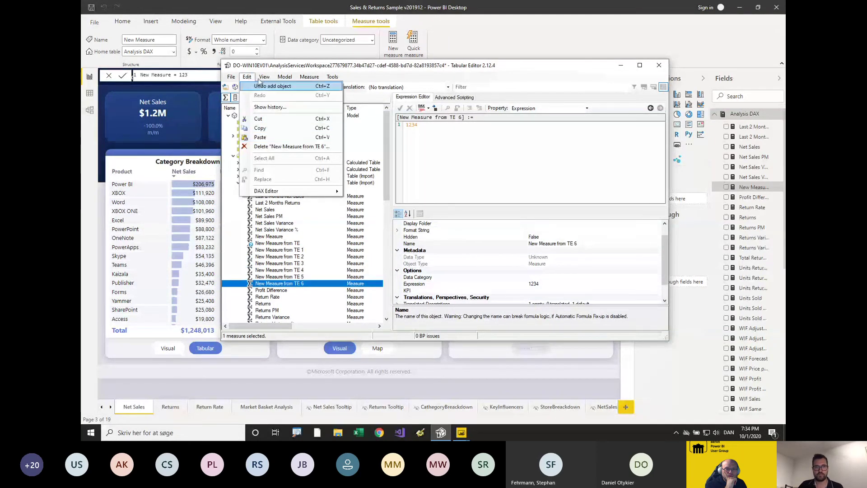
left_click(266, 85)
left_click(283, 264)
left_click(288, 230)
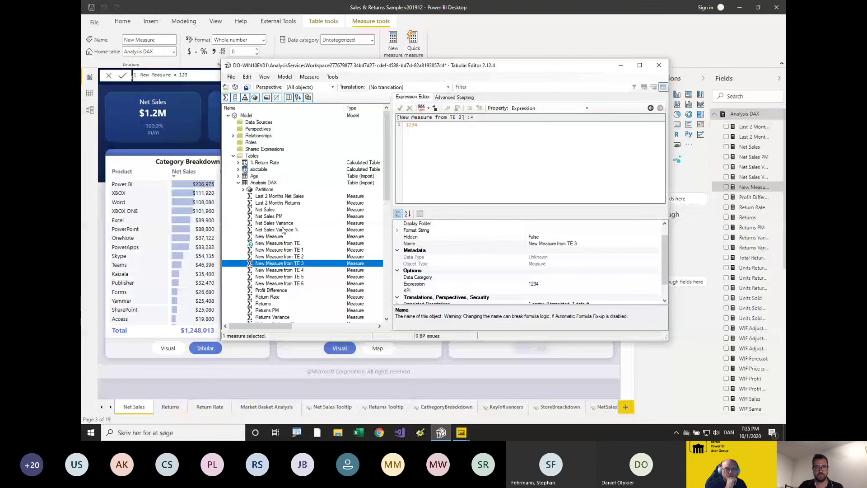
left_click(289, 270)
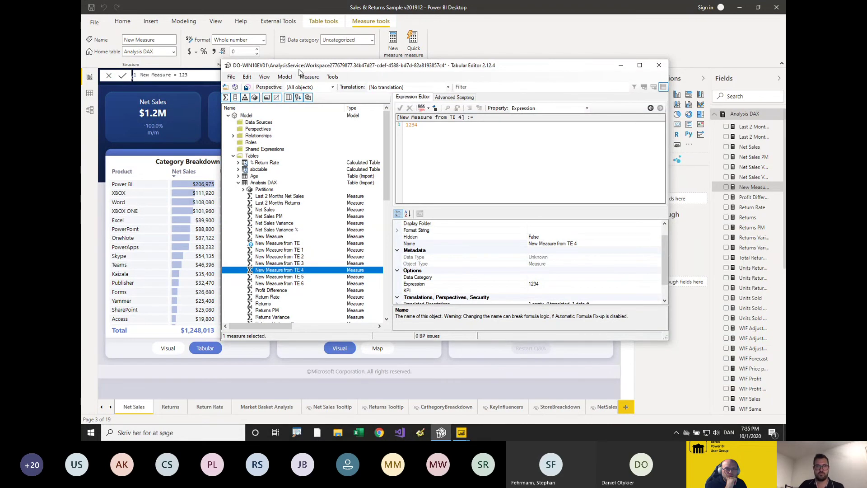
Move and minimize Tabular Editor, and widen Power BI Desktop's field list to show the full measure names.
left_click_drag(329, 65, 288, 75)
left_click(621, 32)
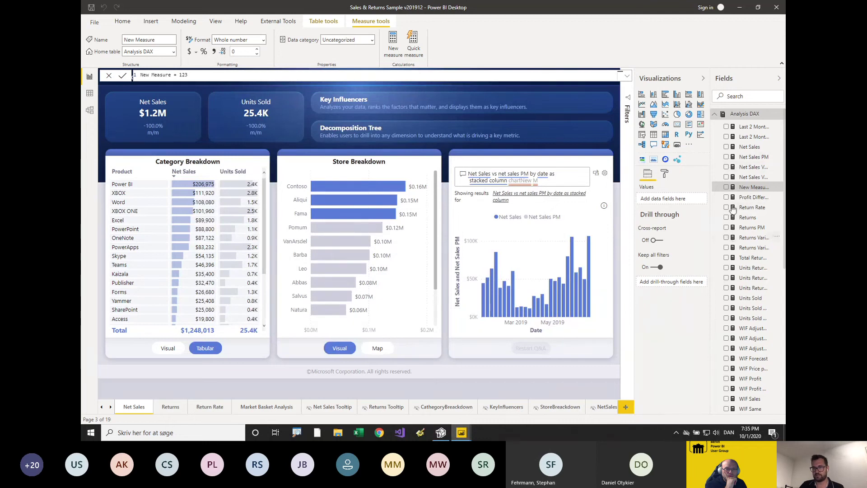
left_click_drag(713, 164, 677, 178)
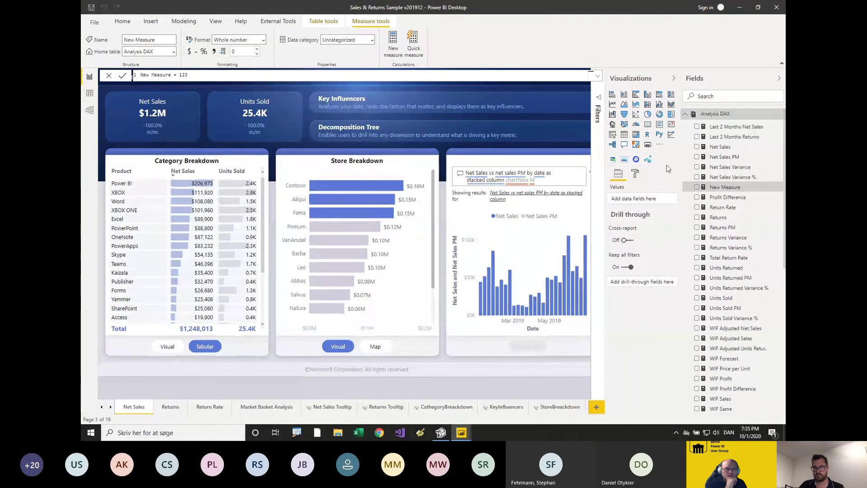
Save Tabular Editor's changes to the connected model and examine the added measures in Power BI Desktop's field list.
left_click(441, 432)
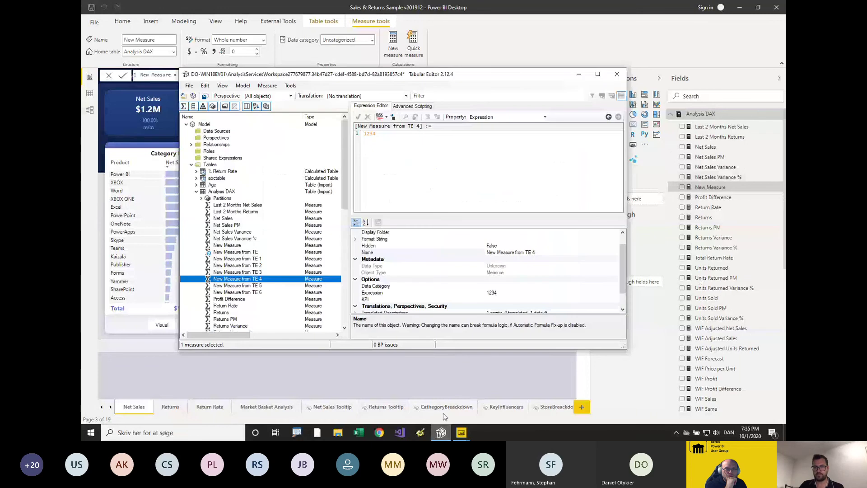
left_click(206, 99)
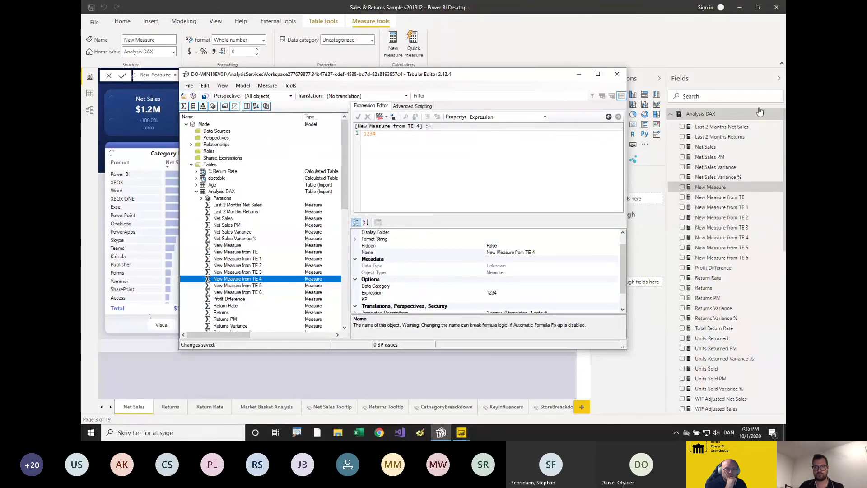
left_click(670, 54)
key("ctrl+1")
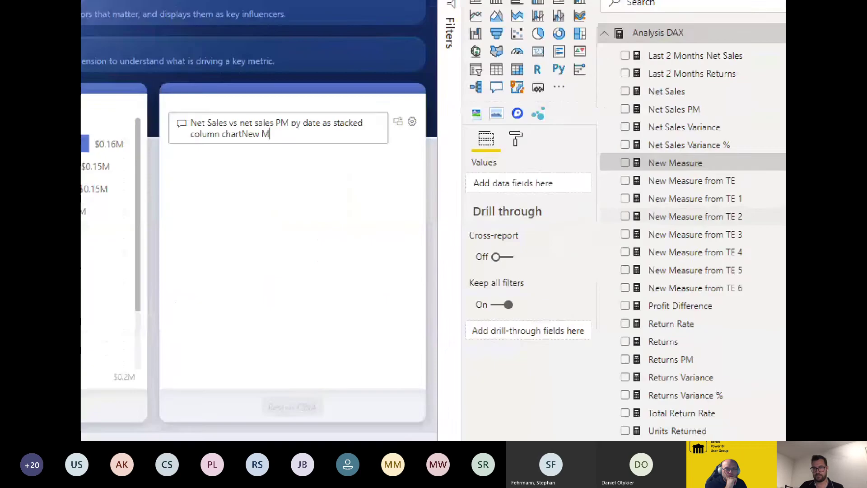
left_click_drag(575, 321, 724, 314)
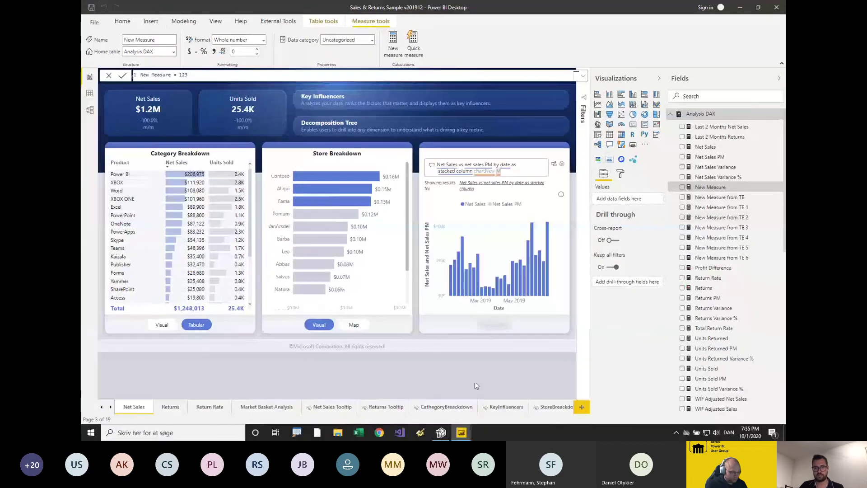
Switch to Tabular Editor, select New Measure from TE and look through the measures of the Analysis DAX table.
left_click(441, 432)
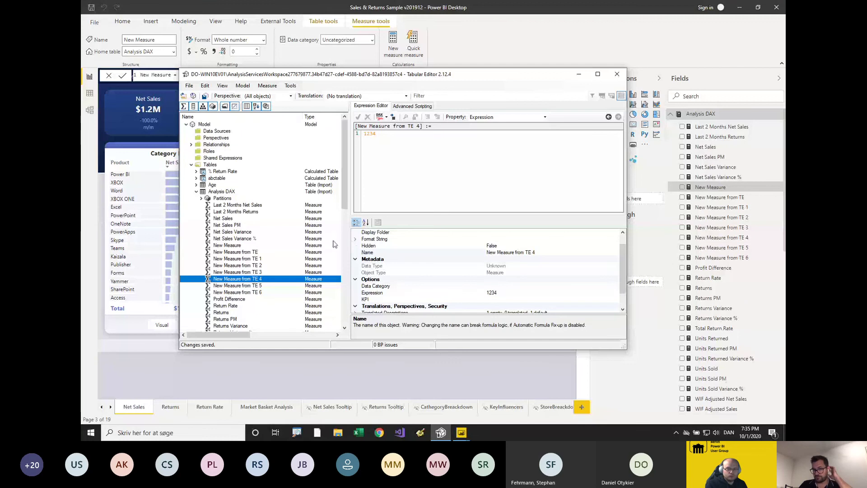
left_click(237, 252)
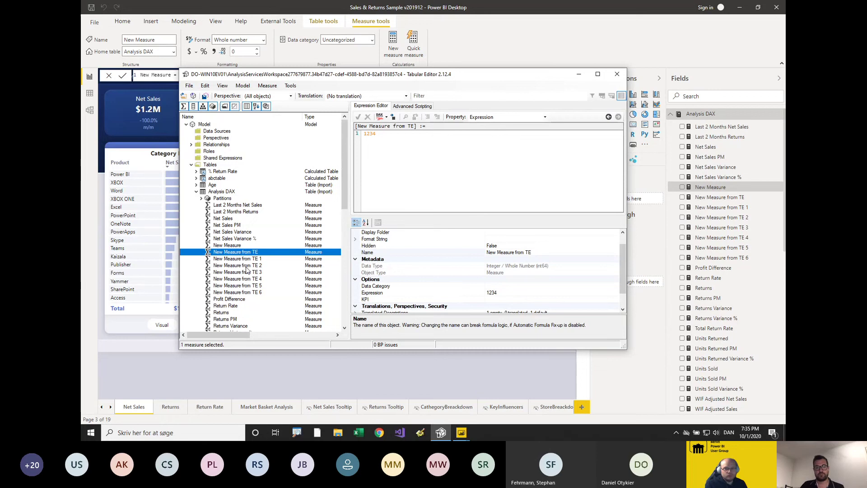
scroll(259, 273, "down", 1)
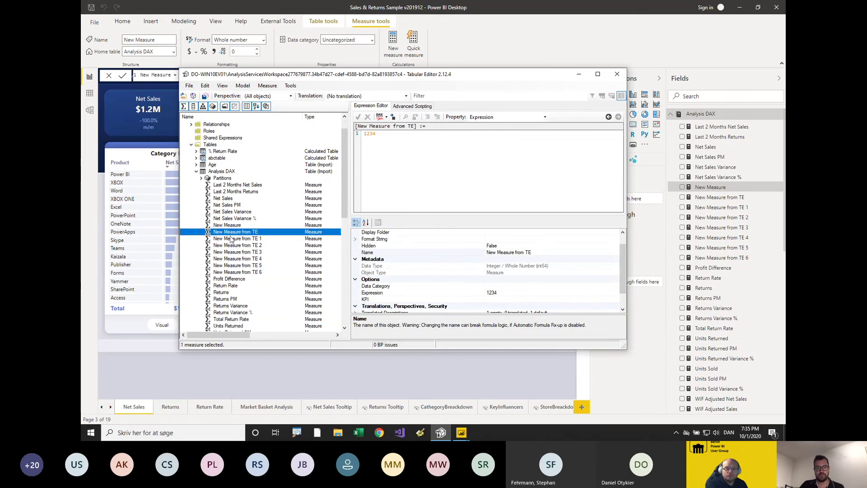
scroll(233, 240, "down", 3)
scroll(232, 240, "up", 2)
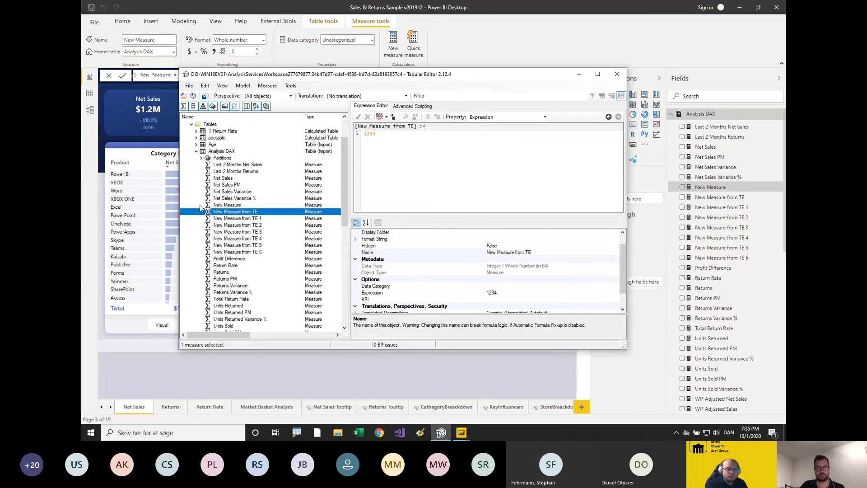
scroll(277, 259, "down", 1)
scroll(257, 233, "up", 2)
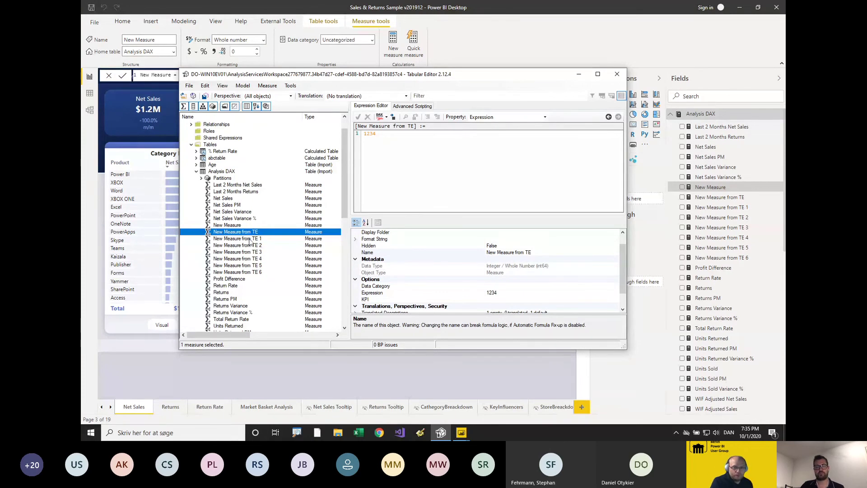
scroll(251, 224, "down", 1)
Group New Measure through New Measure from TE 6, Returns PM and Total Return Rate in a display folder named New folder.
left_click(234, 206)
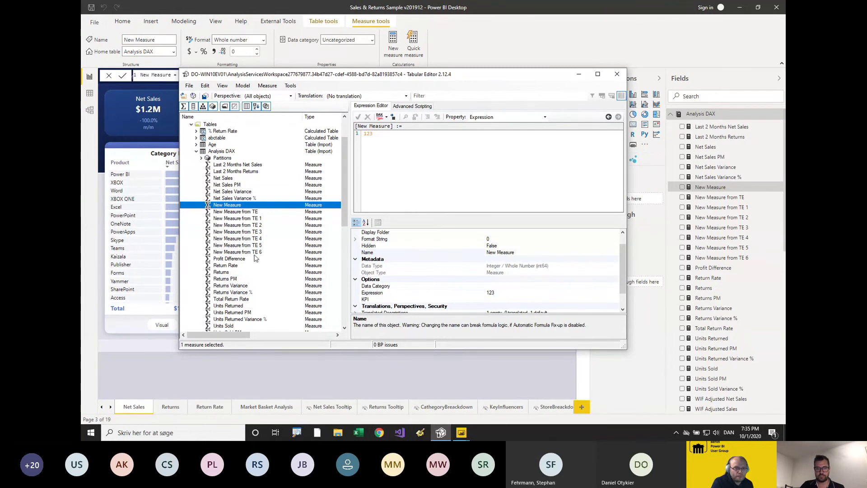
left_click(243, 251, "shift")
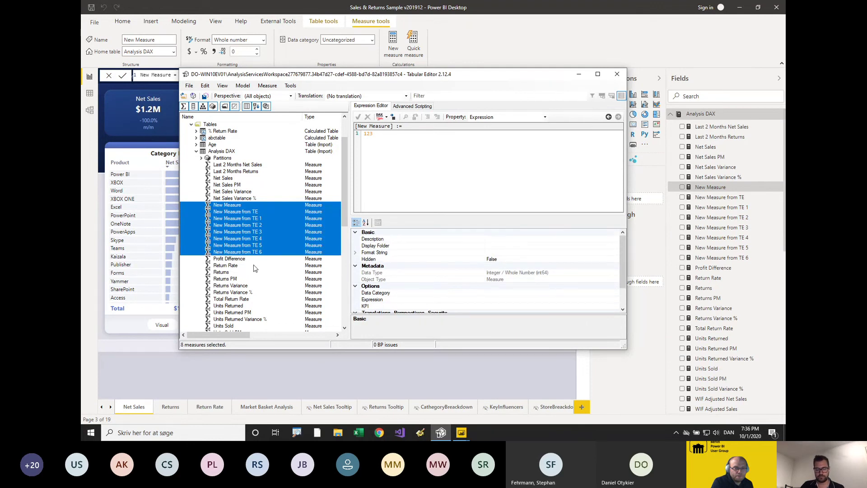
left_click(235, 279, "ctrl")
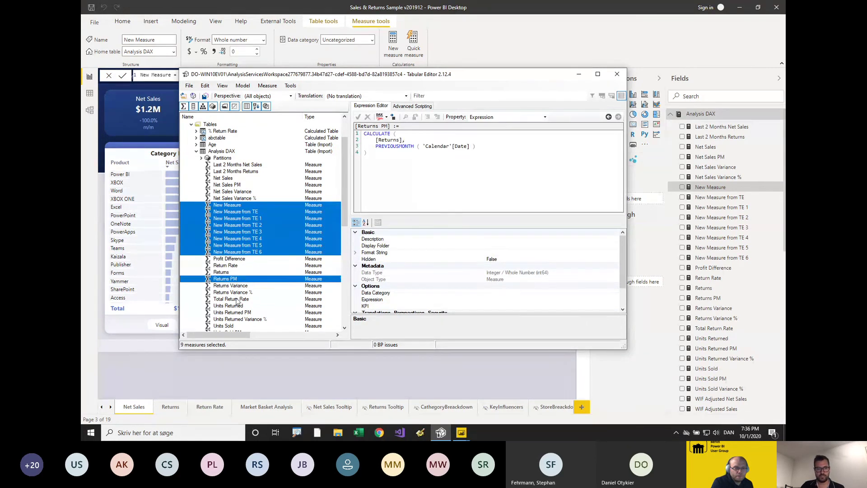
left_click(238, 299, "ctrl")
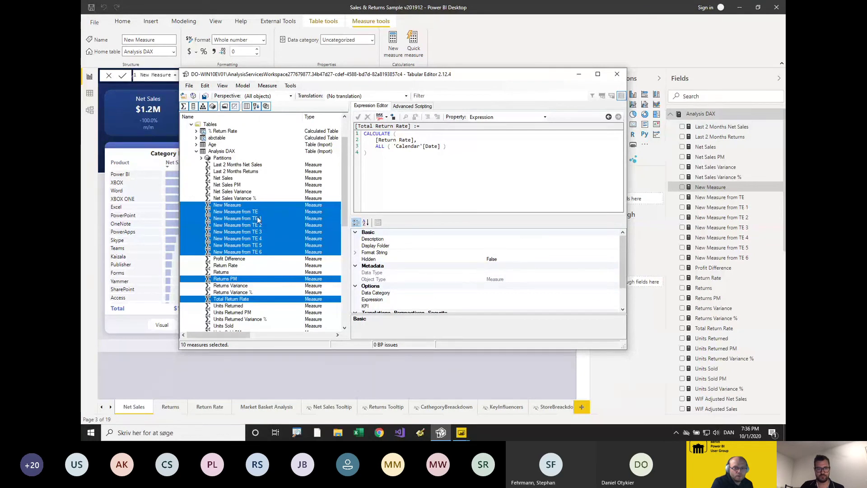
left_click(503, 246)
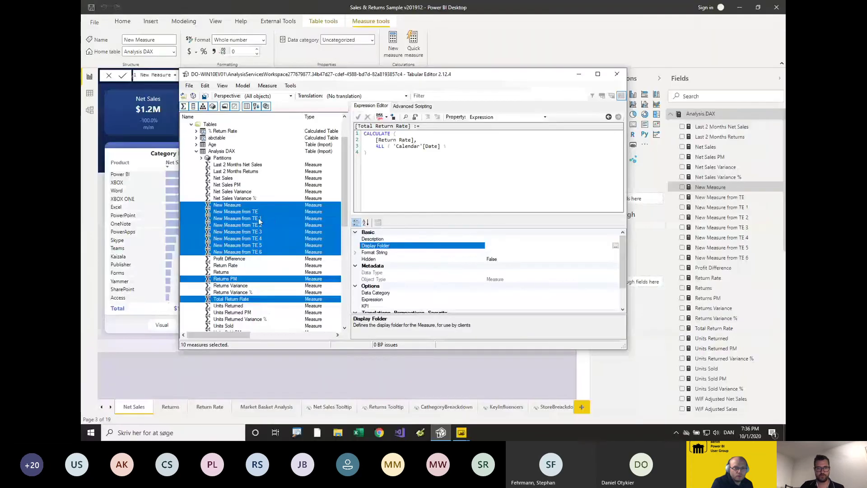
right_click(14, 192)
mouse_move(33, 202)
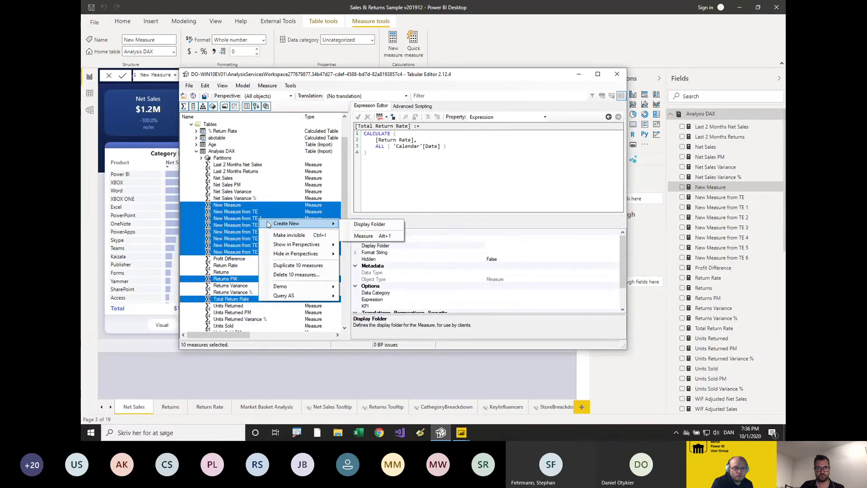
left_click(359, 225)
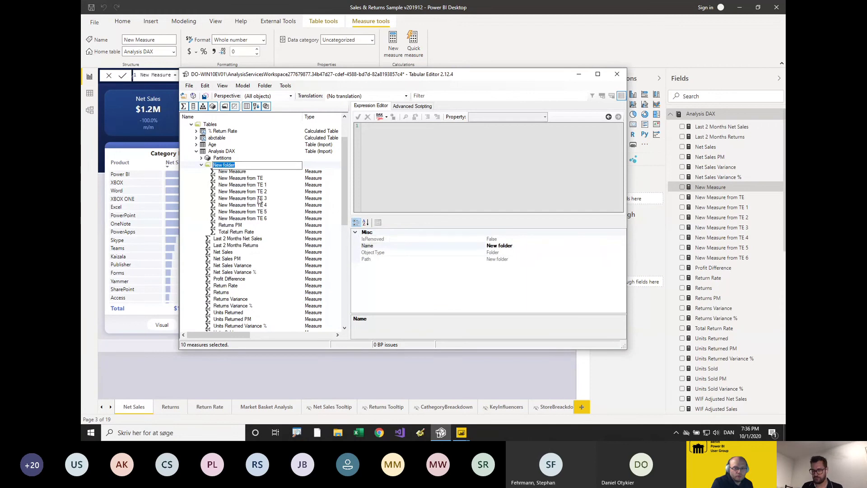
key("Return")
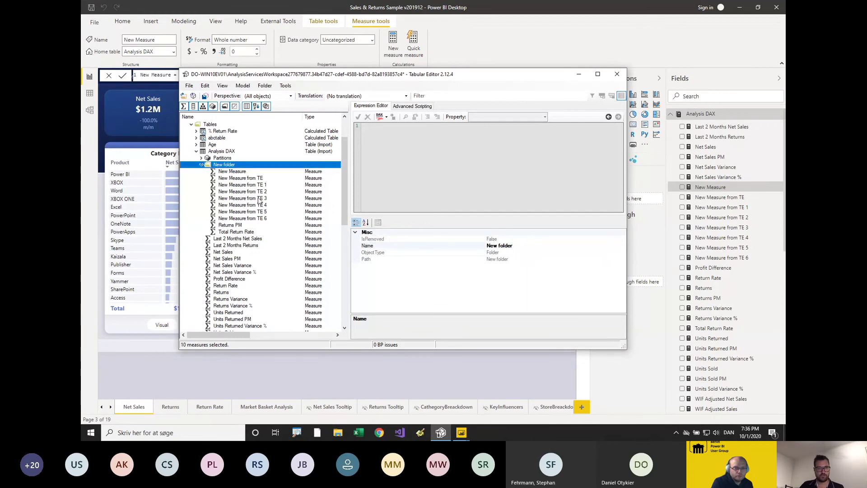
Group New Measure from TE 4, 5 and 6 in a nested display folder named Subfolder inside New folder.
left_click(254, 205)
left_click(248, 218, "shift")
right_click(249, 219)
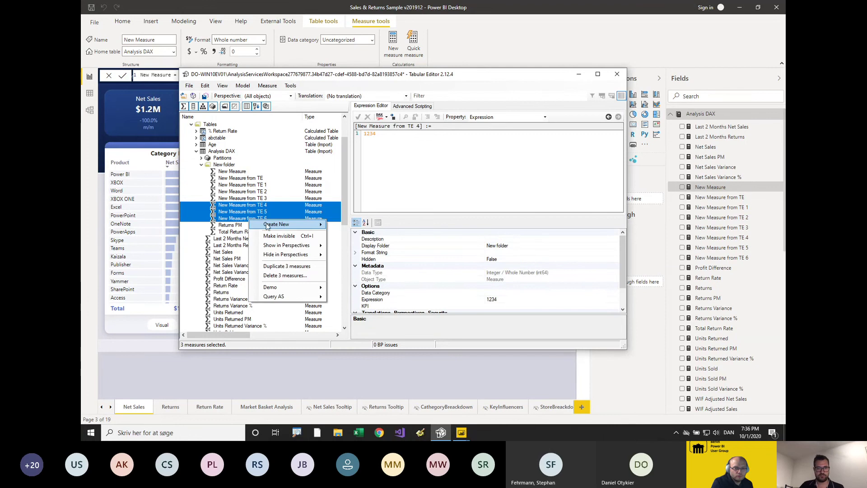
left_click(349, 230)
left_click(237, 193)
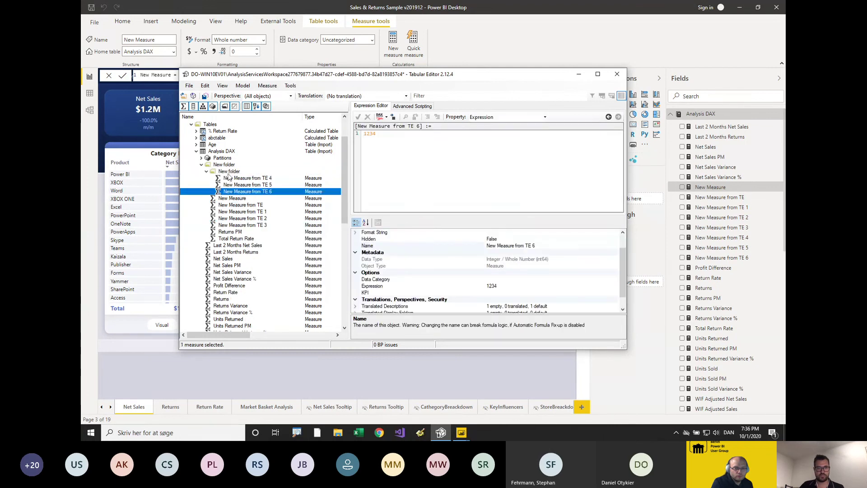
left_click(231, 172)
left_click(230, 172)
type("Subfolder")
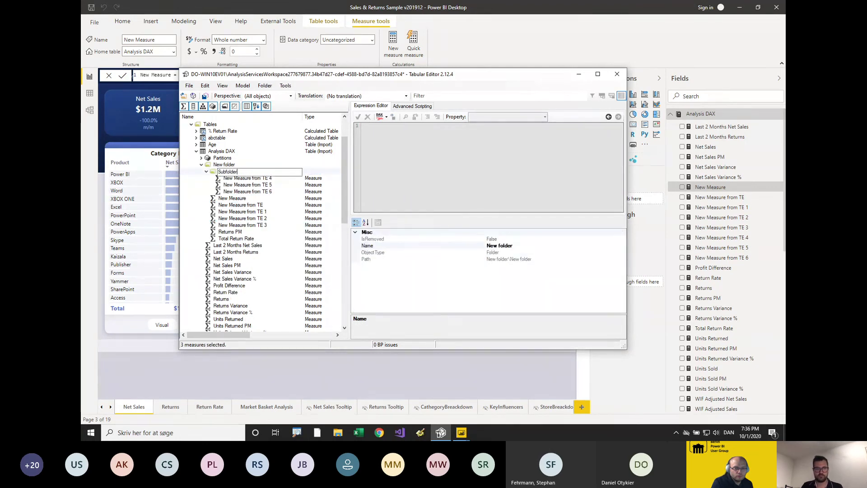
key("Return")
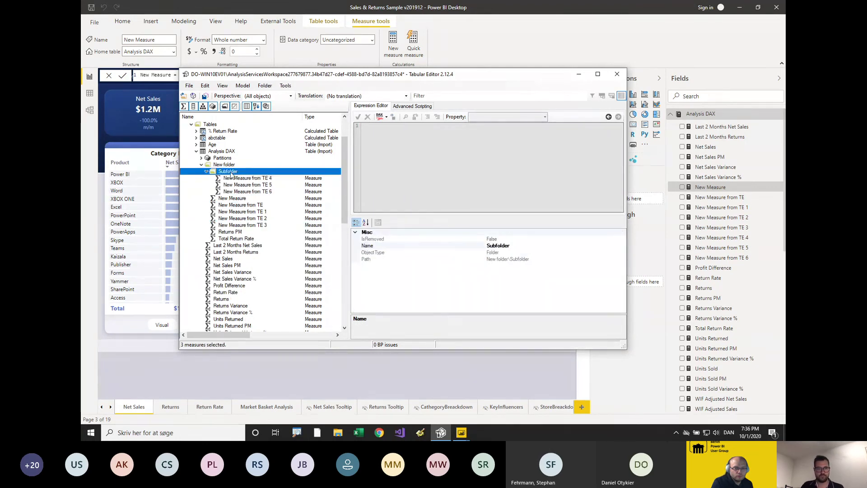
Move the ten ungrouped measures from Profit Difference through Units Sold PM into New folder.
left_click(235, 287)
key("shift+Down")
key("shift+Down")
key("shift+Down")
key("shift+Down")
key("shift+Down")
key("shift+Down")
key("shift+Down")
key("shift+Down")
key("shift+Down")
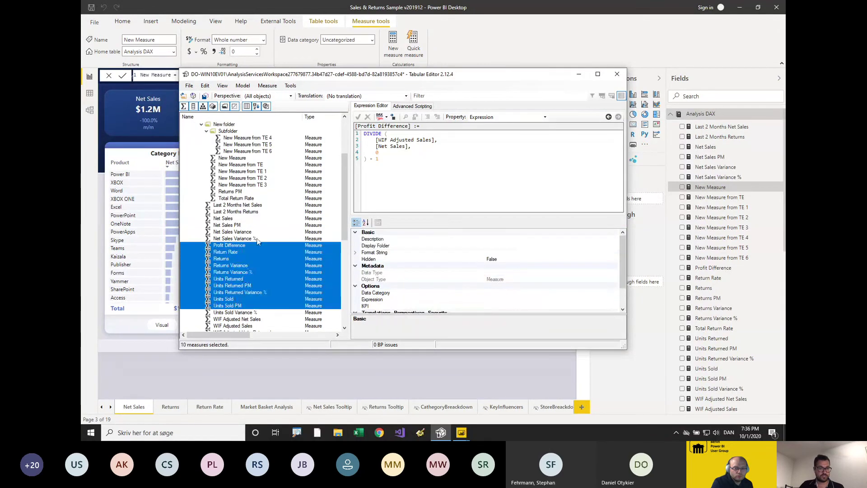
left_click_drag(238, 266, 230, 148)
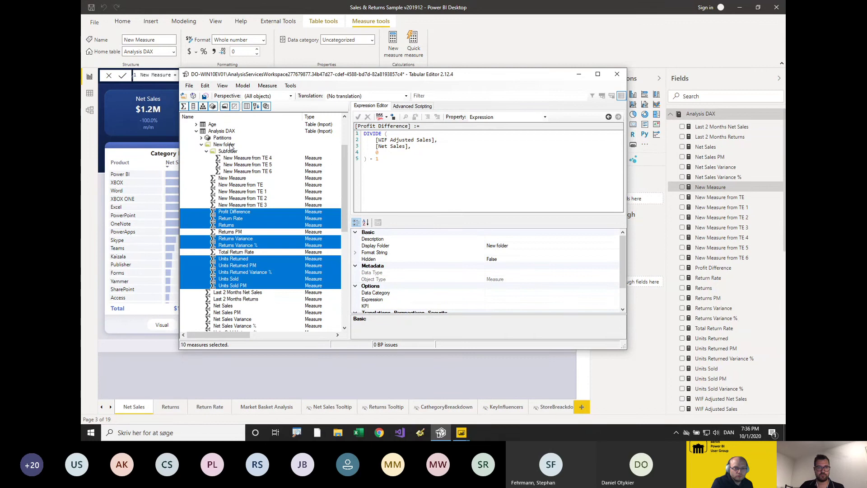
Group the measures from Returns through Units Sold PM in a nested display folder named Another subfolder inside New folder.
left_click(242, 204)
left_click(227, 224)
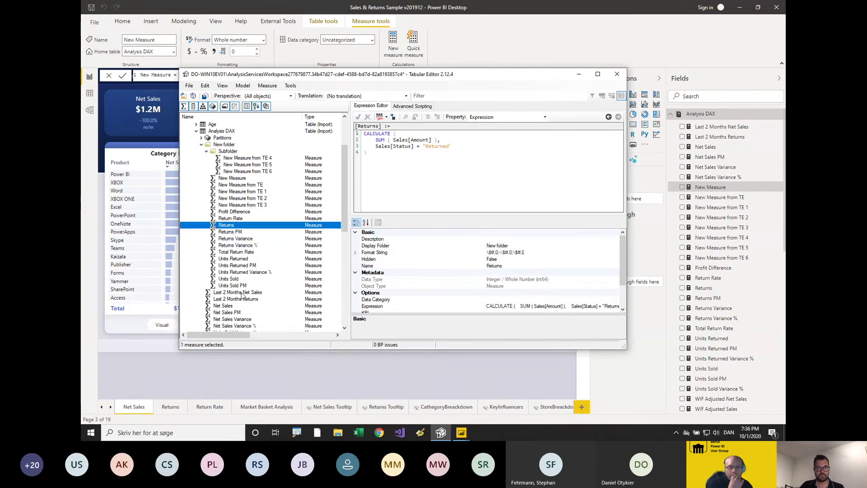
left_click(242, 286, "shift")
right_click(245, 255)
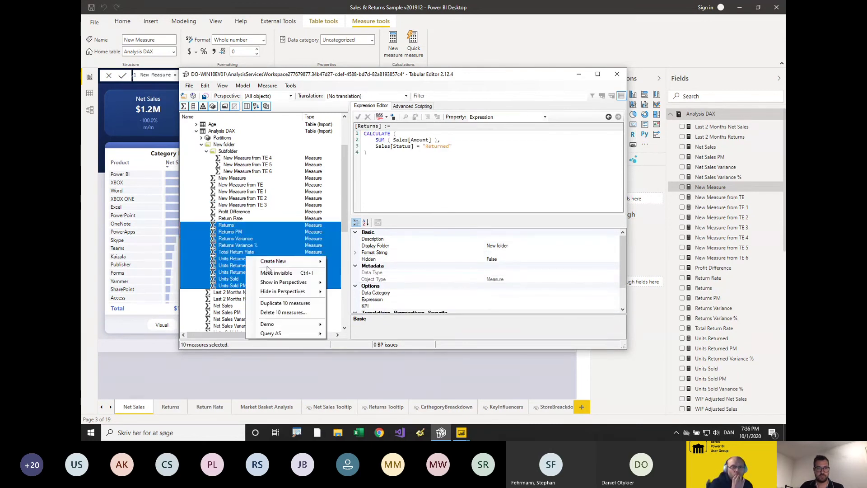
mouse_move(270, 260)
left_click(357, 266)
type("An")
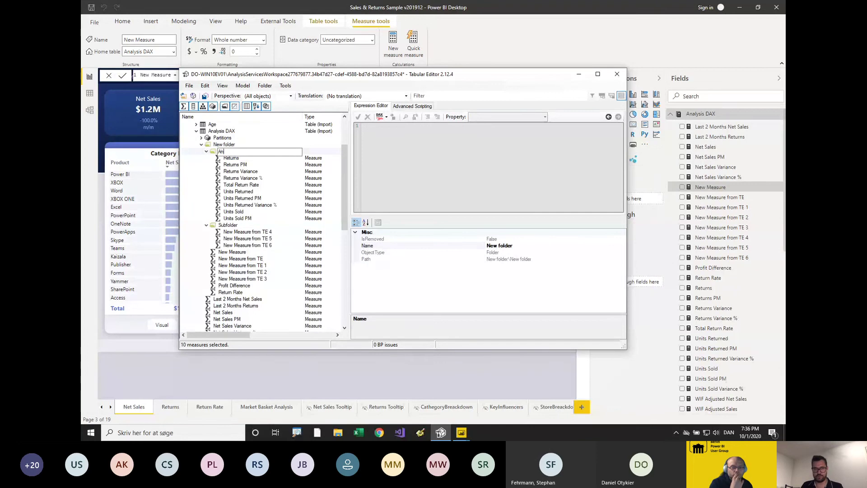
type("other subfolder")
key("Return")
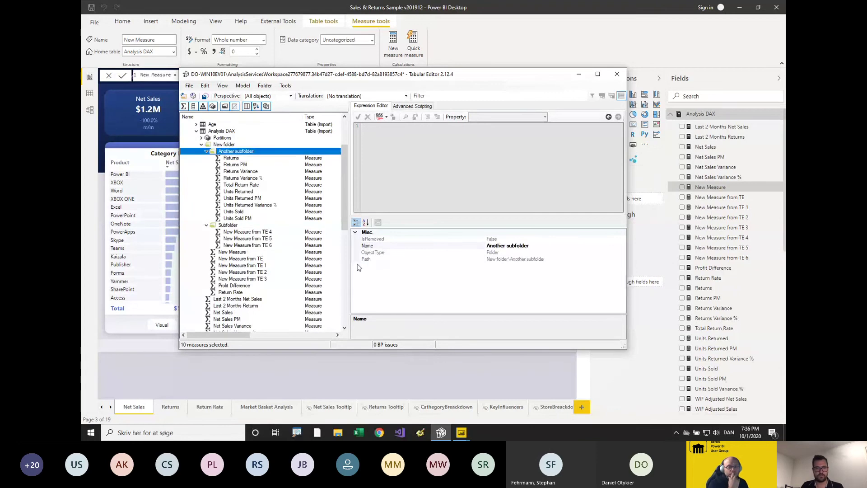
Save the display folders to the connected model and expand Another subfolder in Power BI Desktop's field list.
left_click(205, 96)
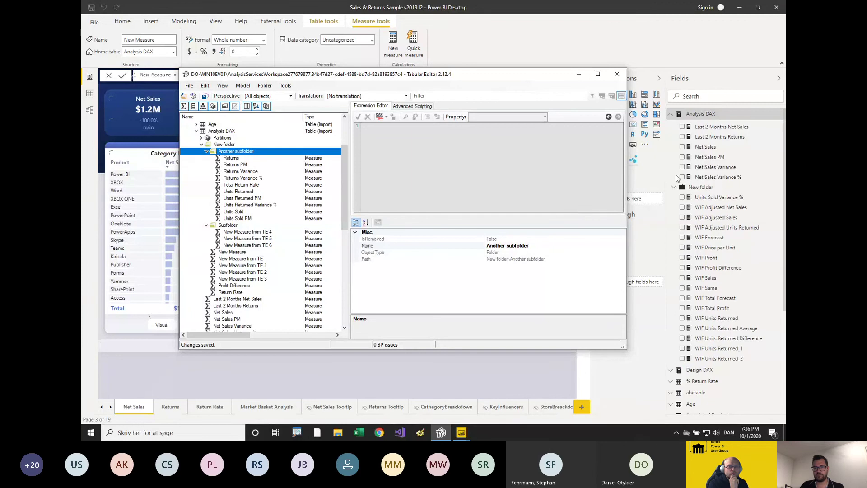
left_click(678, 198)
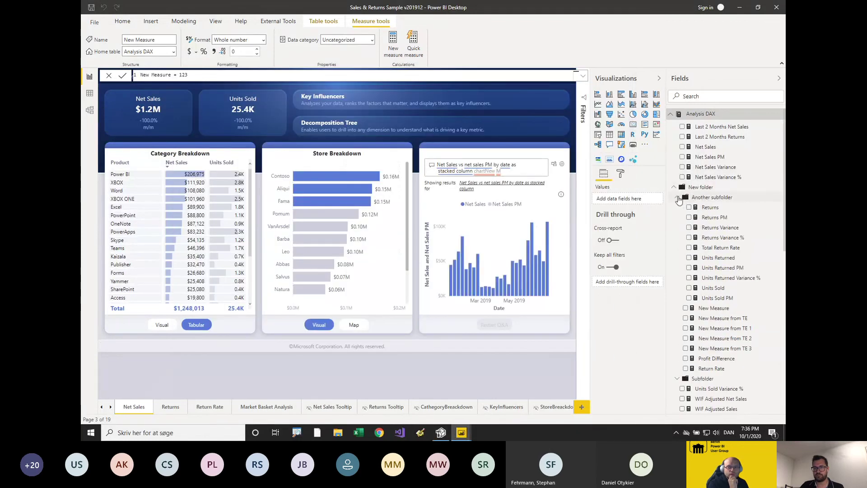
Switch to Tabular Editor, undo the display folder changes back to the ungrouped measures, and redo them all.
left_click(441, 432)
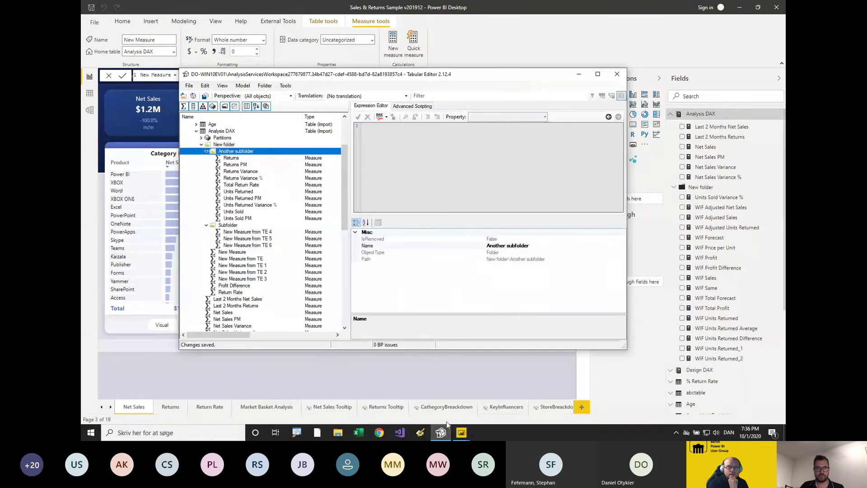
left_click(237, 191)
left_click(204, 85)
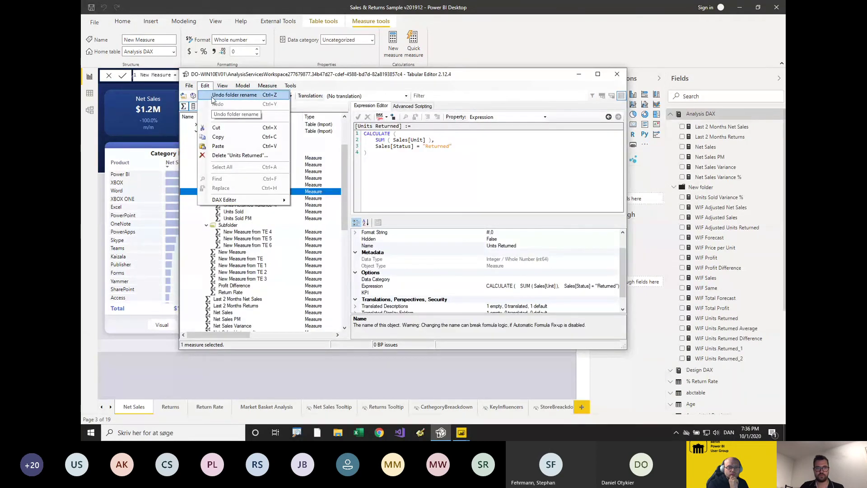
left_click(215, 95)
key("ctrl+y")
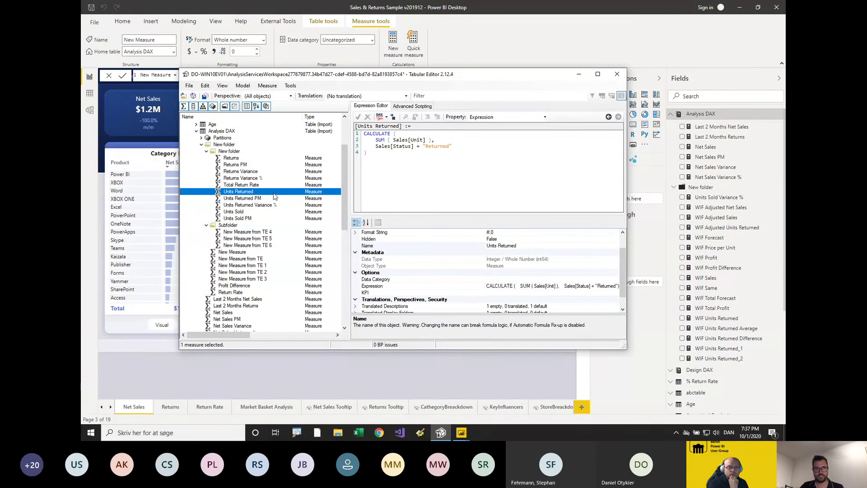
key("ctrl+z")
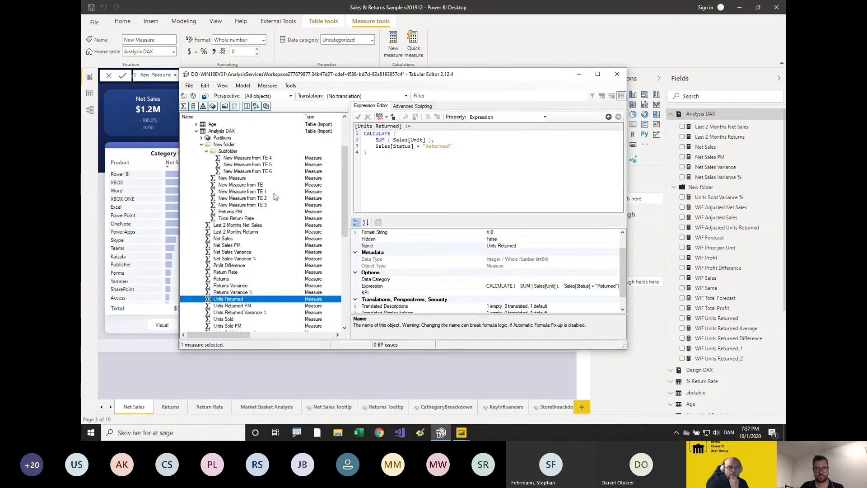
key("ctrl+z")
key("ctrl+z")
key("ctrl+z")
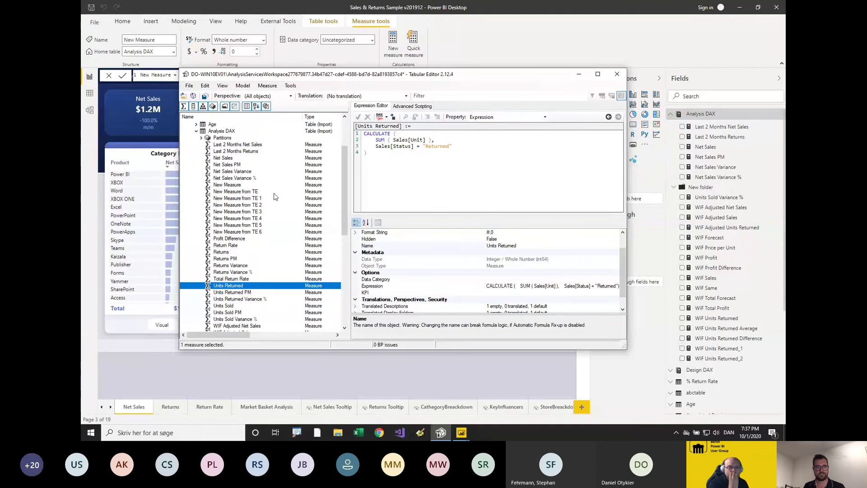
key("ctrl+z")
key("ctrl+z")
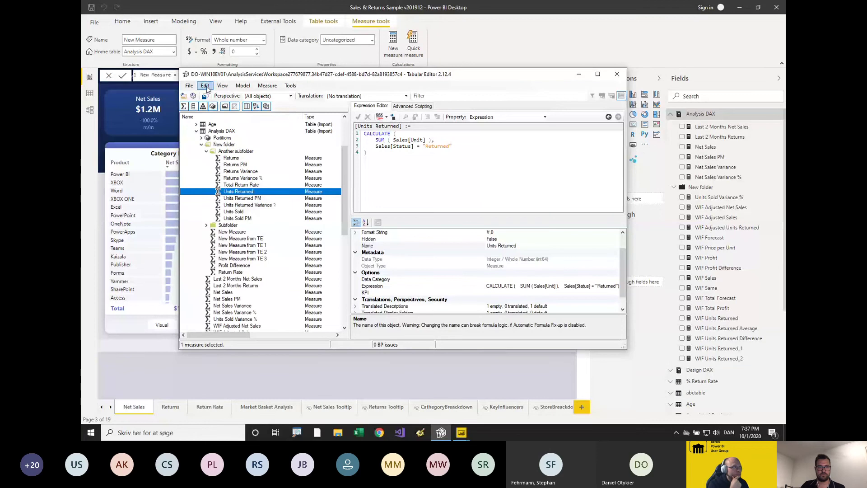
left_click(205, 86)
key("Escape")
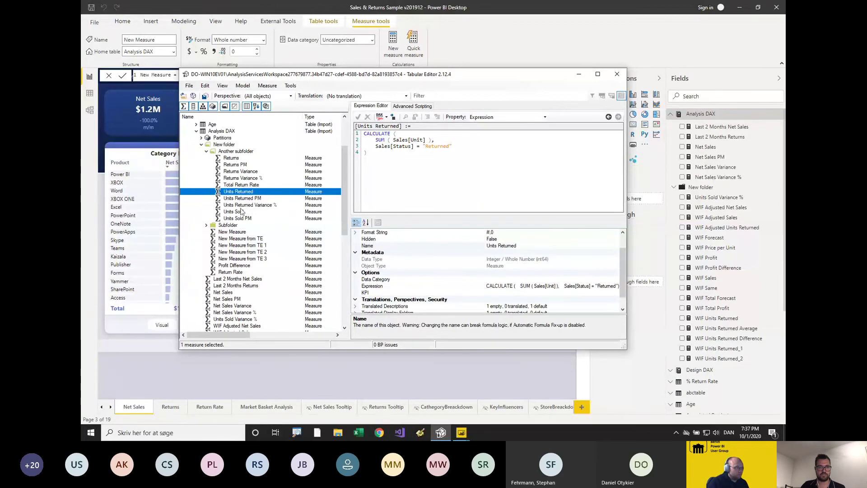
Duplicate the five measures from Units Returned through Units Sold PM in Another subfolder.
left_click(238, 218)
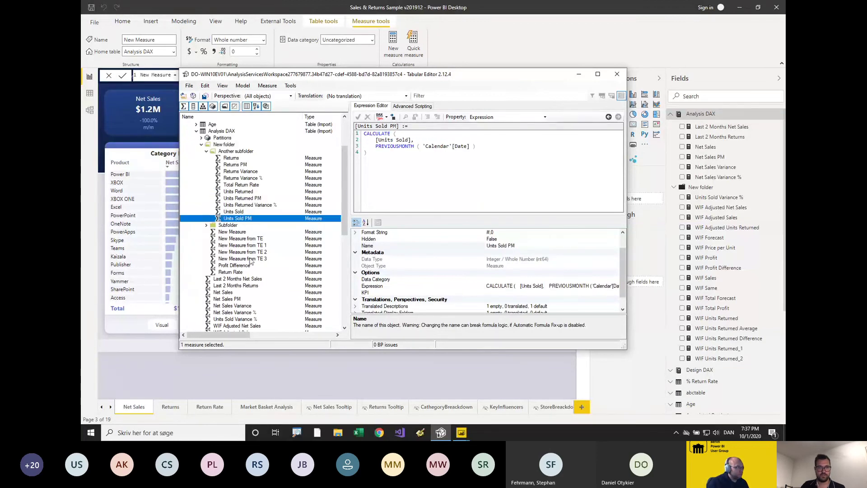
left_click(244, 246)
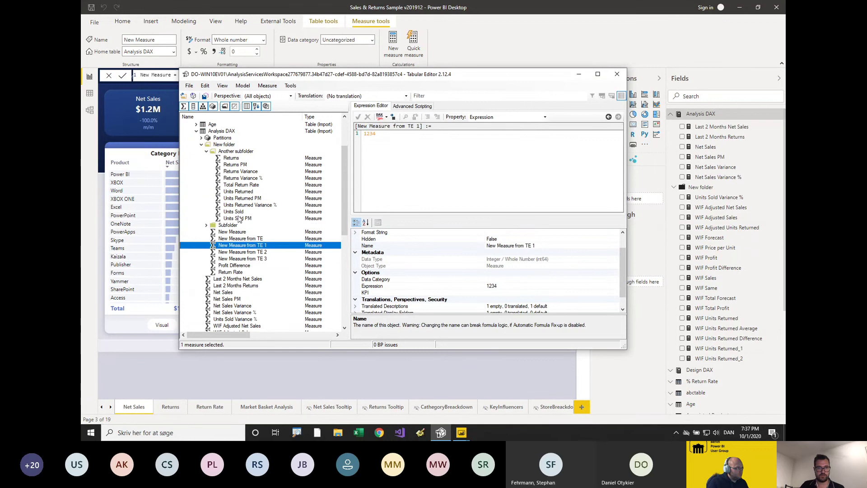
left_click(240, 219)
left_click(234, 192, "shift")
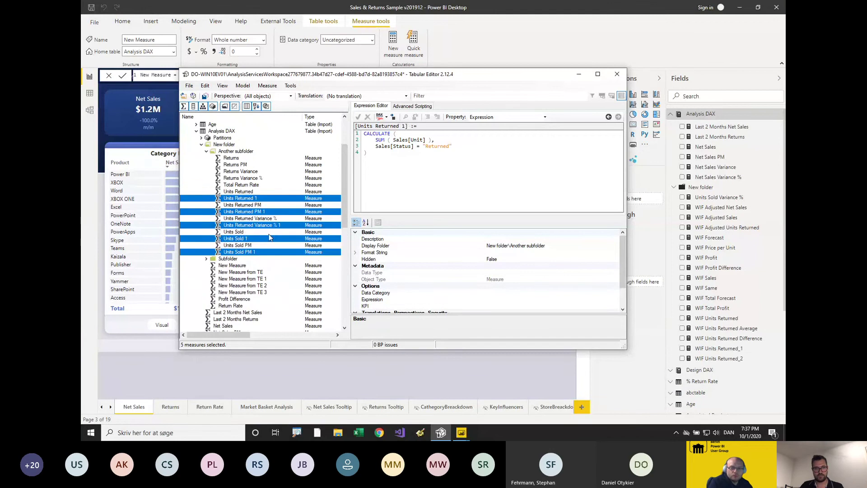
Save the duplicated Units measures to the connected model and expand Another subfolder in Power BI Desktop's field list.
key("ctrl+d")
left_click(252, 185)
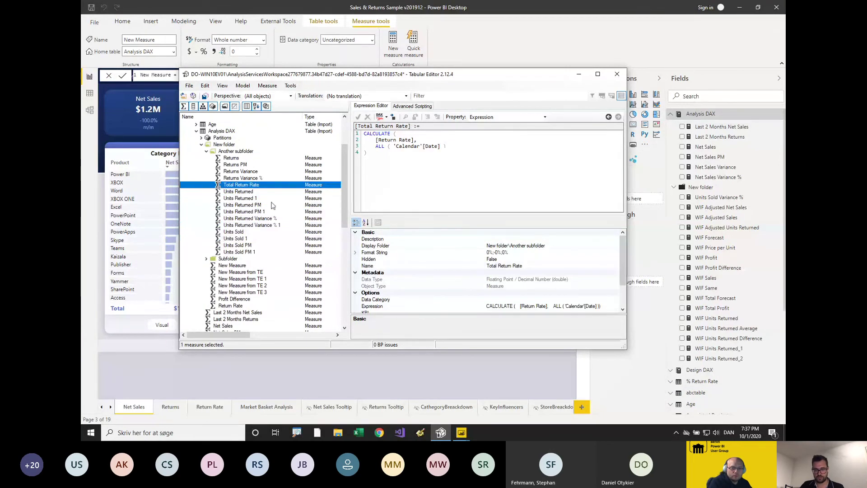
key("ctrl+1")
left_click(270, 202)
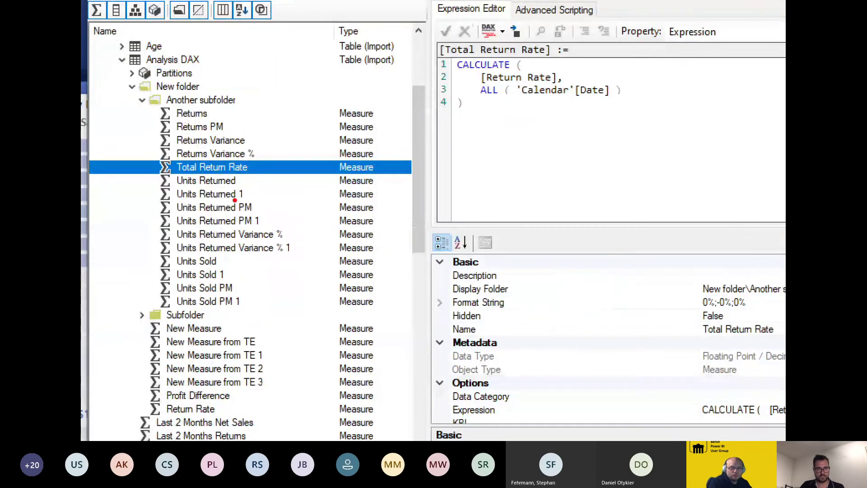
left_click_drag(234, 200, 248, 197)
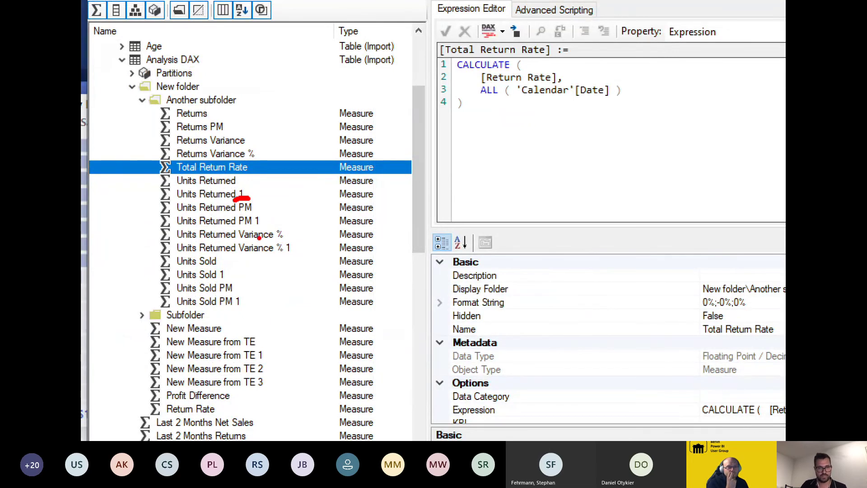
key("Escape")
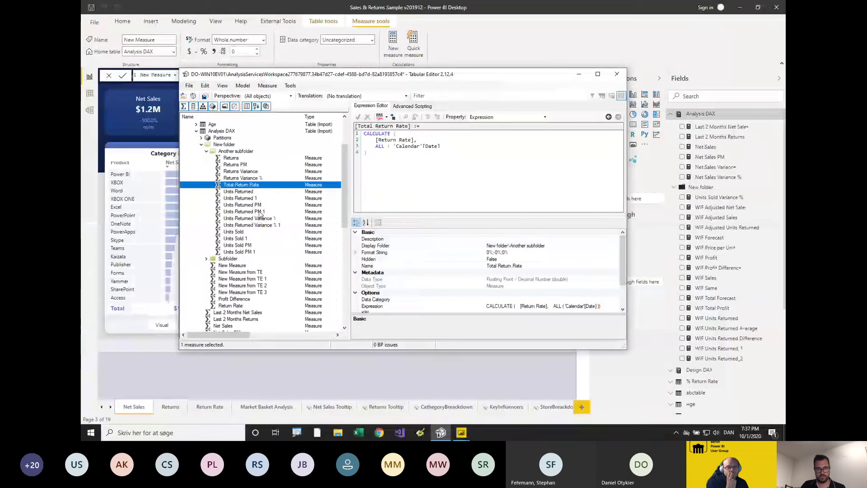
left_click(261, 214)
key("ctrl+s")
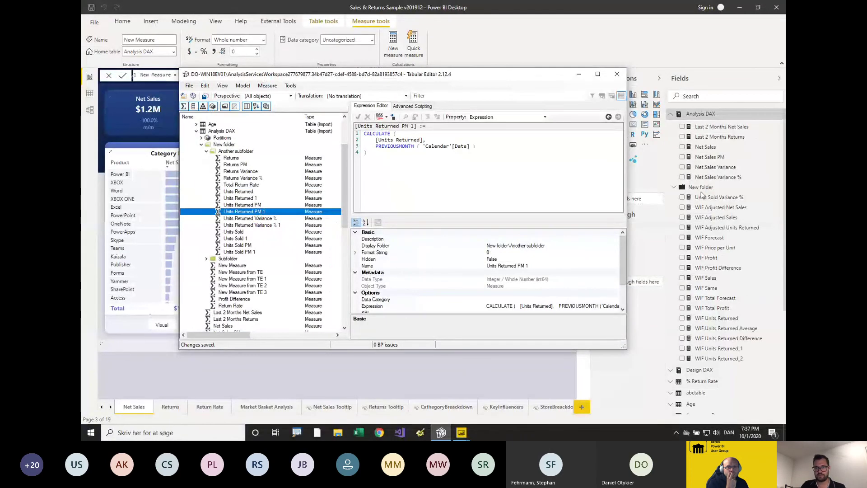
left_click(677, 194)
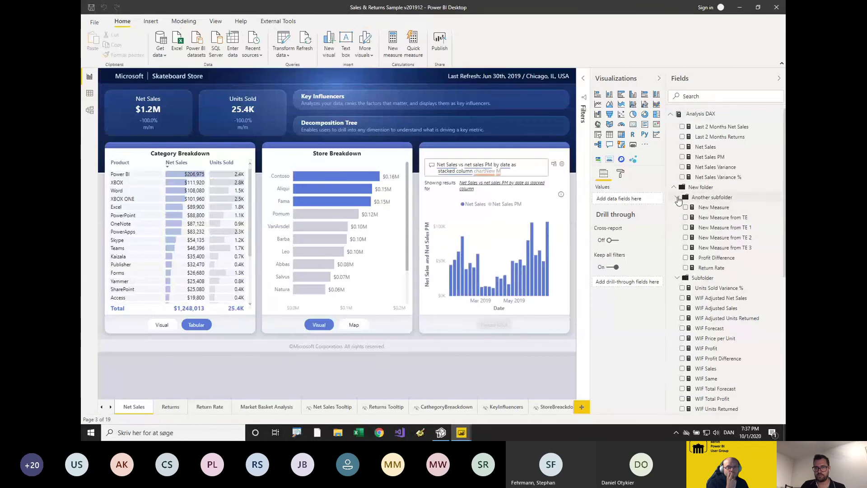
left_click(677, 198)
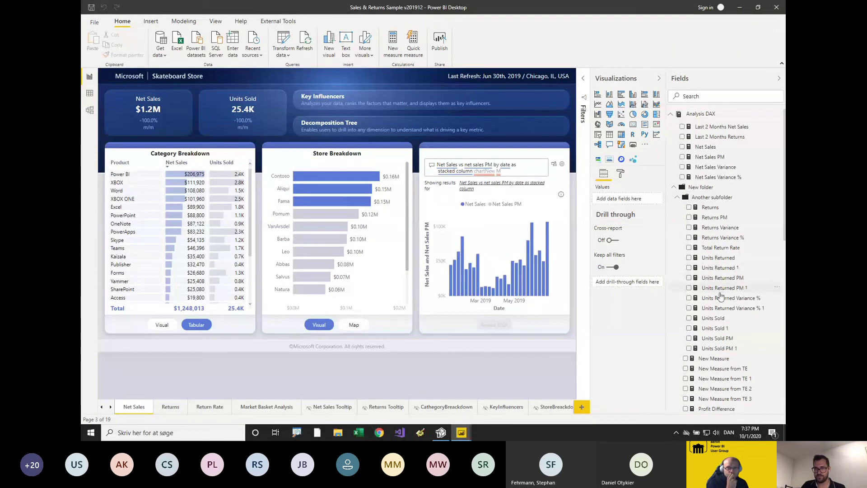
Switch to Tabular Editor, select the ten measures from Units Returned through Units Sold PM 1 and check which commands are offered for them.
left_click(440, 432)
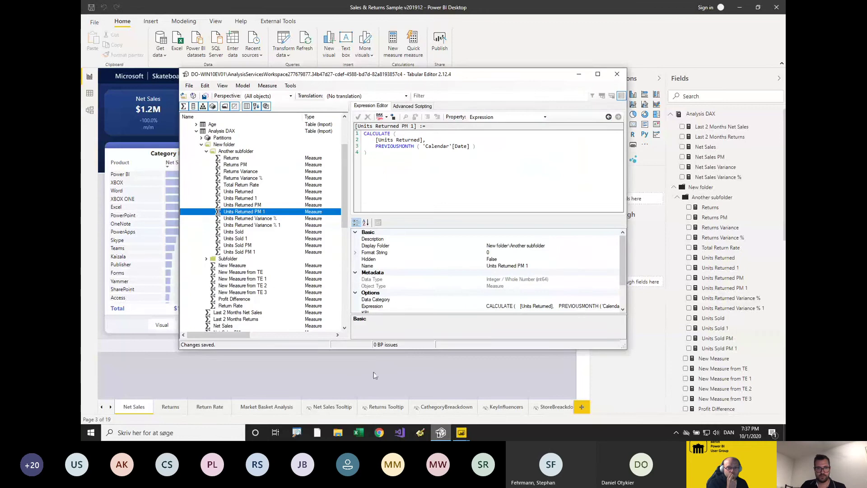
left_click(249, 226)
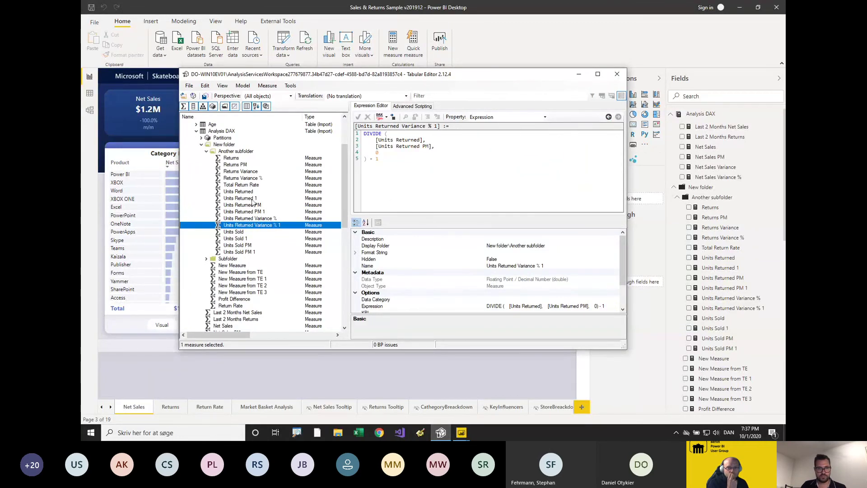
left_click(238, 191, "shift")
left_click_drag(223, 195, 251, 195)
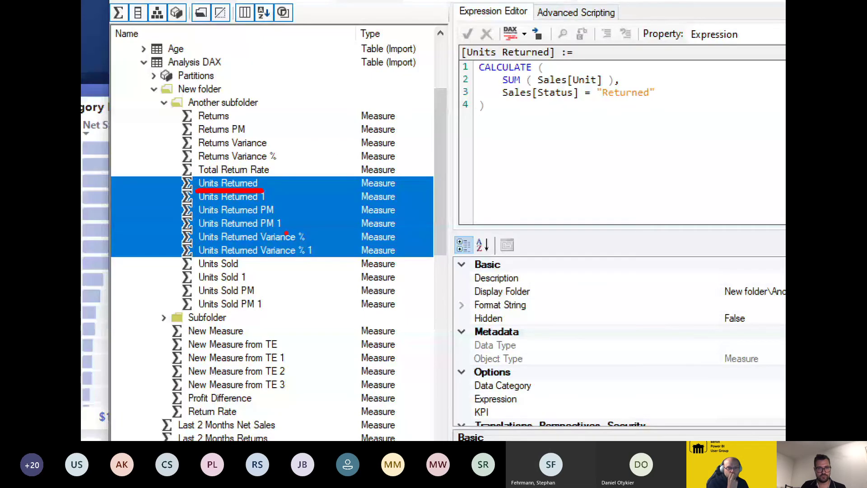
key("Up")
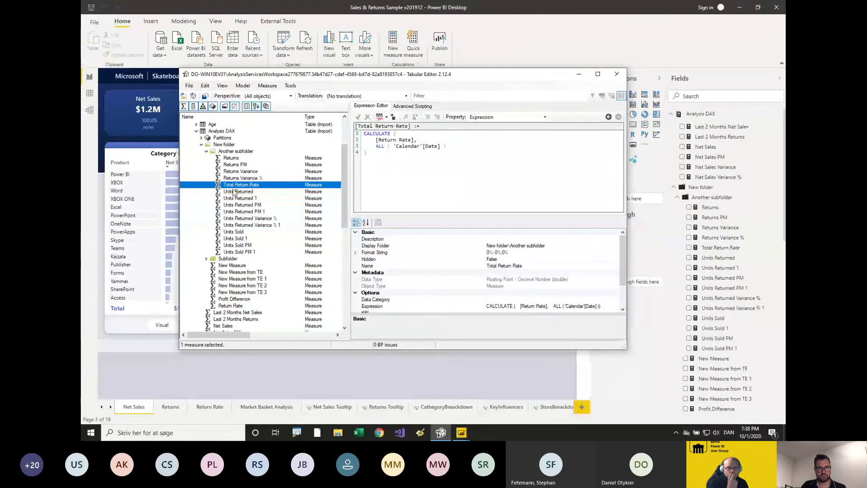
key("Down")
left_click(239, 252, "shift")
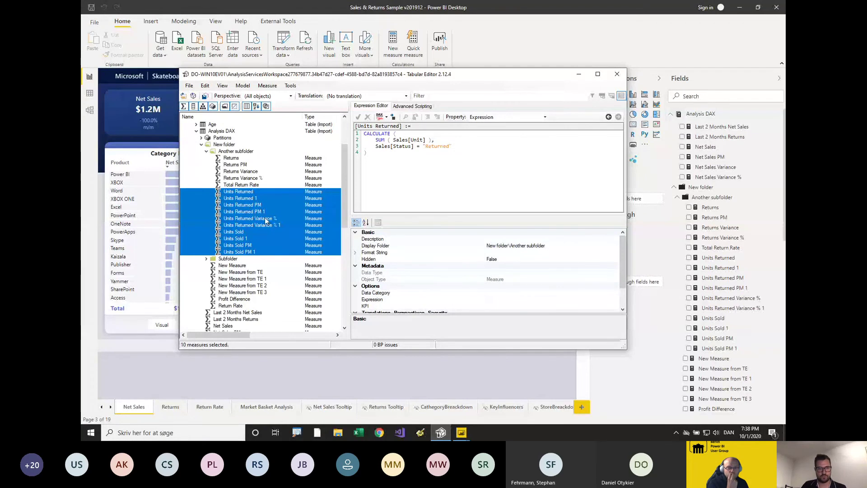
right_click(254, 203)
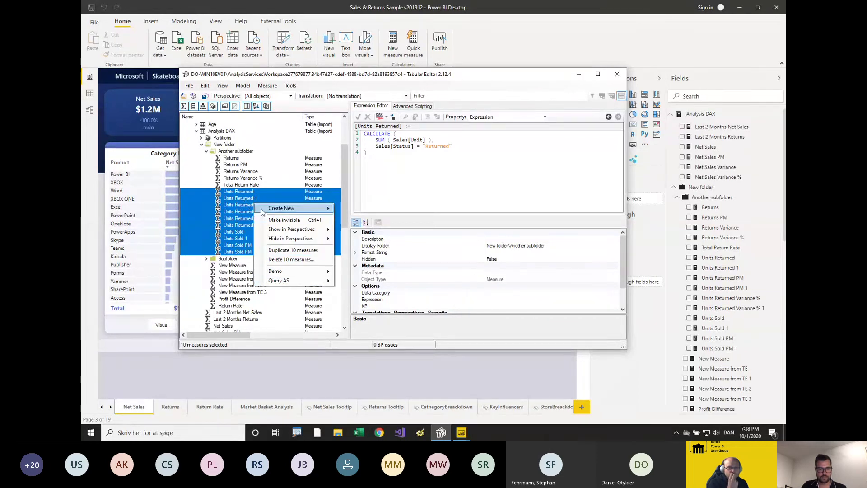
left_click(204, 86)
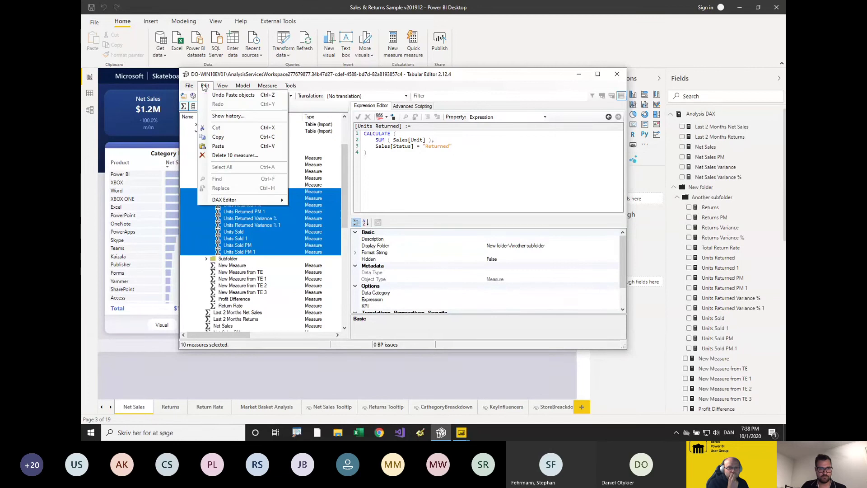
left_click(205, 79)
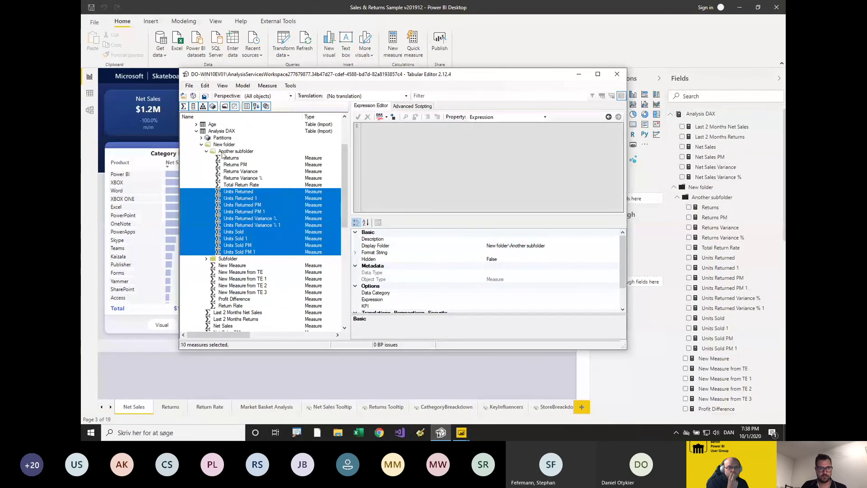
Check the commands offered for Another subfolder and the Analysis DAX table, and reselect the ten Units Returned and Units Sold measures.
right_click(221, 152)
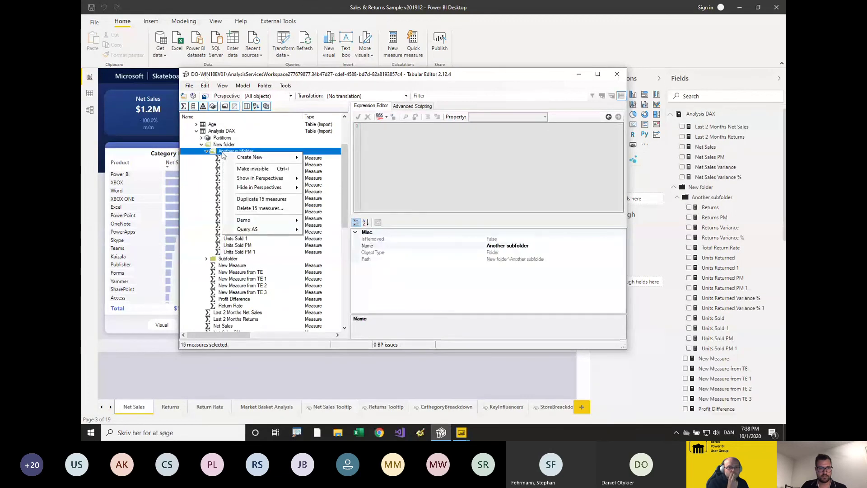
right_click(217, 134)
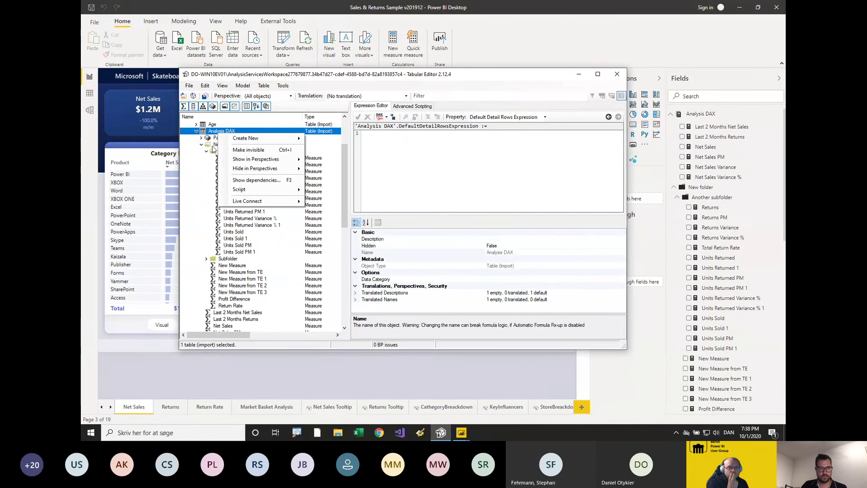
left_click(213, 147)
left_click(238, 192)
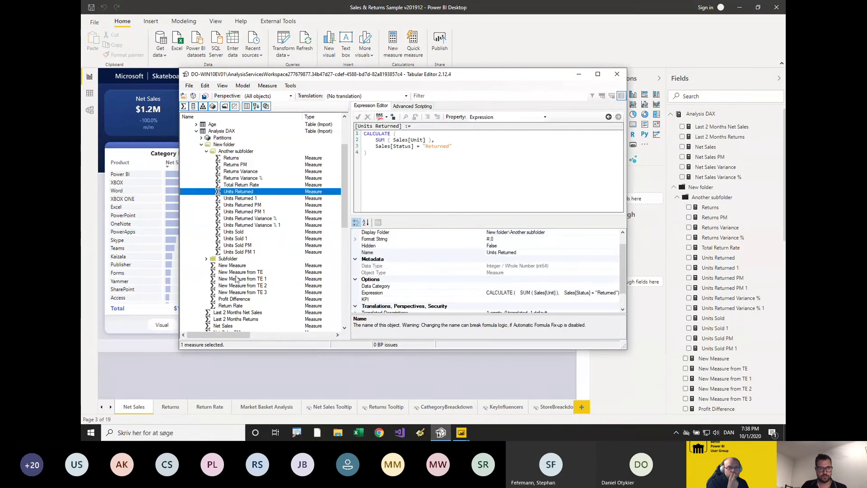
left_click(239, 252, "shift")
Enable Allow unsupported Power BI features (experimental) in Tabular Editor's preferences.
left_click(189, 86)
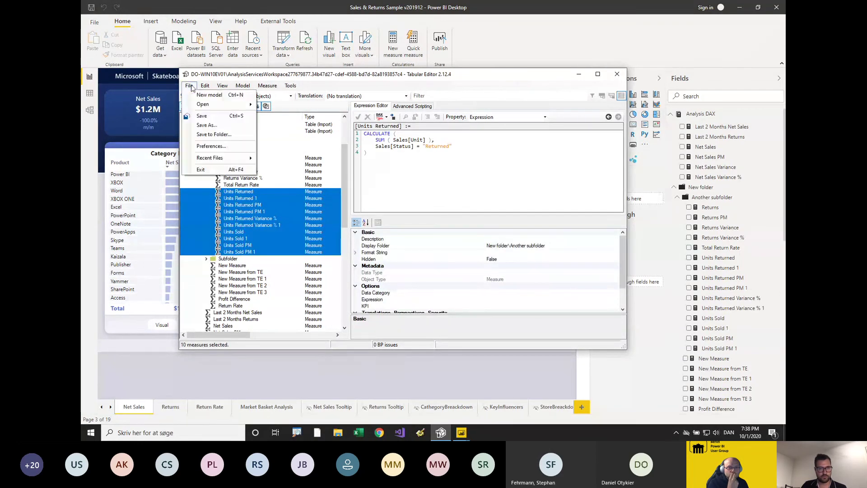
left_click(189, 87)
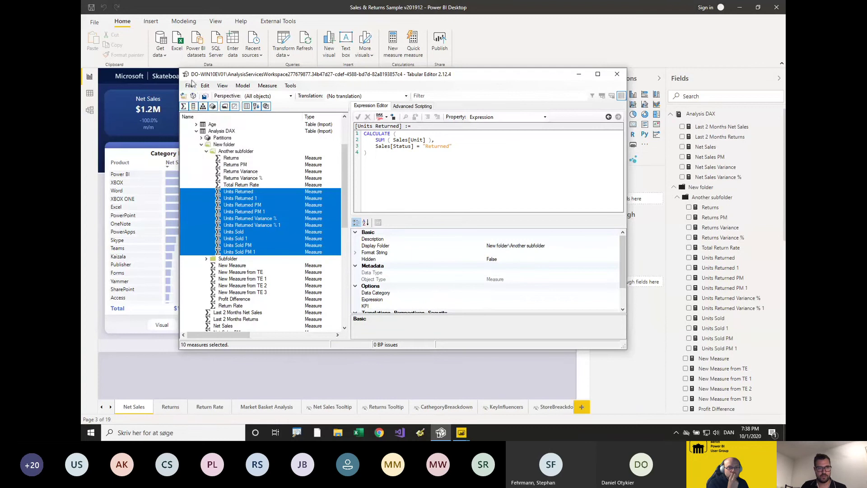
left_click(190, 86)
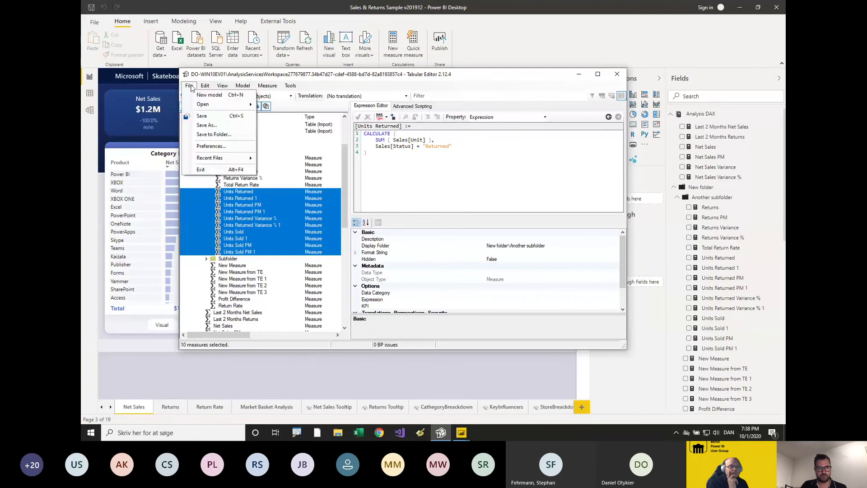
left_click(209, 147)
left_click_drag(185, 31, 471, 129)
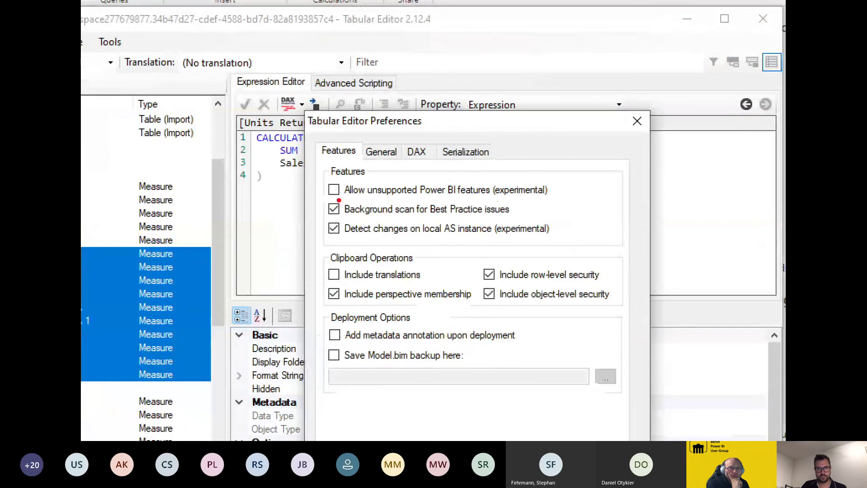
left_click_drag(352, 190, 537, 199)
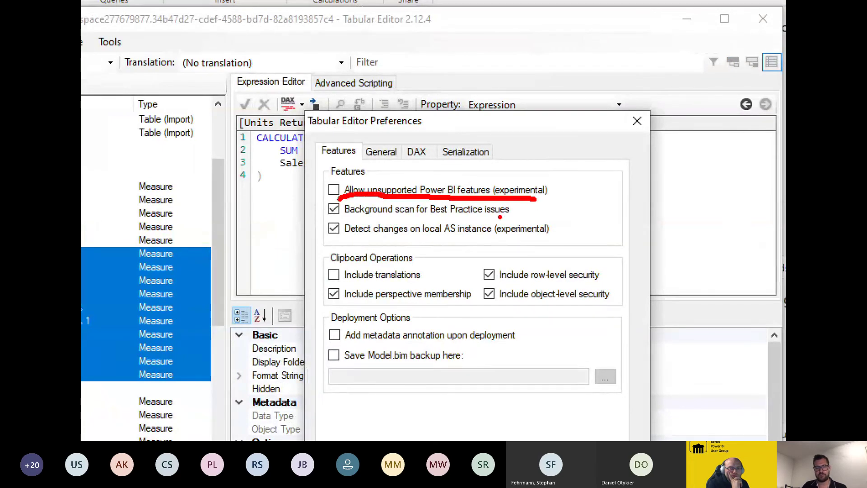
key("Escape")
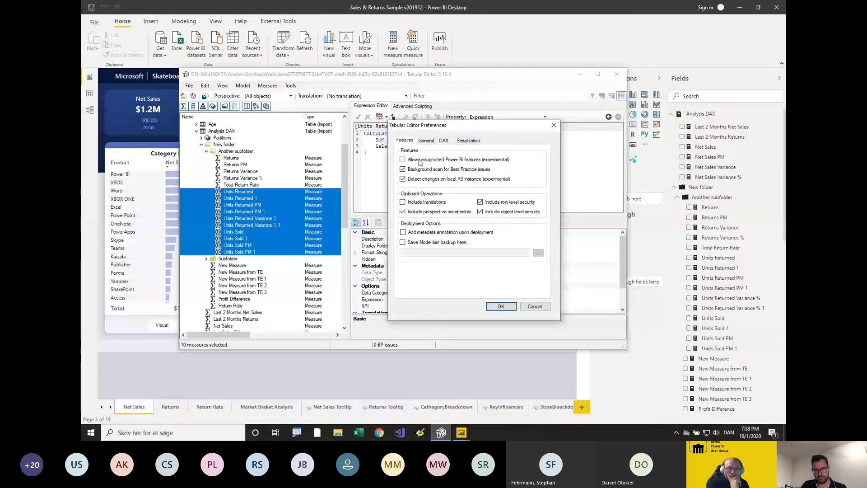
left_click(420, 161)
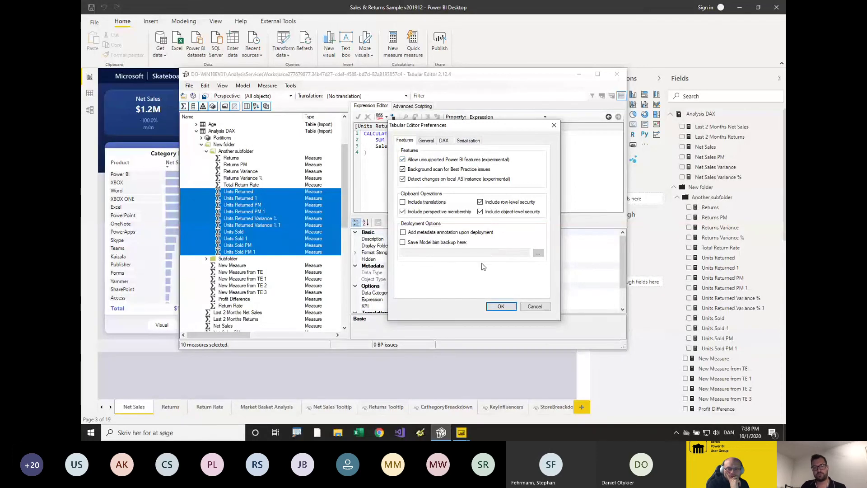
left_click(501, 307)
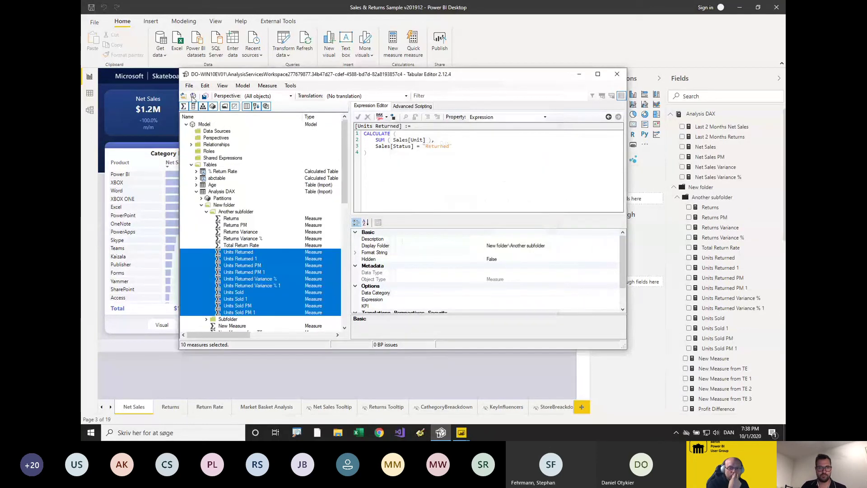
left_click(189, 85)
left_click(209, 144)
key("Escape")
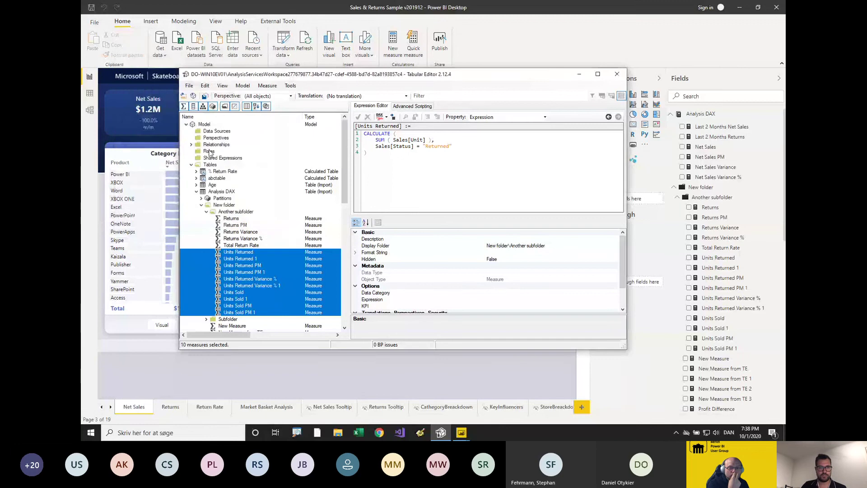
Check which new objects can be created for the Analysis DAX table and for the model's Tables folder.
right_click(222, 191)
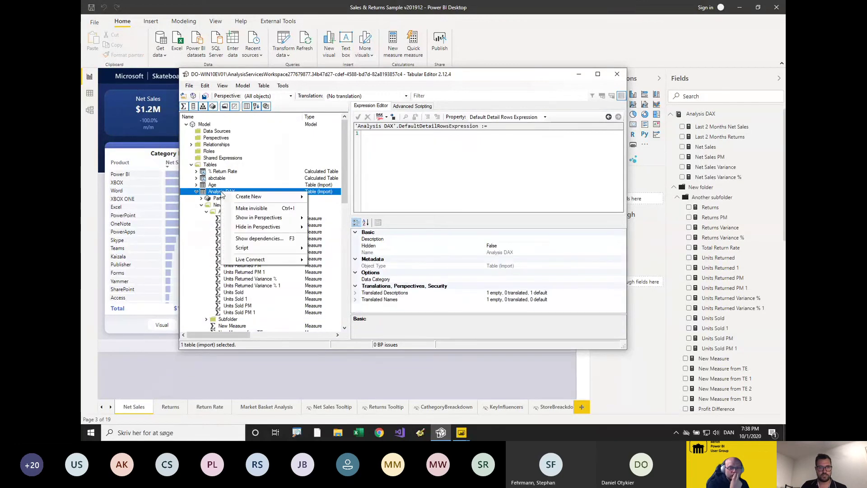
mouse_move(246, 198)
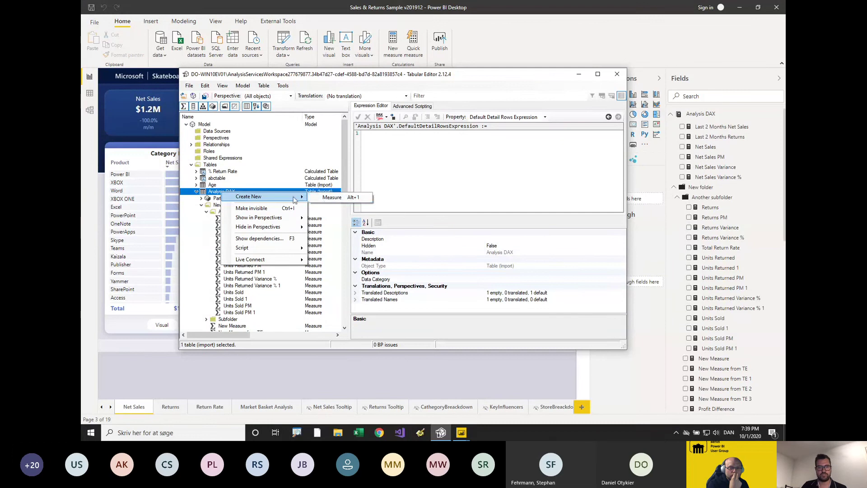
right_click(218, 168)
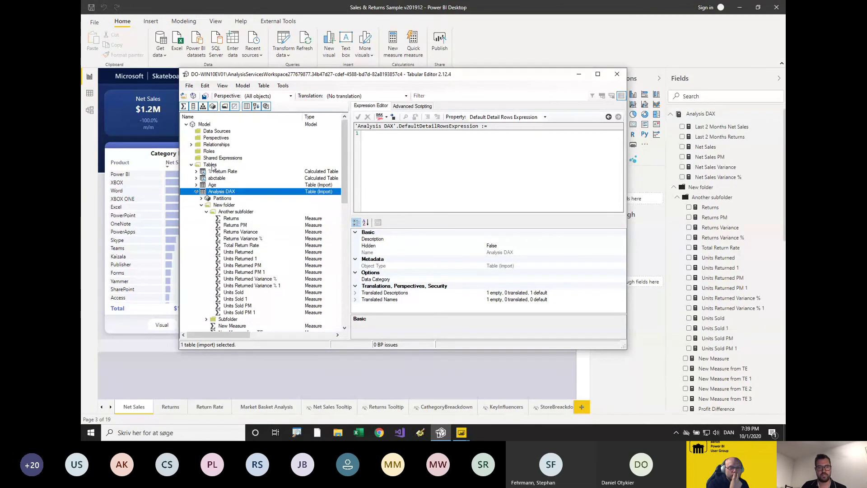
right_click(219, 169)
mouse_move(220, 169)
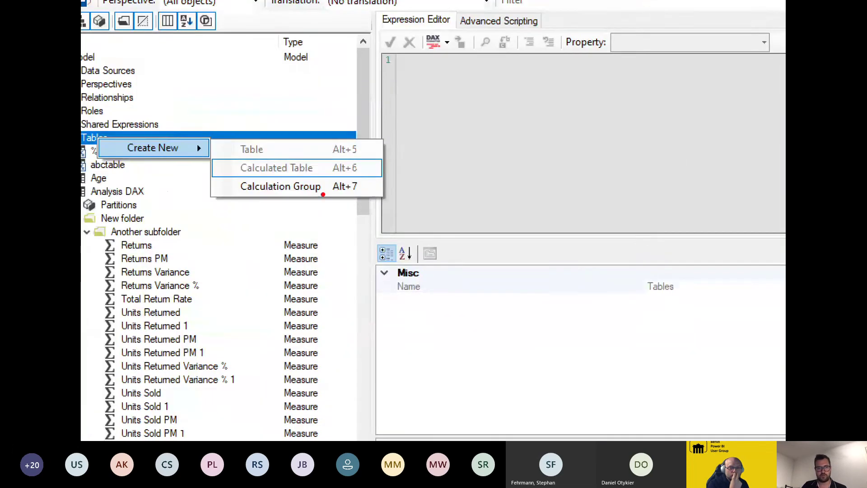
left_click_drag(279, 198, 324, 195)
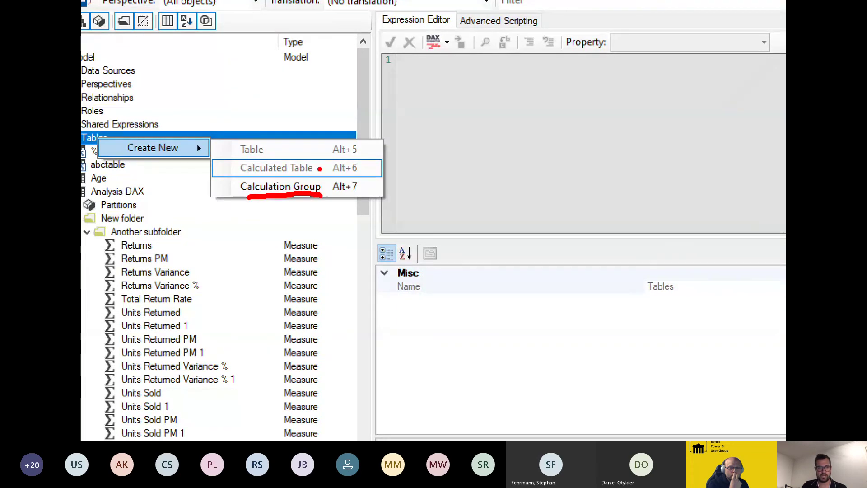
key("Escape")
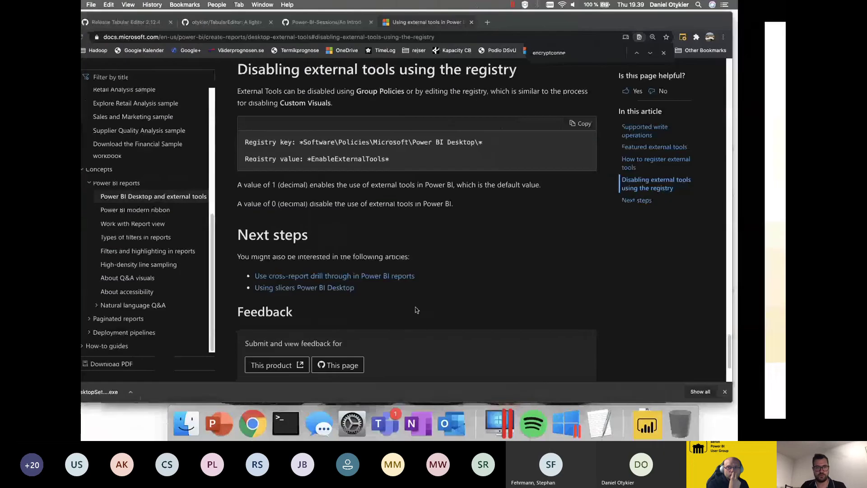
Switch to Chrome and go to the Supported write operations section of the Power BI external tools article.
left_click(695, 147)
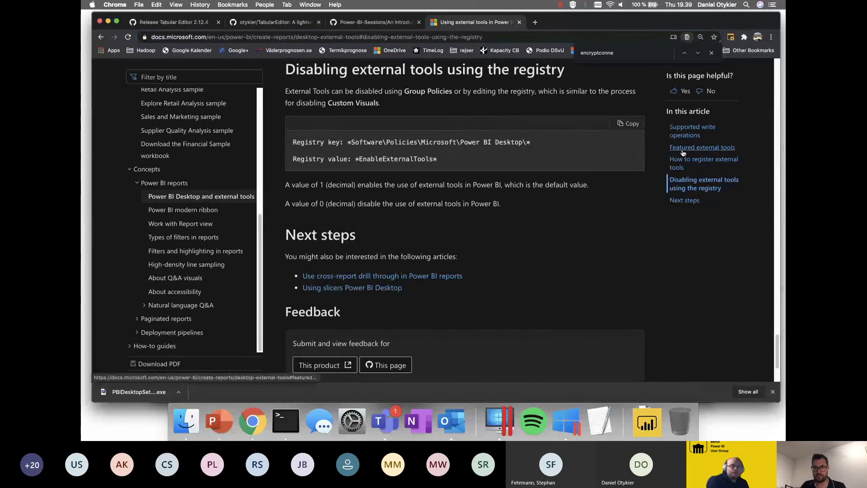
left_click(692, 131)
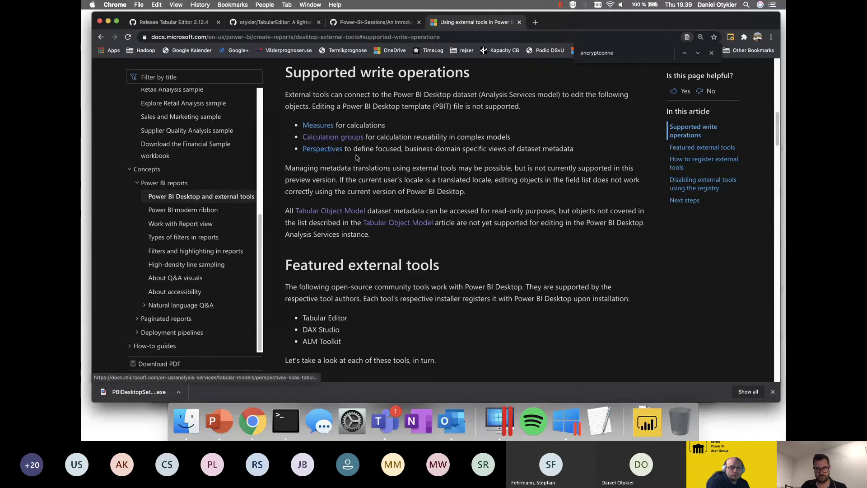
Read the article's paragraph on managing metadata translations with external tools in the Supported write operations section.
scroll(387, 167, "up", 1)
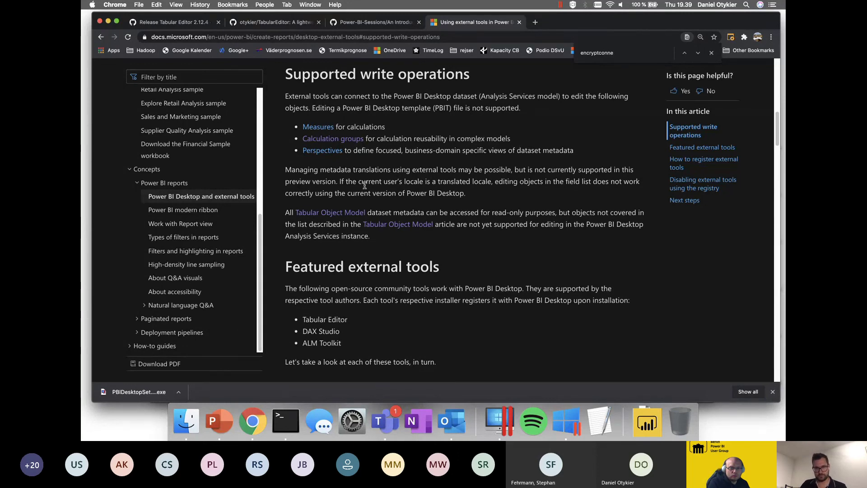
left_click_drag(290, 170, 465, 190)
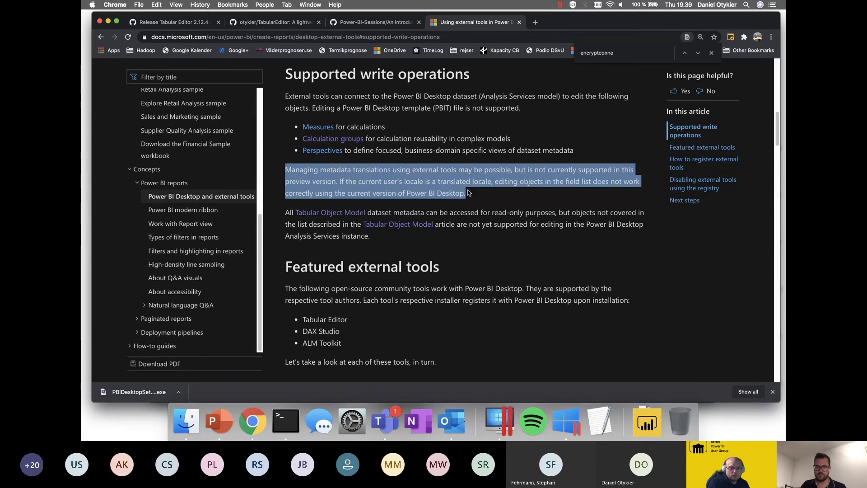
left_click(469, 192)
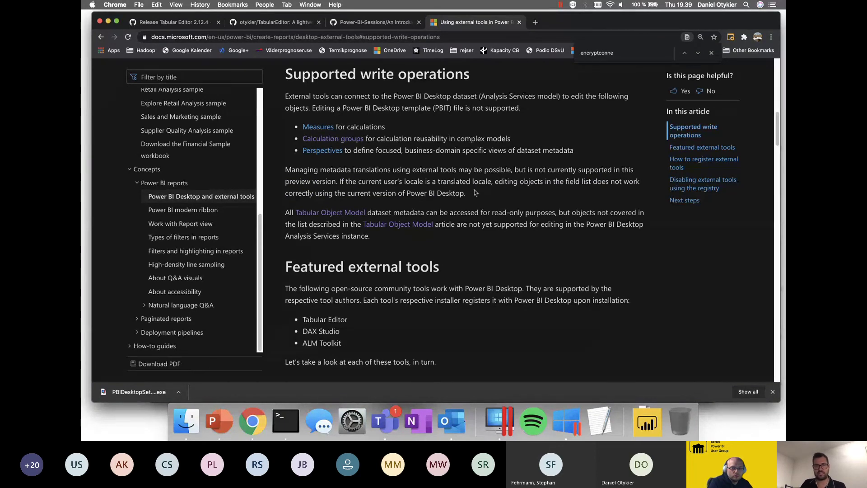
Switch back to Tabular Editor and review the feature preferences, keeping Allow unsupported Power BI features (experimental) enabled.
key("ctrl+Right")
key("ctrl+Right")
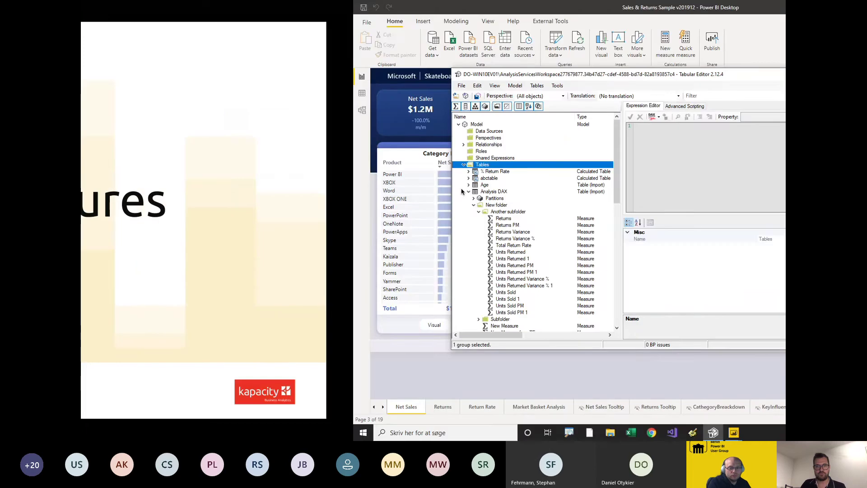
left_click(189, 86)
left_click(233, 152)
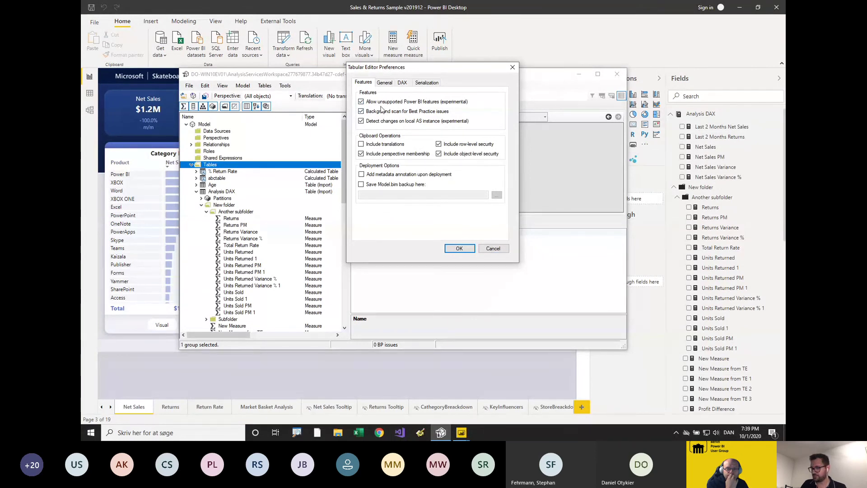
left_click(458, 249)
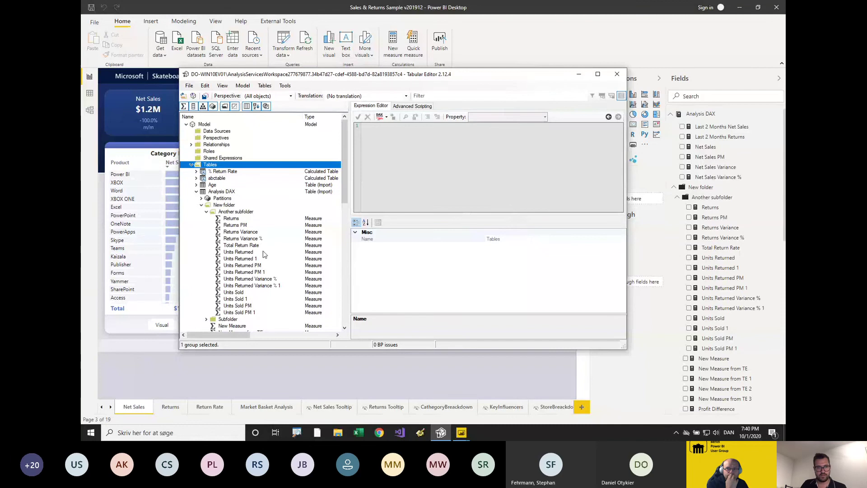
Check which new objects can be created for the Analysis DAX table.
left_click(238, 252)
left_click(242, 312, "shift")
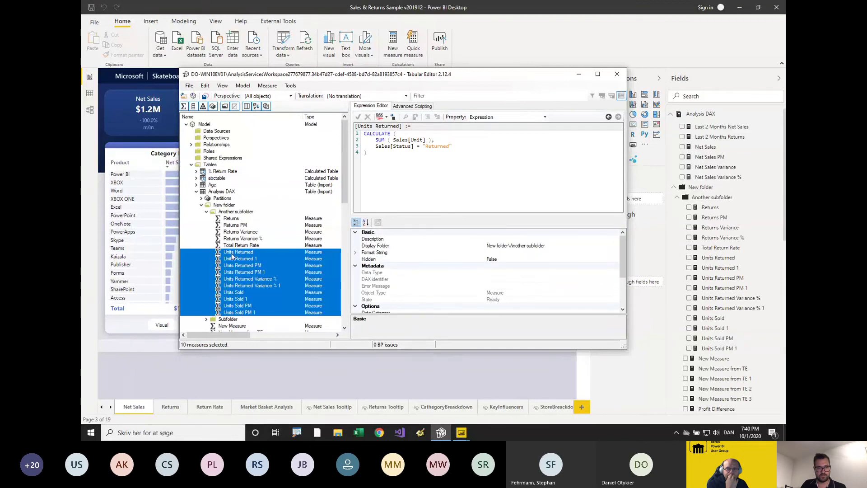
right_click(226, 193)
mouse_move(261, 198)
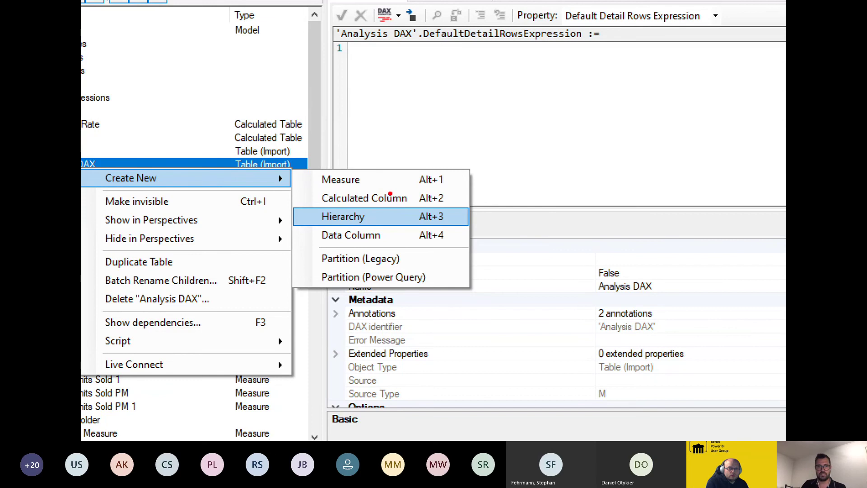
key("Escape")
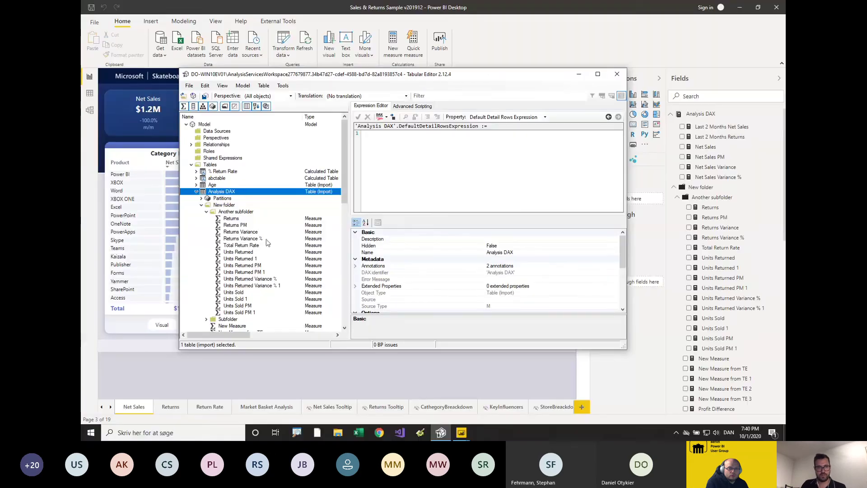
Batch rename the ten Units Returned and Units Sold measures in Another subfolder, replacing Units with Items.
left_click(244, 252)
left_click(246, 313, "shift")
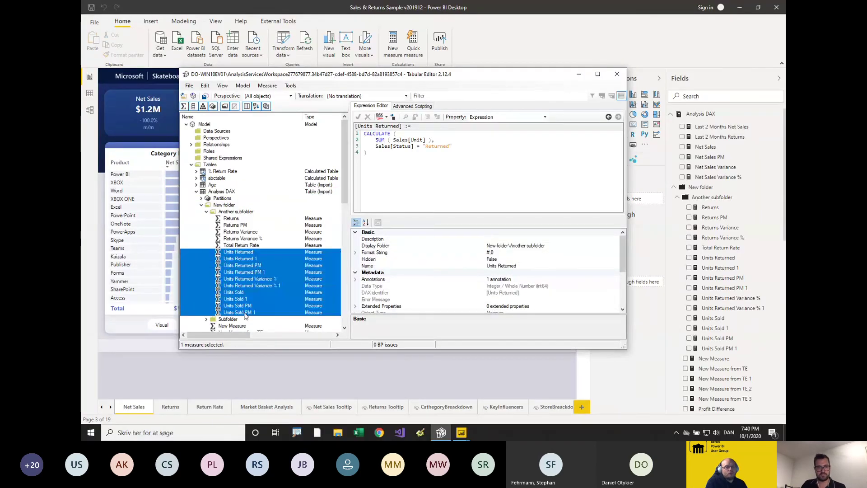
right_click(246, 315)
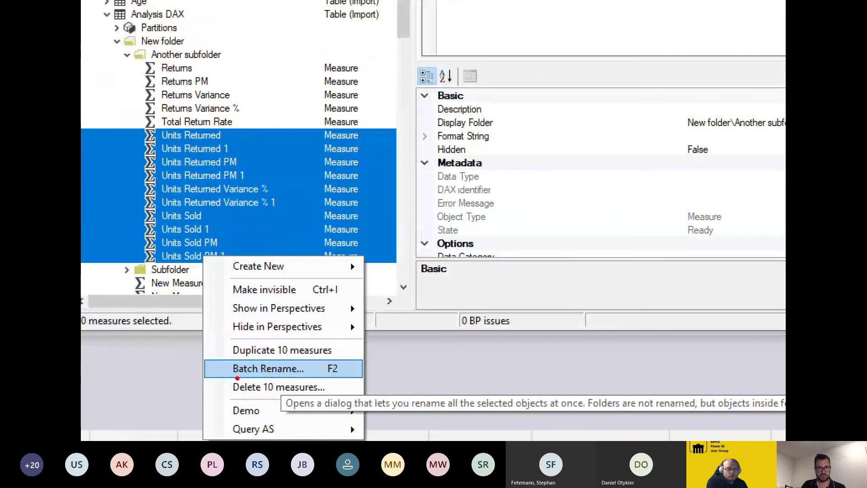
left_click_drag(237, 378, 303, 377)
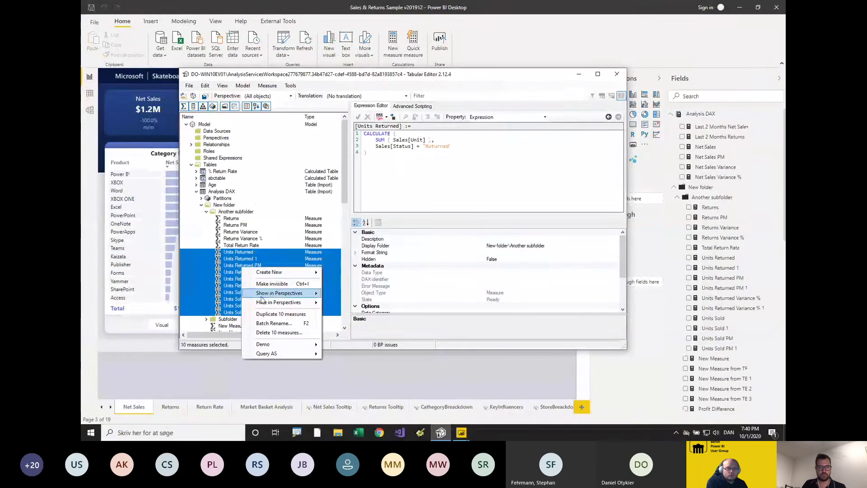
left_click(267, 324)
left_click_drag(165, 52, 307, 106)
type("Units")
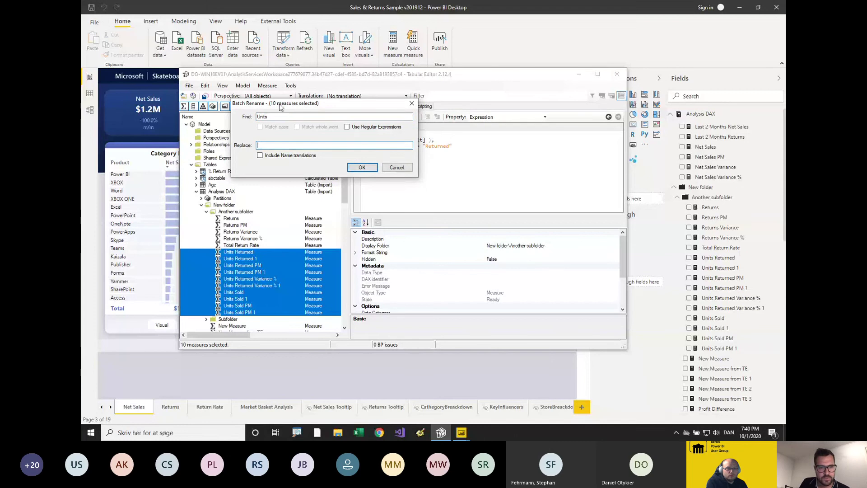
left_click_drag(281, 105, 330, 122)
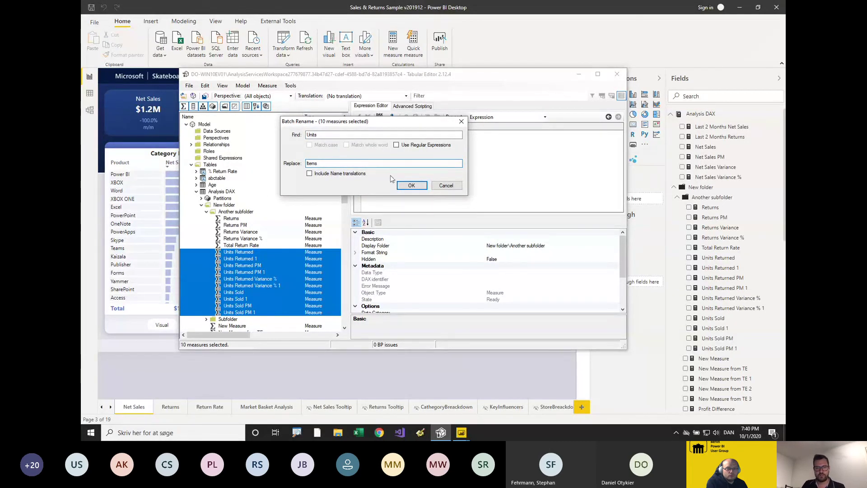
left_click(412, 186)
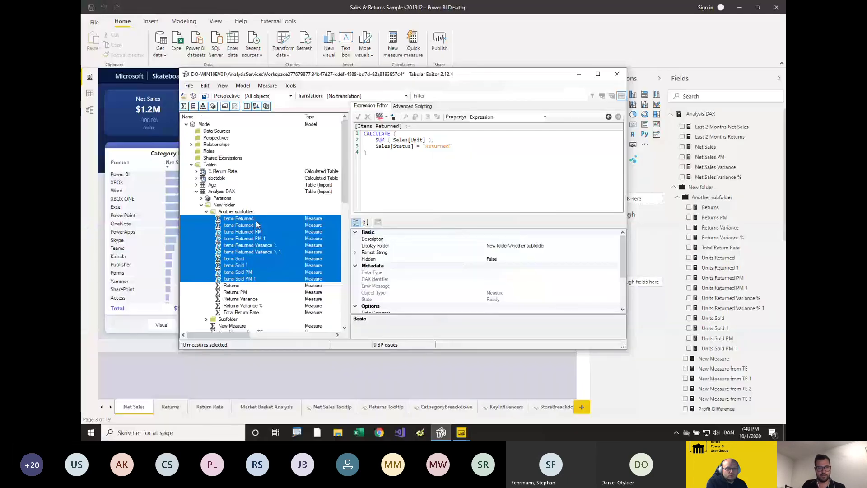
View the renamed Items Sold measure and save the changes to the connected Power BI model.
left_click(244, 306)
left_click(239, 258)
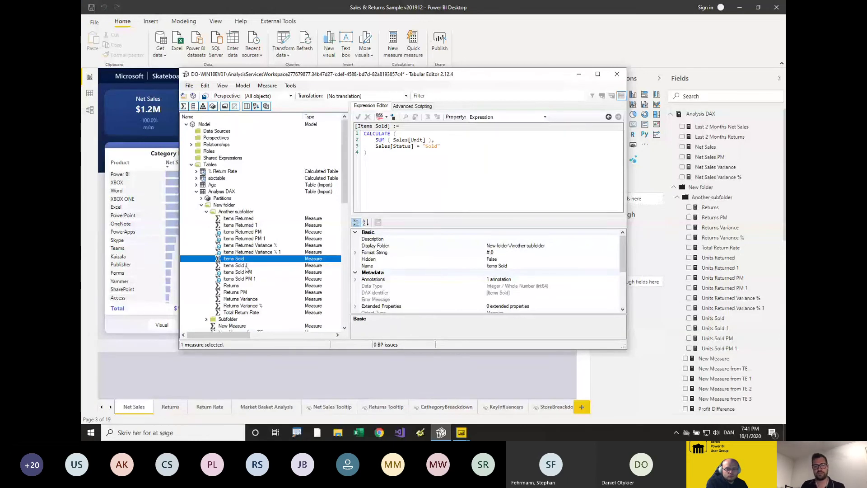
left_click(205, 96)
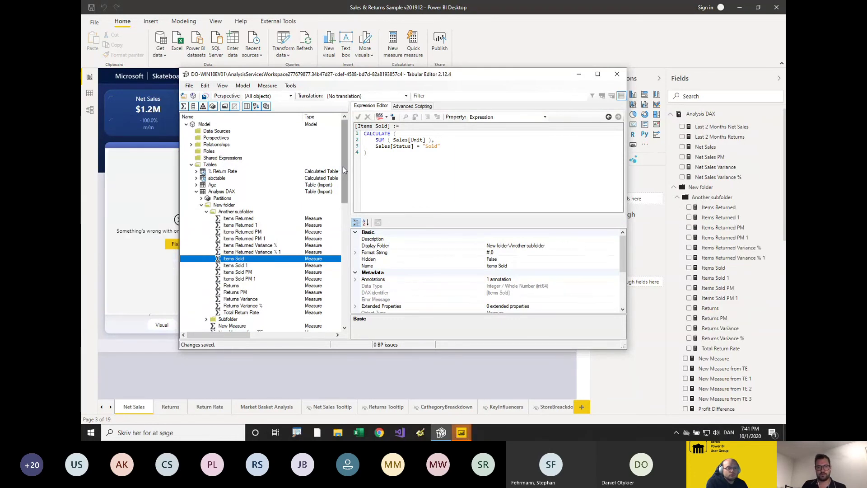
Switch to Power BI Desktop and examine the Values fields of the broken product matrix on the Net Sales page.
left_click_drag(343, 166, 337, 208)
left_click(425, 16)
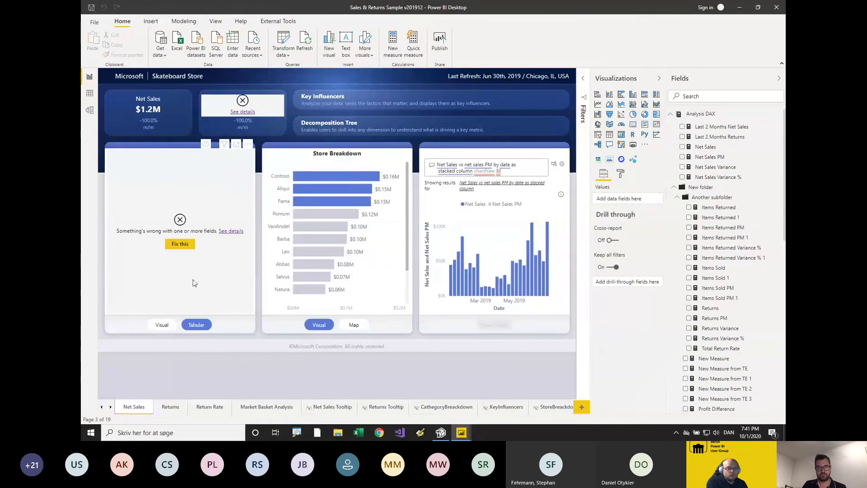
left_click(173, 285)
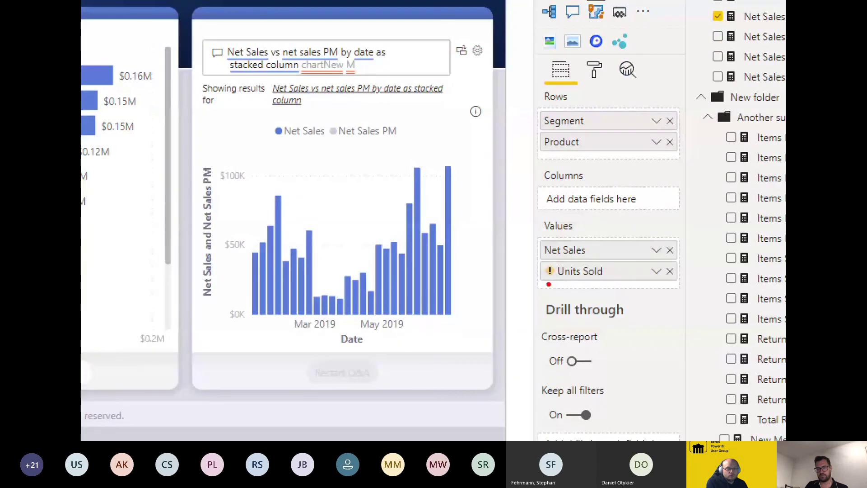
mouse_move(595, 280)
left_mouse_down()
mouse_move(621, 279)
mouse_move(611, 280)
left_mouse_up()
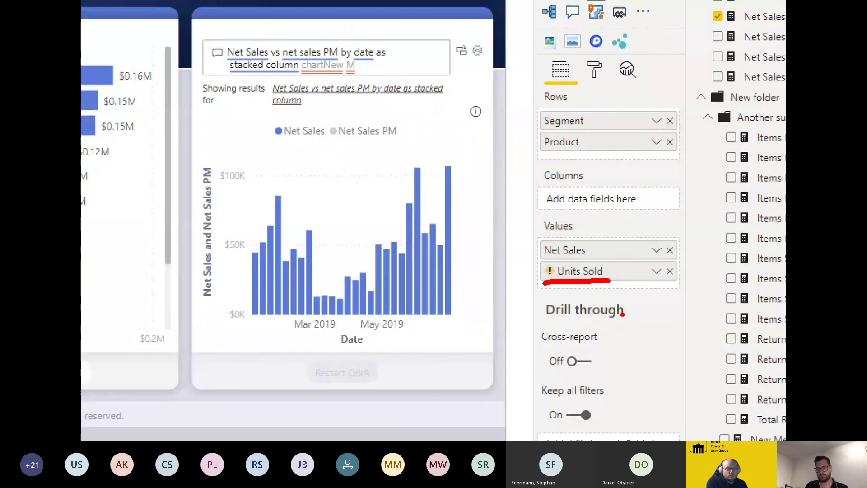
key("Escape")
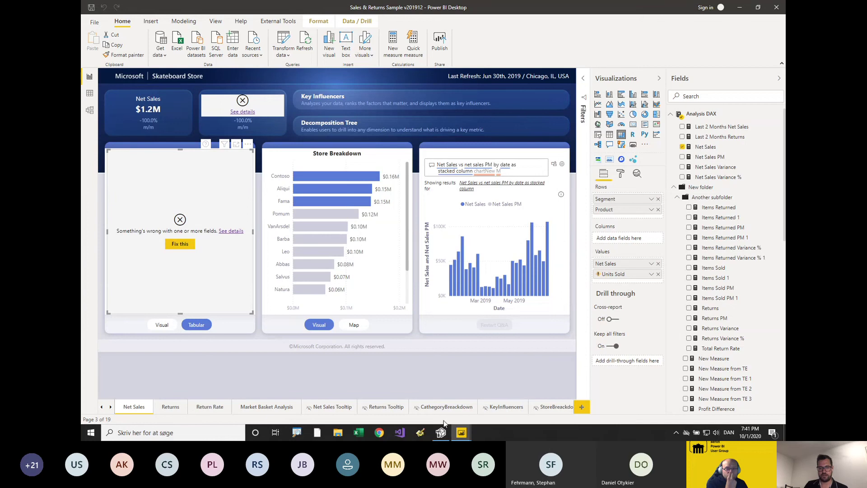
Return to Tabular Editor and disable Allow unsupported Power BI features (experimental) in its preferences.
left_click(441, 432)
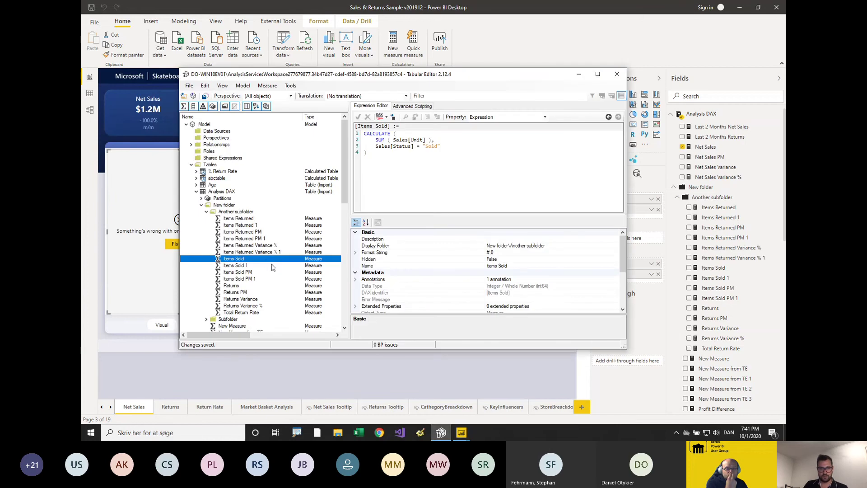
scroll(285, 269, "down", 1)
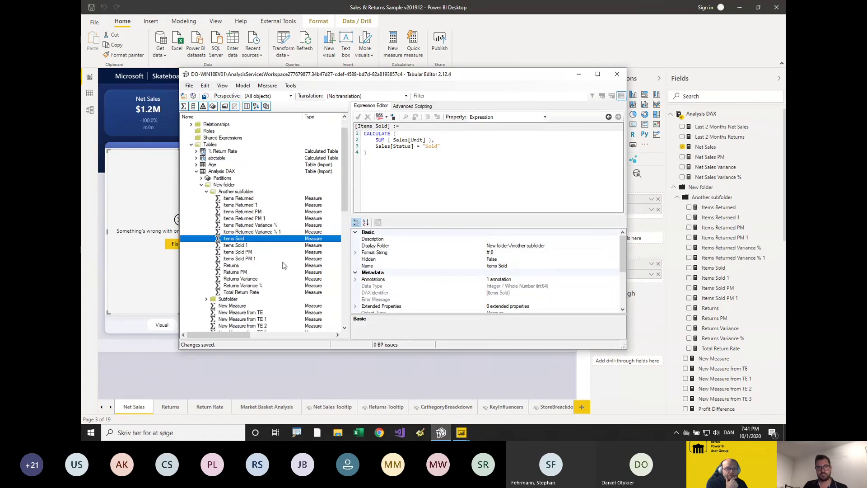
scroll(305, 268, "down", 2)
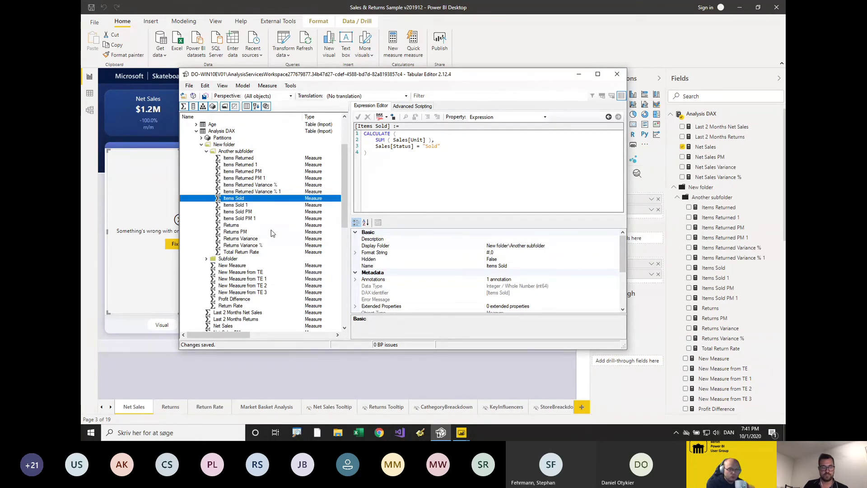
left_click(243, 238)
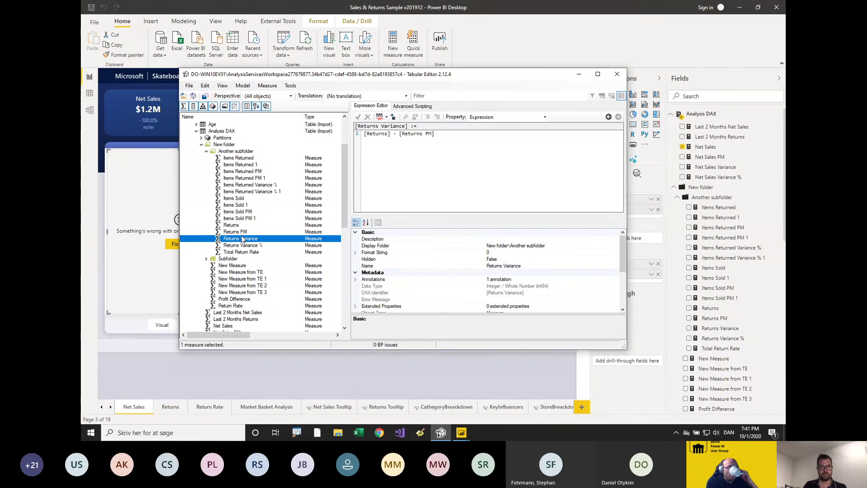
left_click(243, 199)
right_click(247, 202)
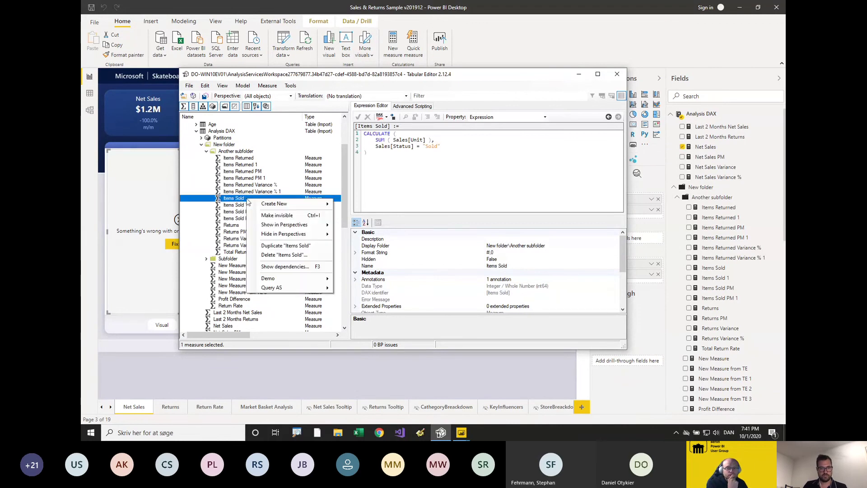
left_click(190, 86)
left_click(209, 146)
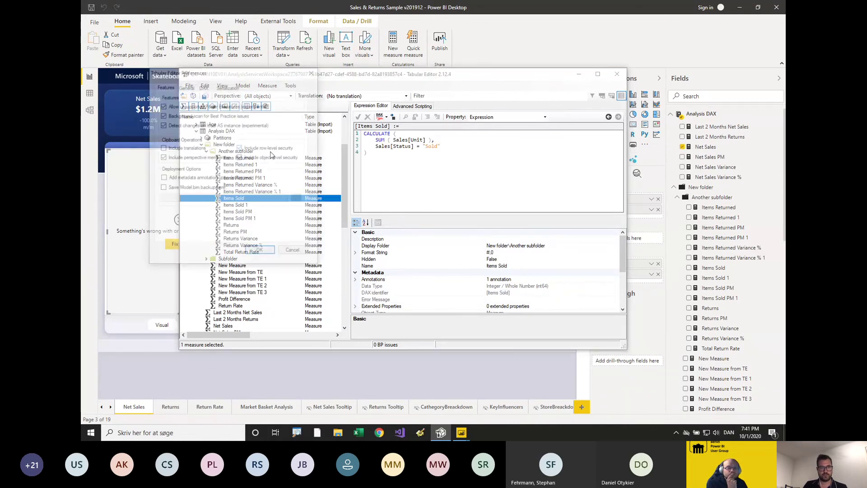
left_click(267, 251)
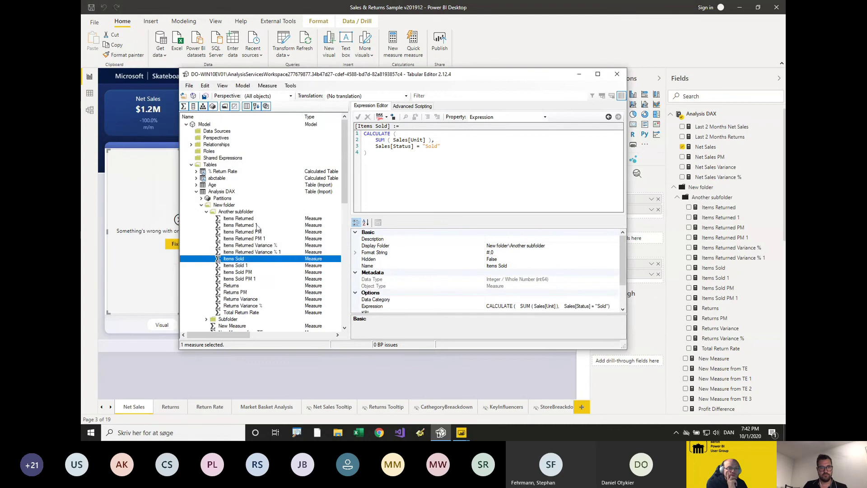
Show the objects that depend on Items Sold and expand the branch through Items Sold PM and Units Sold Variance %.
right_click(242, 258)
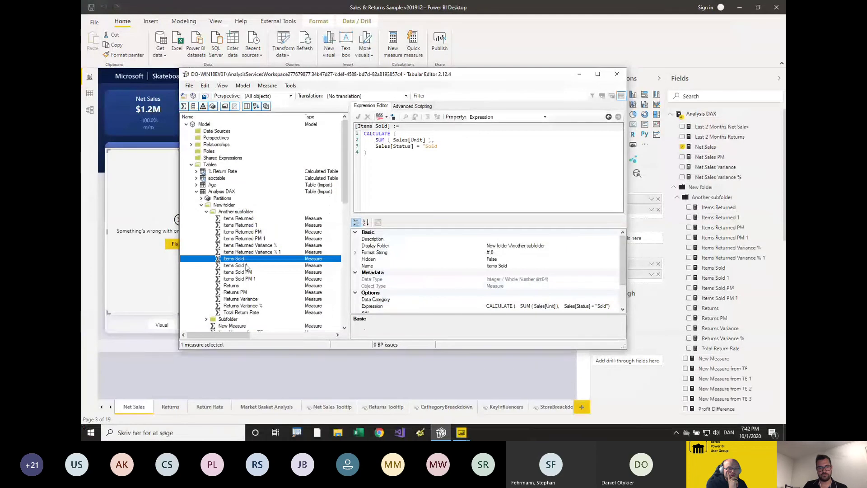
left_click(284, 326)
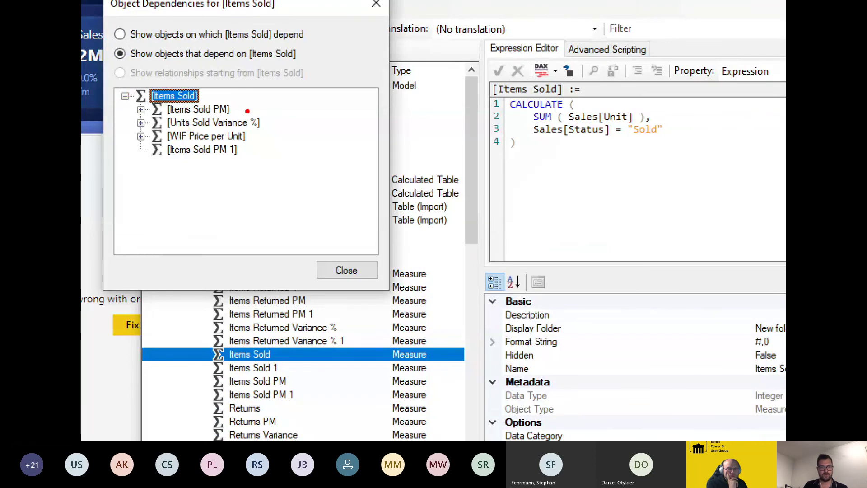
mouse_move(247, 111)
left_mouse_down()
mouse_move(299, 122)
mouse_move(272, 150)
left_mouse_up()
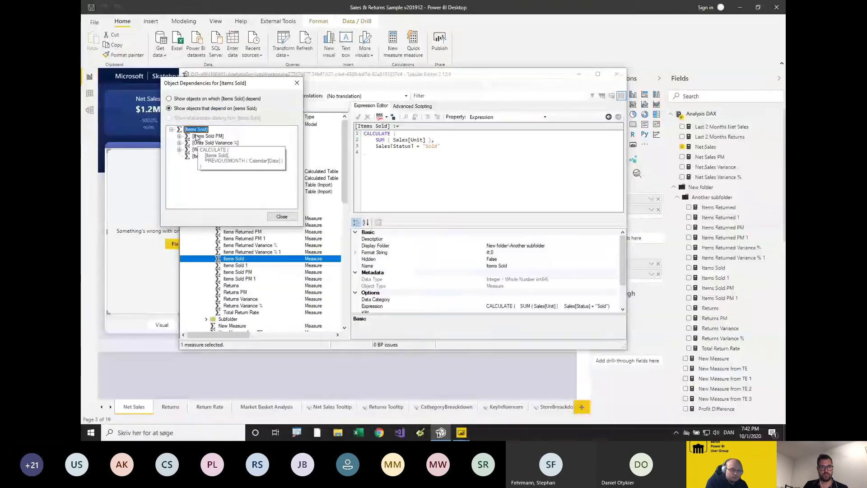
double_click(196, 136)
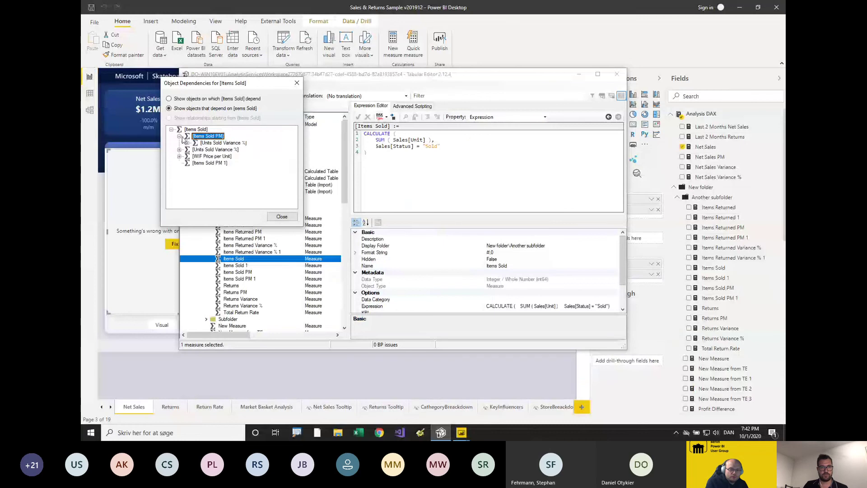
double_click(212, 143)
left_click(220, 150)
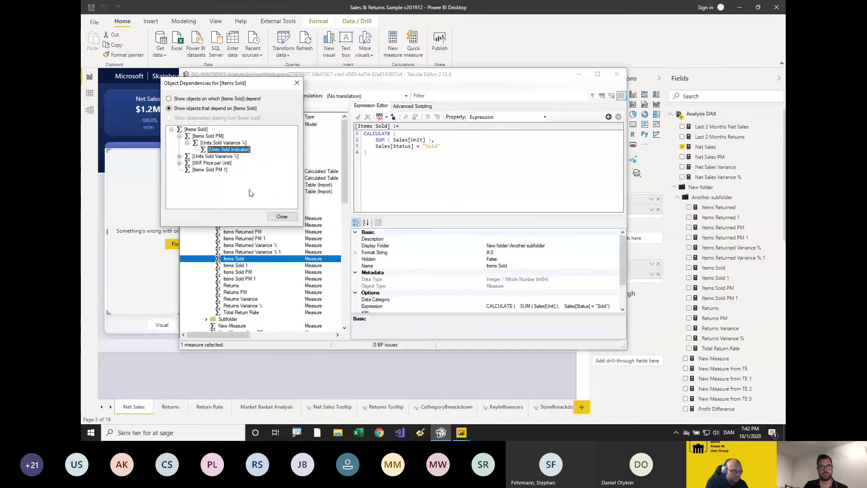
Go from the dependency tree to the Items Sold PM and Units Sold Variance % measures to view their DAX expressions.
left_click(196, 130)
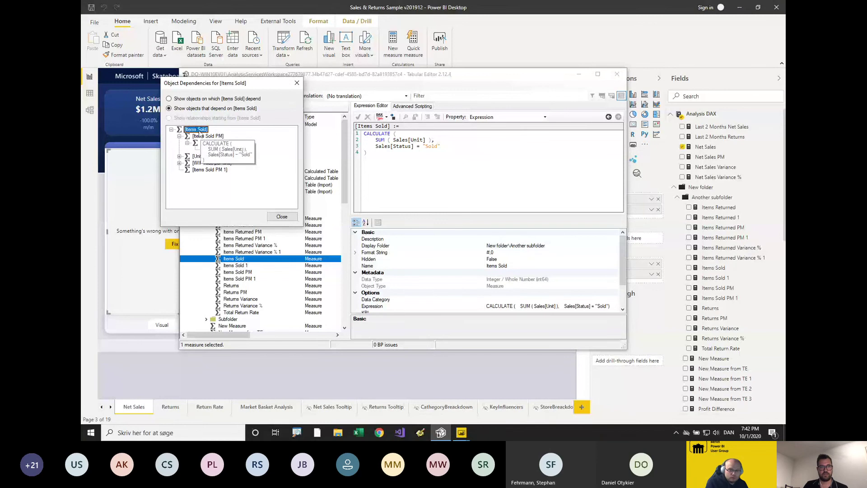
double_click(202, 137)
left_click(203, 137)
double_click(207, 143)
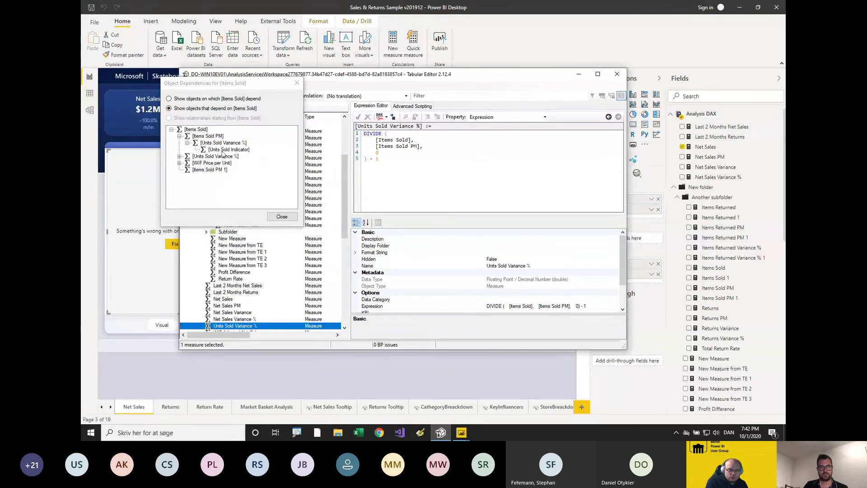
View the expressions of WIF Price per Unit, Items Sold PM 1, Units Sold Variance % and Items Sold PM from the dependency tree, and close it.
double_click(212, 162)
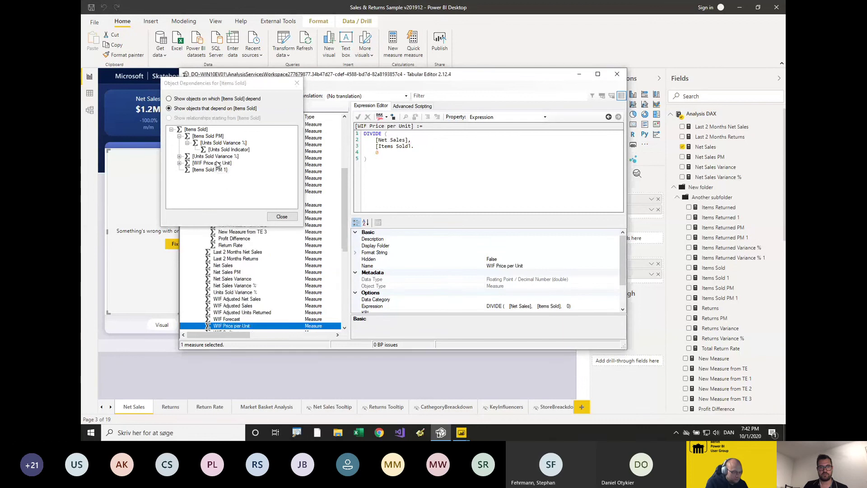
double_click(211, 170)
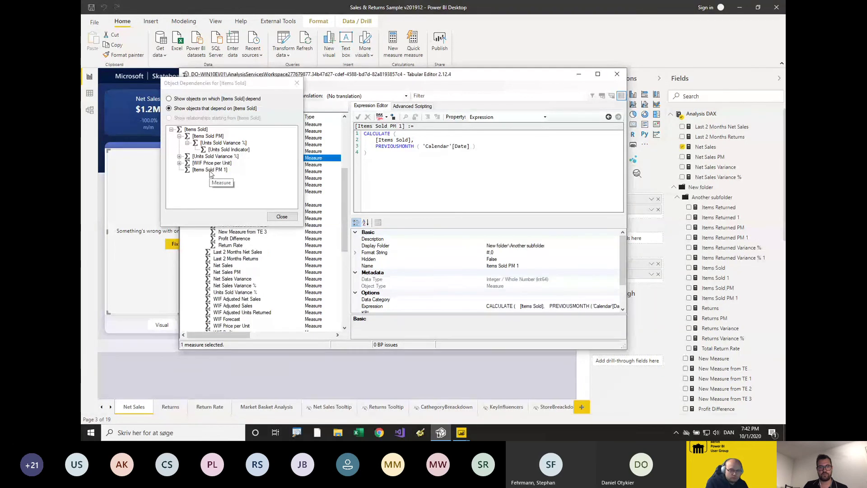
double_click(212, 143)
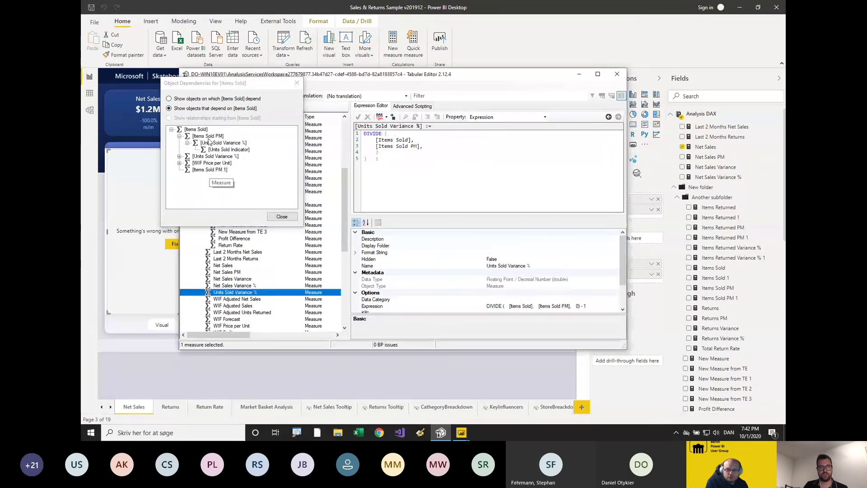
double_click(208, 137)
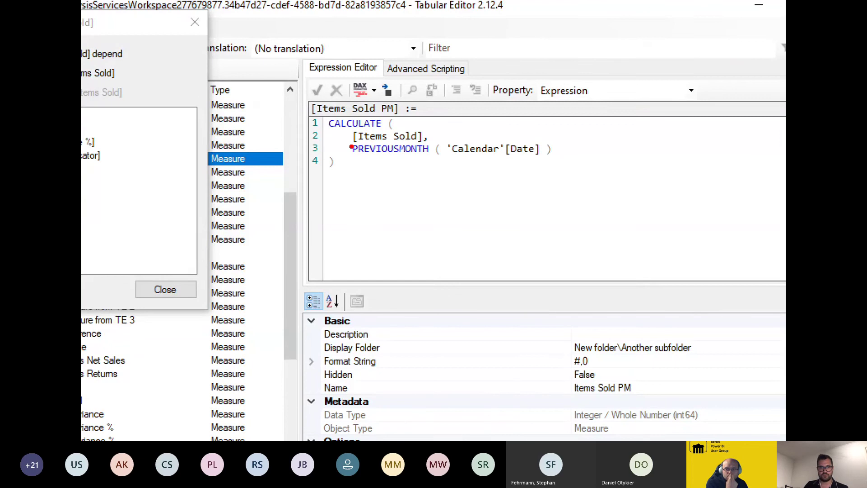
left_click_drag(351, 147, 426, 142)
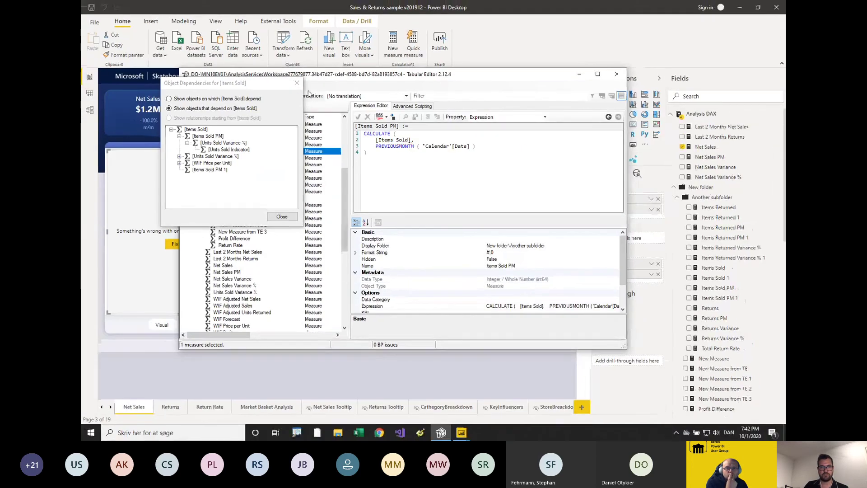
left_click(297, 83)
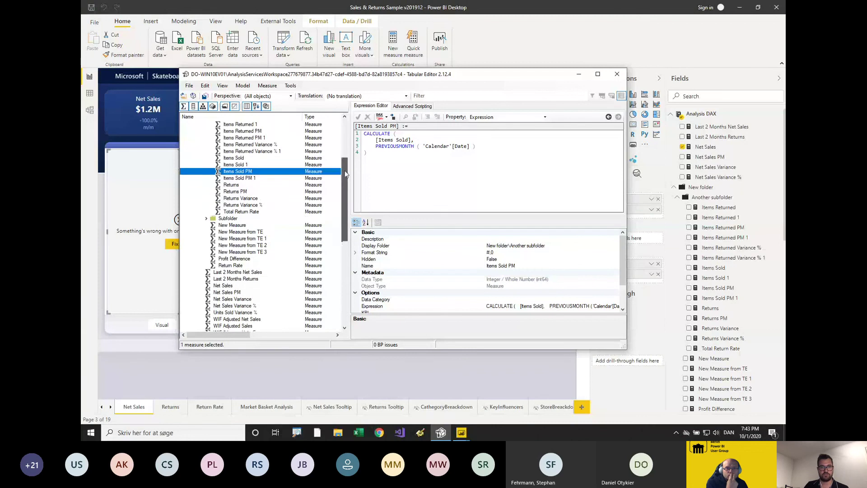
Undo the batch rename of the measures, save the change to the connected model, and switch to Power BI Desktop to check the visuals.
scroll(343, 163, "up", 5)
left_click(205, 87)
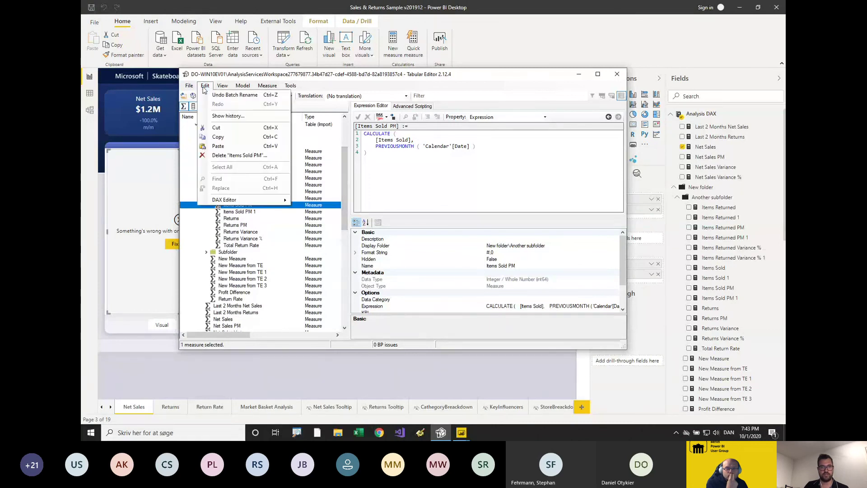
left_click(221, 95)
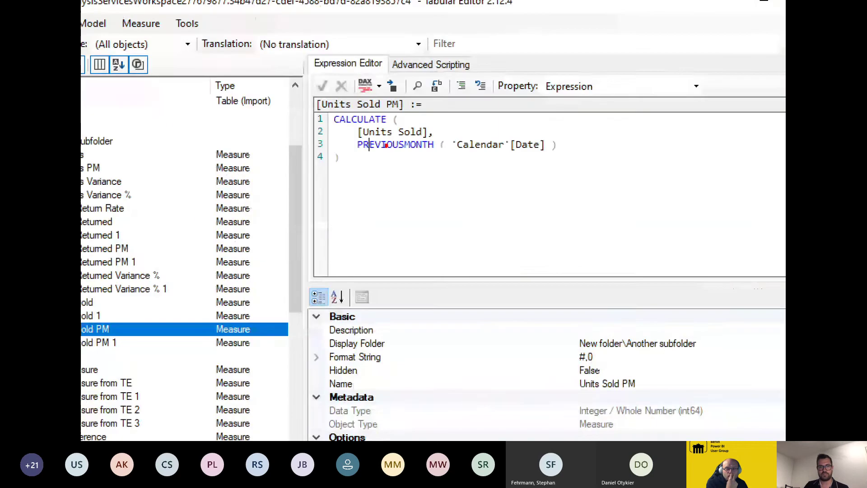
left_click_drag(372, 144, 393, 144)
key("Escape")
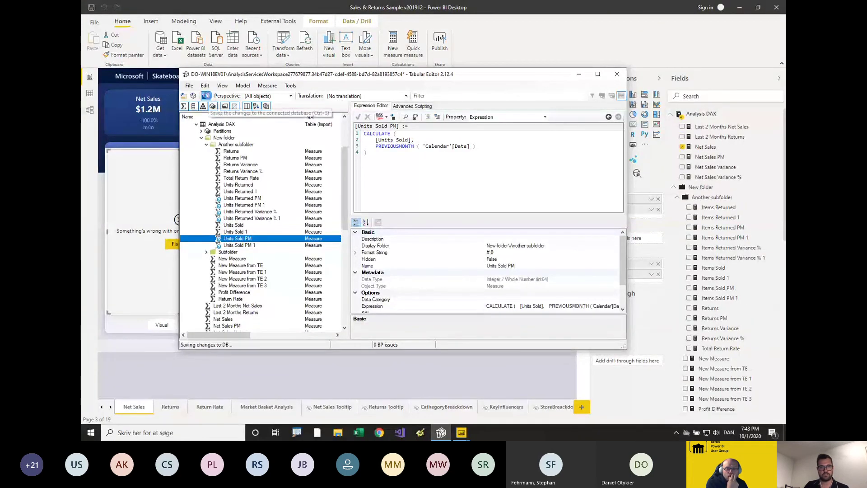
left_click(204, 96)
left_click(320, 44)
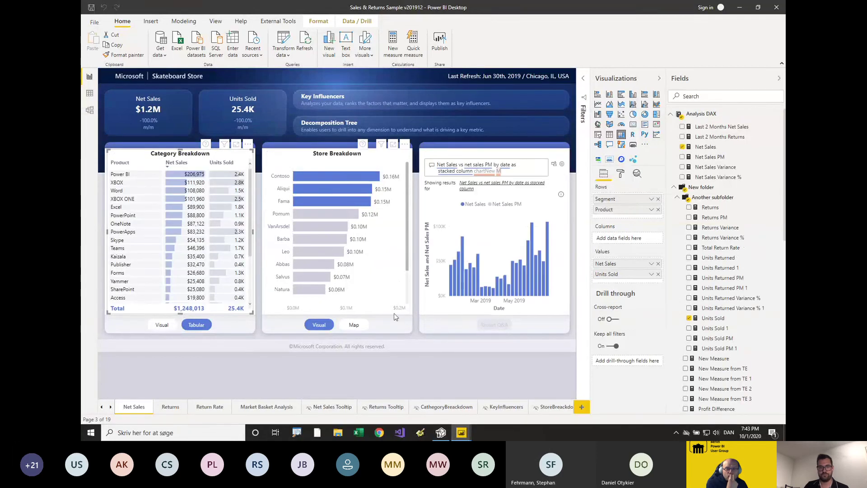
Return to Tabular Editor and collapse Another subfolder and New folder under the Analysis DAX table.
left_click(442, 432)
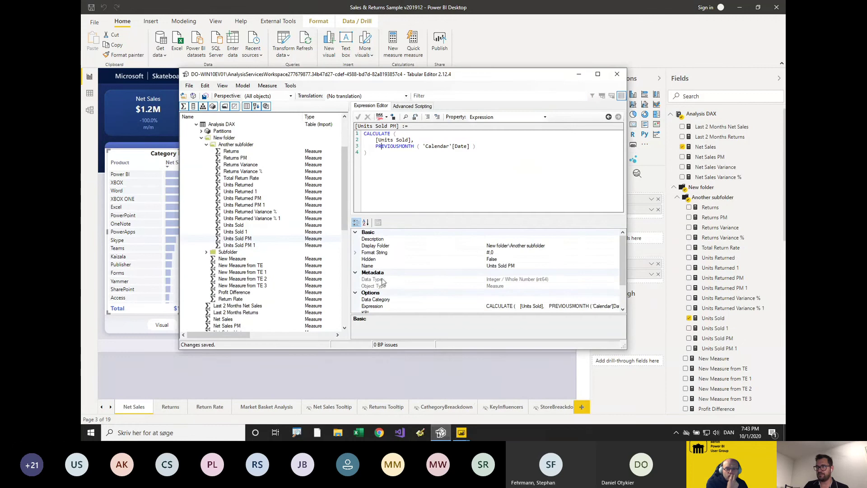
scroll(225, 178, "up", 2)
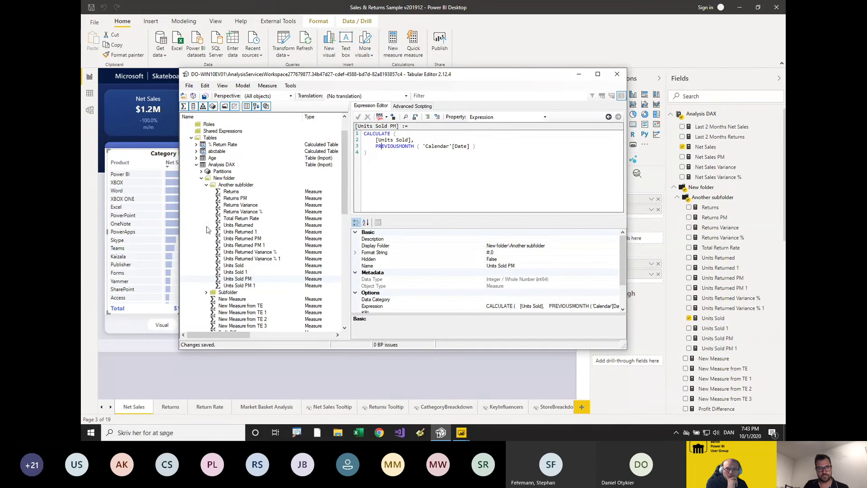
left_click(206, 185)
left_click(202, 178)
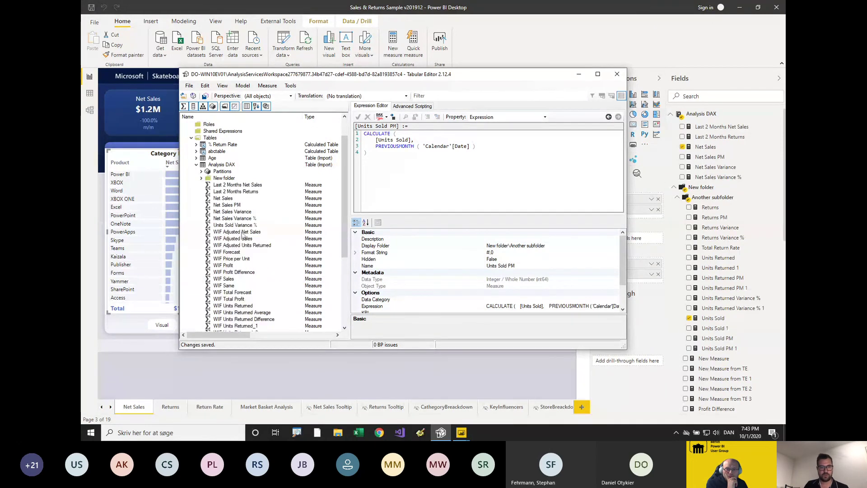
left_click_drag(273, 74, 241, 67)
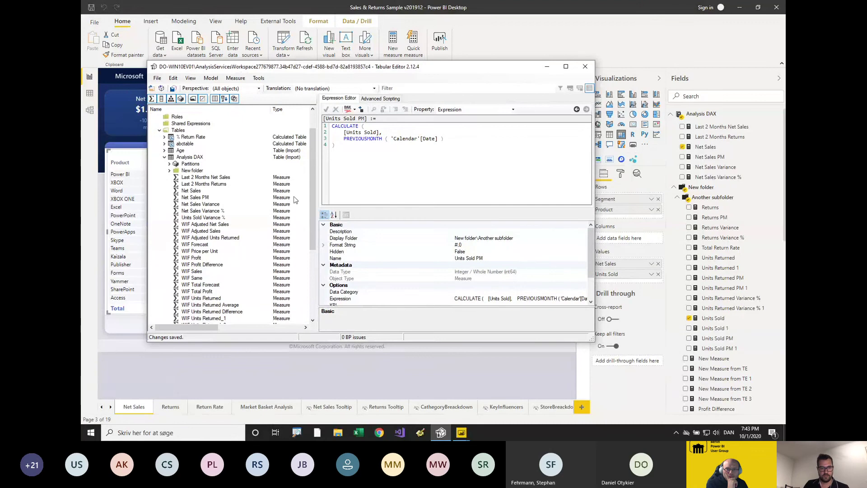
Switch to the untitled Power BI Desktop report and connect to the SQL Server localhost with current Windows credentials, accepting an unencrypted connection.
left_click(460, 432)
left_click(493, 402)
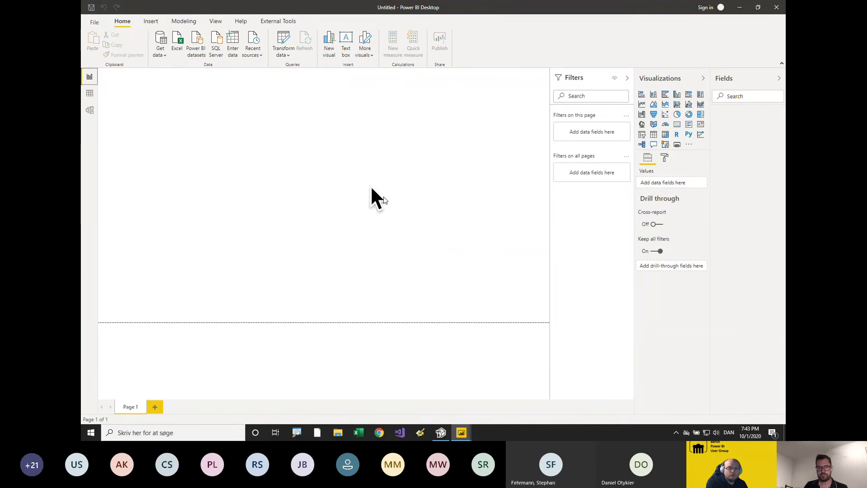
left_click(161, 57)
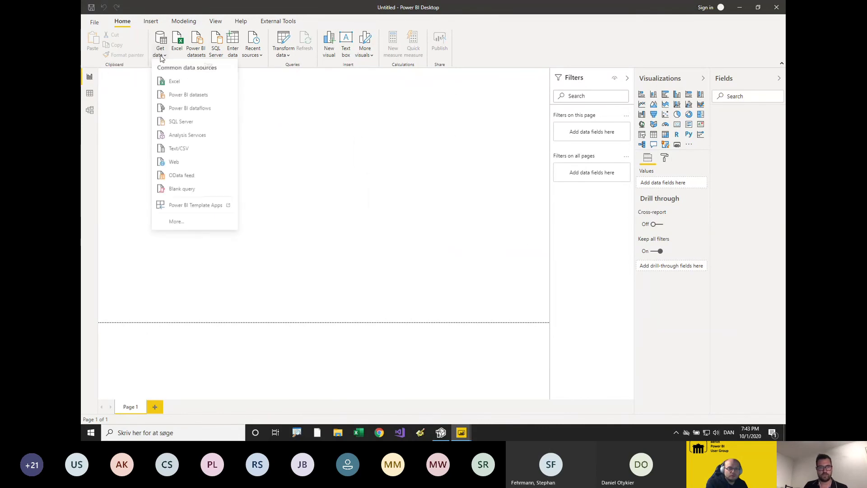
left_click(181, 123)
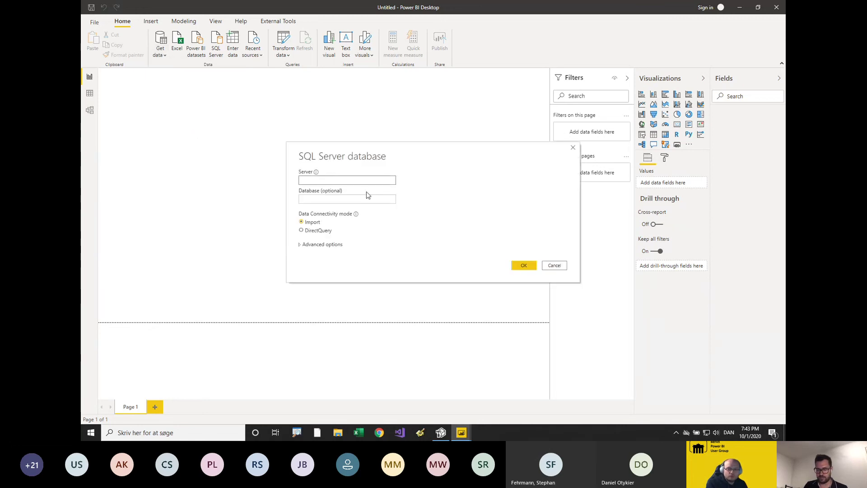
type("localhost")
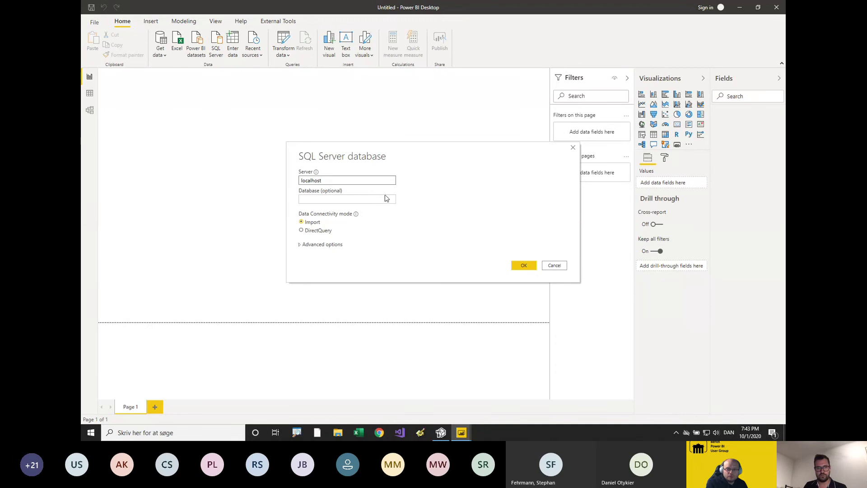
left_click(515, 265)
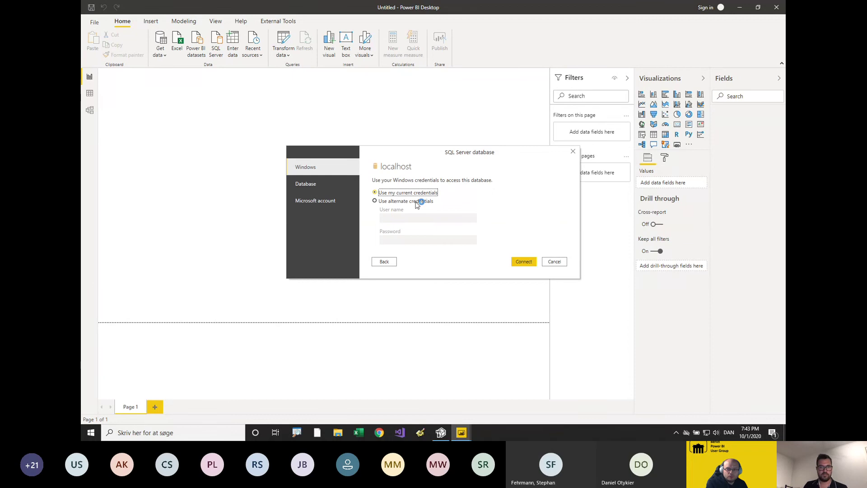
left_click(520, 261)
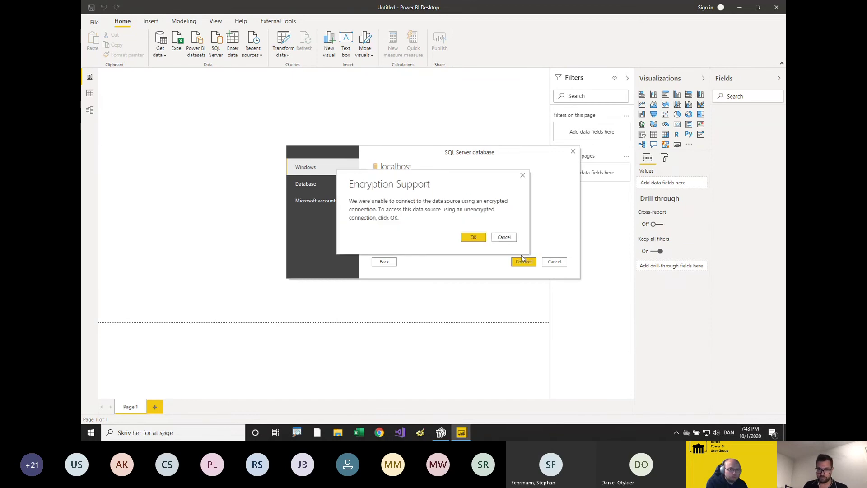
left_click(473, 236)
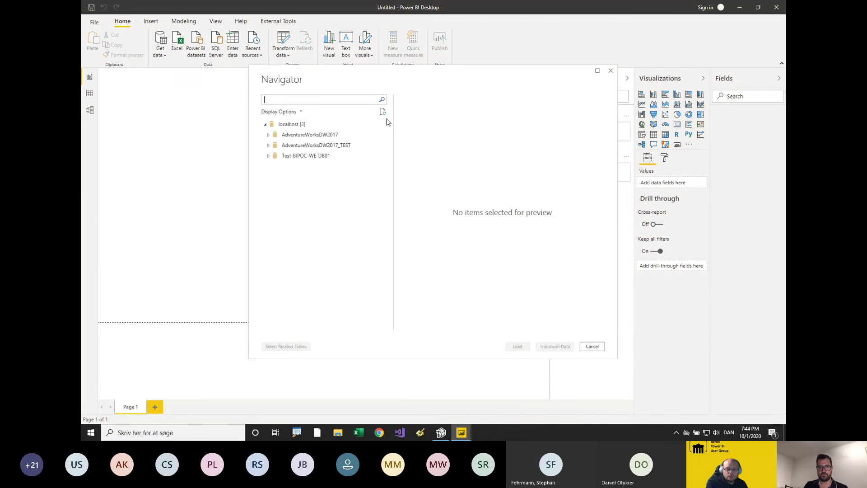
Load DimDate, DimCustomer, DimEmployee, DimProduct and FactInternetSales from the AdventureWorksDW2017 database.
left_click(268, 135)
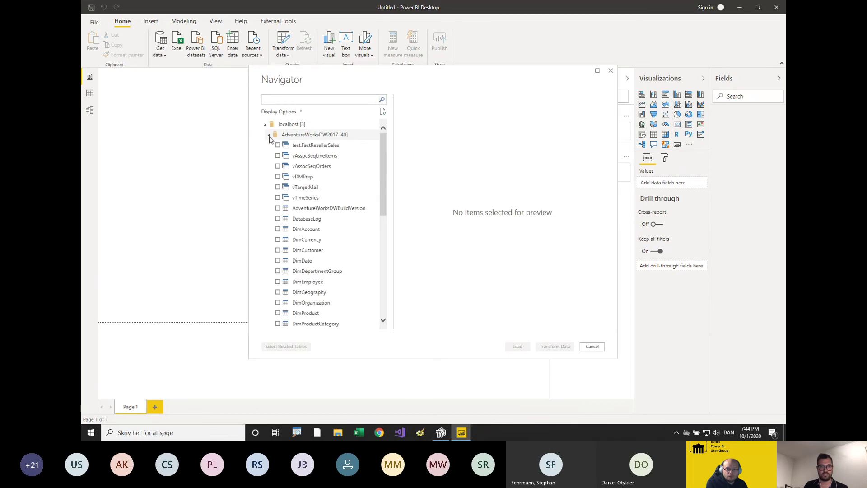
scroll(381, 185, "down", 3)
left_click(289, 166)
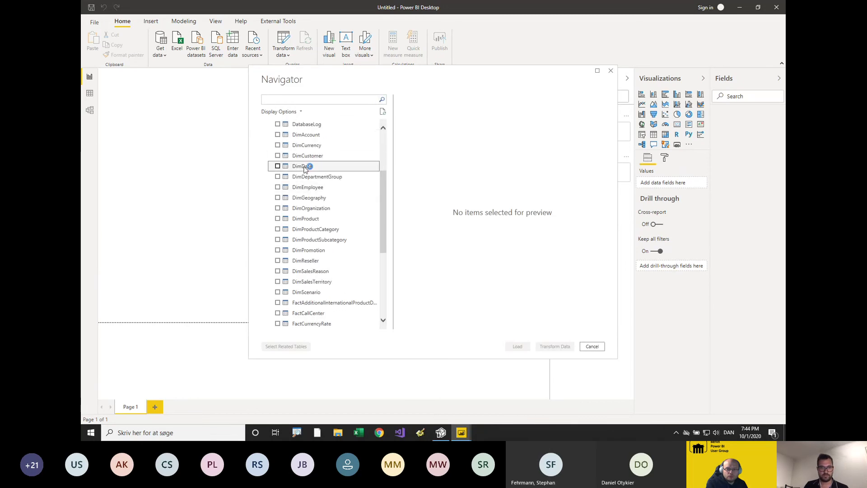
left_click(278, 166)
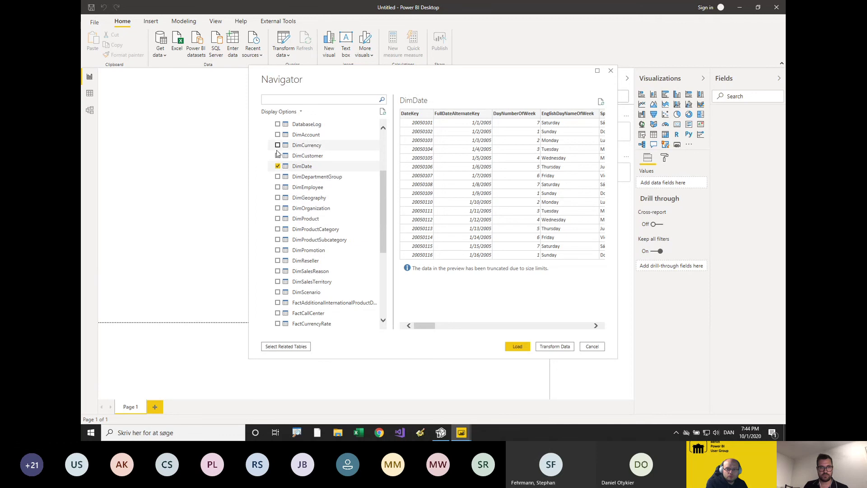
left_click(277, 155)
left_click(278, 187)
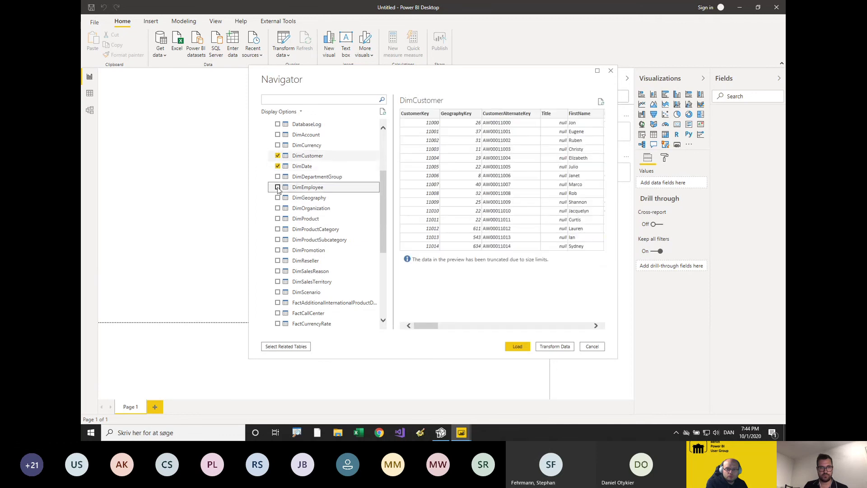
left_click(277, 218)
scroll(293, 257, "down", 3)
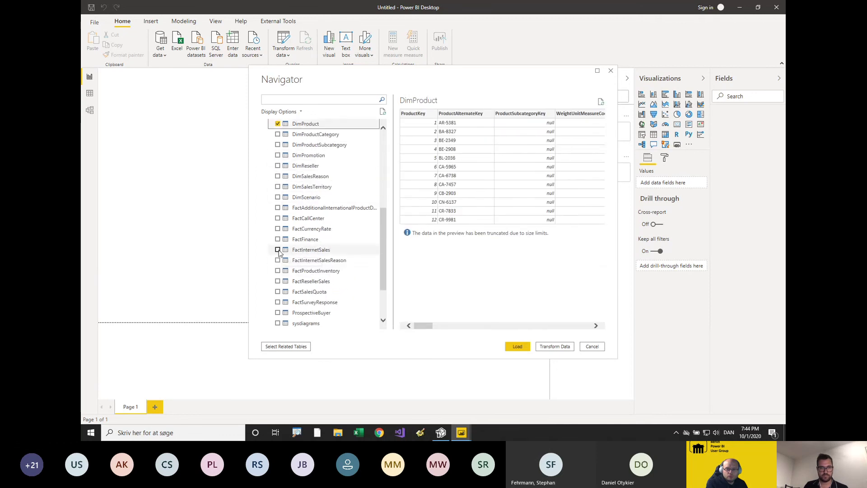
left_click(278, 249)
left_click(518, 346)
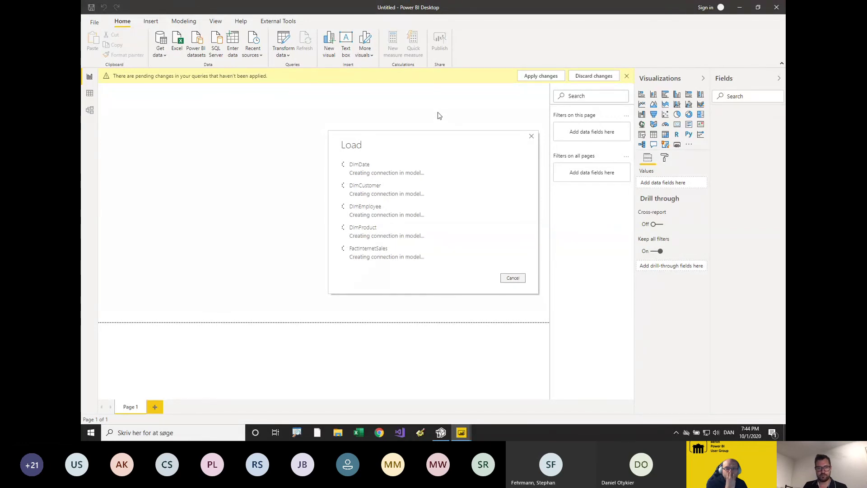
left_click_drag(420, 141, 387, 128)
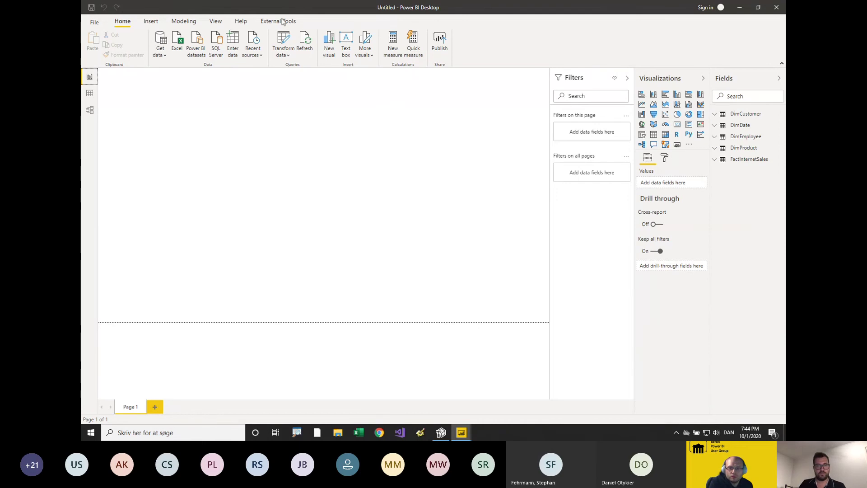
Check the table relationships in the model diagram, return to the report view and launch Tabular Editor on this model.
left_click(89, 110)
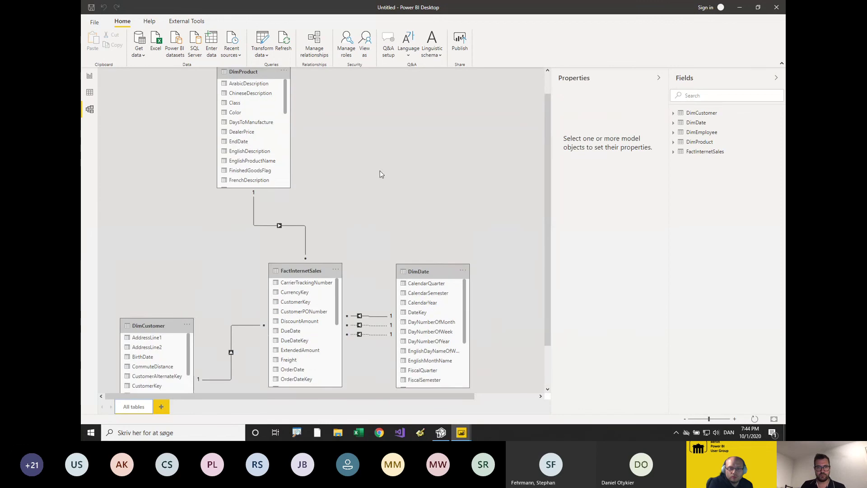
left_click(89, 77)
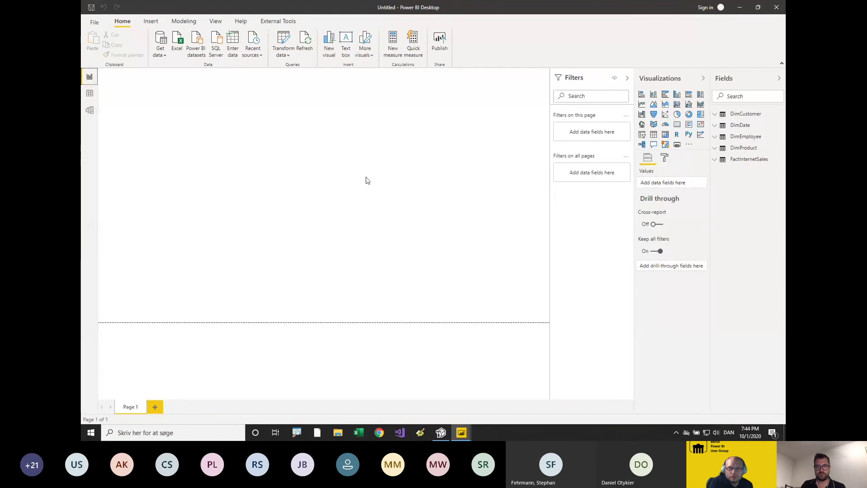
left_click(266, 20)
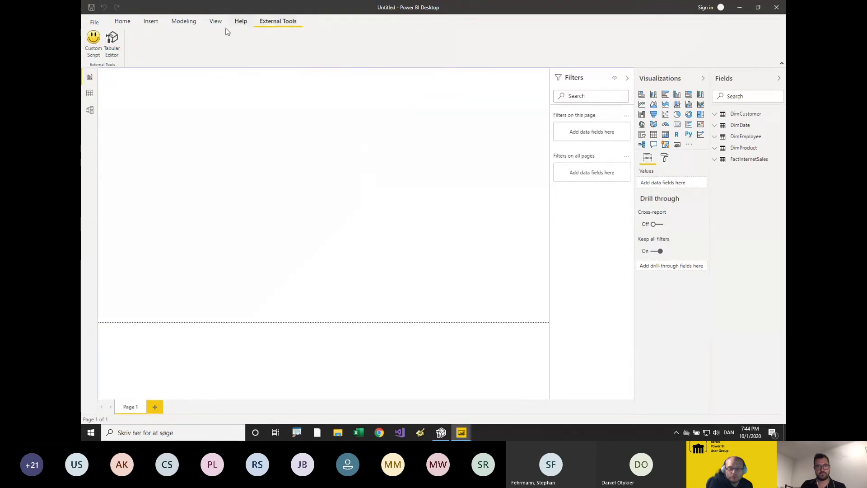
left_click(113, 44)
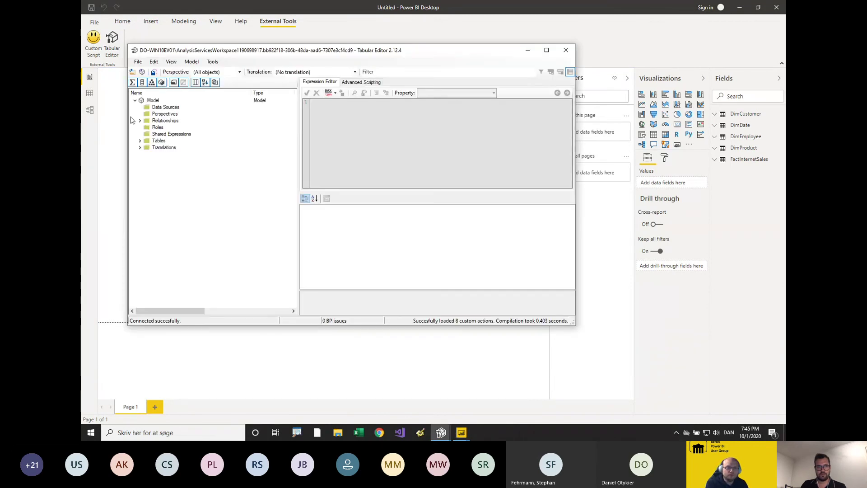
Expand the model's tables and inspect the DAX expressions of several hidden LocalDateTable calculated tables.
left_click(139, 141)
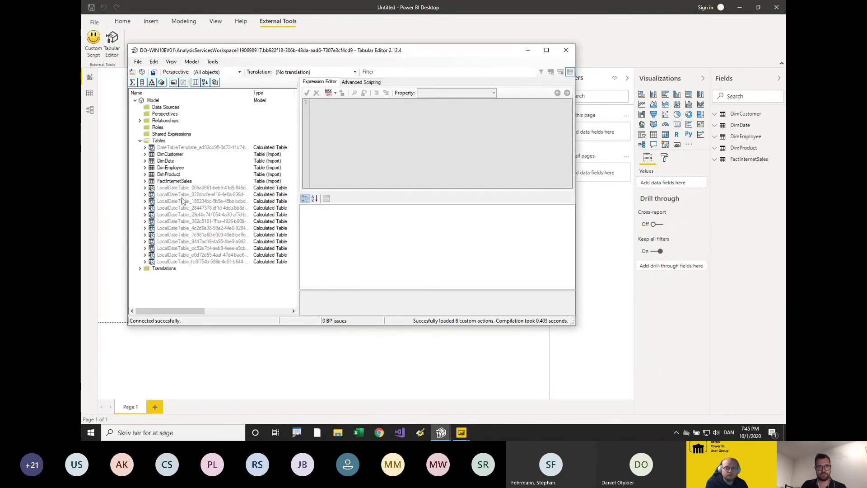
left_click(190, 216)
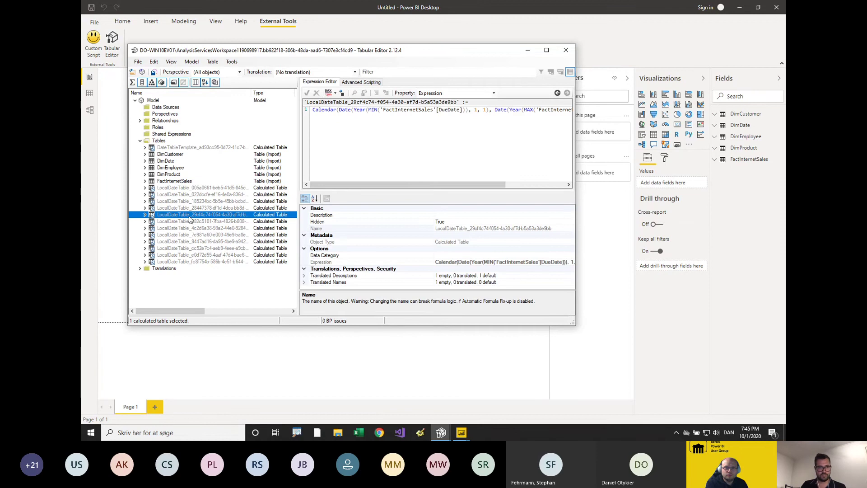
left_click(183, 194)
left_click(183, 208)
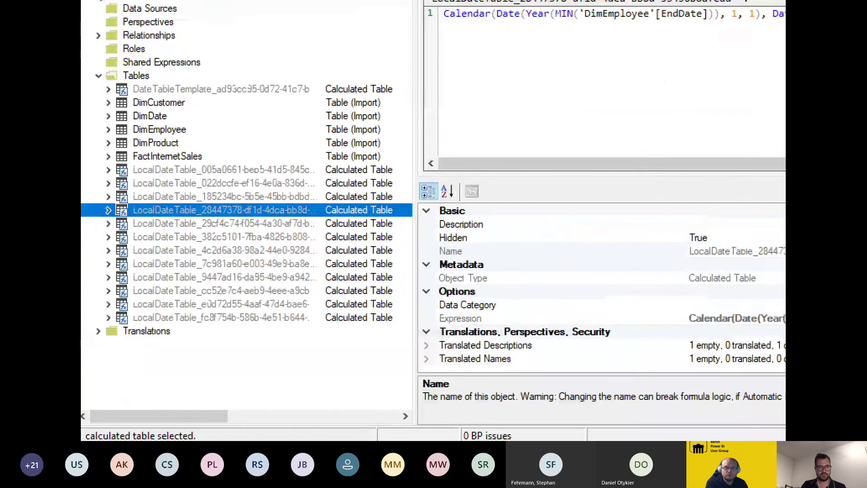
Examine the DateTableTemplate and further LocalDateTable calculated tables, including the DAX expressions that reference DimProduct and DimCustomer date columns.
left_click_drag(132, 98, 204, 99)
left_click_drag(147, 183, 209, 184)
left_click_drag(143, 199, 210, 199)
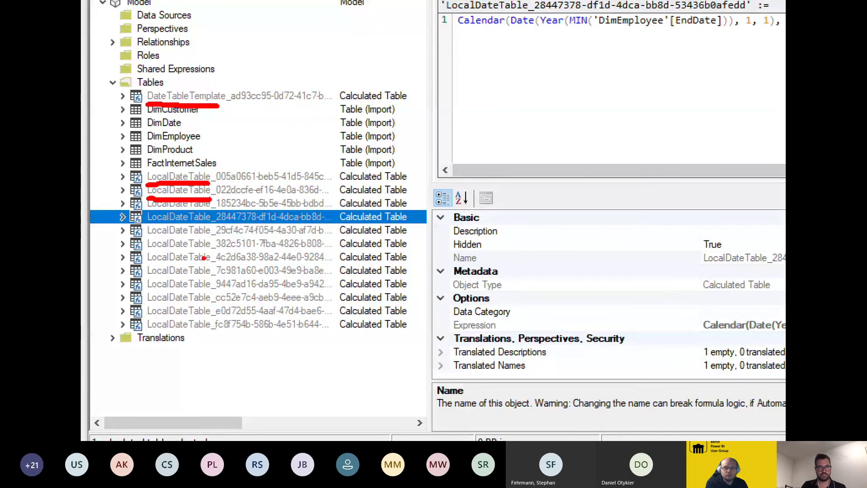
key("Escape")
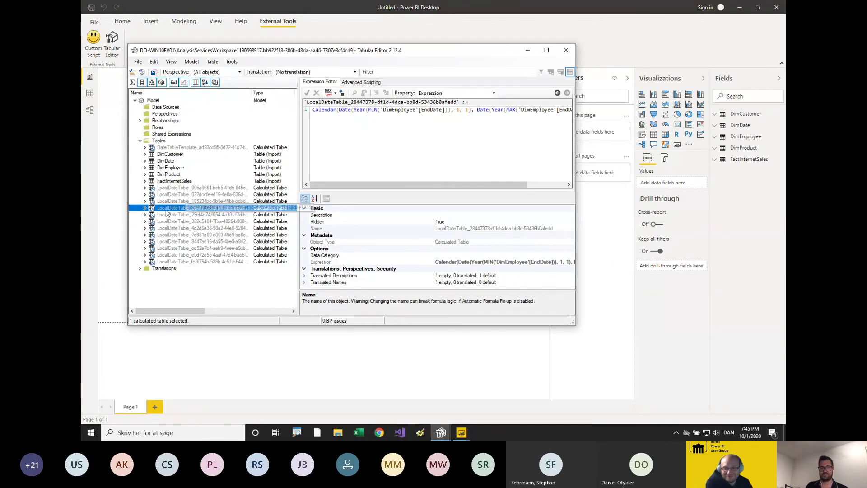
left_click(184, 235)
left_click(187, 255)
left_click(187, 261)
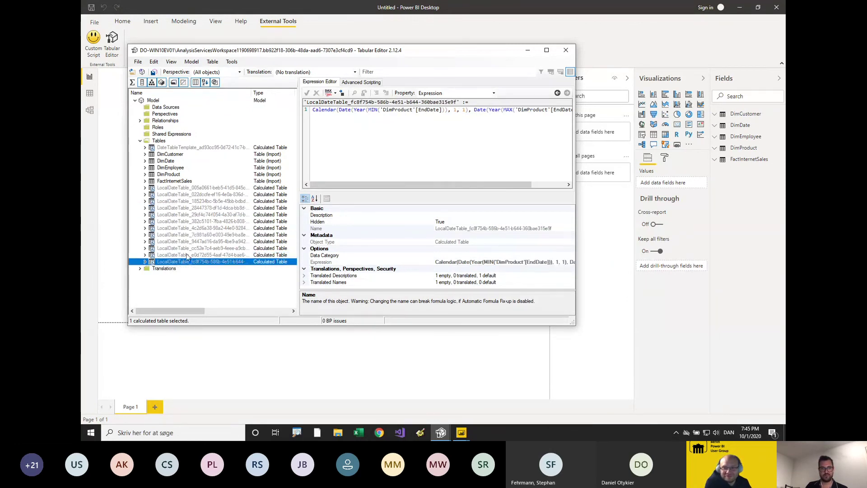
left_click(188, 247)
left_click(189, 235)
left_click(190, 221)
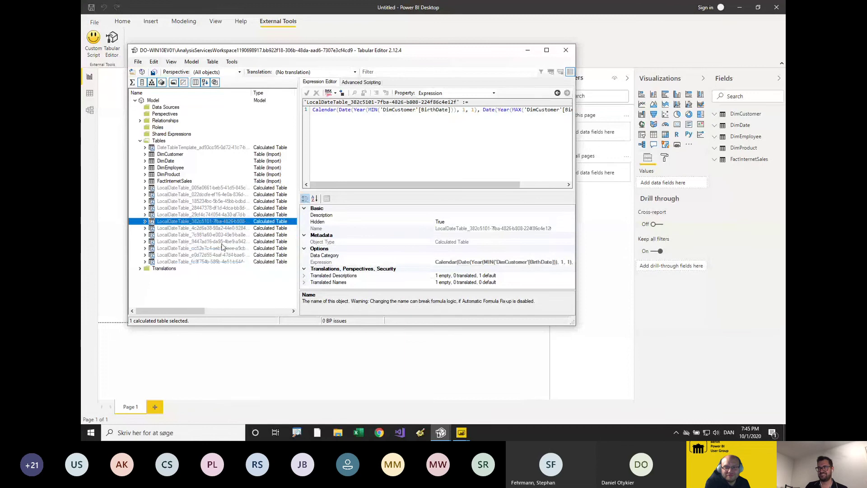
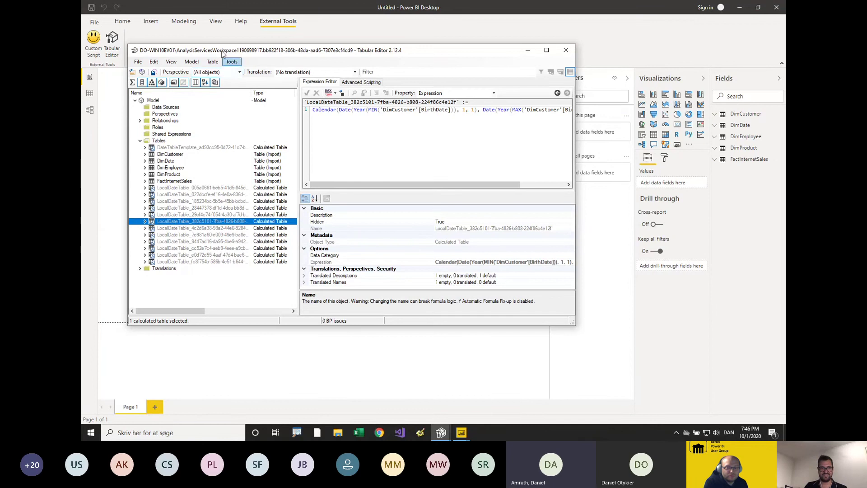
In Power BI Desktop's global data load options, disable auto date/time for new files.
left_click(213, 36)
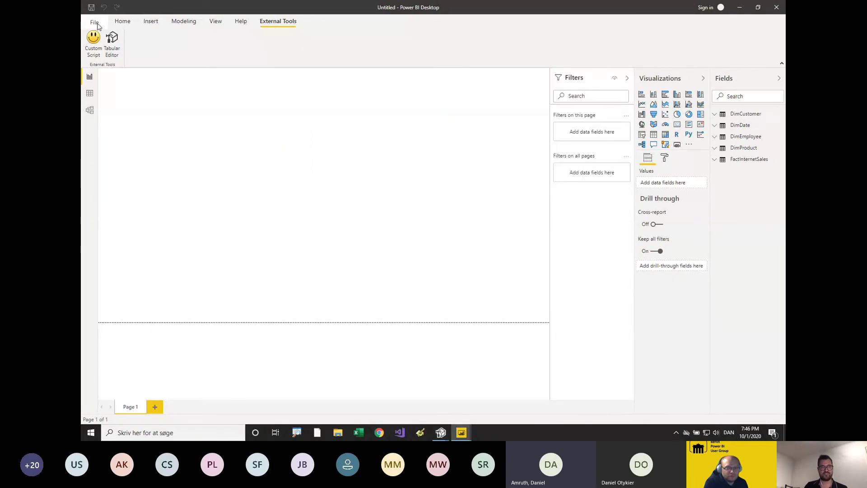
left_click(94, 21)
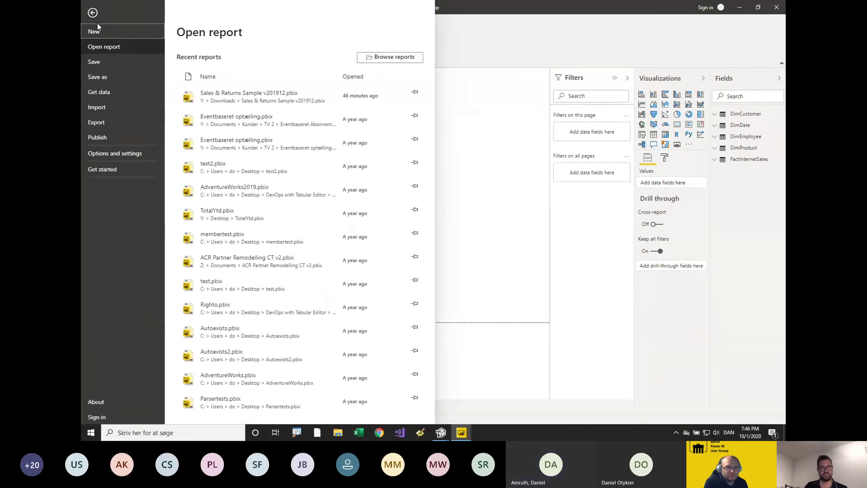
left_click(119, 153)
left_click(212, 56)
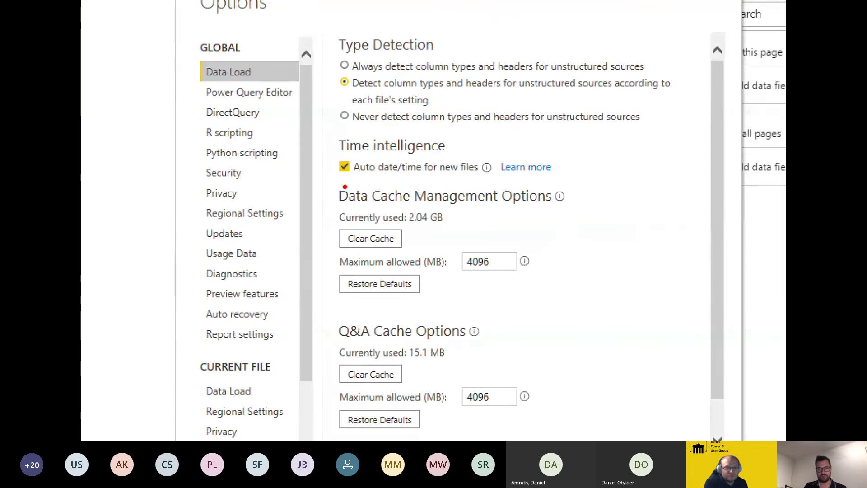
left_click_drag(373, 178, 486, 179)
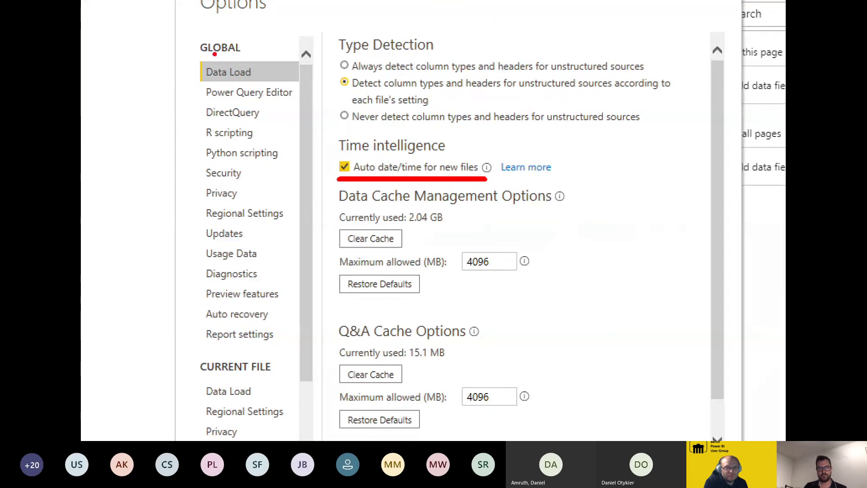
mouse_move(242, 34)
left_mouse_down()
mouse_move(213, 33)
mouse_move(261, 96)
mouse_move(246, 36)
left_mouse_up()
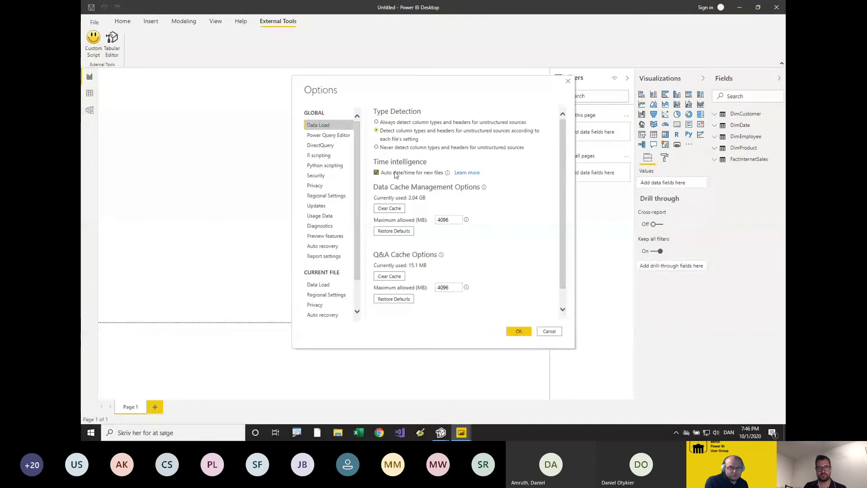
left_click(377, 170)
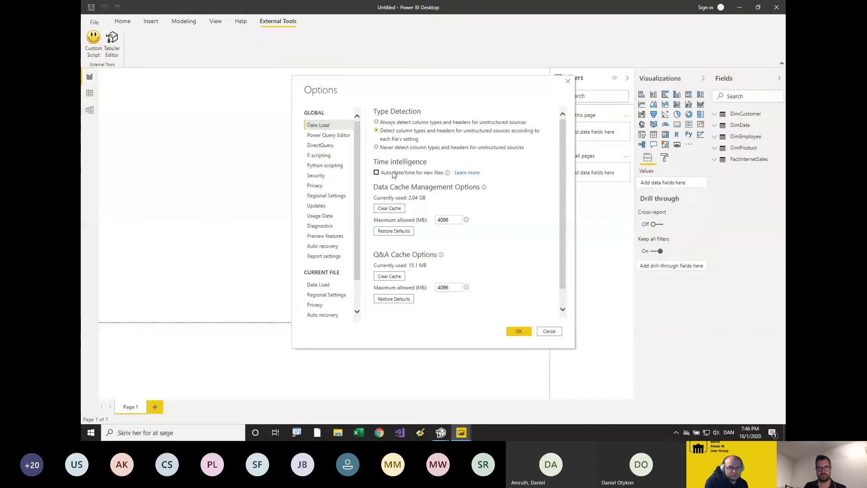
Disable auto date/time in the current file's data load options and apply the changes.
left_click(319, 284)
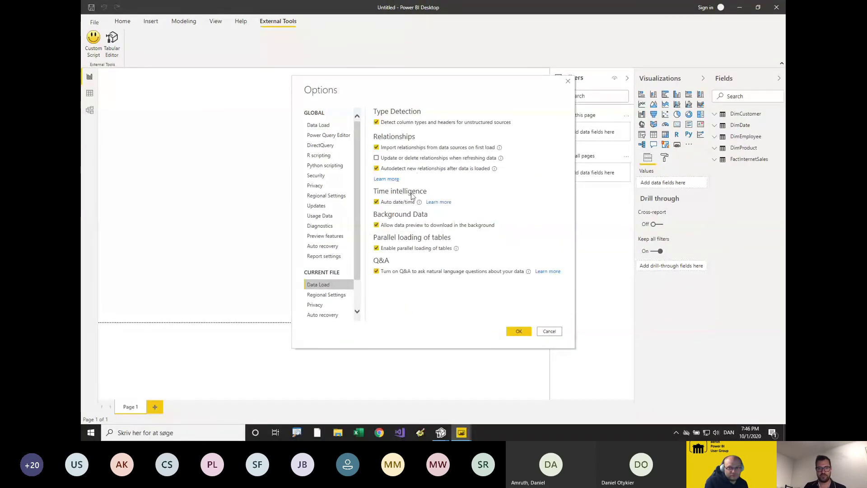
left_click(406, 202)
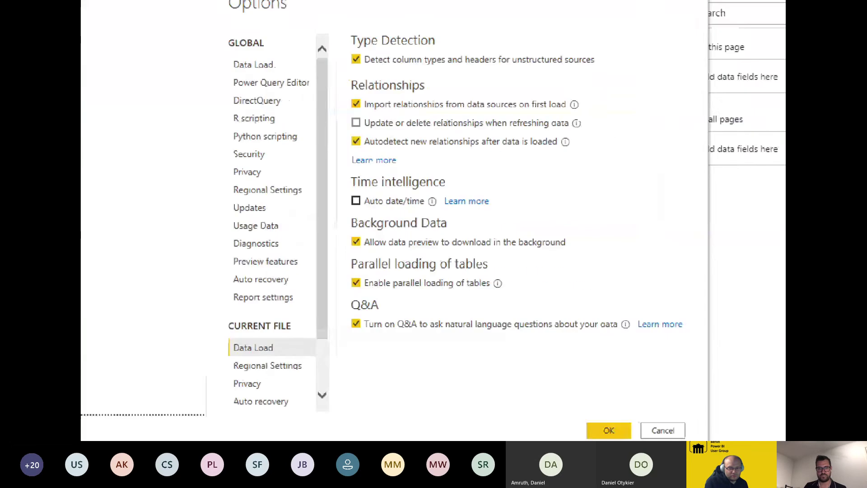
left_click_drag(357, 217, 432, 214)
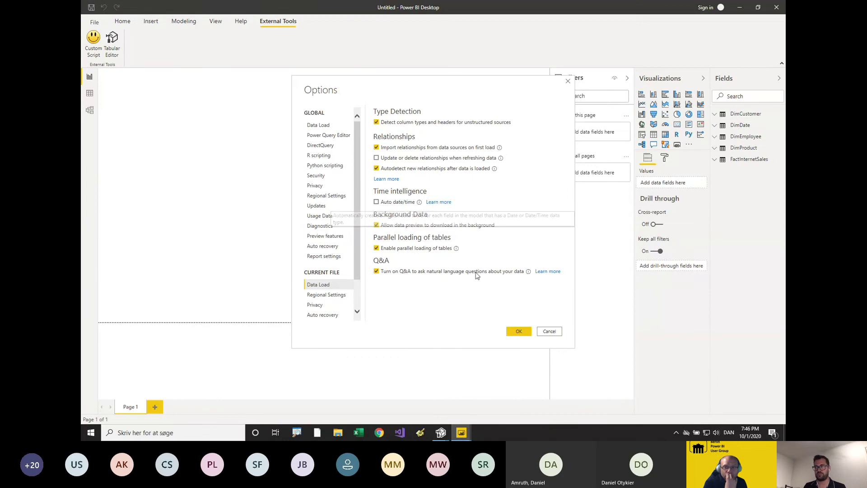
left_click(526, 332)
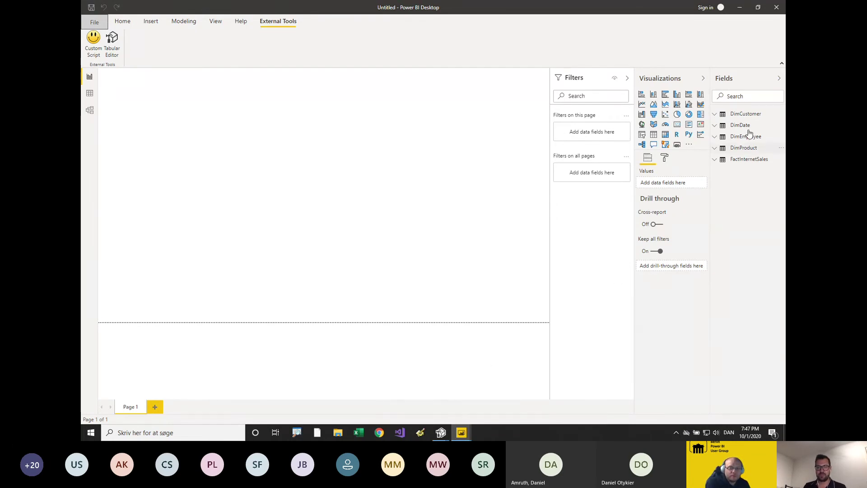
Switch to the AdventureWorks model in Tabular Editor and review the contents of the FactInternetSales table.
mouse_move(441, 431)
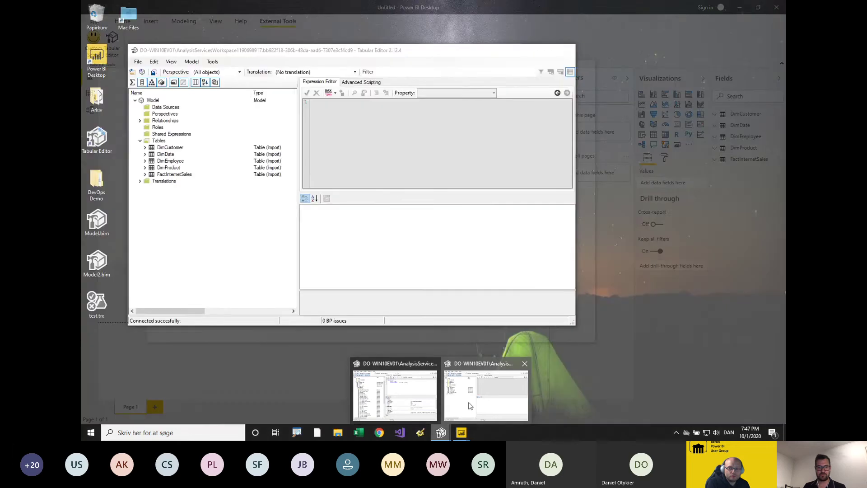
left_click(470, 406)
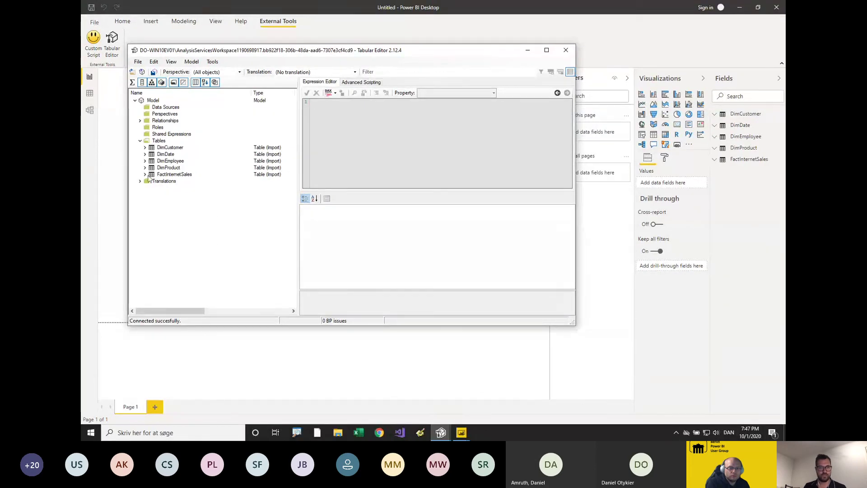
left_click(145, 175)
scroll(156, 170, "down", 2)
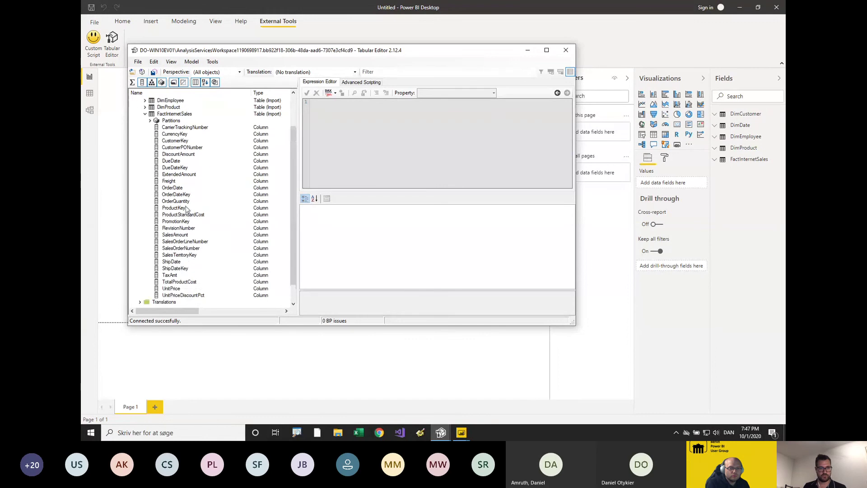
scroll(162, 163, "up", 2)
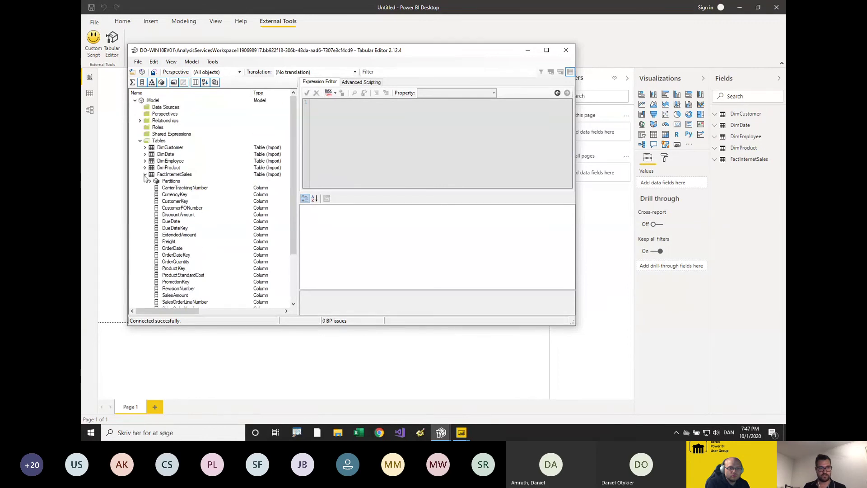
scroll(154, 176, "down", 3)
scroll(162, 183, "up", 3)
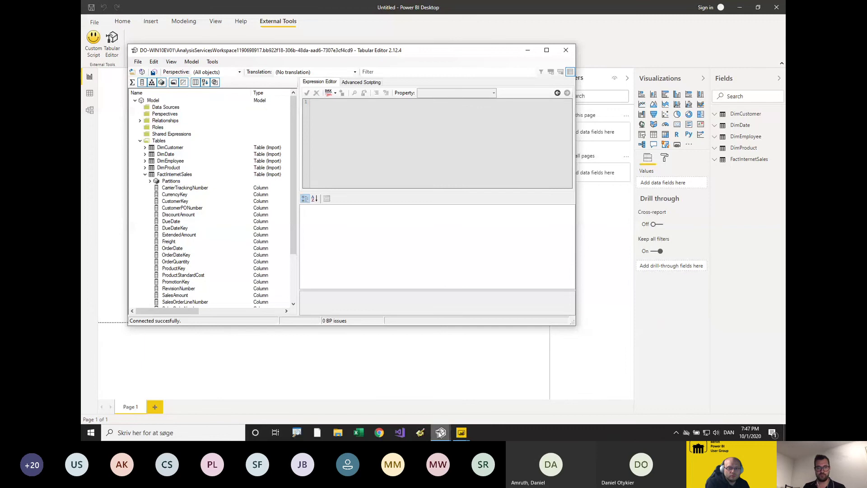
Copy the measures from Net Sales through WIF Sales in the other model's Analysis DAX table into FactInternetSales.
mouse_move(438, 430)
left_click(412, 394)
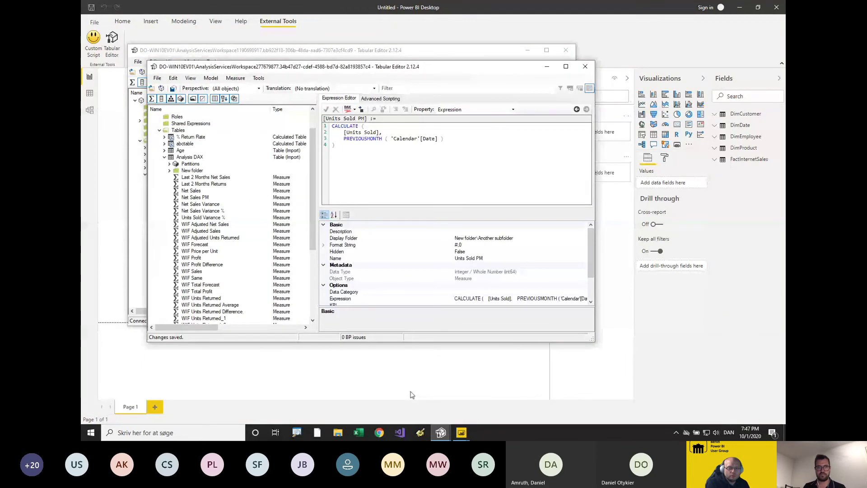
left_click_drag(361, 67, 554, 62)
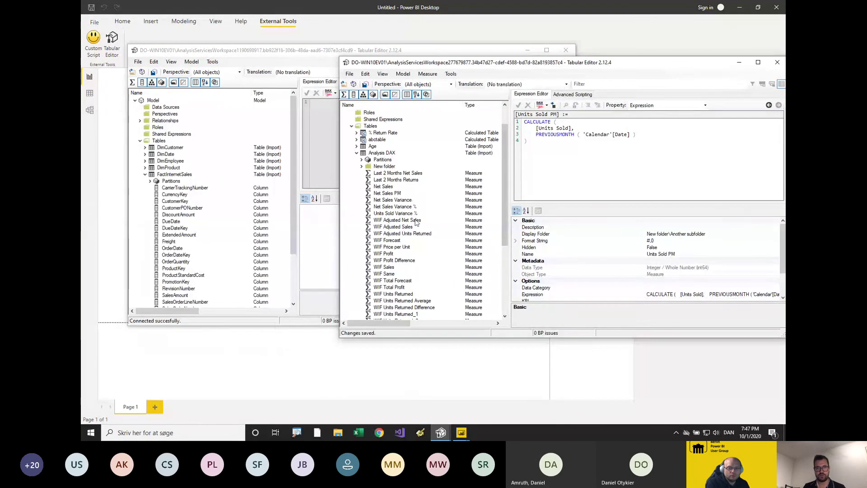
left_click(384, 186)
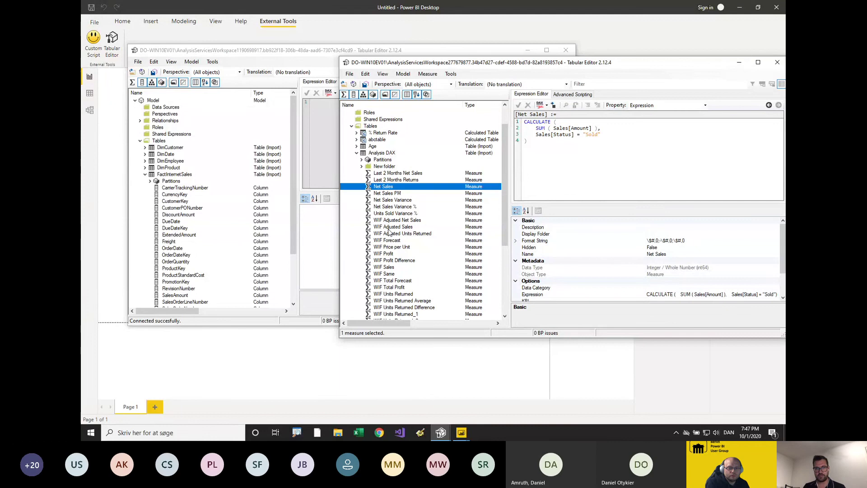
left_click(396, 268, "shift")
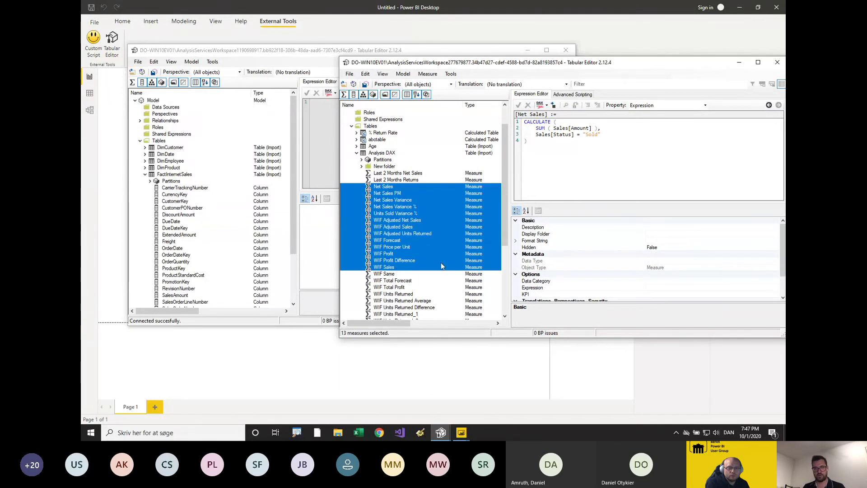
left_click(181, 175)
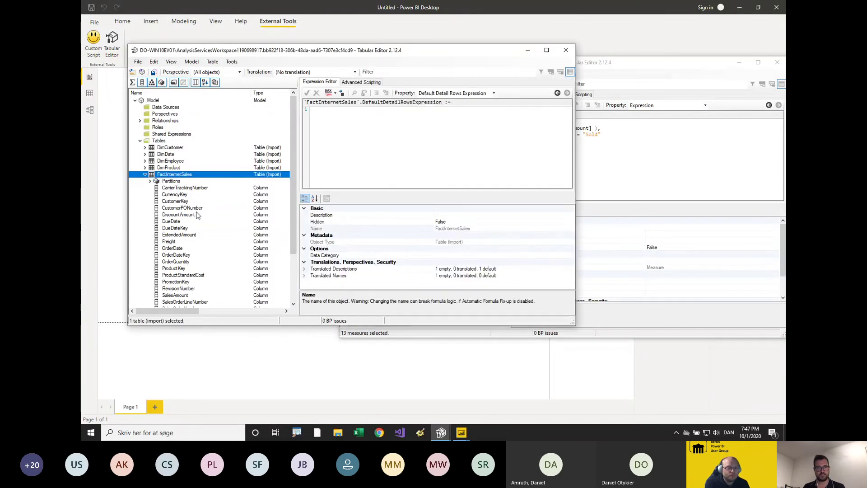
key("ctrl+v")
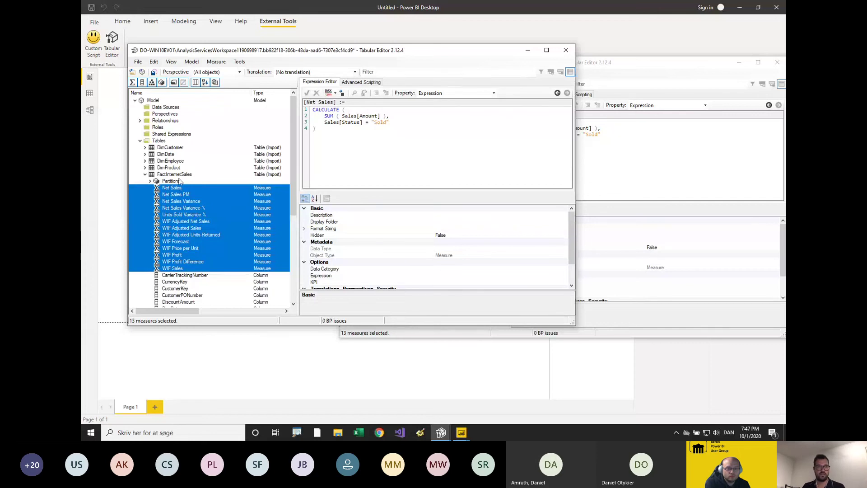
Check the expressions of the pasted Net Sales Variance % and Net Sales measures, and save the changes to the connected model.
left_click(180, 176)
left_click(175, 209)
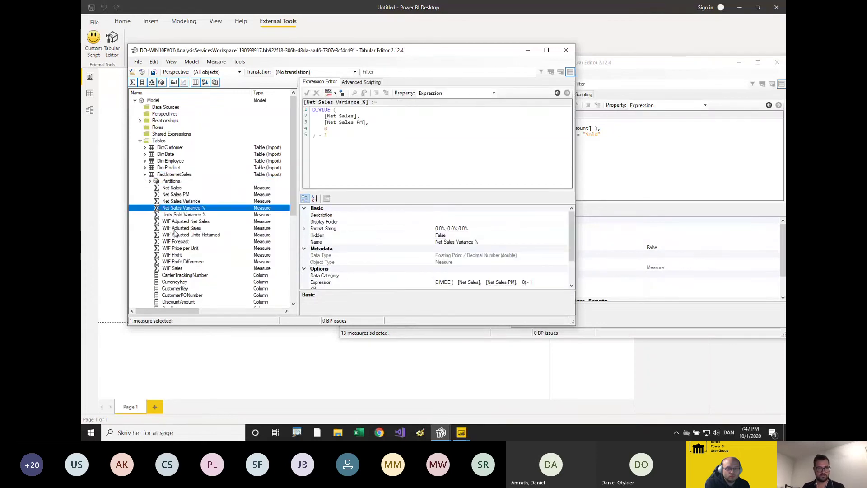
left_click(179, 188)
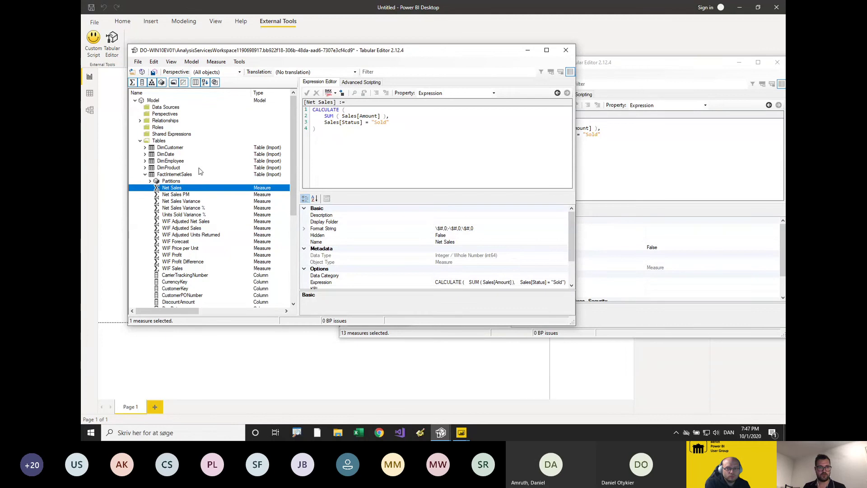
scroll(212, 217, "down", 5)
scroll(216, 224, "up", 5)
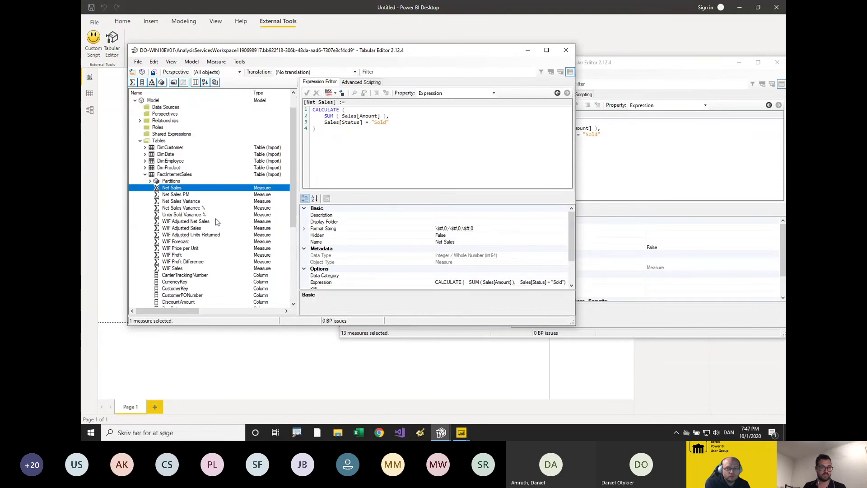
scroll(216, 221, "down", 1)
left_click(154, 72)
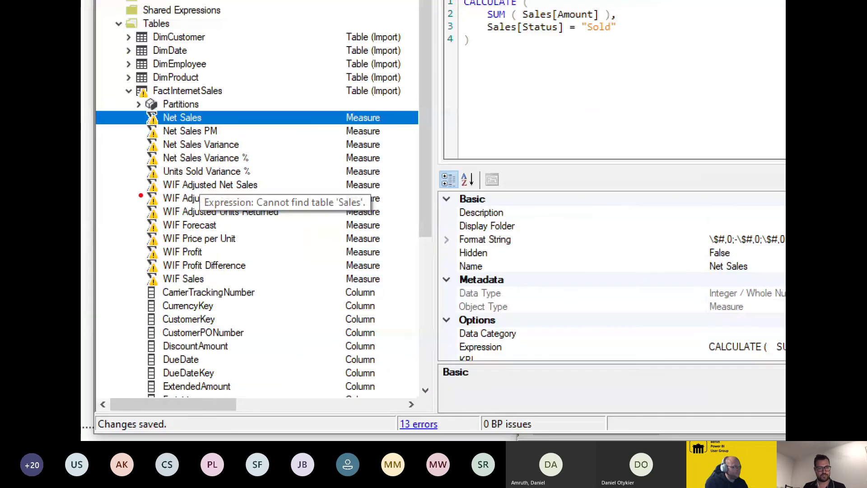
Inspect the pasted measures' errors and expressions, and expand FactInternetSales in Power BI Desktop to view the measures there.
left_click_drag(150, 205, 160, 207)
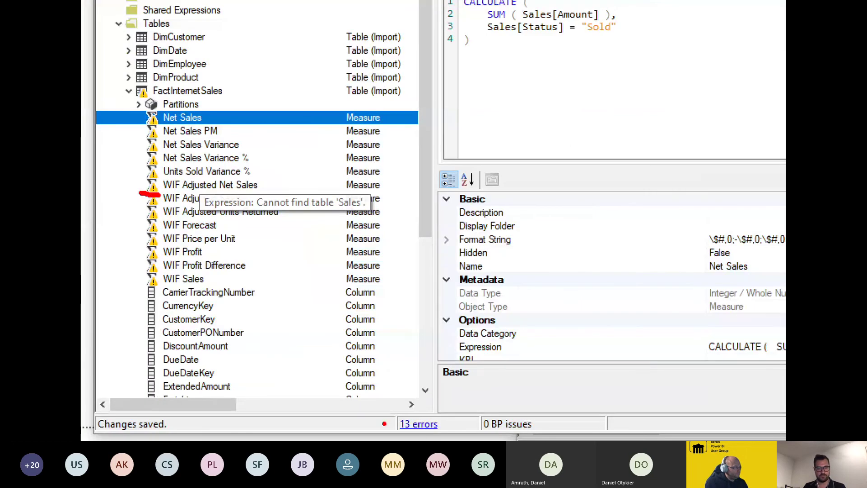
left_click_drag(389, 431, 453, 431)
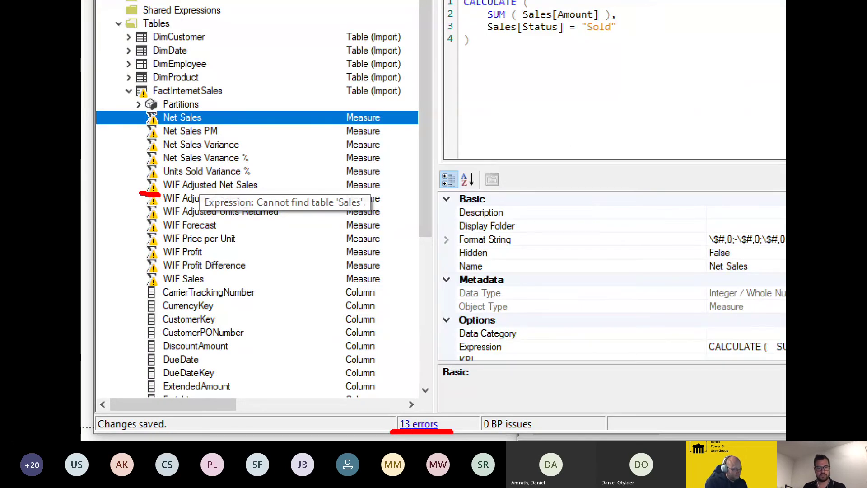
left_click_drag(327, 211, 363, 211)
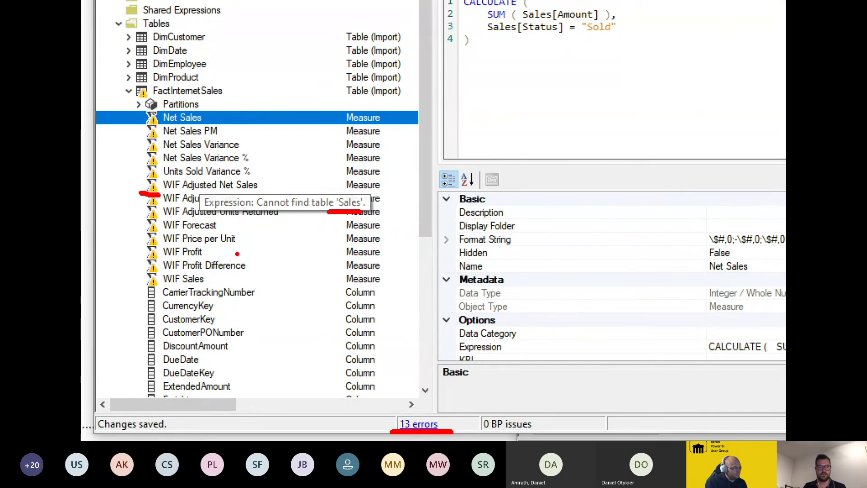
key("Escape")
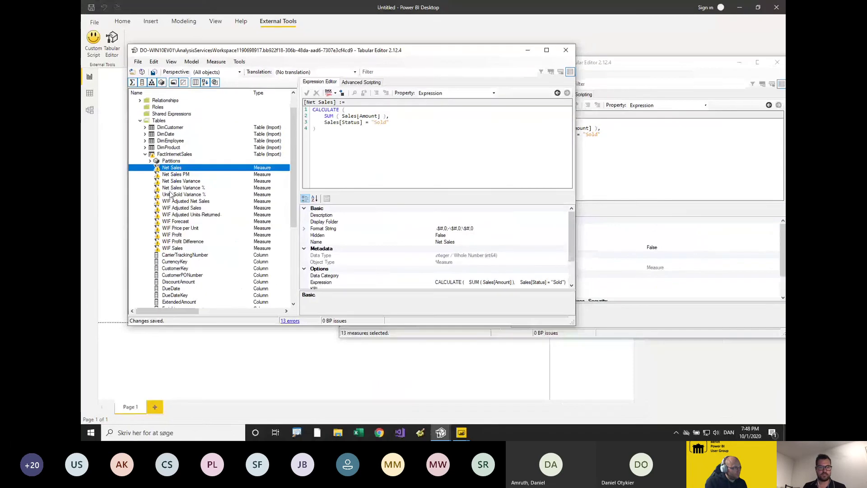
left_click(171, 194)
left_click(203, 201)
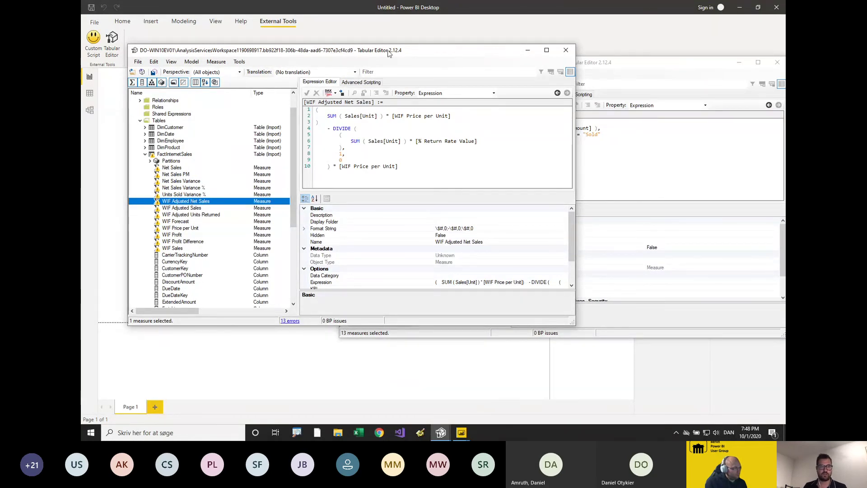
left_click(387, 32)
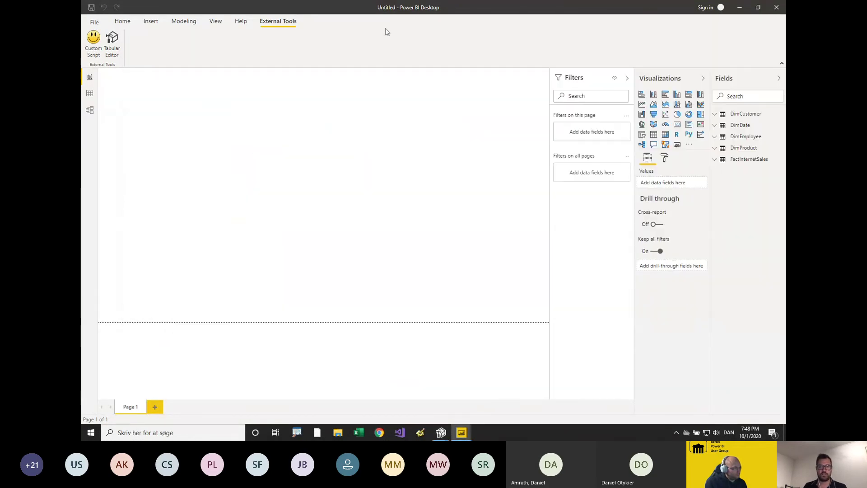
left_click(717, 161)
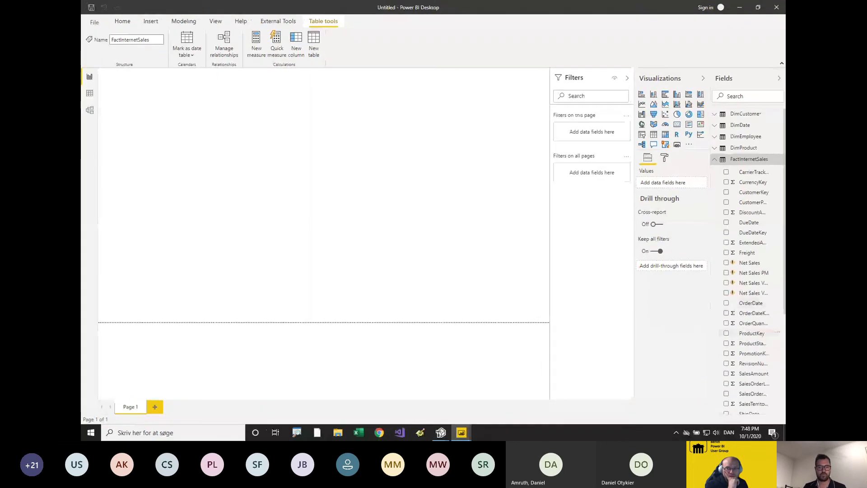
Return to the AdventureWorks model in Tabular Editor, minimize the source model's window and show the Net Sales PM expression.
mouse_move(441, 432)
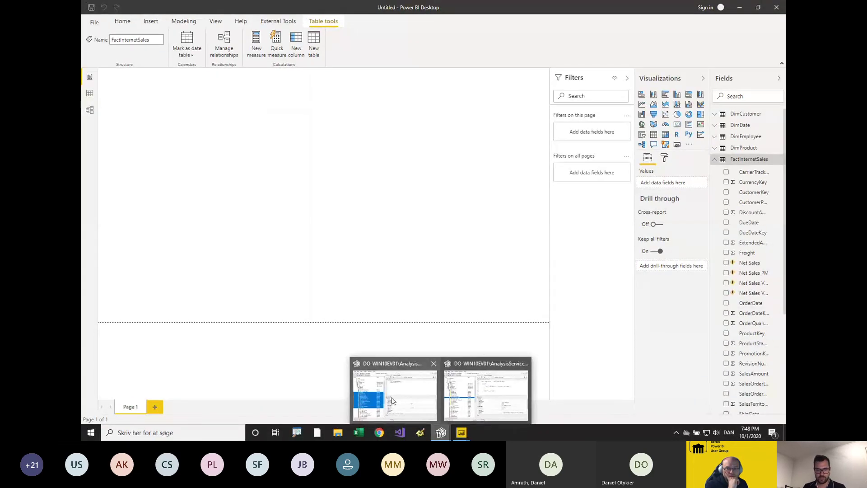
left_click(447, 413)
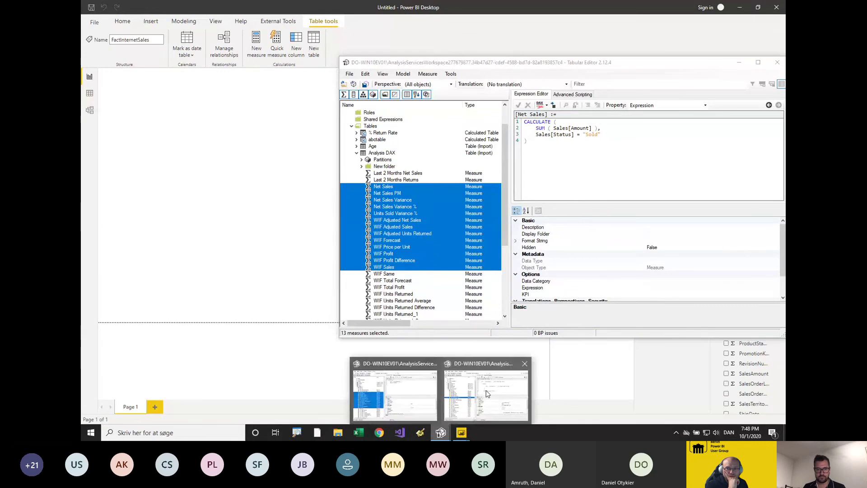
left_click(393, 393)
left_click(737, 64)
left_click(175, 175)
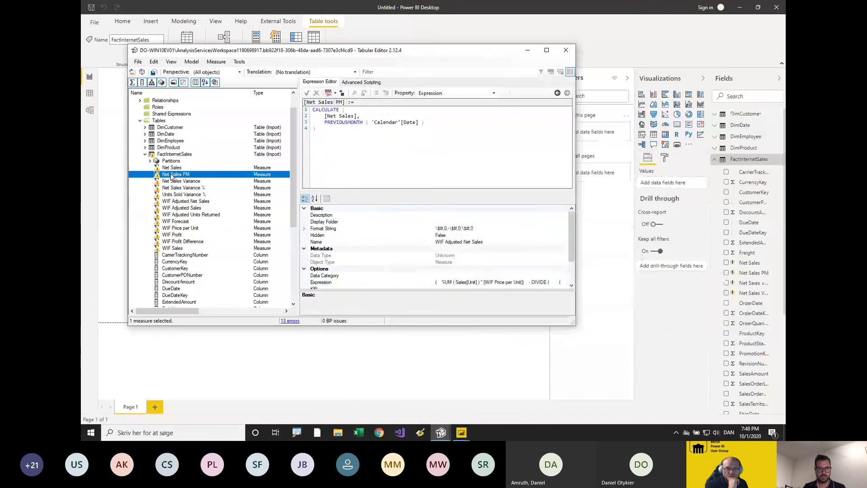
Undo the addition of the measures in FactInternetSales, save the model changes, and enlarge and reposition the Tabular Editor window.
key("ctrl+z")
key("ctrl+s")
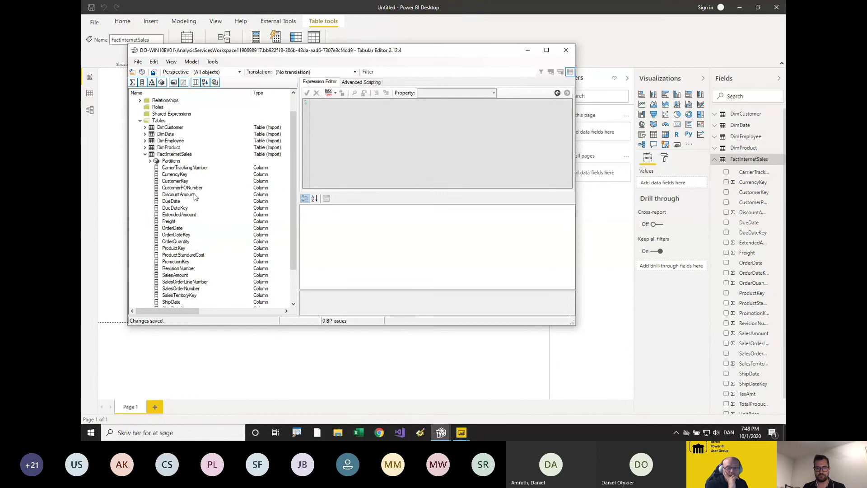
left_click_drag(217, 327, 217, 397)
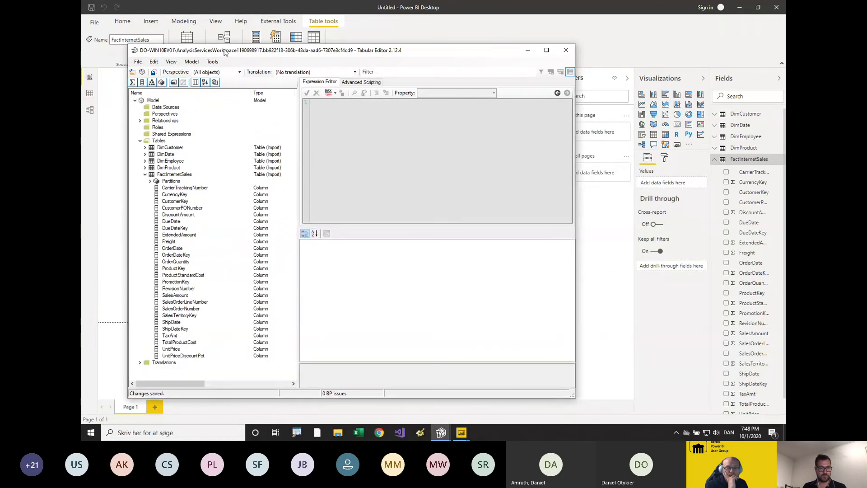
left_click_drag(224, 53, 261, 50)
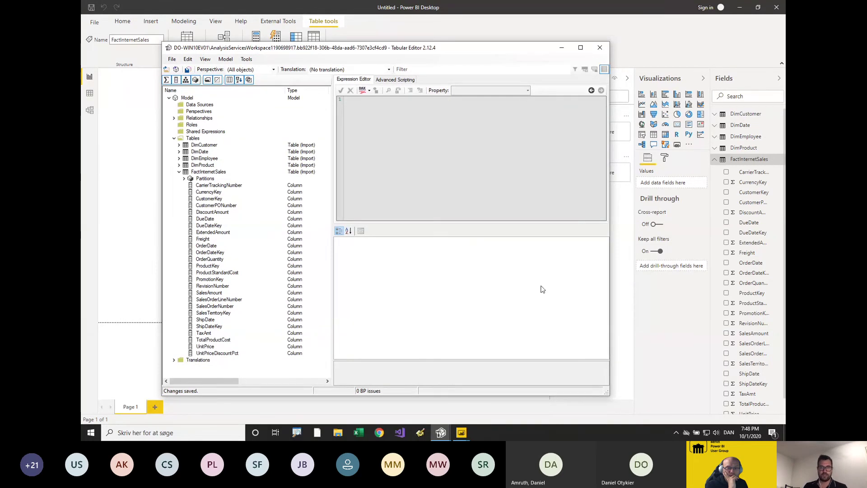
Switch to Power BI Desktop, widen the Fields pane and create a column chart from the SalesAmount field.
left_click(660, 344)
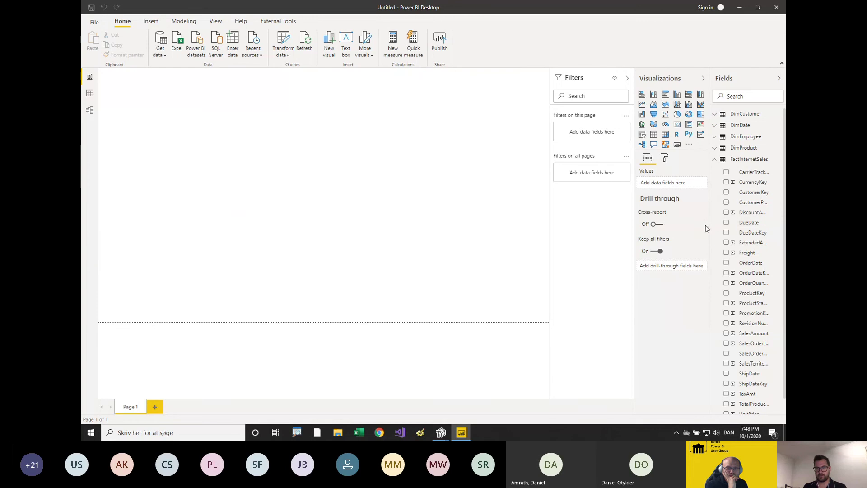
left_click_drag(711, 224, 663, 231)
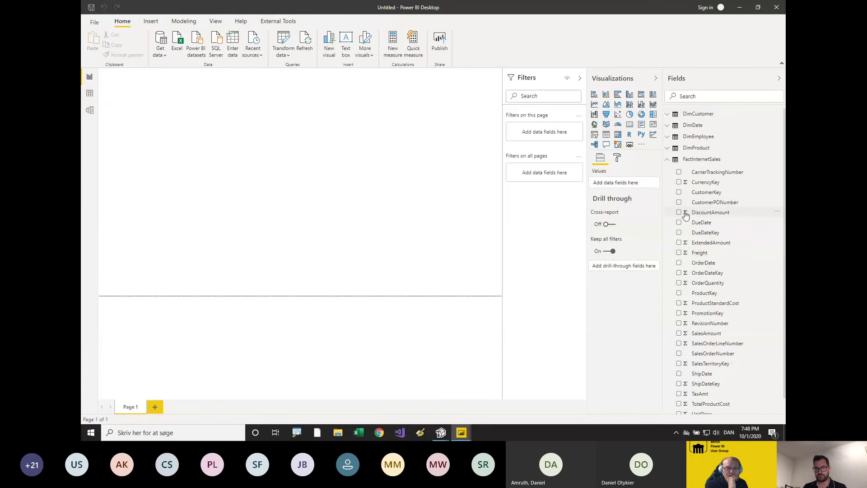
scroll(718, 316, "down", 1)
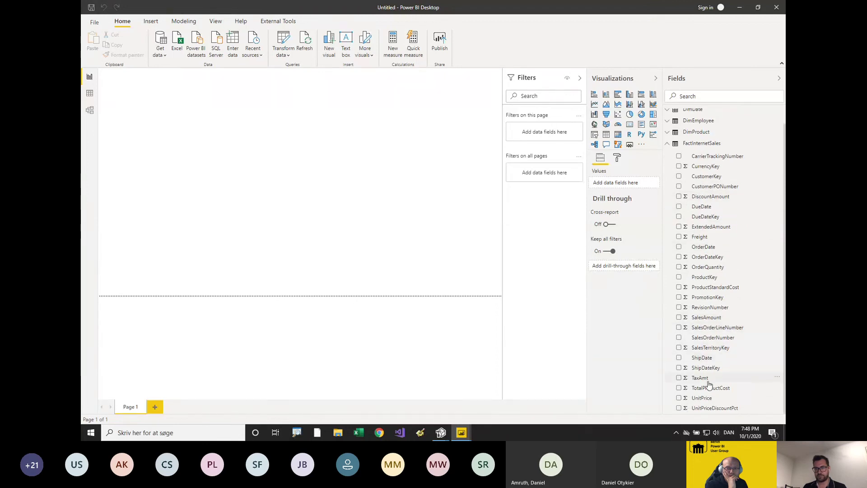
left_click(679, 318)
scroll(696, 153, "up", 1)
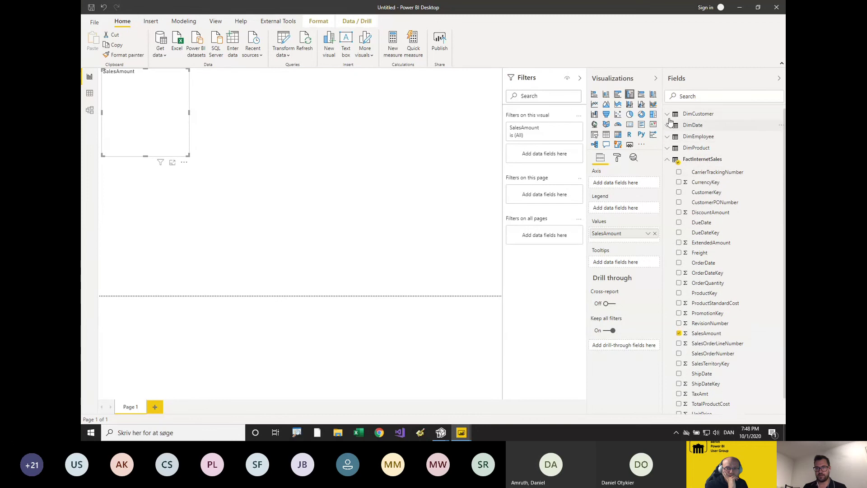
Add CalendarYear from DimDate to the chart and set that column's summarization to Don't summarize.
left_click(667, 127)
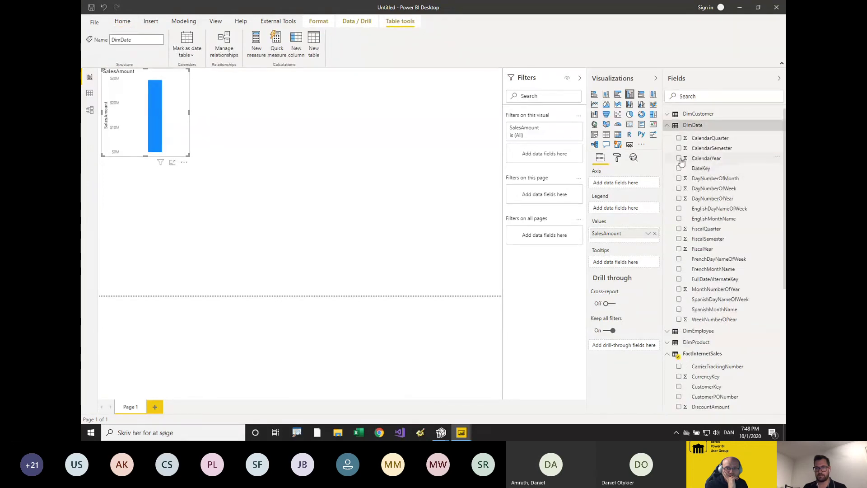
left_click(679, 159)
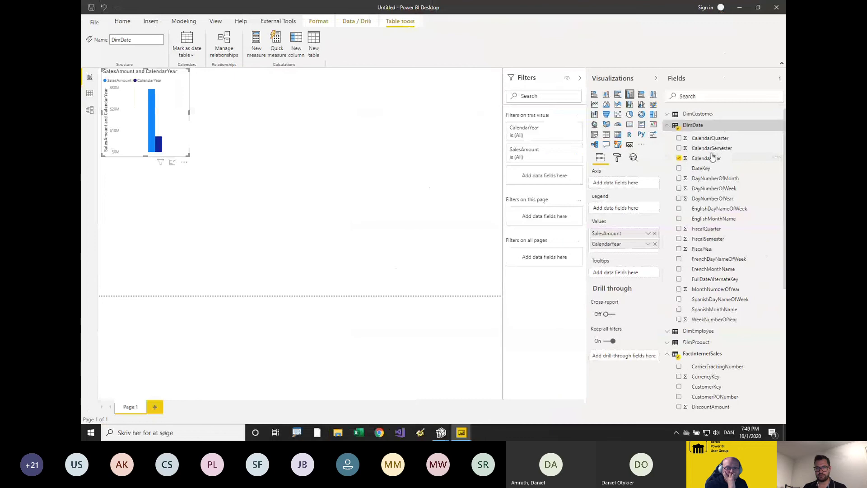
left_click(706, 157)
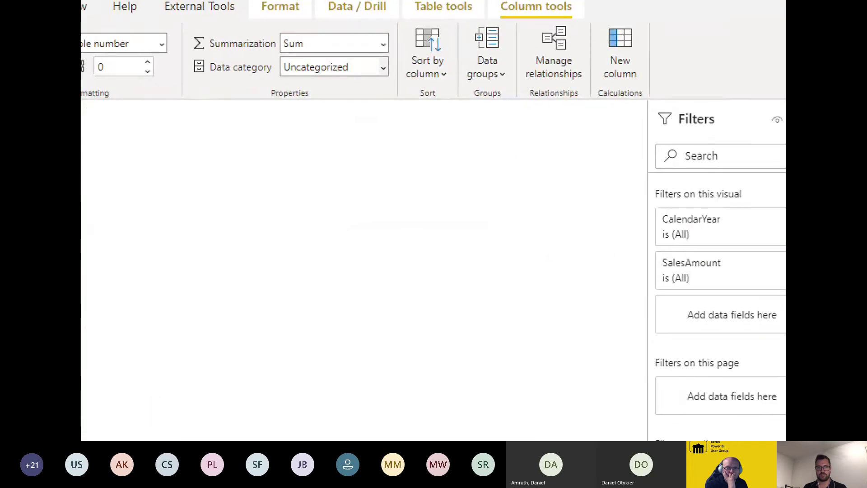
mouse_move(365, 47)
left_mouse_down()
mouse_move(239, 38)
mouse_move(215, 54)
left_mouse_up()
key("Escape")
left_click(370, 41)
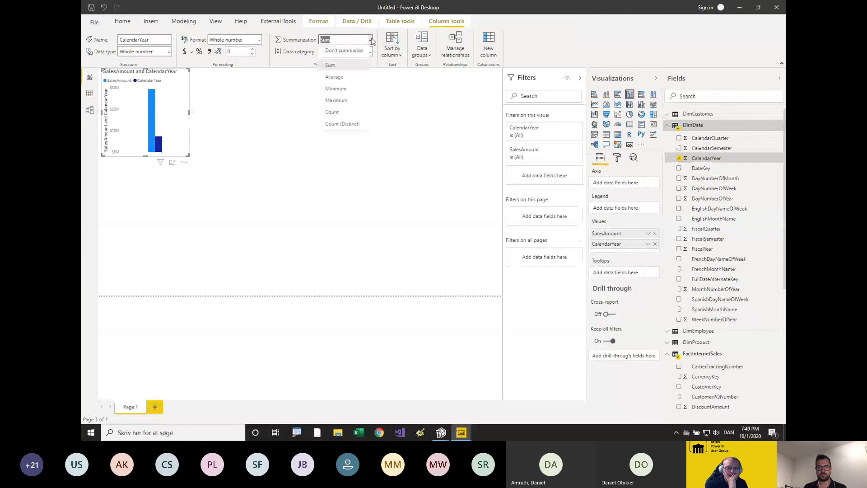
left_click(354, 54)
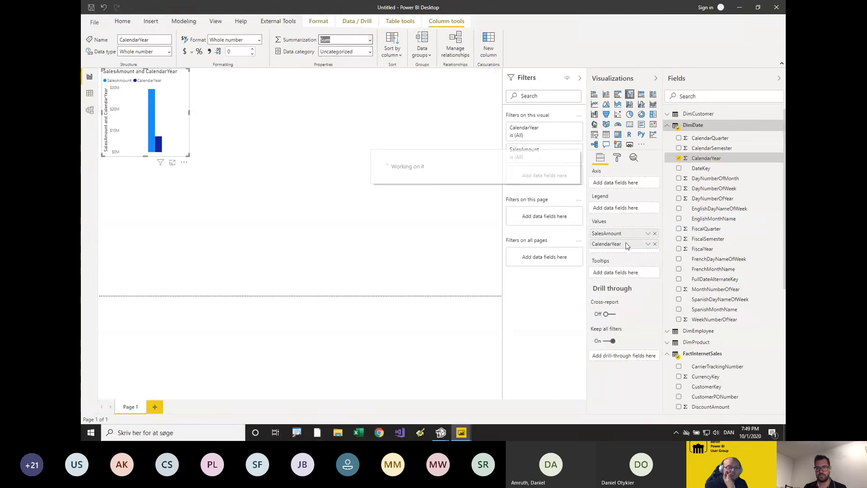
Move CalendarYear from the chart's values to its axis, and enlarge the chart.
left_click(655, 245)
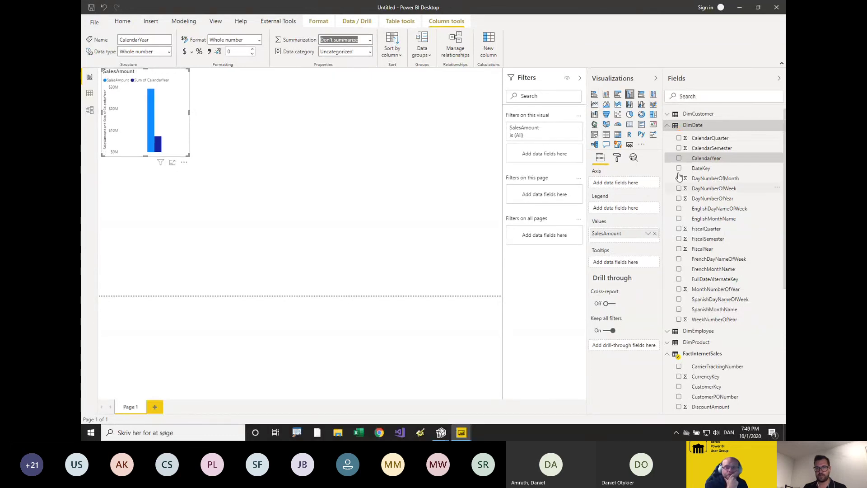
left_click_drag(698, 161, 169, 138)
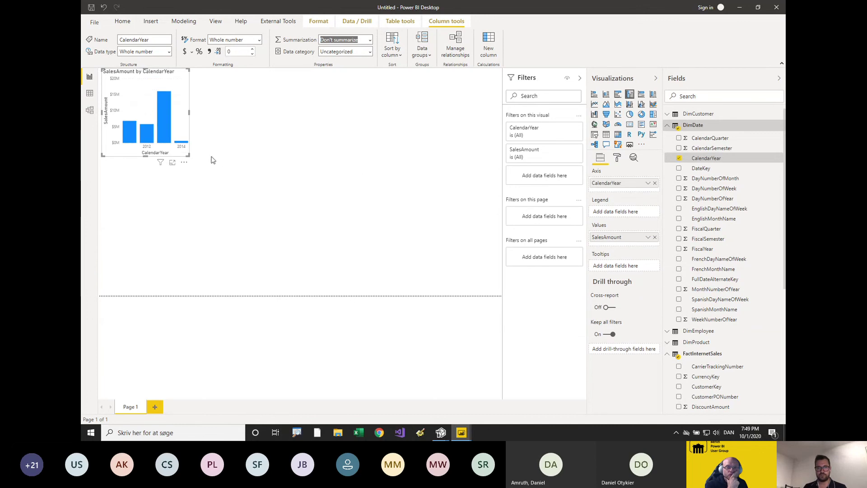
left_click_drag(189, 155, 288, 187)
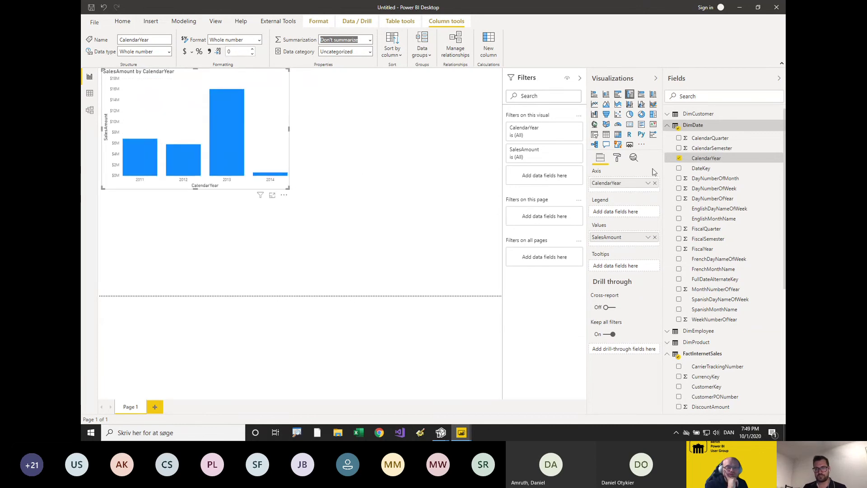
left_click(667, 128)
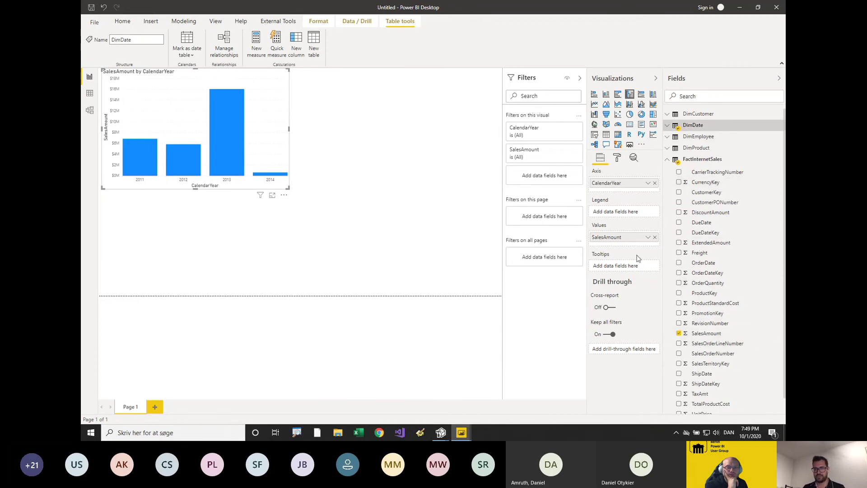
Review the aggregation options of SalesAmount in the chart's values and remove that field from the chart.
key("ctrl+1")
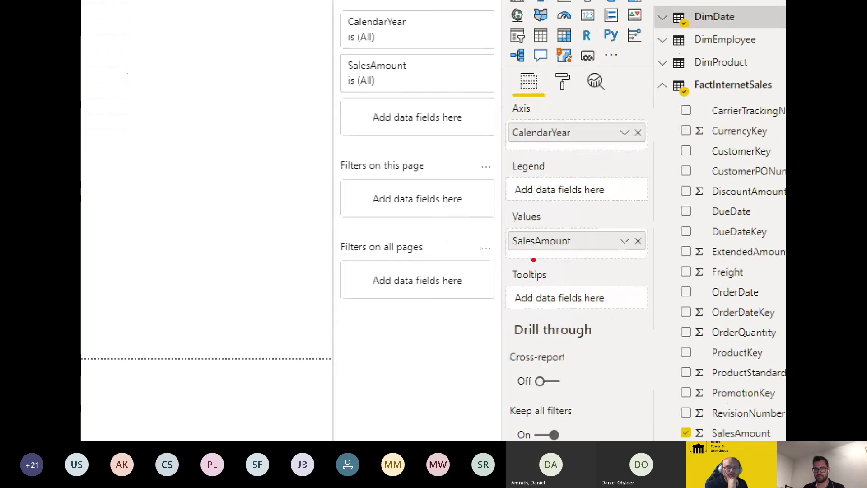
left_click_drag(602, 246, 632, 246)
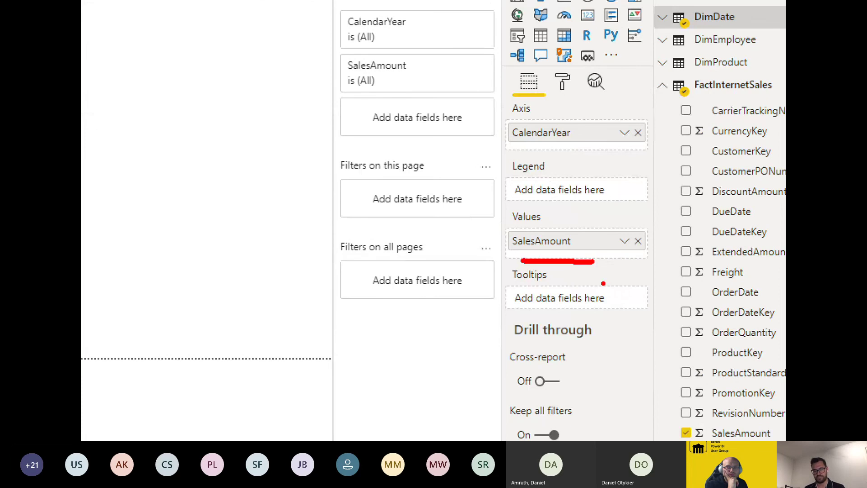
key("Escape")
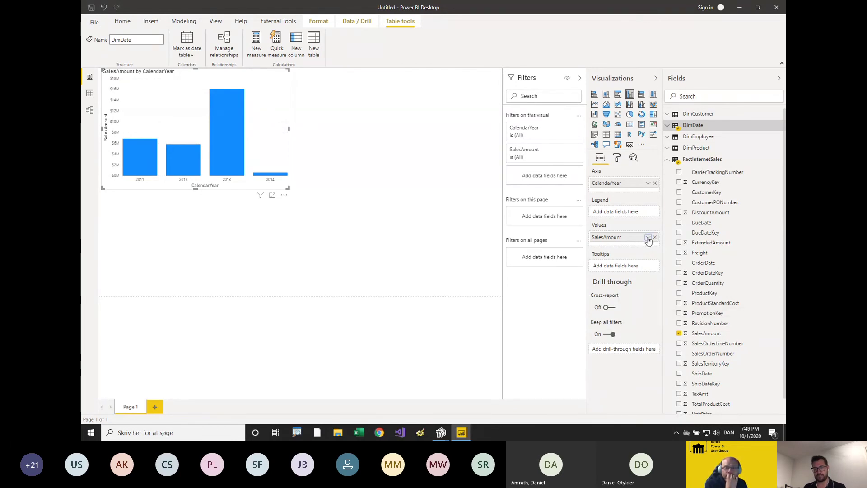
left_click(647, 238)
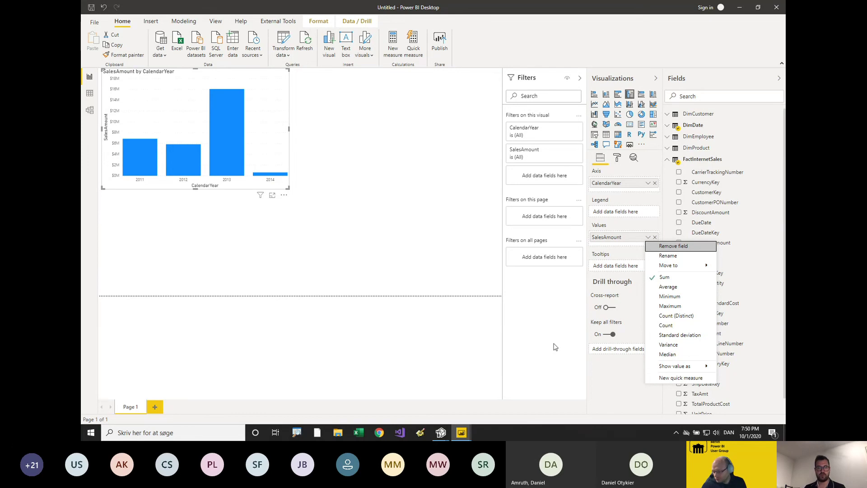
left_click(568, 325)
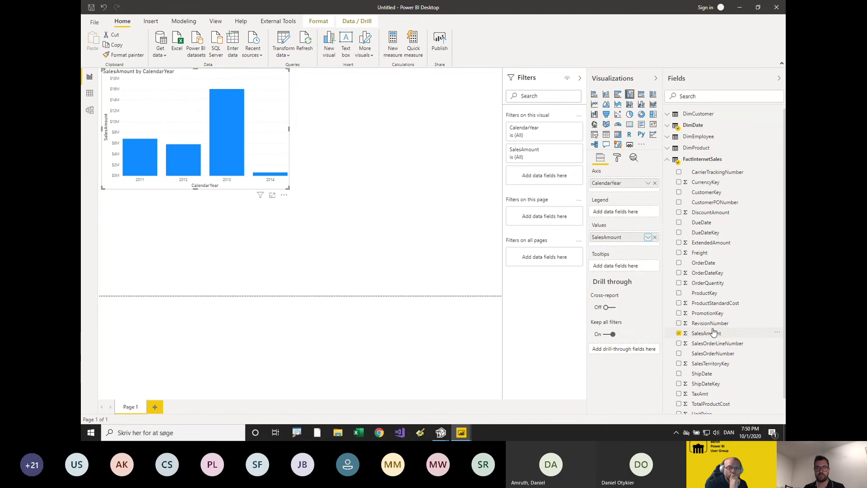
left_click(654, 237)
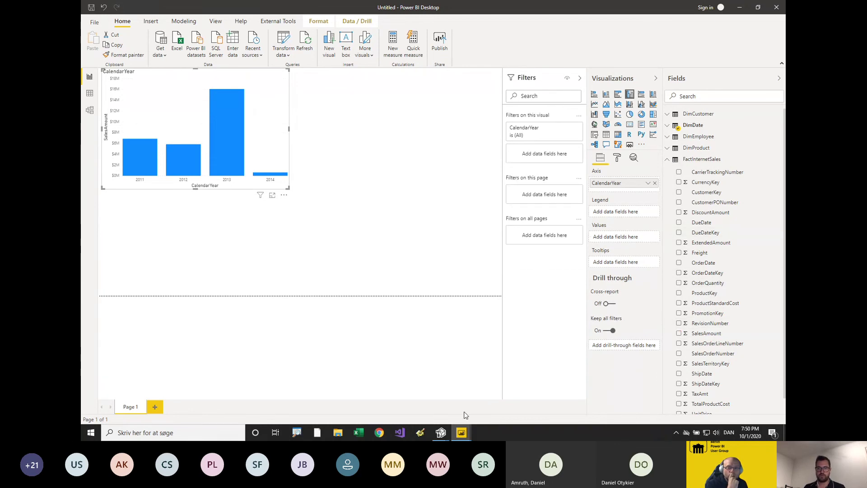
Switch to Tabular Editor and create a measure named Sales Amount in the FactInternetSales table.
mouse_move(446, 434)
mouse_move(450, 399)
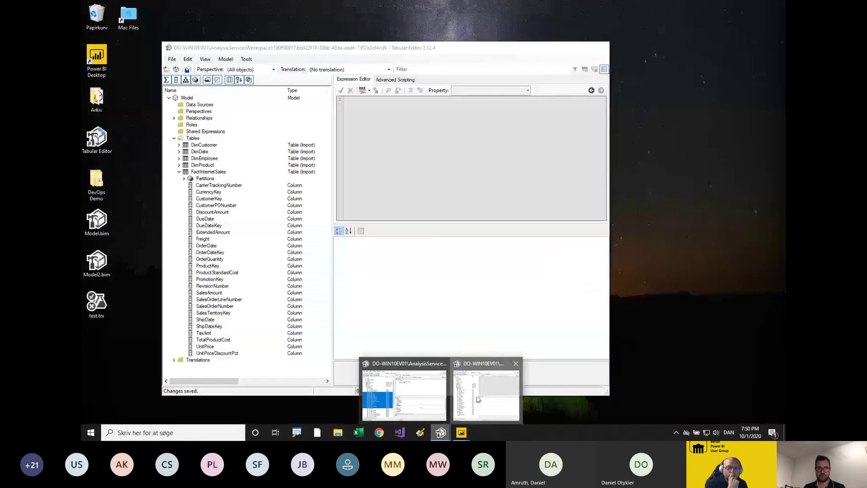
left_click(486, 393)
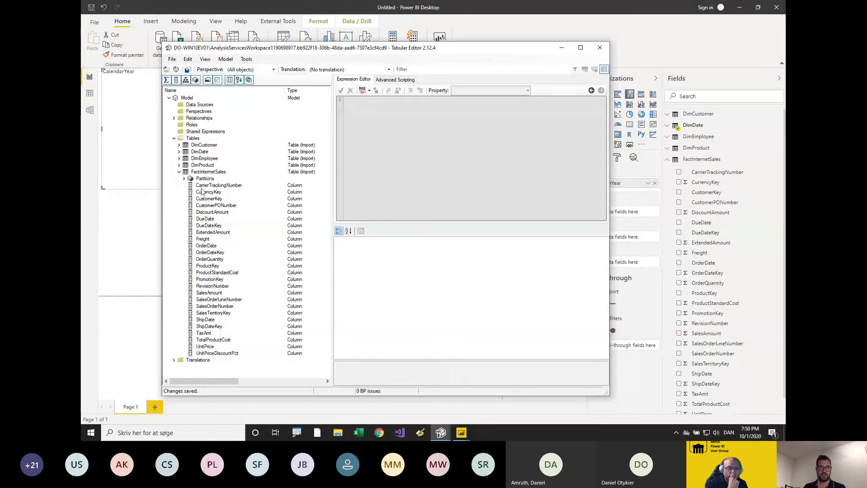
left_click(200, 172)
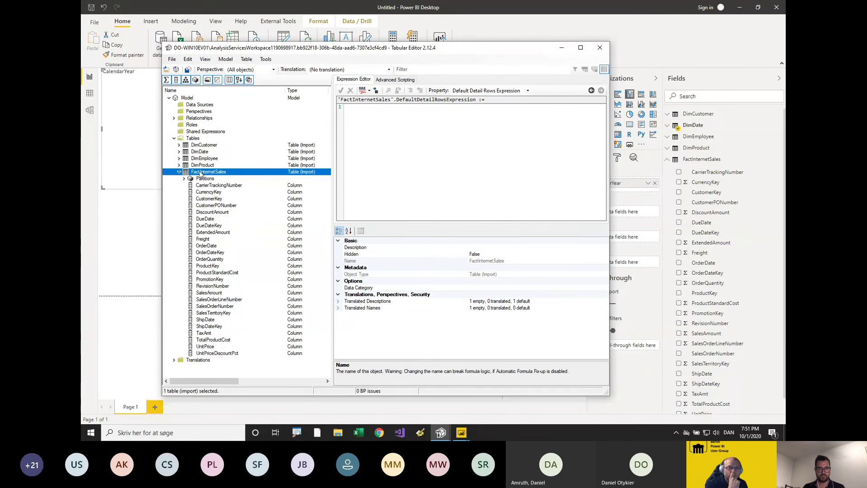
right_click(200, 173)
mouse_move(240, 176)
left_click(308, 178)
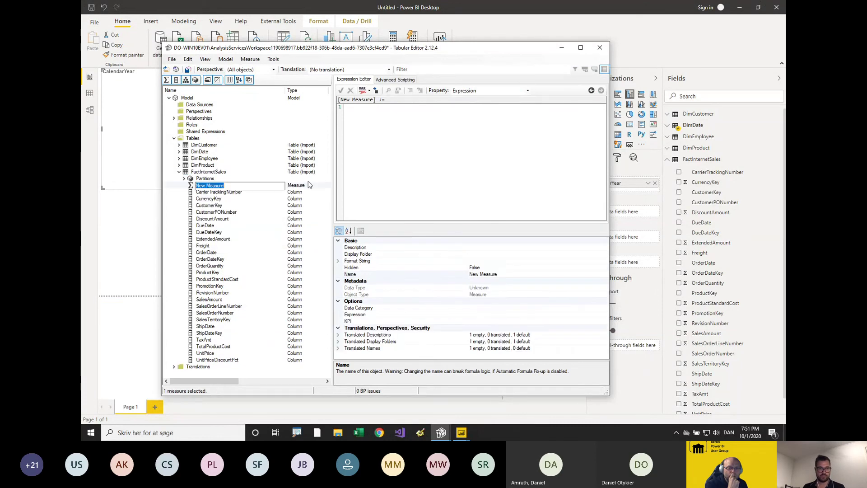
type("Sales Amount")
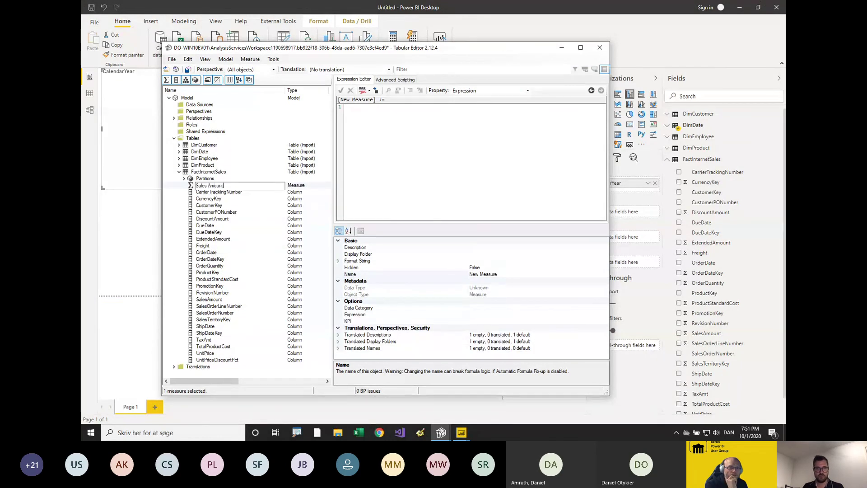
key("Return")
Define the Sales Amount measure as SUM('FactInternetSales'[SalesAmount]) and save the changes to the model.
left_click(397, 142)
type("SUM(")
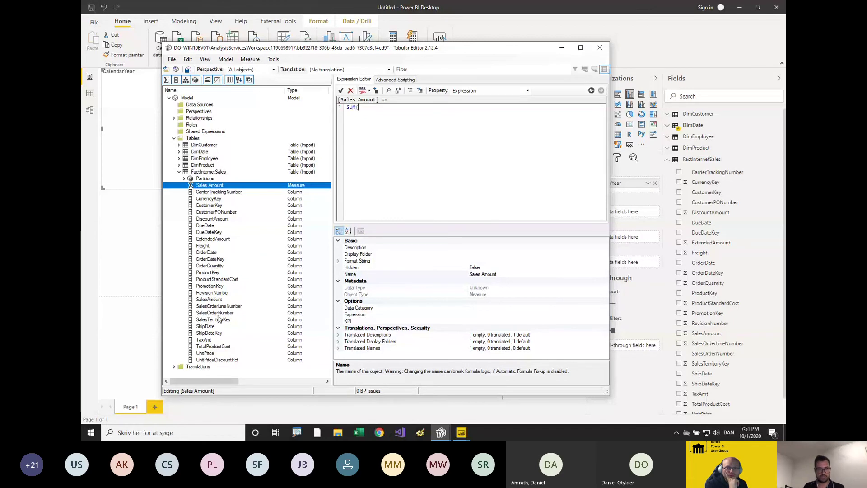
left_click_drag(280, 270, 431, 121)
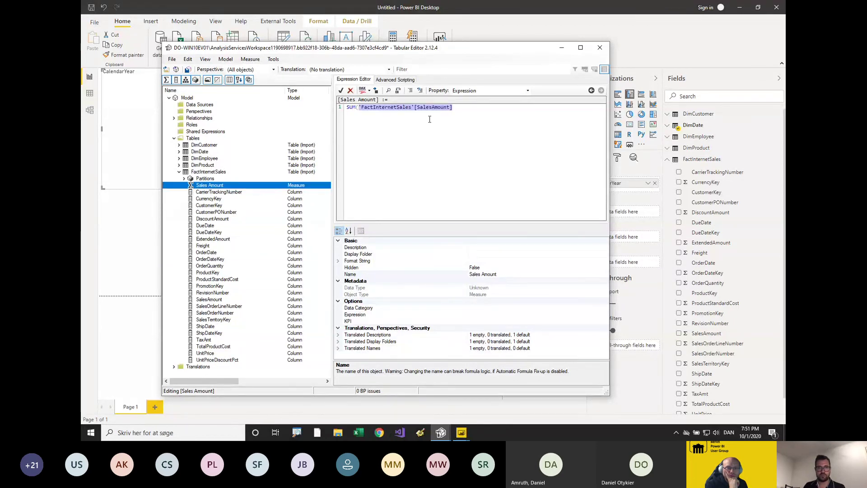
left_click(488, 119)
type(")")
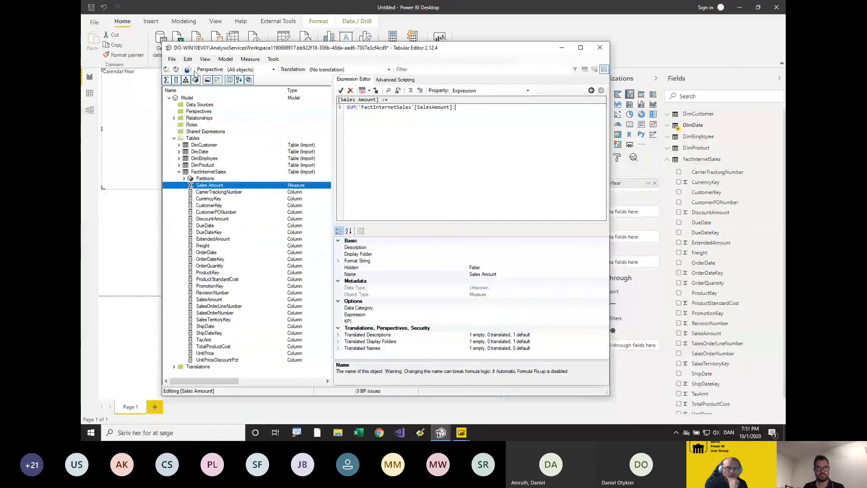
left_click(187, 70)
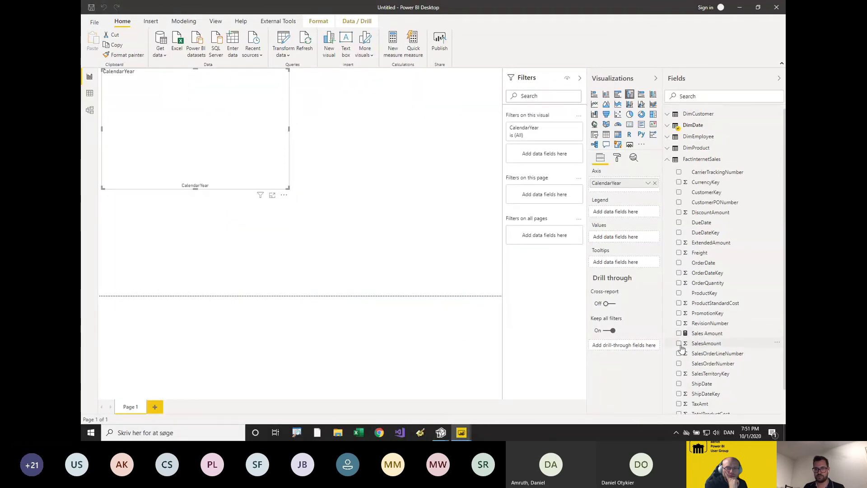
Switch to Tabular Editor, make the SalesAmount column in FactInternetSales invisible, and save the change to the model.
mouse_move(441, 432)
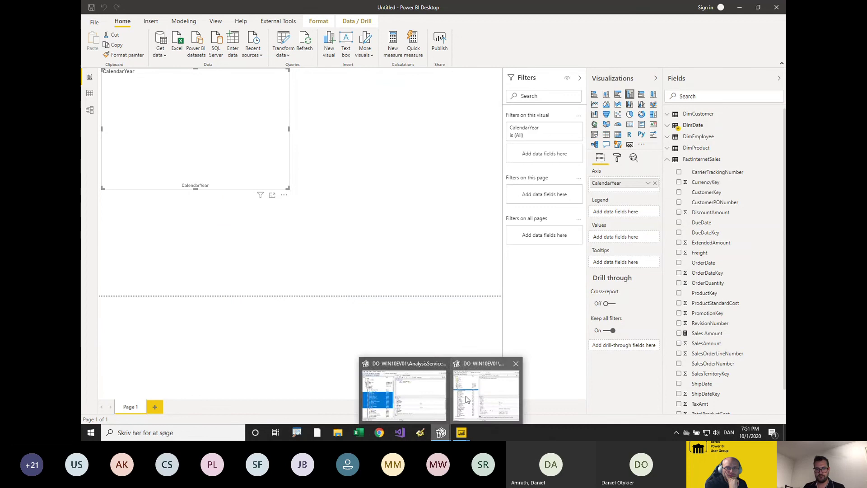
left_click(401, 399)
left_click(776, 60)
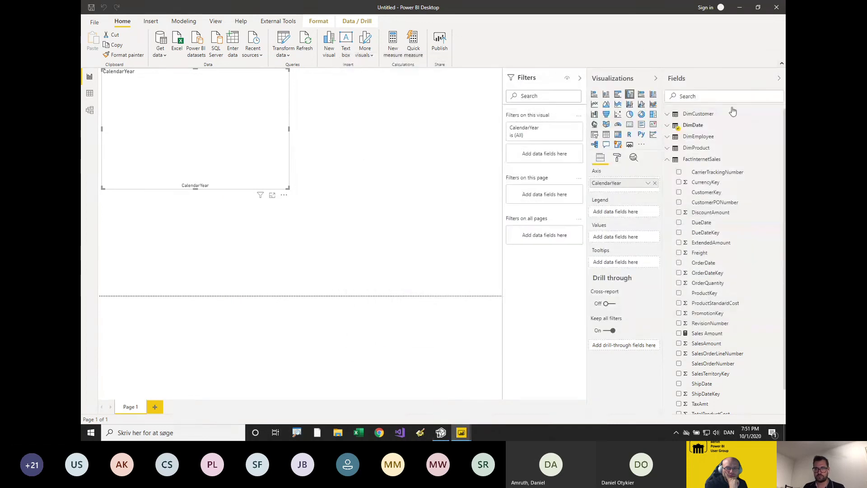
left_click(440, 432)
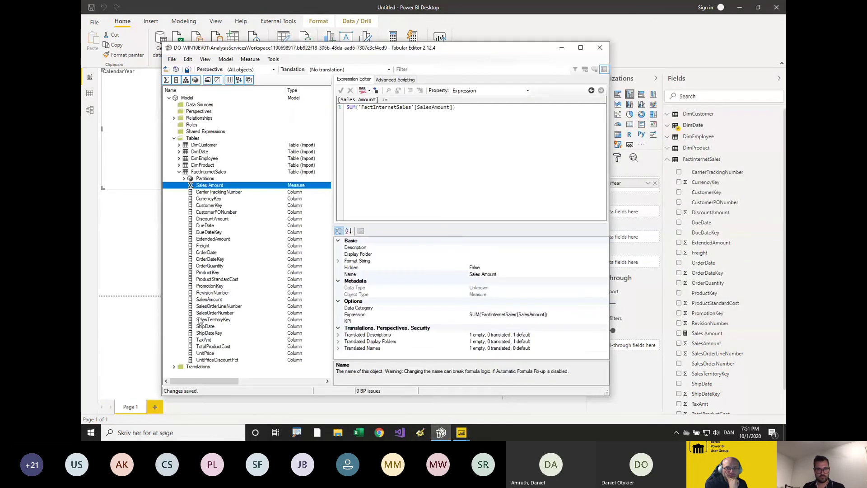
left_click(208, 300)
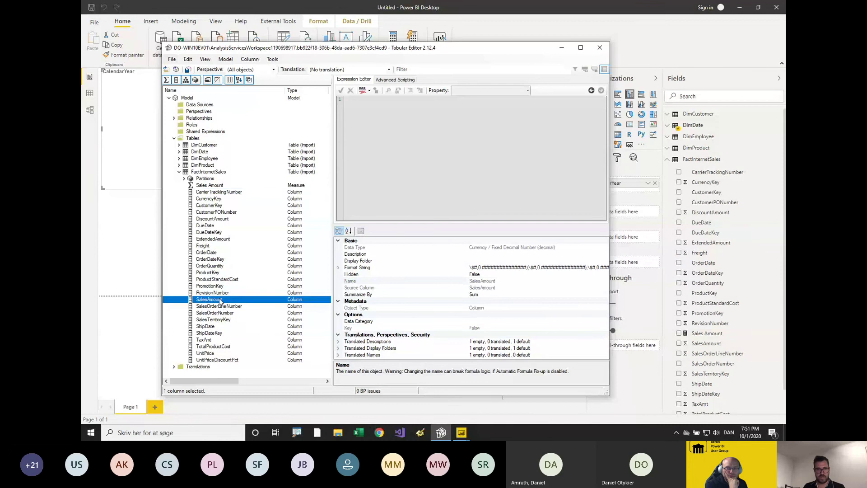
right_click(223, 300)
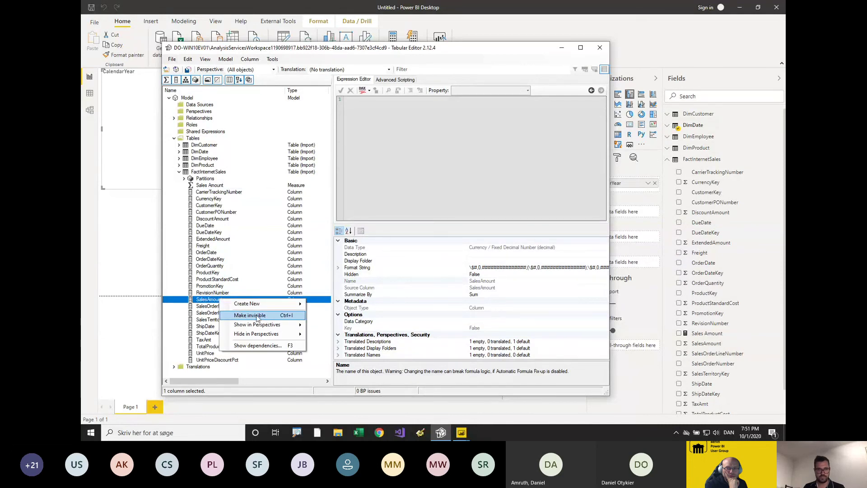
left_click(256, 316)
left_click(218, 313)
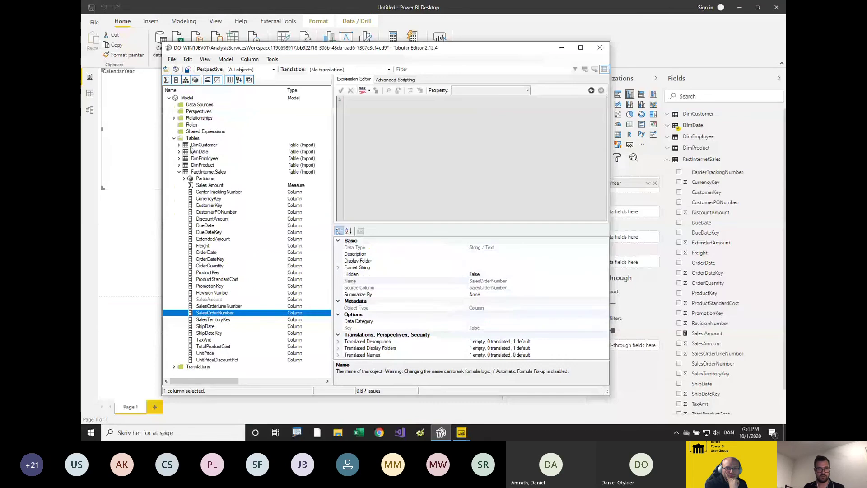
left_click(187, 69)
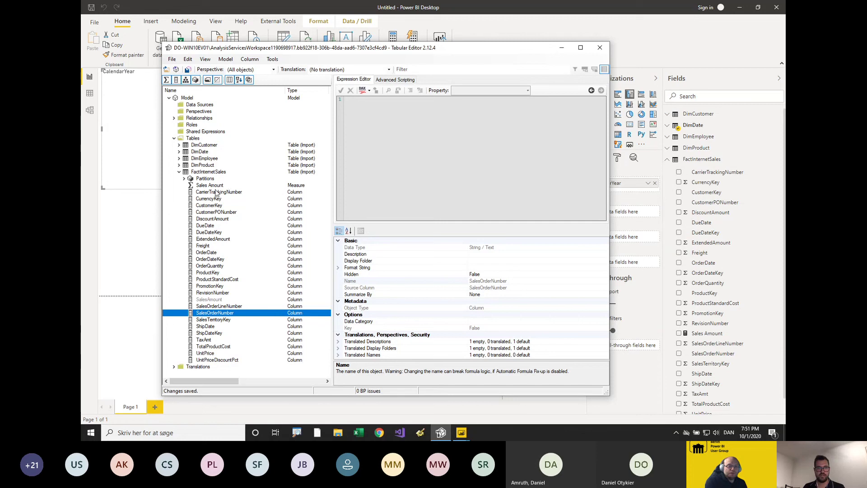
Open Tabular Editor's Advanced Scripting editor, then switch to Chrome and open the Useful Script Snippets page of the TabularEditor GitHub wiki.
left_click(215, 185)
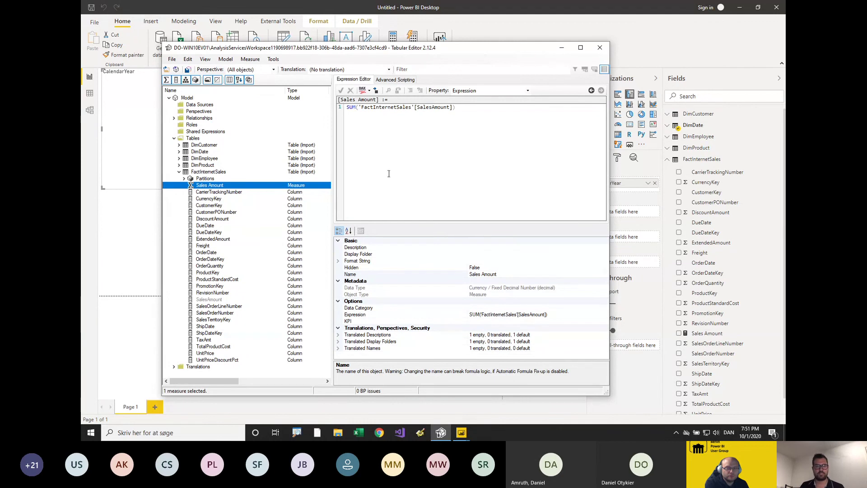
left_click(393, 79)
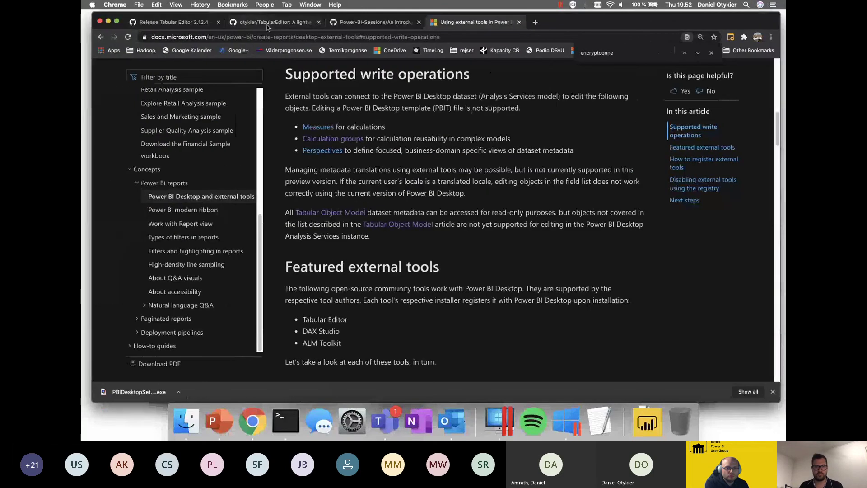
left_click(212, 22)
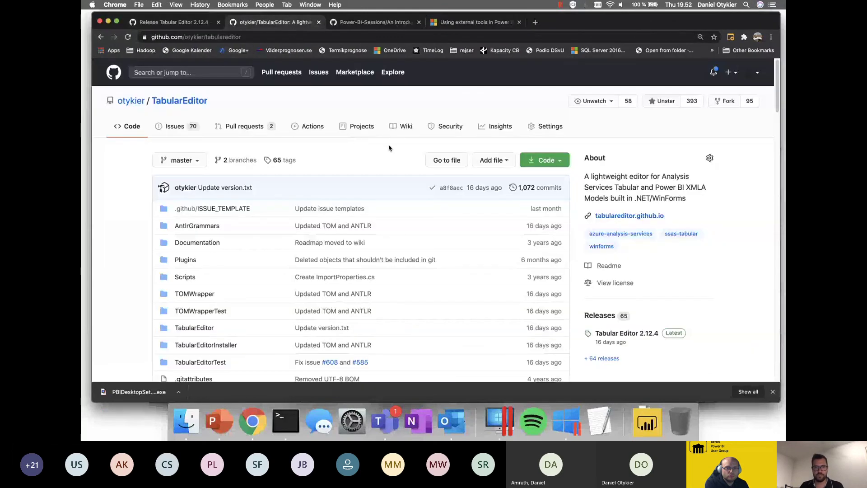
left_click(400, 128)
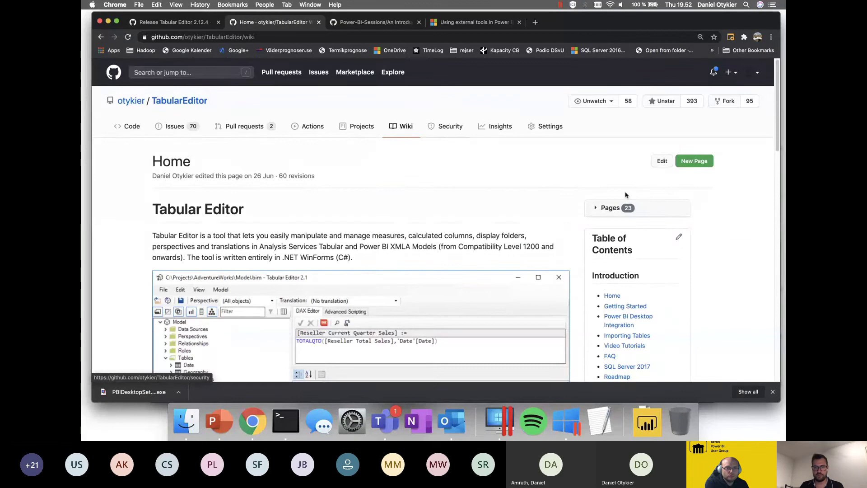
scroll(704, 229, "down", 3)
scroll(704, 229, "down", 4)
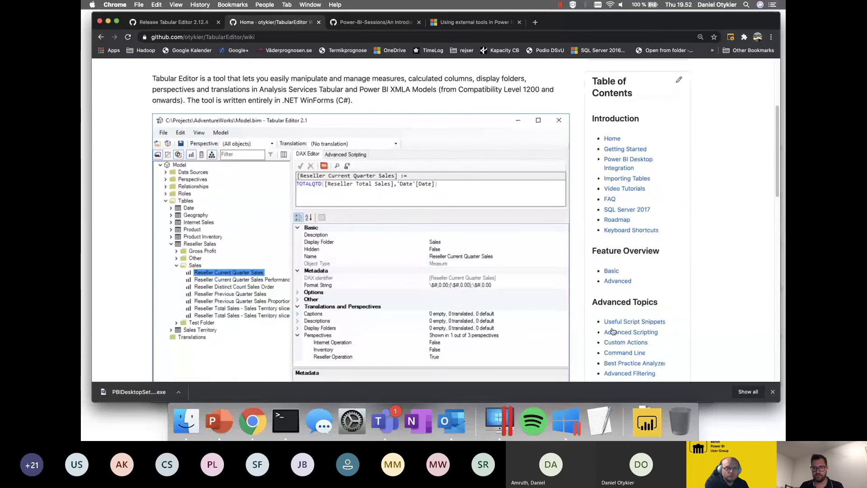
left_click(615, 322)
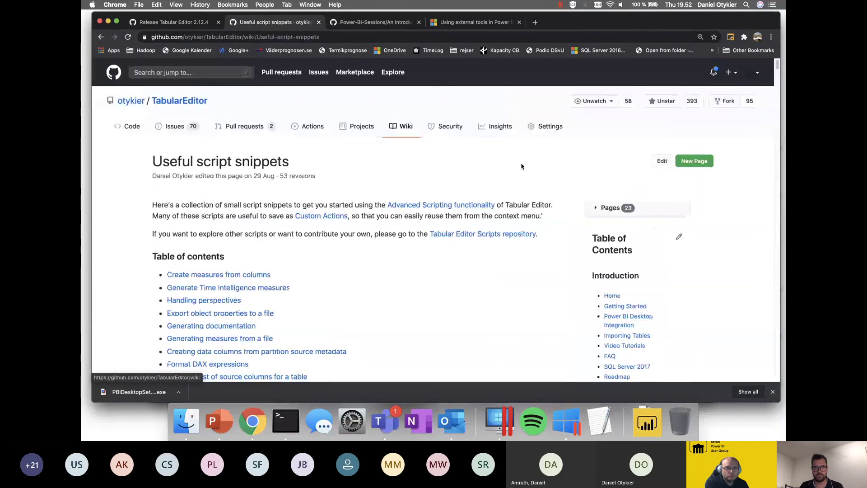
Copy the web address of the Useful script snippets page for sharing and return to the page.
left_click(328, 38)
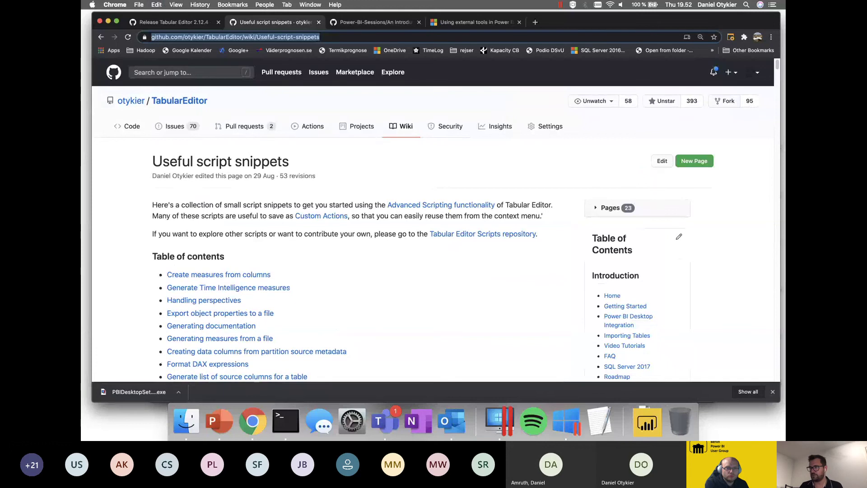
key("super+Tab")
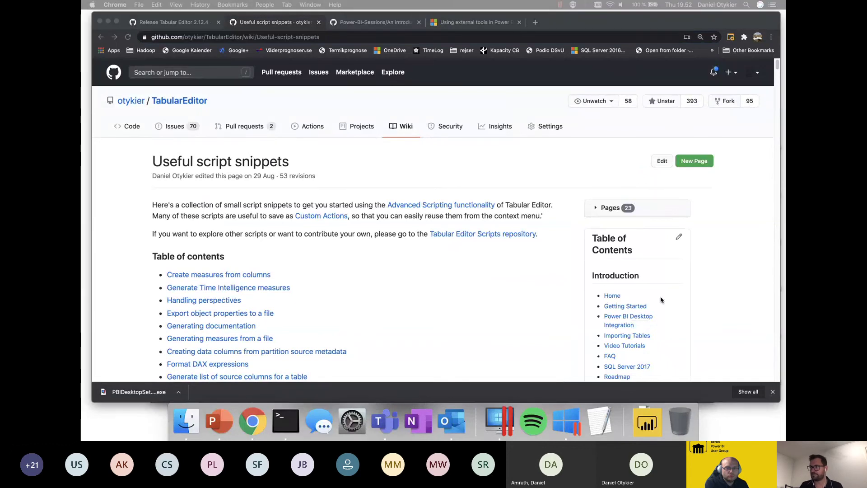
scroll(424, 322, "down", 1)
key("super+Tab")
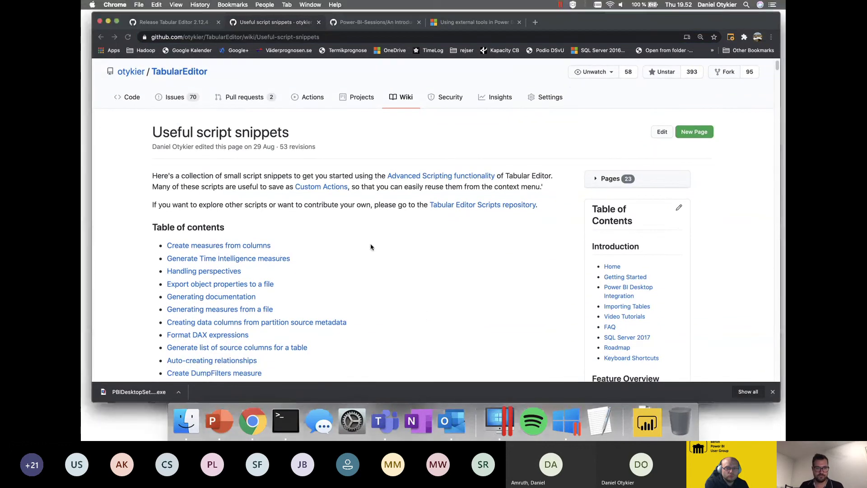
Copy the complete "Create measures from columns" snippet and paste it into the Advanced Scripting editor of Tabular Editor.
scroll(358, 252, "down", 4)
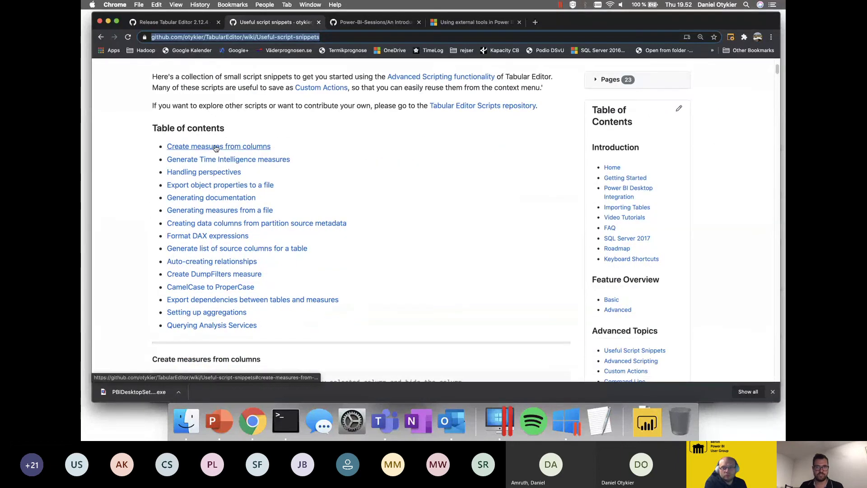
left_click(237, 147)
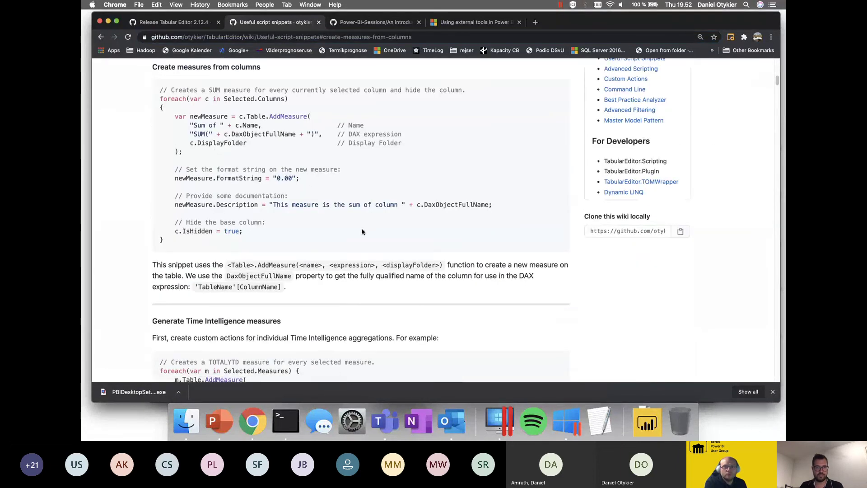
left_click_drag(186, 240, 151, 88)
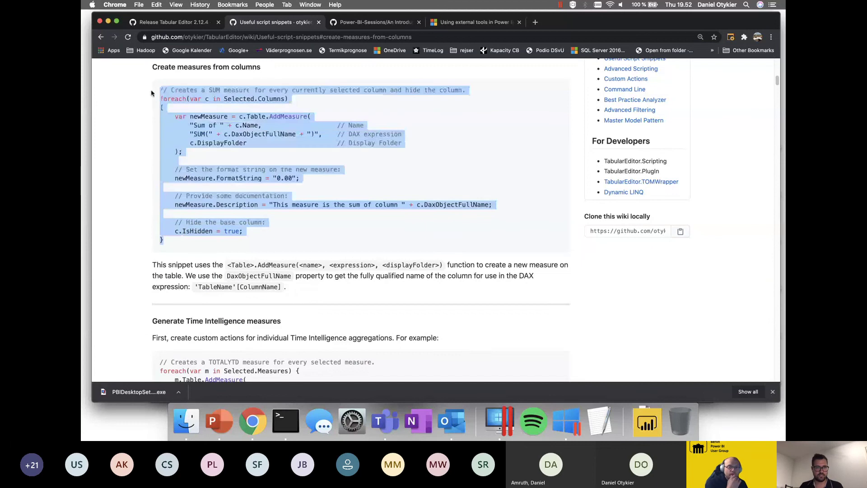
key("ctrl+Right")
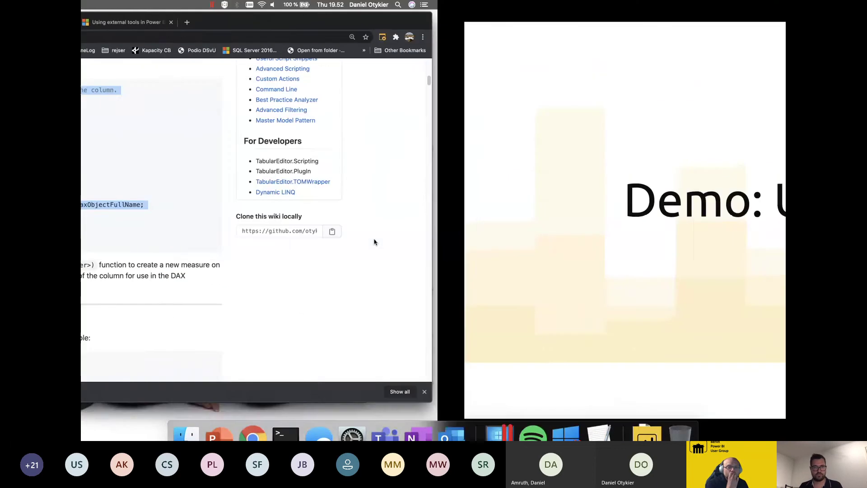
key("ctrl+Right")
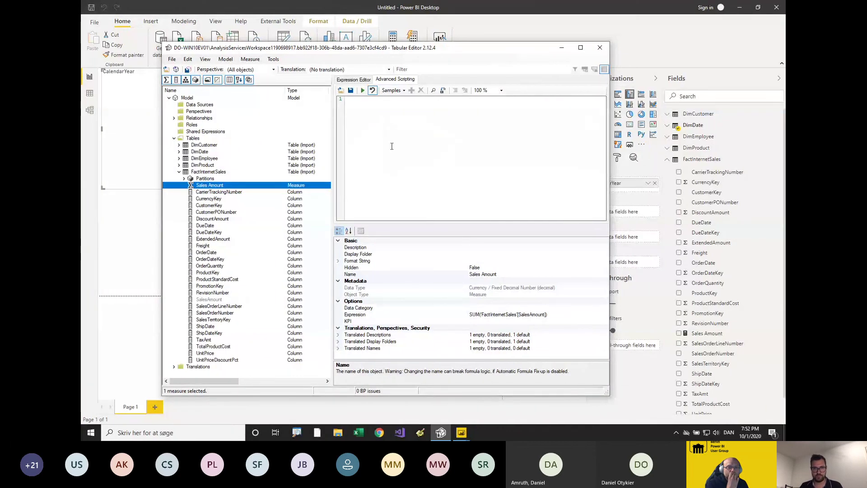
key("ctrl+v")
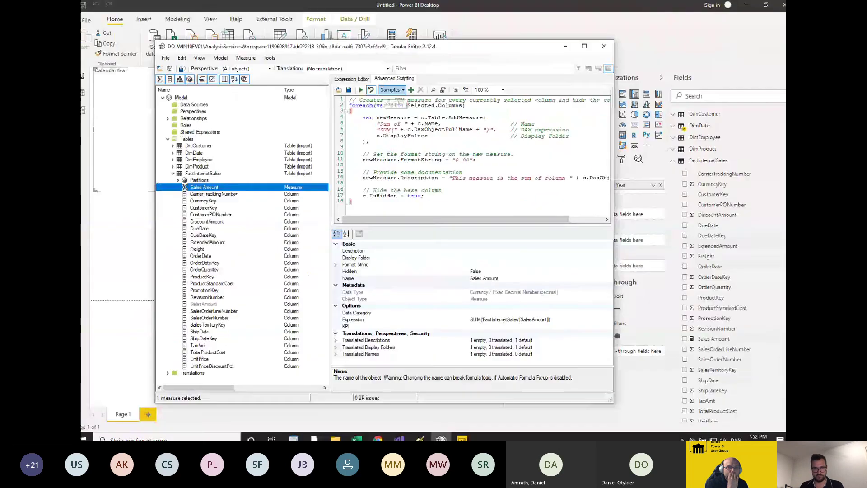
Widen the Tabular Editor window and examine the script's Selected.Columns loop, SUM expression, FormatString, Description and IsHidden lines.
left_click_drag(616, 149, 728, 147)
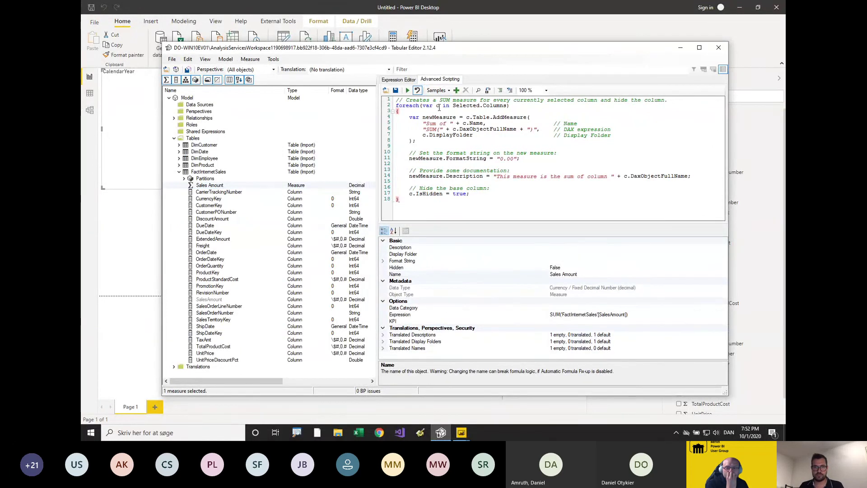
left_click_drag(452, 105, 508, 105)
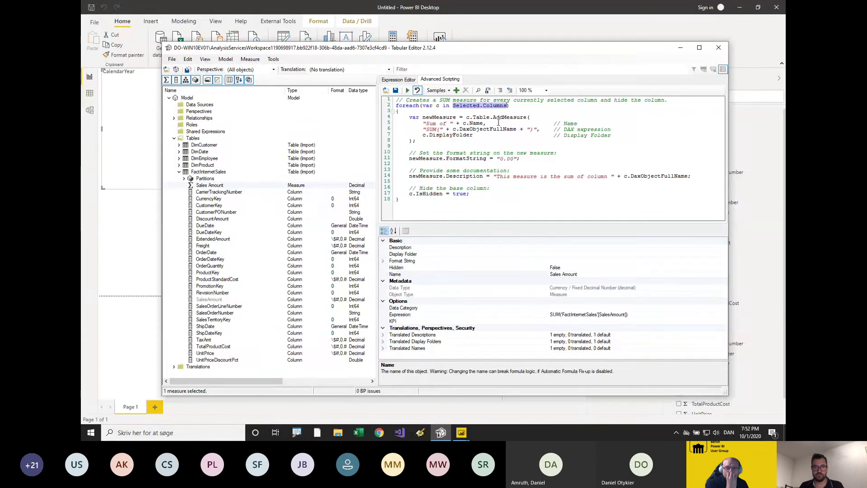
left_click(458, 143)
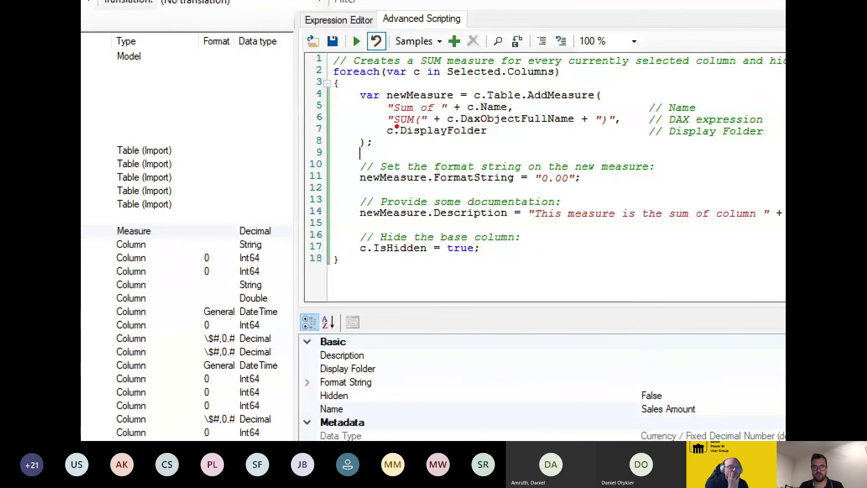
left_click_drag(426, 133, 436, 133)
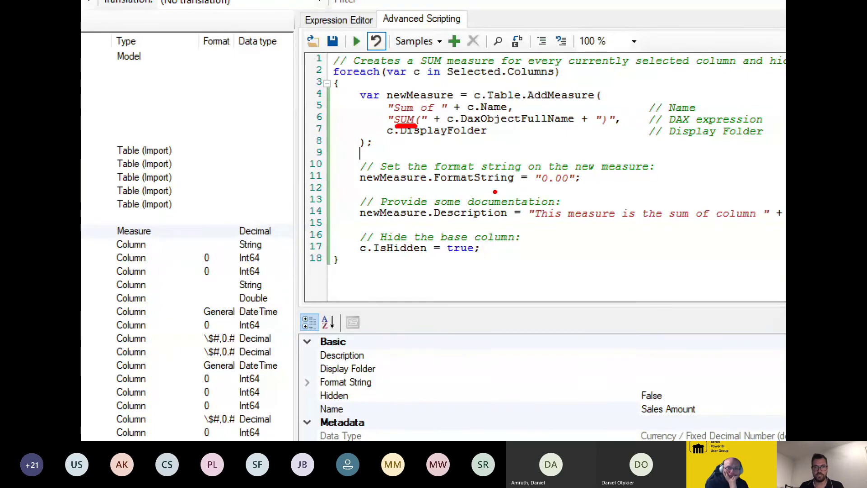
left_click_drag(432, 185, 497, 184)
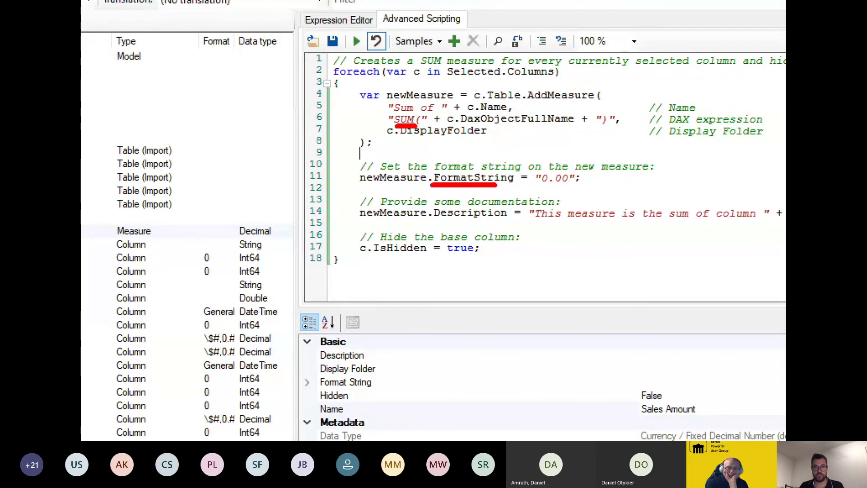
left_click_drag(432, 223, 504, 222)
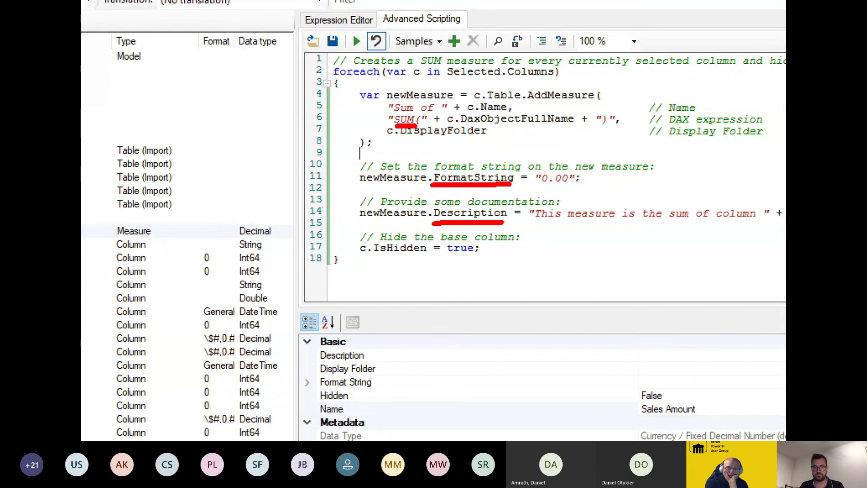
left_click_drag(430, 256, 461, 256)
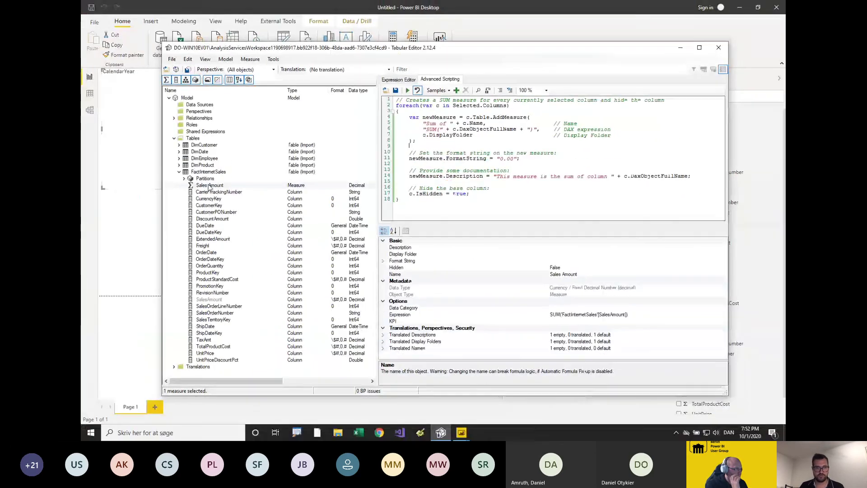
Delete the Sales Amount measure from FactInternetSales and make the hidden SalesAmount column visible again.
left_click(131, 257)
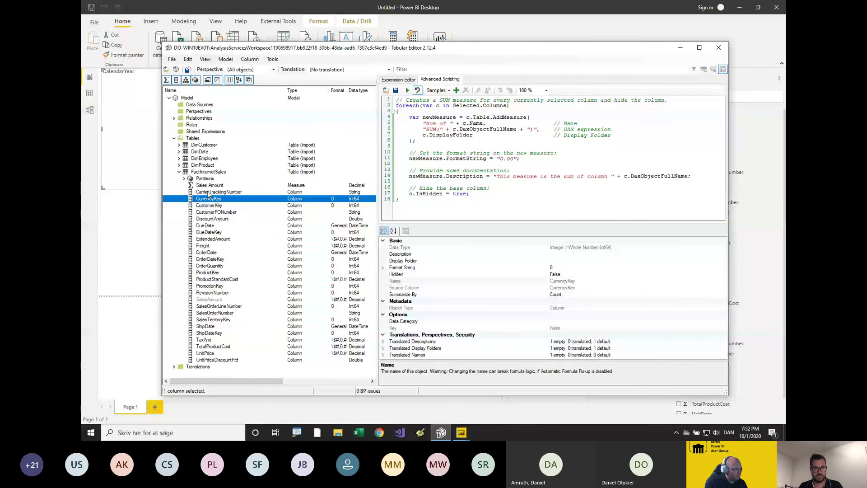
left_click(212, 185)
key("Delete")
left_click(209, 293)
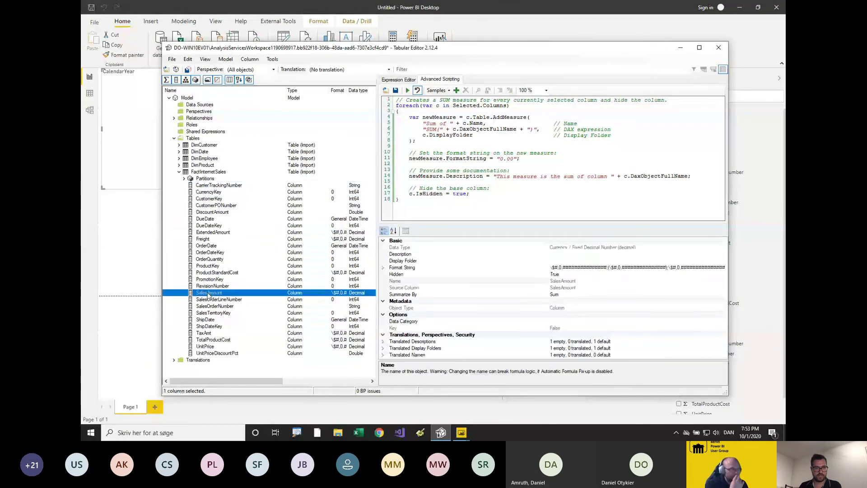
right_click(209, 293)
left_click(236, 309)
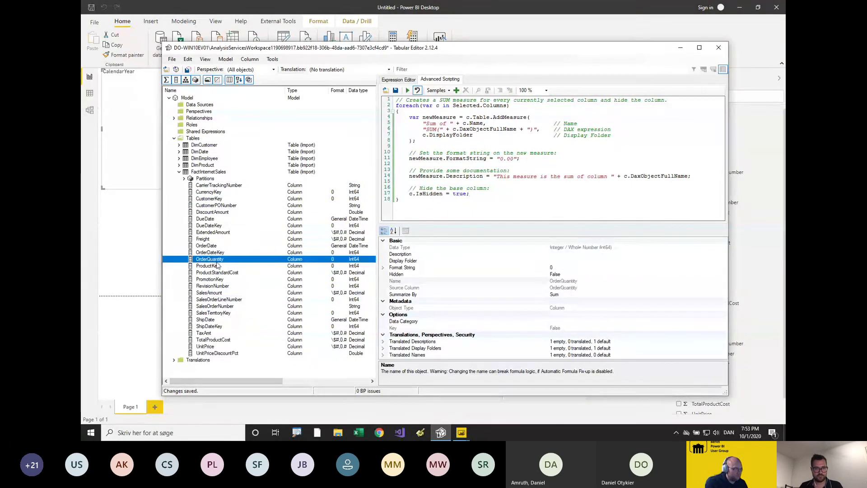
Run the script on the DiscountAmount, ExtendedAmount, Freight, ProductStandardCost, SalesAmount and TaxAmt columns of FactInternetSales.
key("Up")
key("Up")
key("Up")
key("Up")
key("Up")
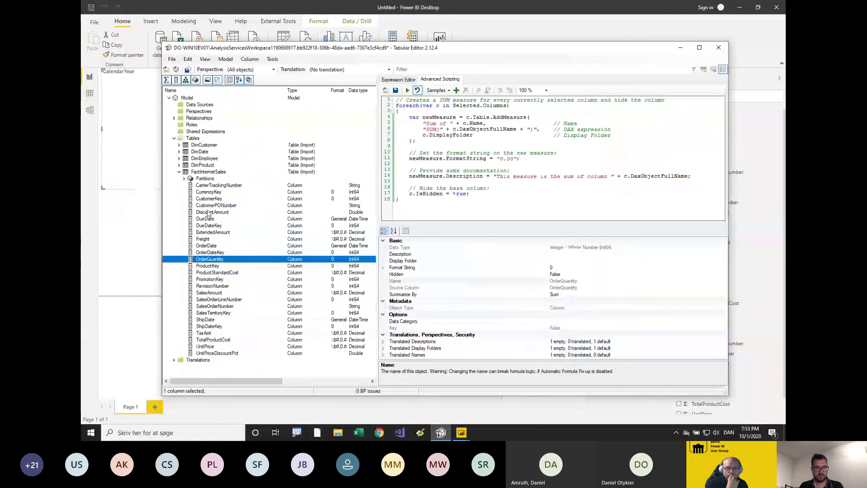
left_click(223, 209)
left_click(213, 232, "ctrl")
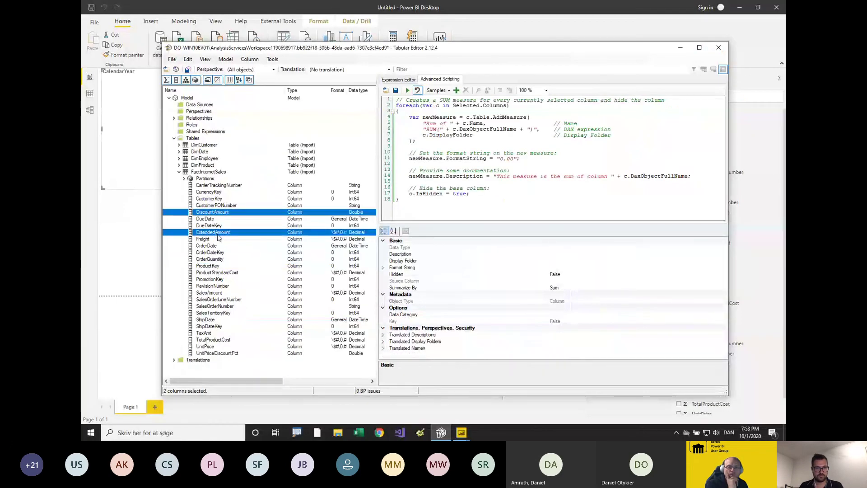
left_click(210, 240, "ctrl")
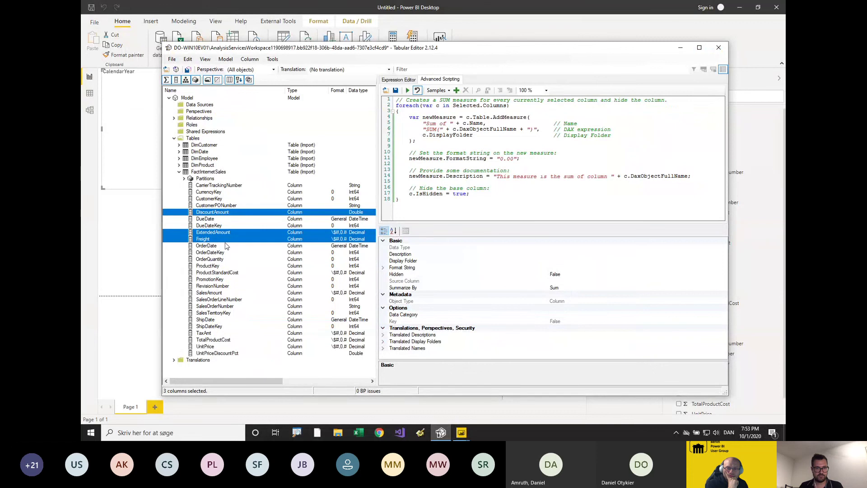
left_click(216, 273, "ctrl")
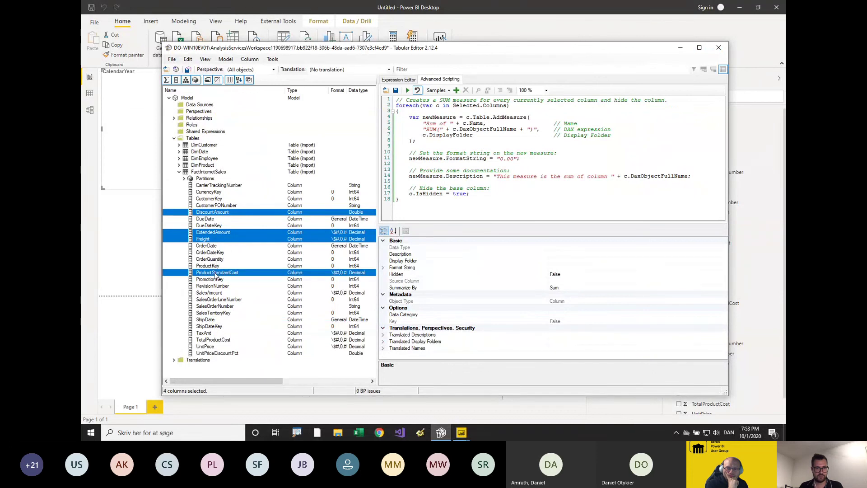
left_click(220, 293, "ctrl")
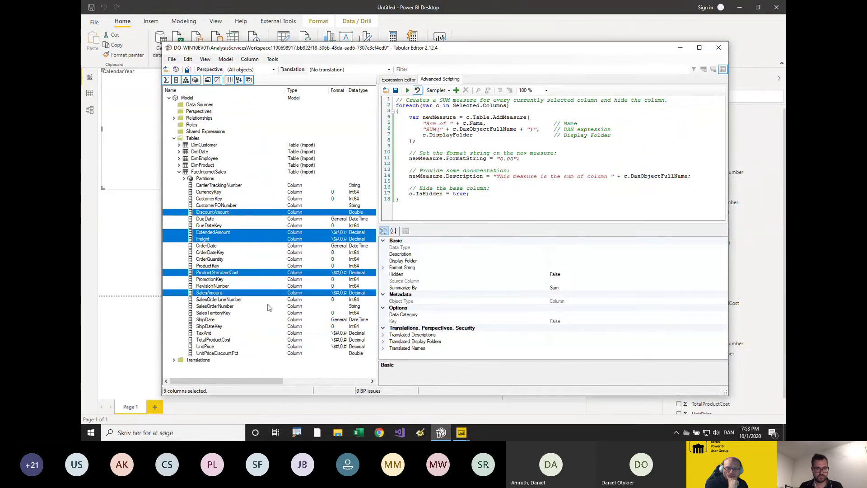
left_click(207, 334, "ctrl")
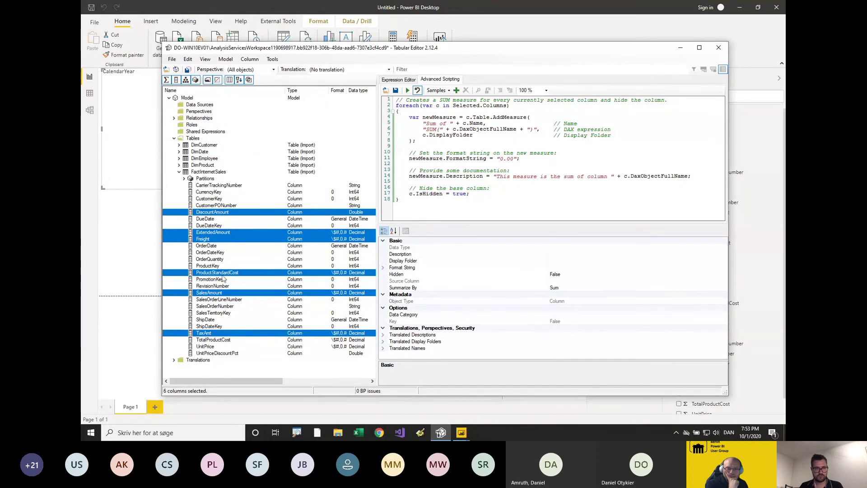
left_click(407, 91)
Review the properties and DAX expressions of the generated "Sum of" measures, and check the hidden state of their base columns.
left_click(204, 239)
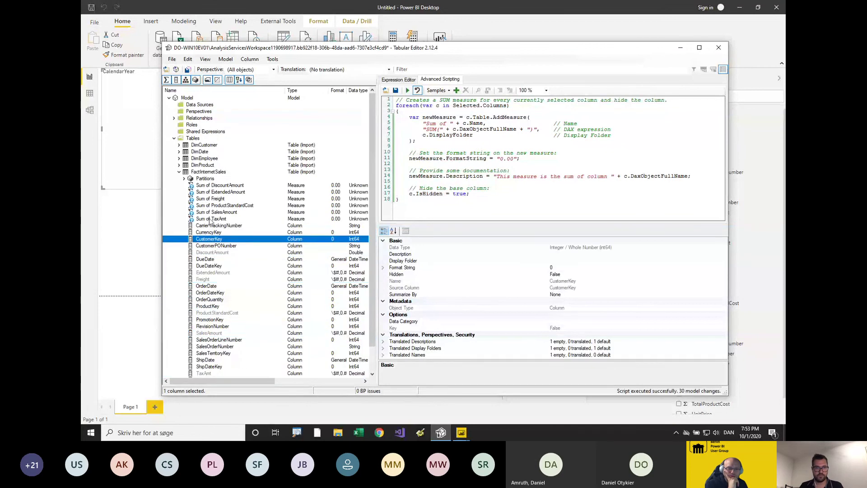
left_click(212, 219)
left_click(213, 212)
left_click(213, 207)
left_click(214, 199)
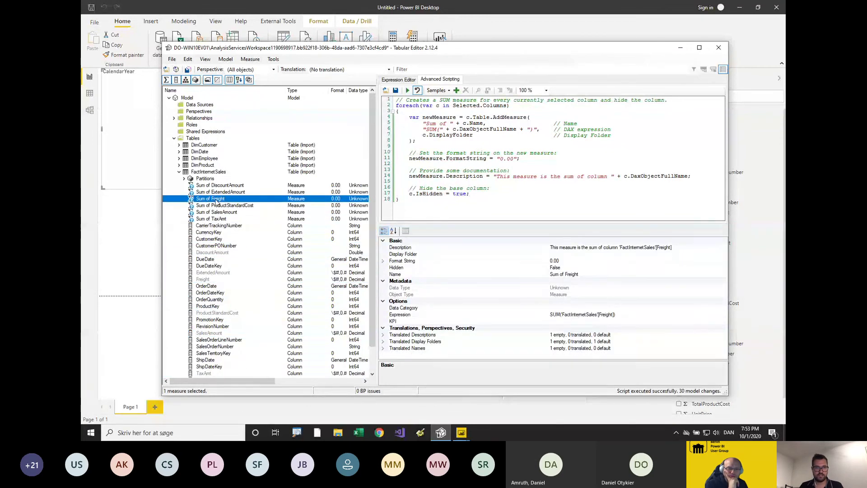
left_click(216, 192)
left_click(398, 80)
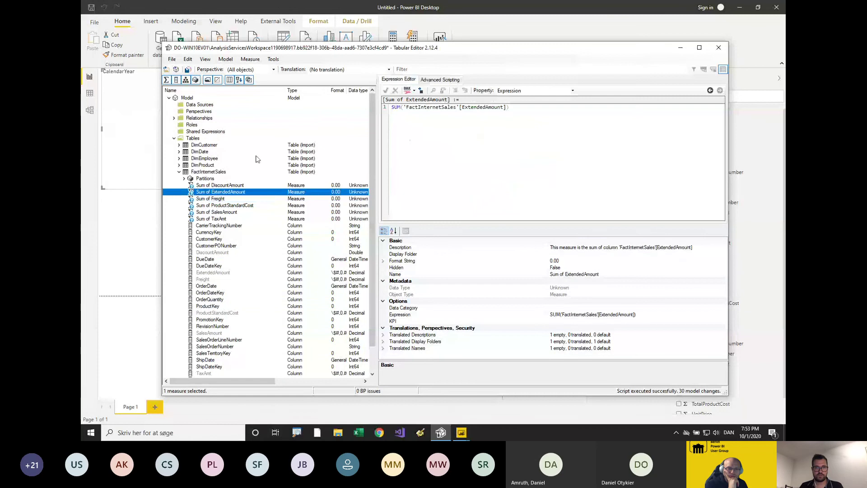
left_click(213, 186)
left_click(213, 192)
left_click(212, 199)
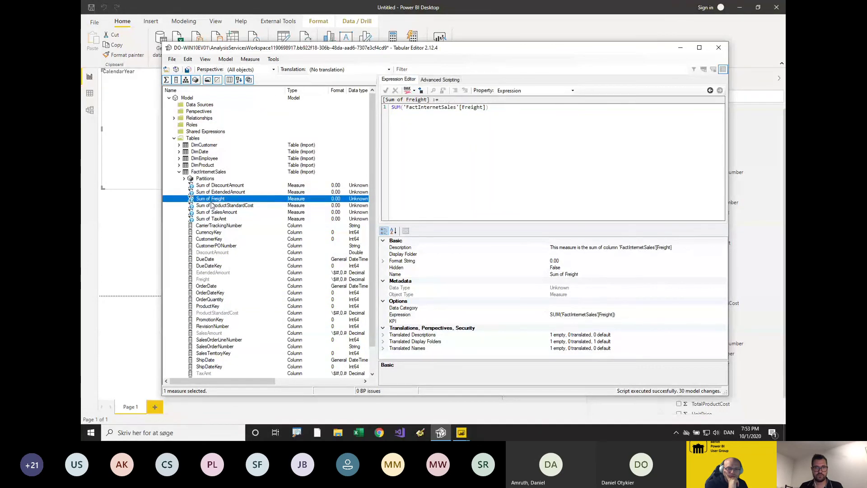
left_click(216, 251)
left_click(239, 273)
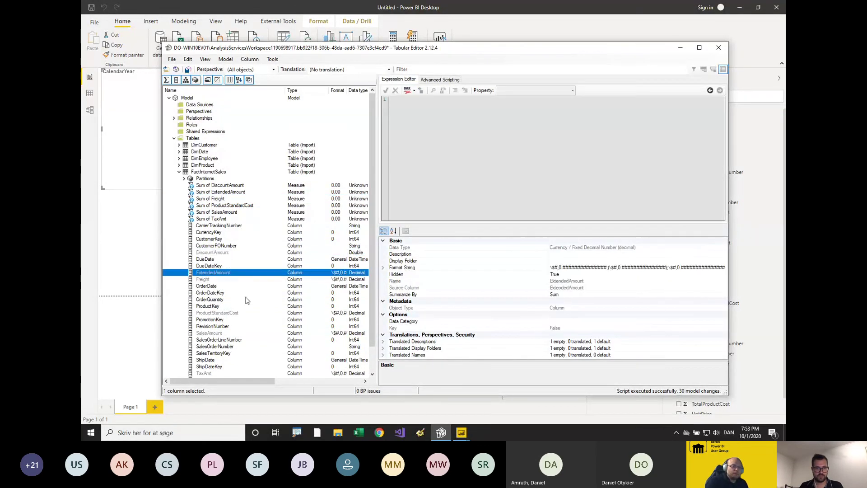
left_click(251, 312)
scroll(251, 307, "down", 2)
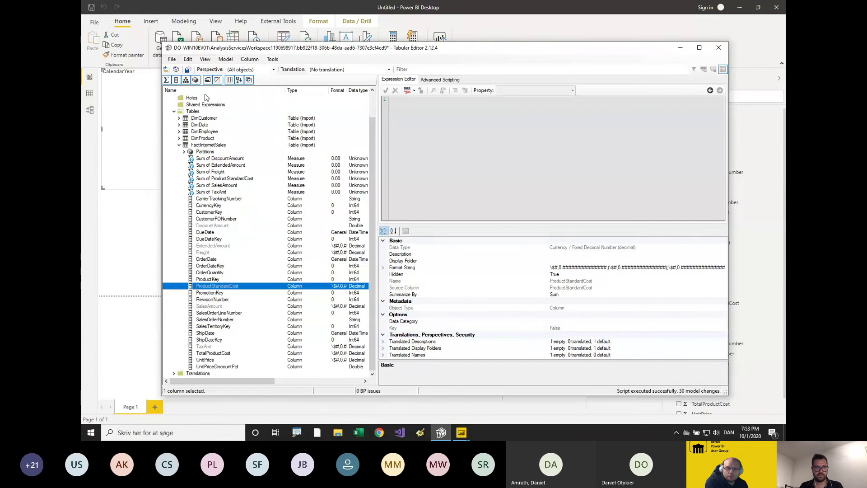
Save the changes back to the connected model and check the FactInternetSales field list in Power BI Desktop.
left_click(188, 69)
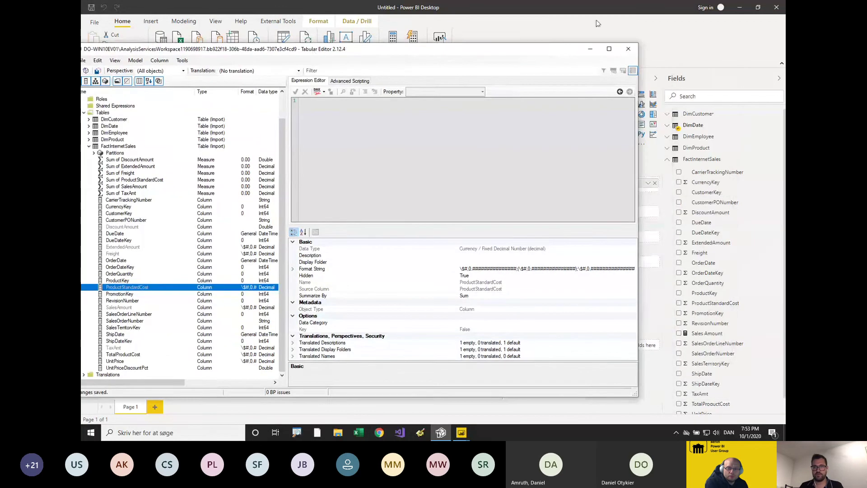
left_click(690, 196)
scroll(708, 316, "down", 1)
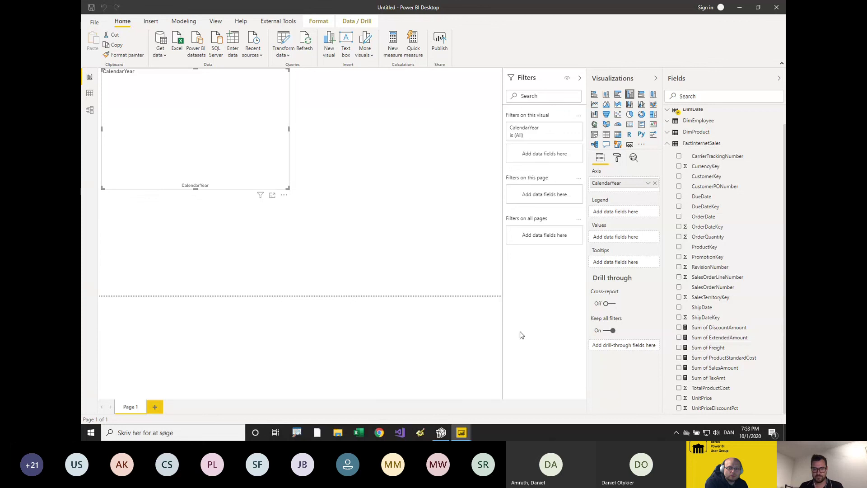
Switch back to Tabular Editor and compare the Sum of Freight measure's expression and description with the script that generates them.
mouse_move(434, 430)
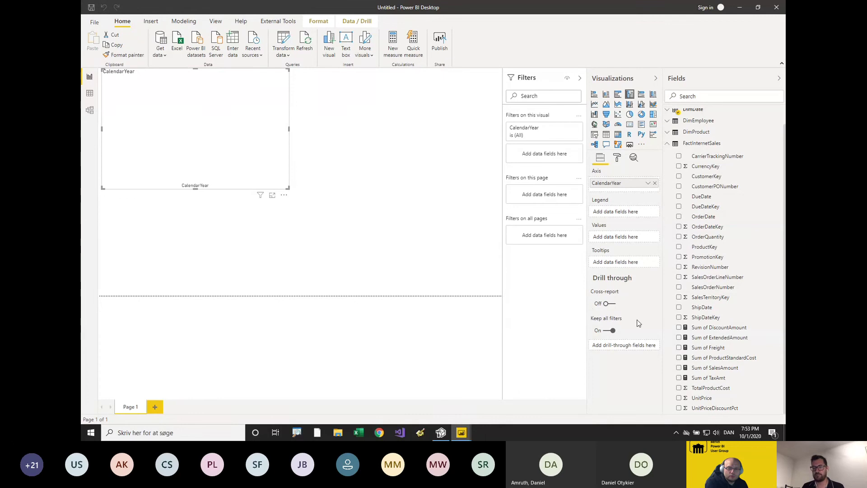
left_click(440, 432)
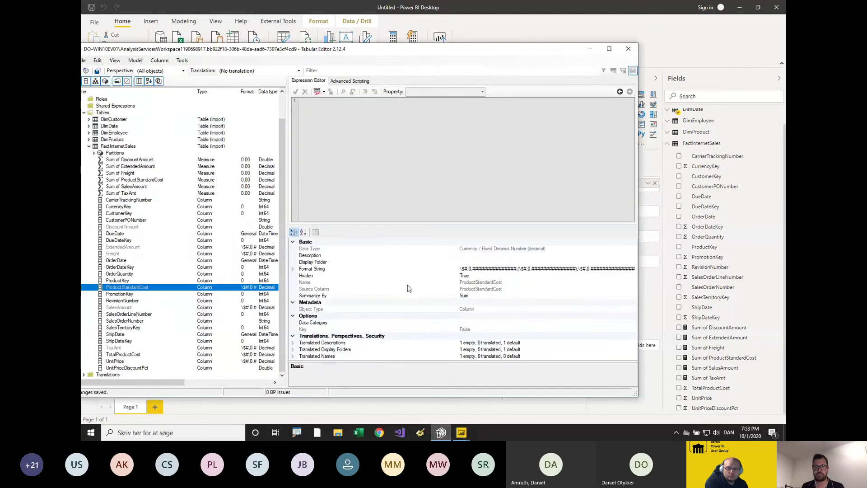
left_click(119, 173)
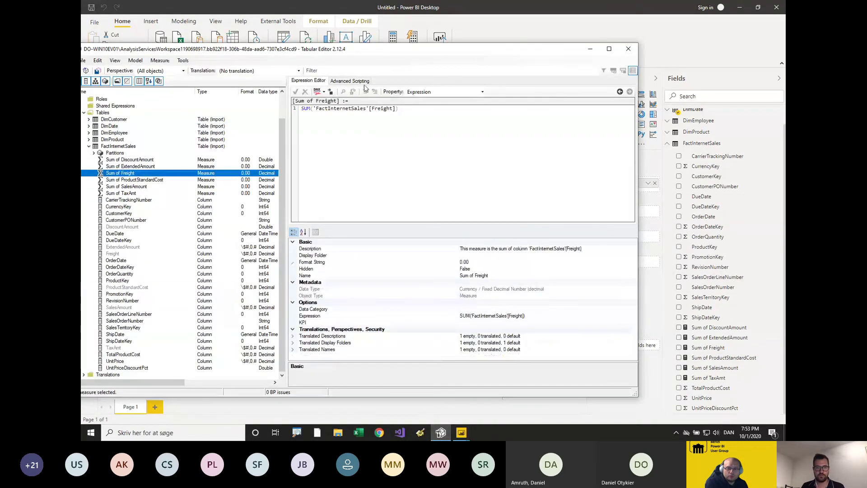
left_click(350, 80)
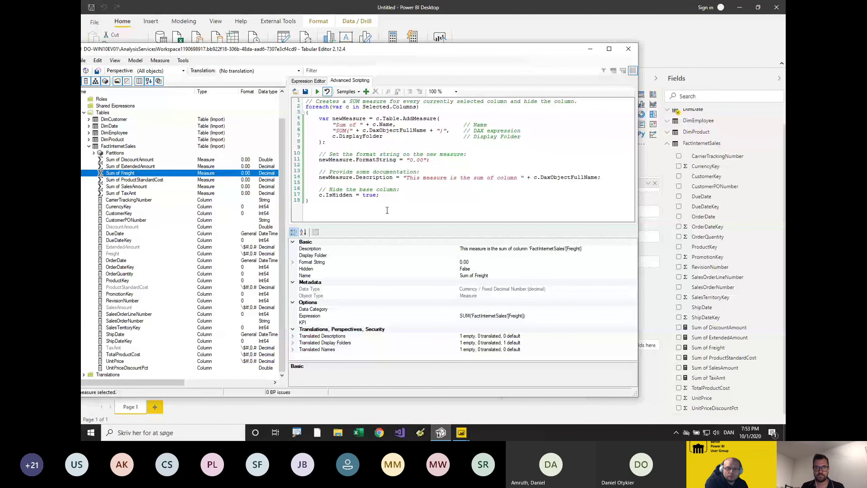
double_click(341, 130)
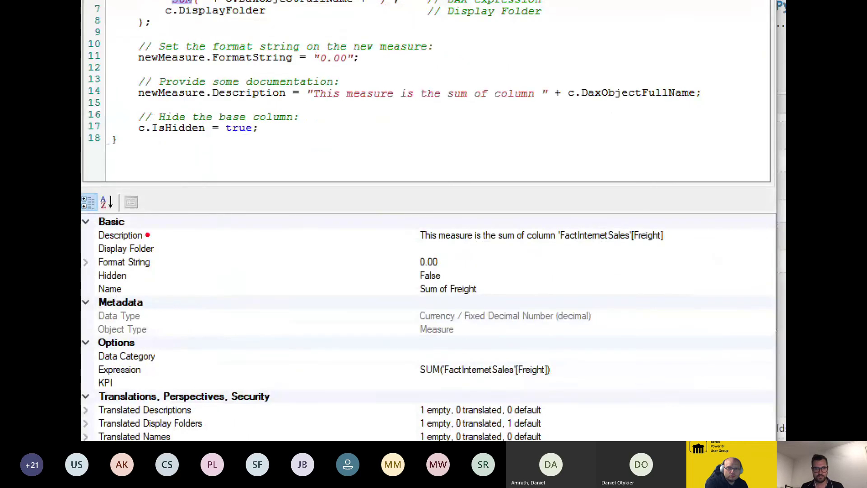
left_click_drag(312, 253, 329, 254)
left_click_drag(501, 243, 640, 249)
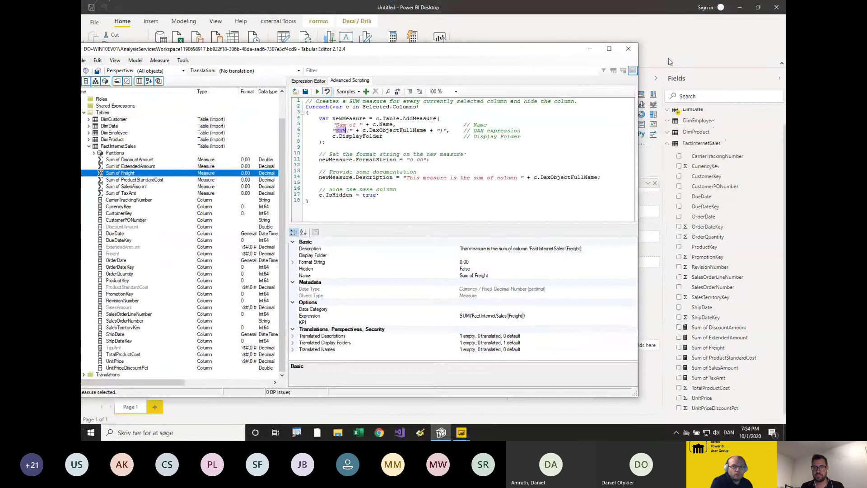
Switch to Power BI Desktop and view the description of the Sum of Freight measure in the field list.
left_click(686, 273)
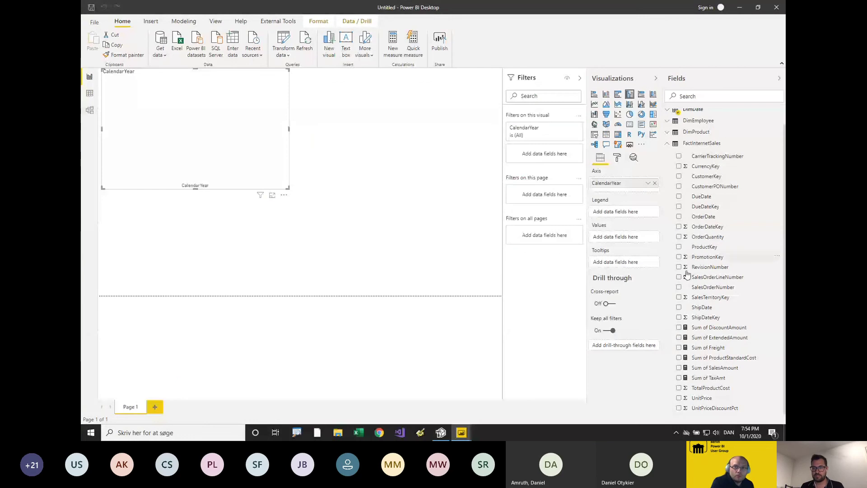
mouse_move(707, 347)
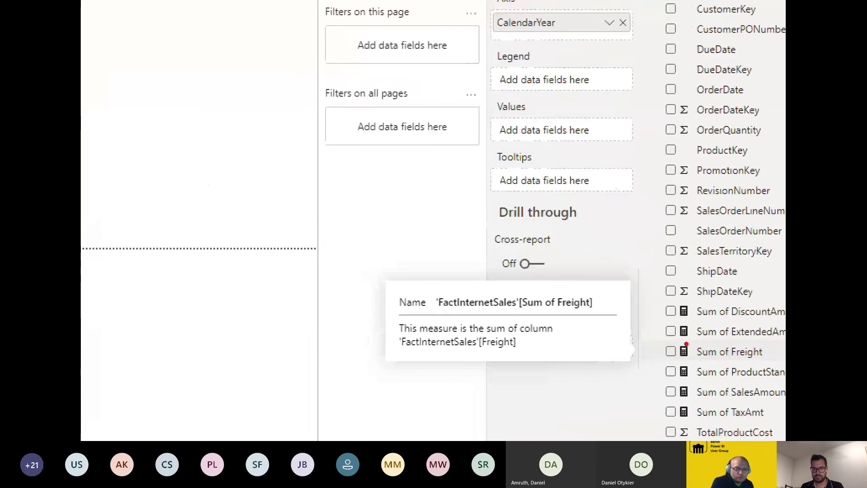
left_click_drag(554, 351, 413, 354)
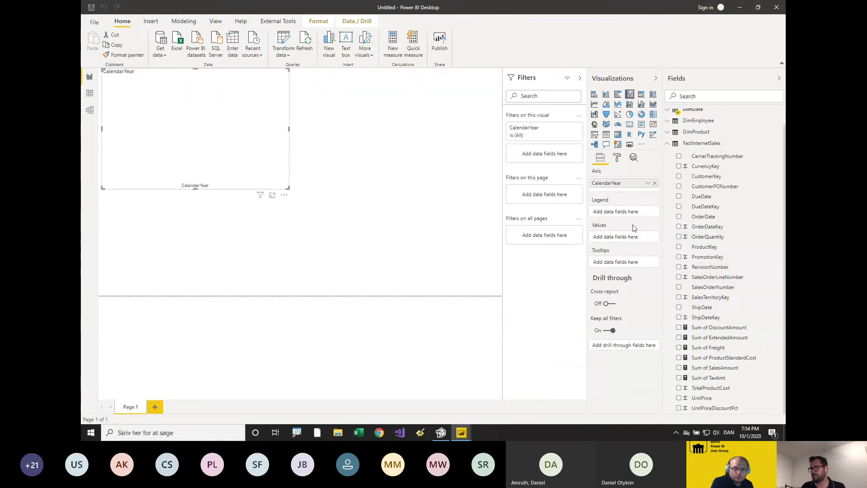
Return to Tabular Editor and look through the commands available for the Sum of DiscountAmount measure.
left_click(440, 432)
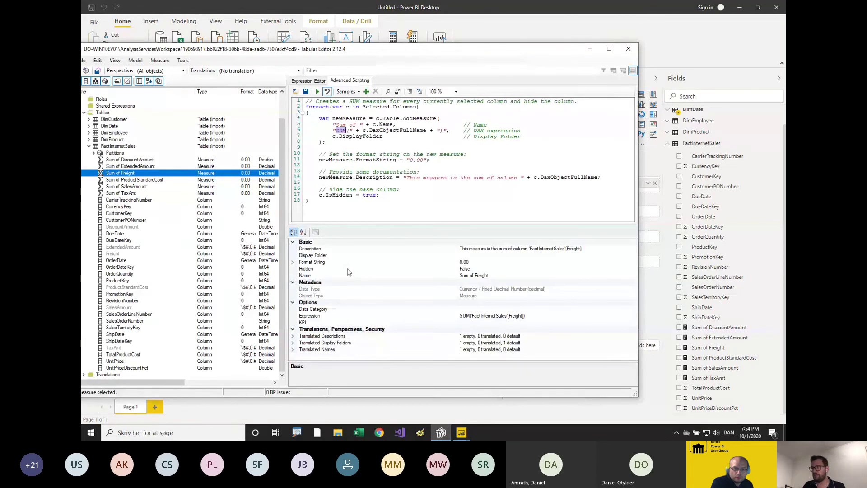
left_click(120, 160)
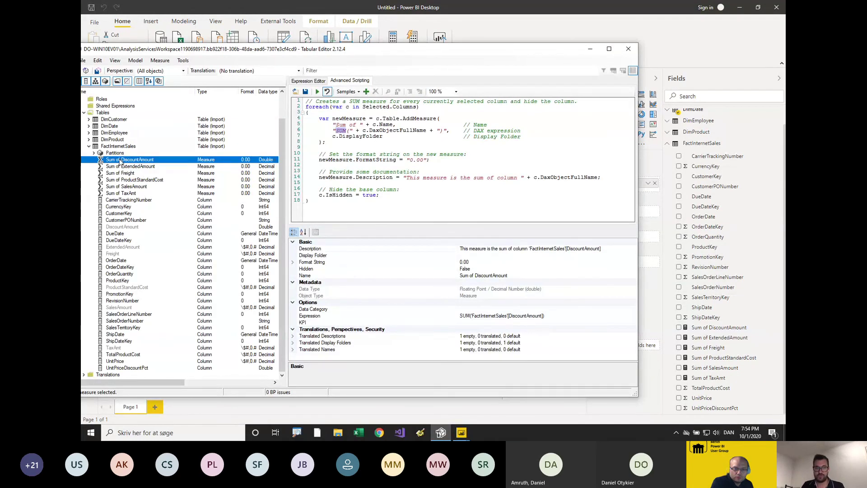
key("shift+F12")
key("Escape")
right_click(124, 161)
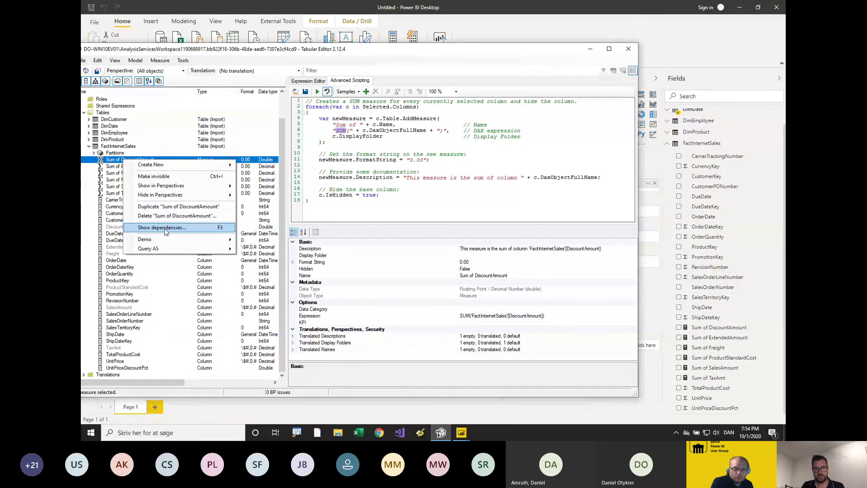
key("Escape")
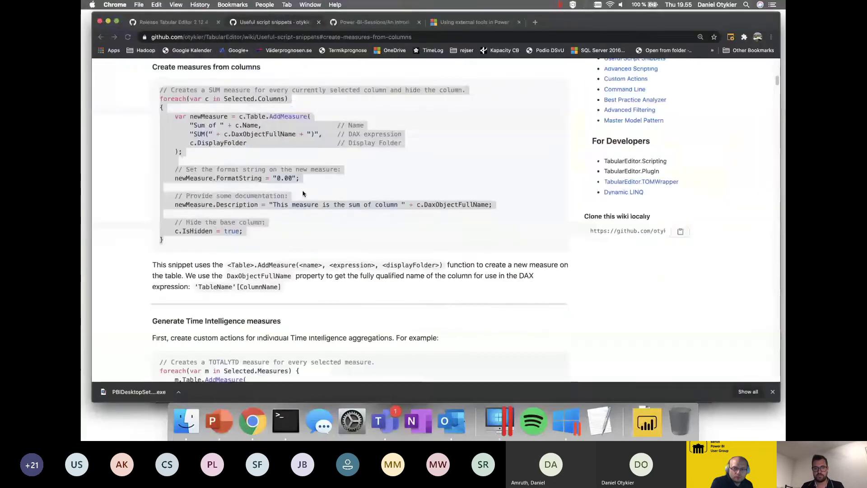
Review the table of contents of the Useful script snippets page in the browser and return to Tabular Editor.
scroll(302, 193, "up", 6)
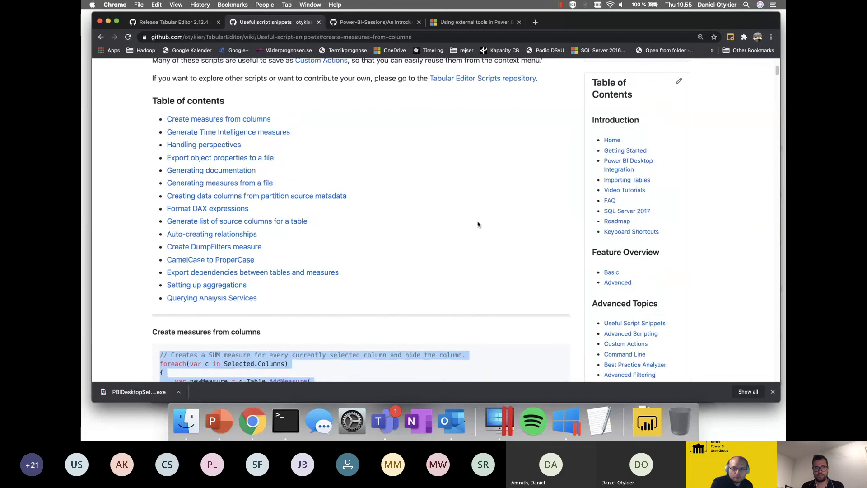
left_click(478, 224)
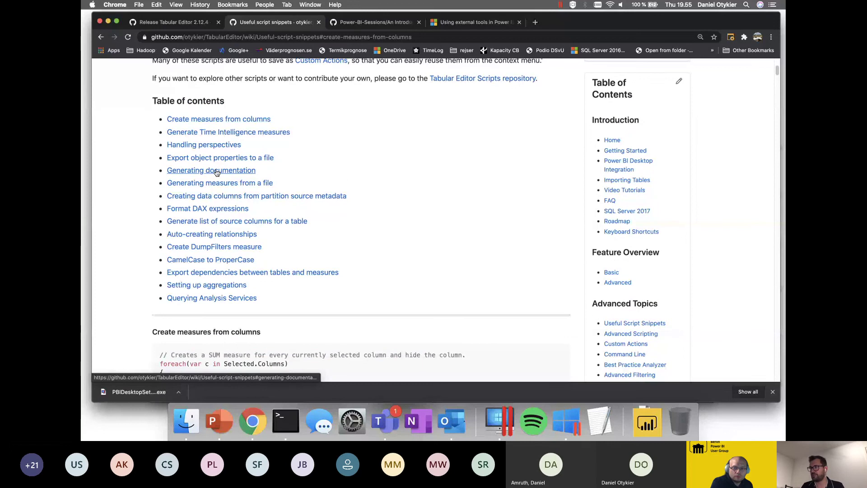
key("ctrl+Right")
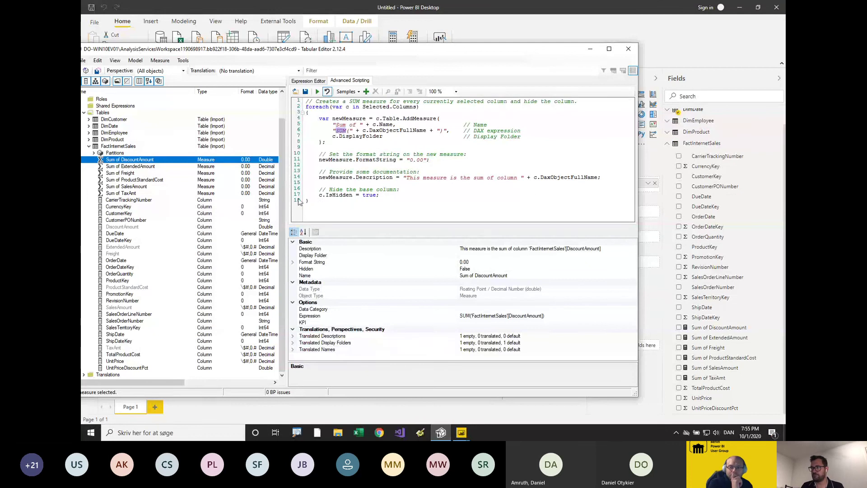
Undo the script run on FactInternetSales and move the Tabular Editor window back into full view.
left_click(174, 221)
key("ctrl+z")
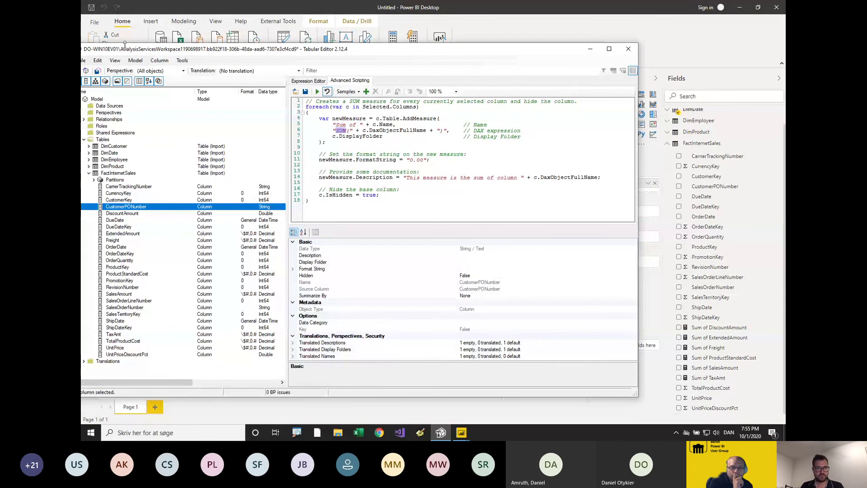
left_click_drag(124, 47, 211, 49)
left_click(185, 62)
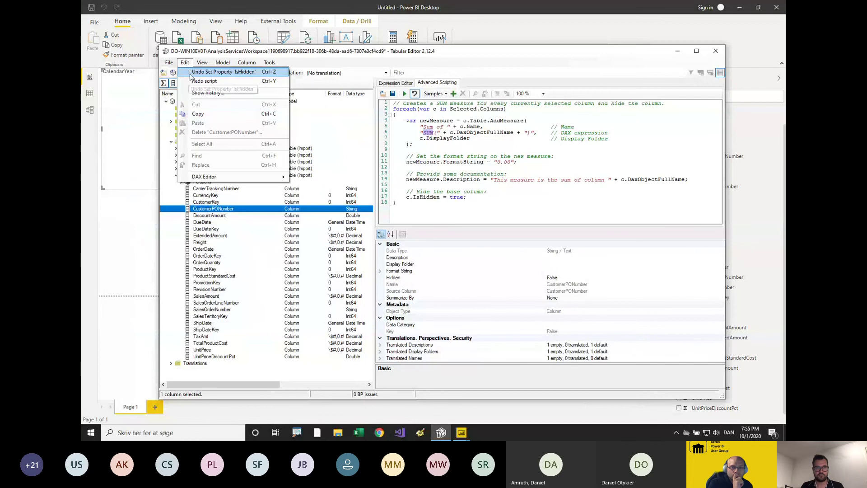
left_click(186, 63)
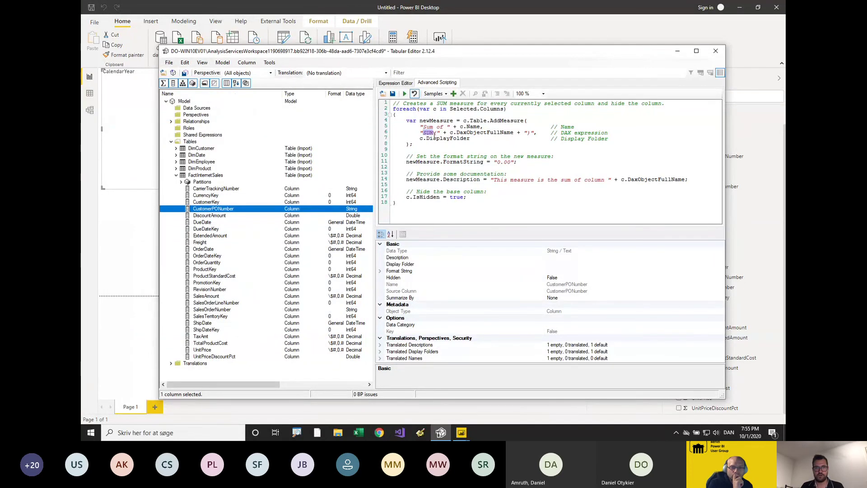
left_click_drag(480, 174, 480, 180)
left_click(470, 204)
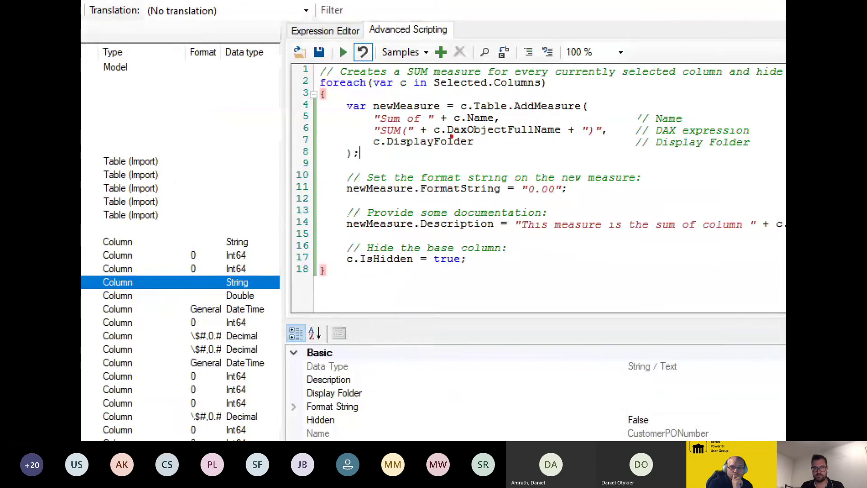
left_click_drag(427, 143, 445, 143)
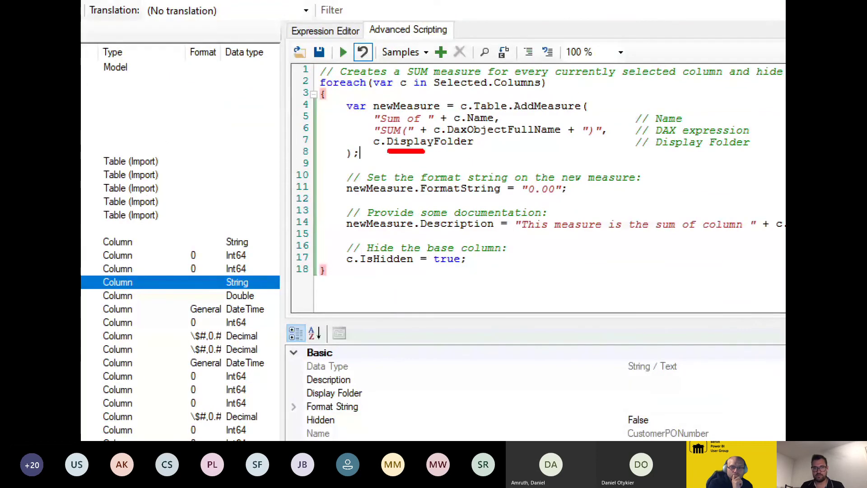
mouse_move(378, 149)
left_mouse_down()
mouse_move(370, 148)
mouse_move(382, 147)
left_mouse_up()
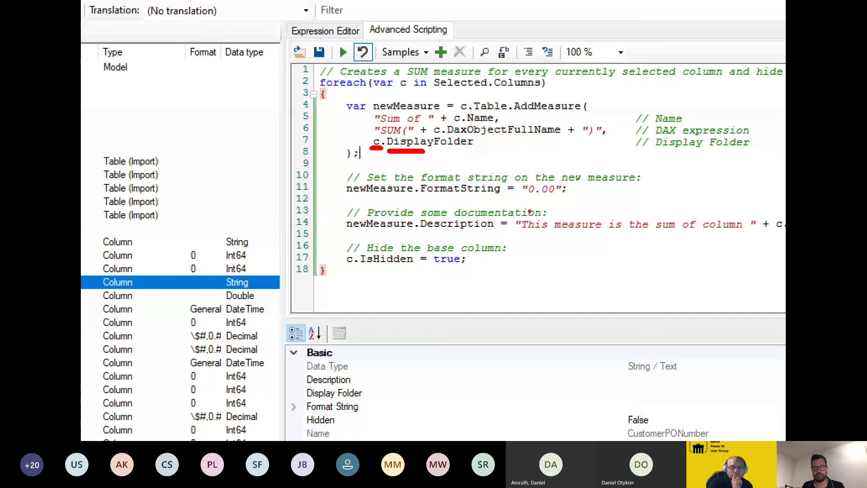
key("Escape")
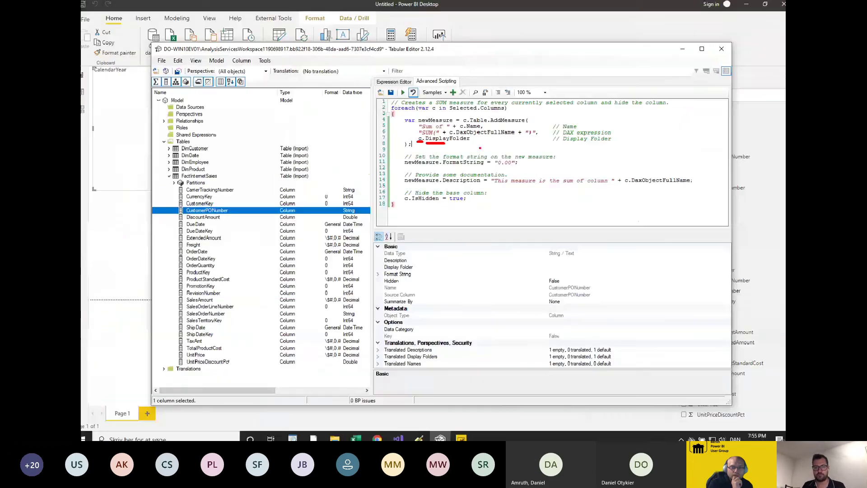
Replace the c.DisplayFolder argument of AddMeasure in the script with the string "Auto-generated measures".
left_click_drag(470, 138, 419, 138)
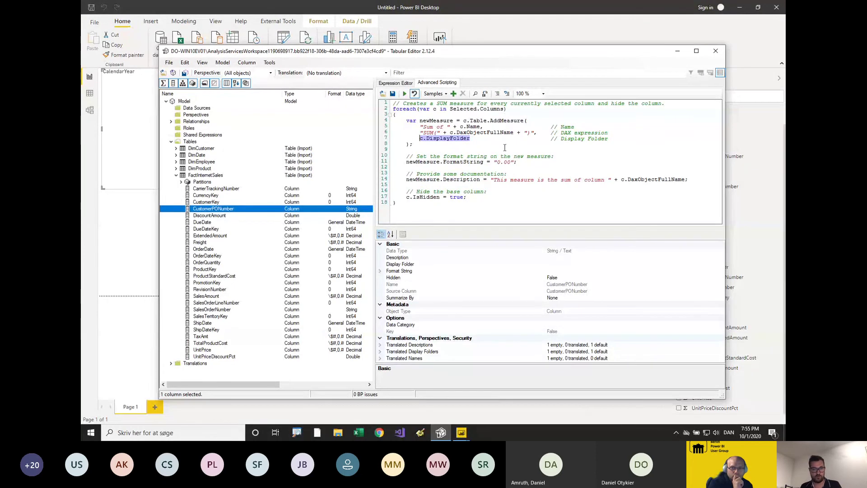
type("\"\"")
key("Left")
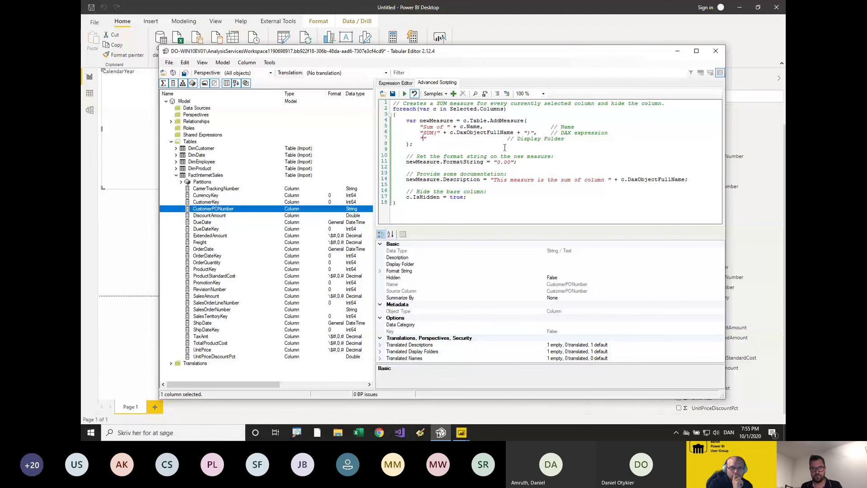
type("Auto-generate")
type("d measures")
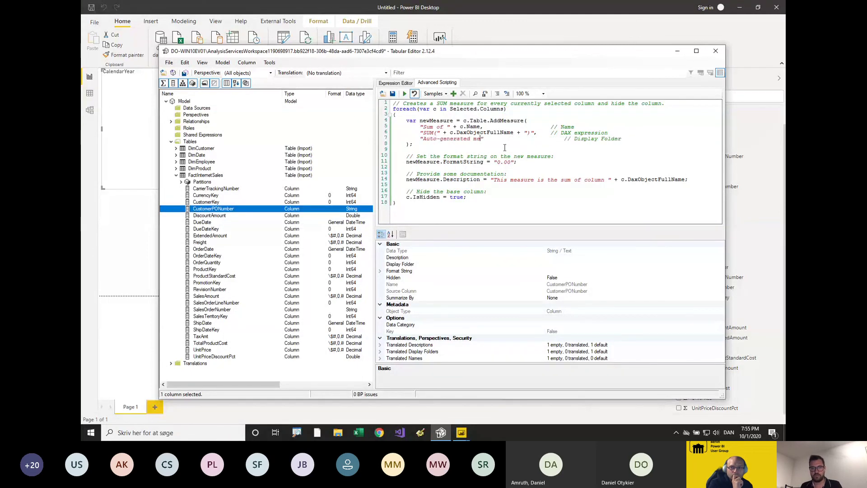
Select the DiscountAmount, ExtendedAmount, Freight, SalesAmount and TaxAmt columns of FactInternetSales and run the script on them.
left_click(268, 189)
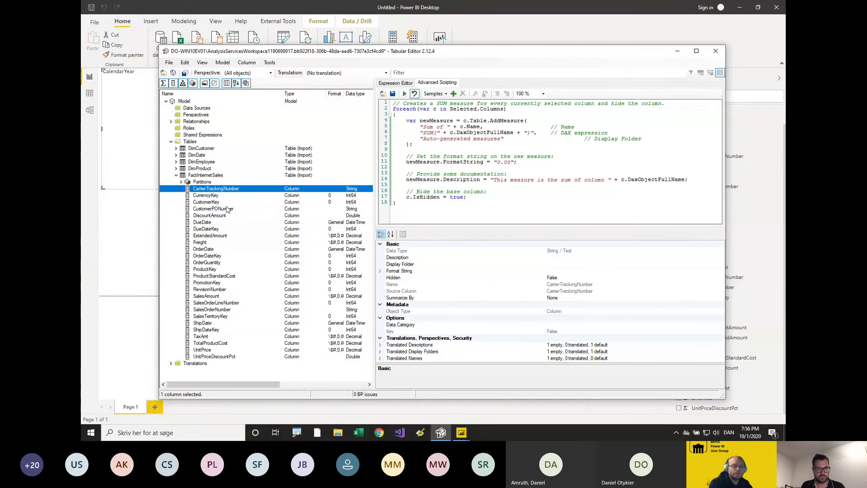
left_click(225, 215)
left_click(210, 235, "ctrl")
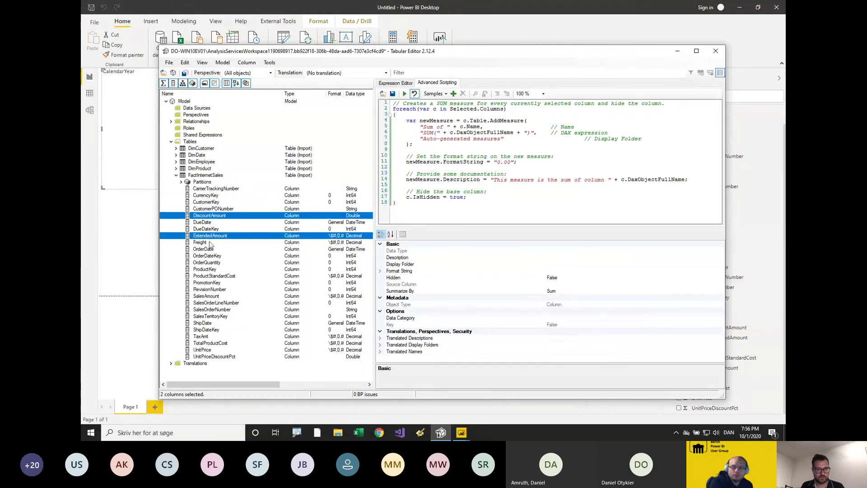
left_click(211, 242, "ctrl")
left_click(216, 296, "ctrl")
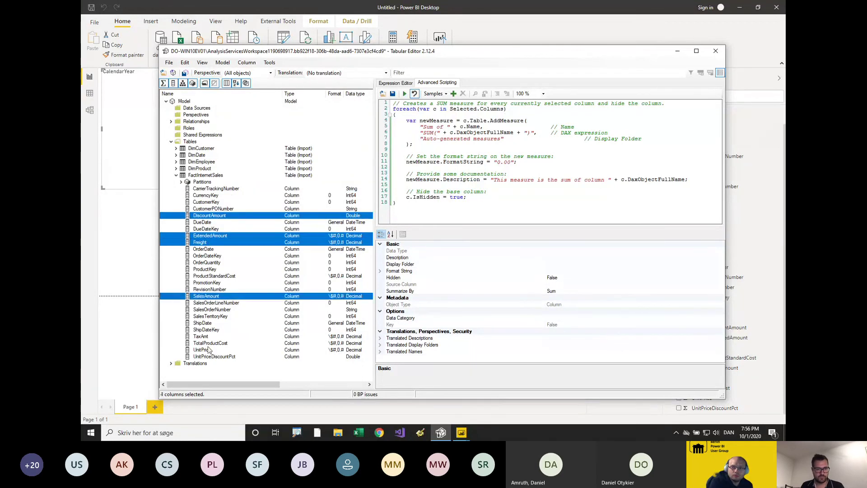
left_click(203, 336, "ctrl")
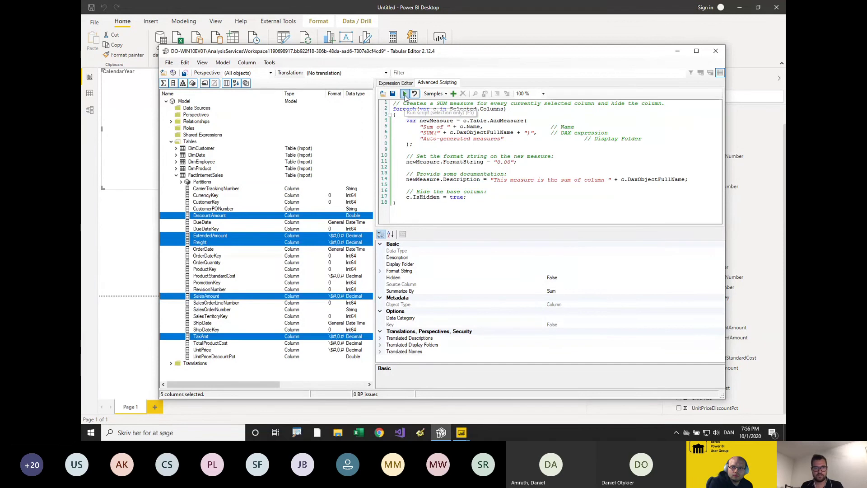
left_click(404, 93)
Inspect the Sum of SalesAmount measure in the Auto-generated measures folder and undo the script run.
left_click(181, 188)
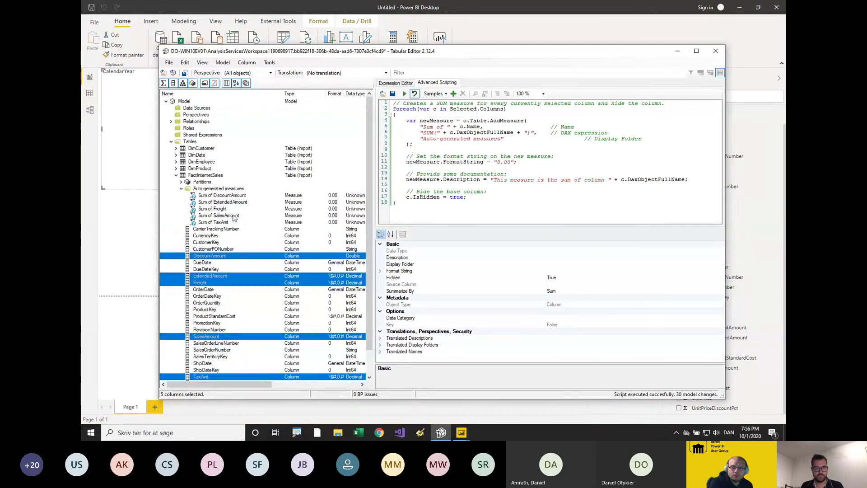
left_click(227, 215)
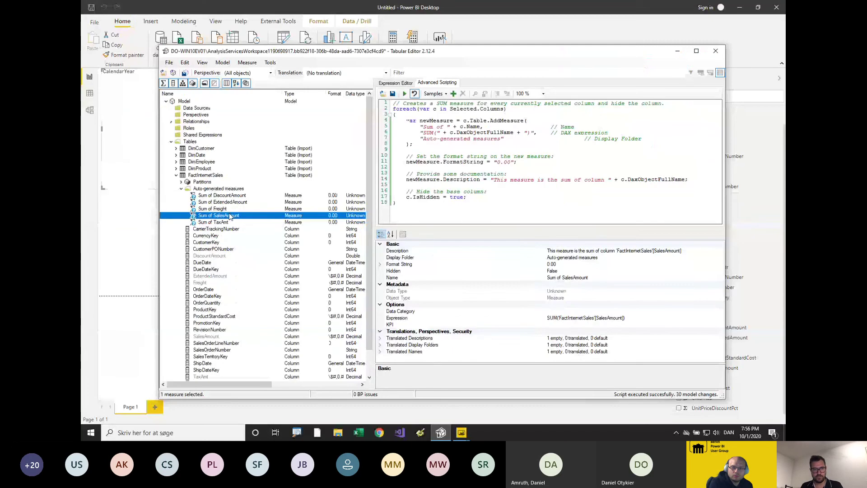
key("ctrl+z")
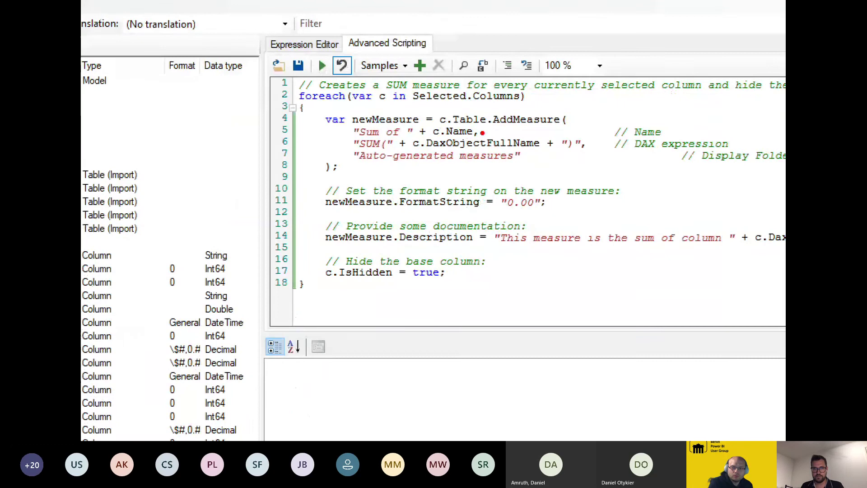
mouse_move(478, 125)
left_mouse_down()
mouse_move(487, 124)
mouse_move(450, 128)
mouse_move(556, 129)
left_mouse_up()
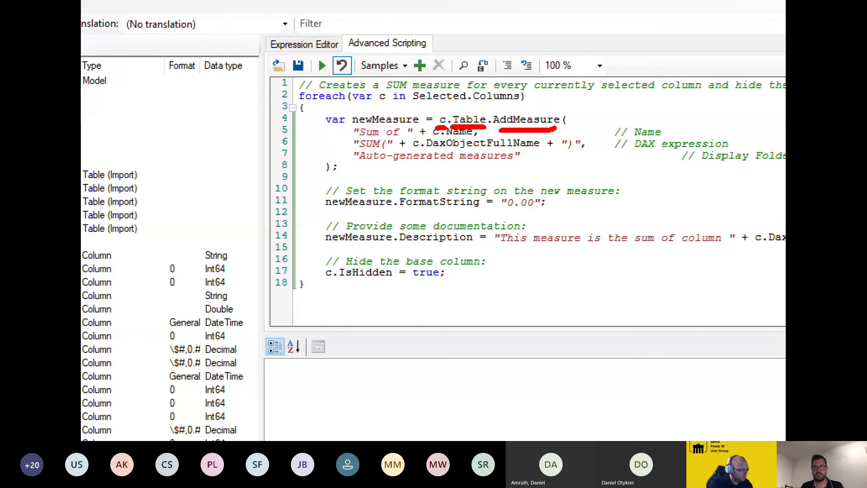
key("Escape")
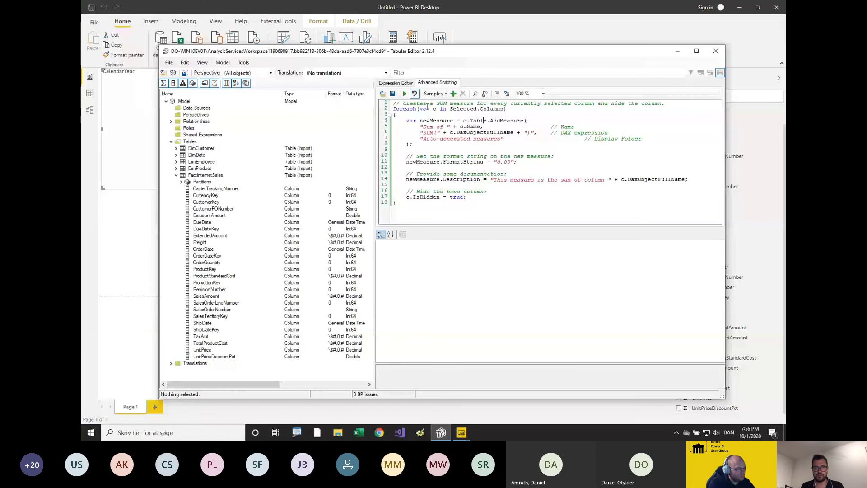
Declare a destinationTable variable at the start of the script and assign it Model.Tables["DimDate"].
key("Return")
key("Return")
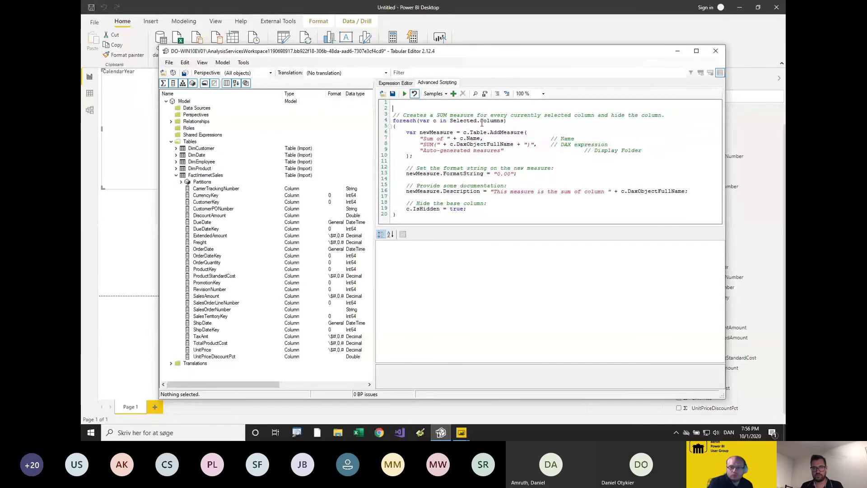
key("Up")
key("Up")
type("var ")
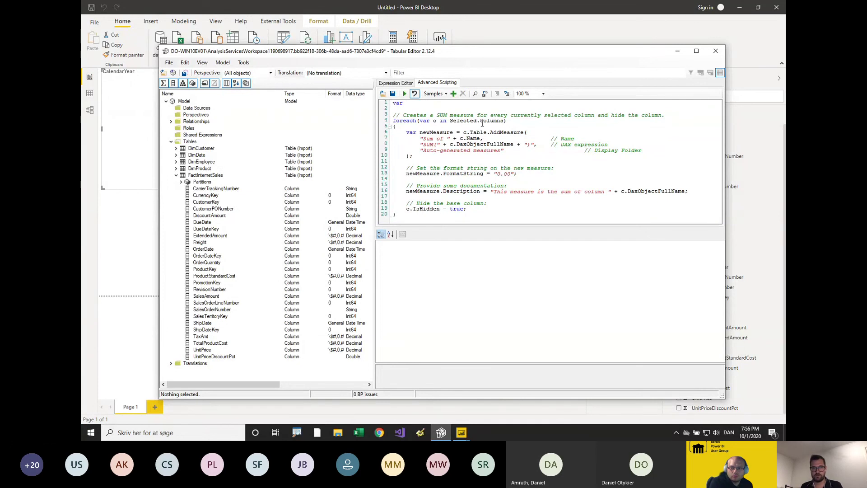
type("destinationTba")
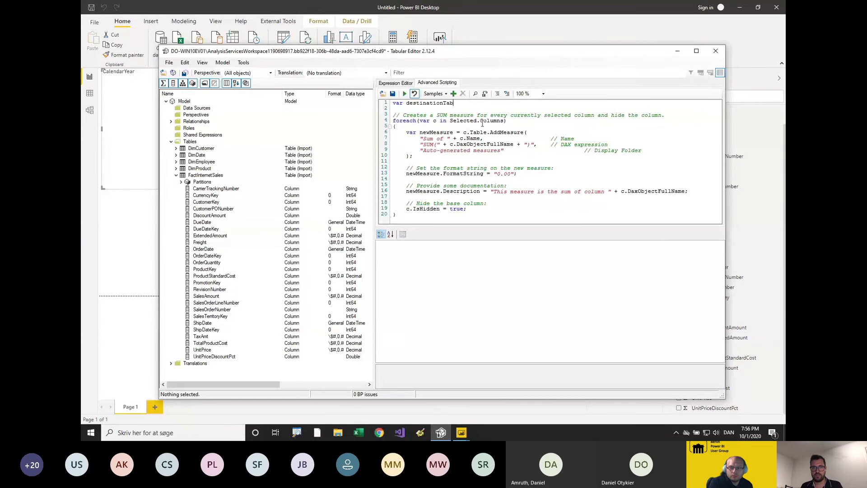
type("le ")
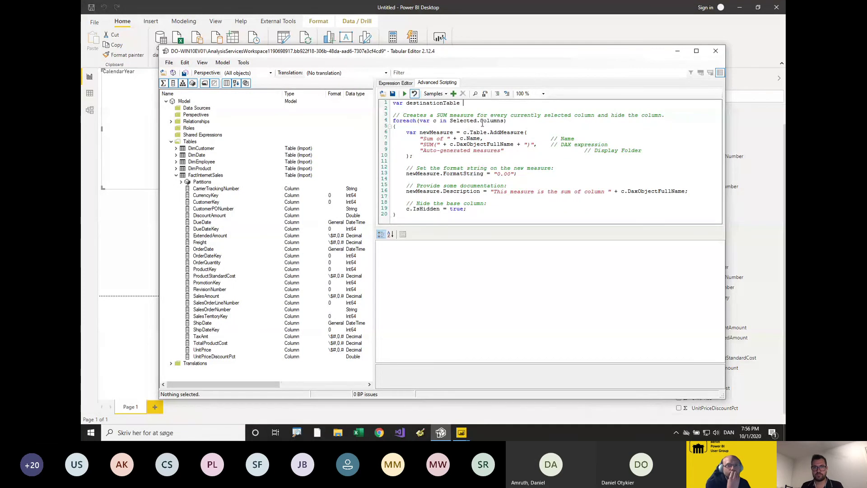
type("=")
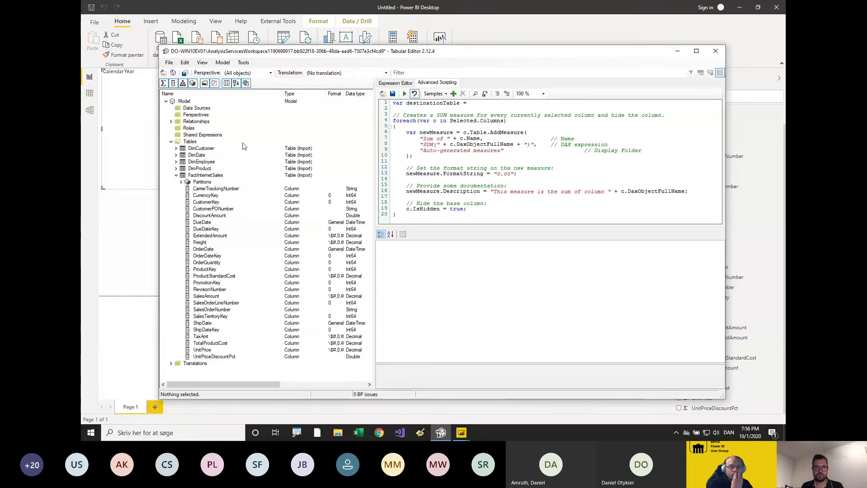
left_click_drag(201, 155, 474, 103)
left_click(558, 105)
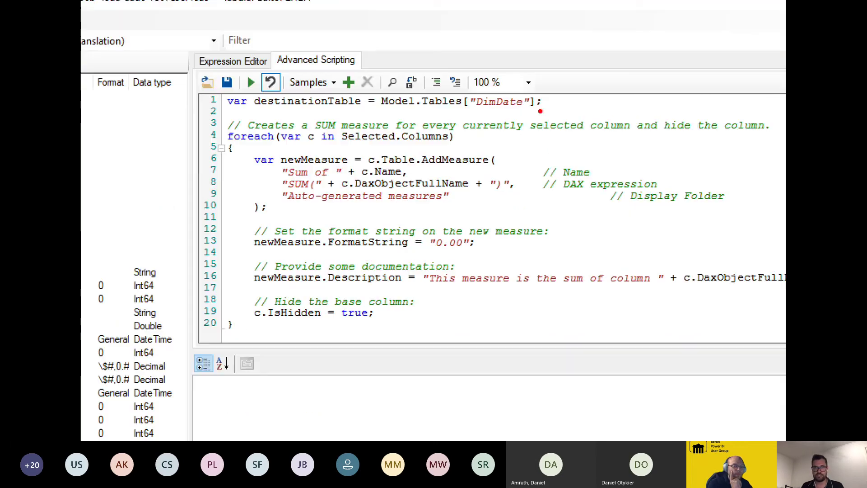
left_click_drag(550, 108, 474, 111)
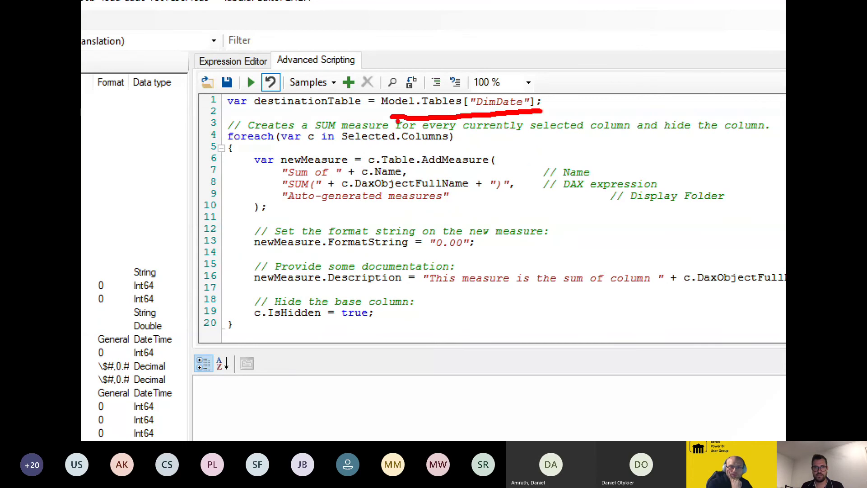
key("Escape")
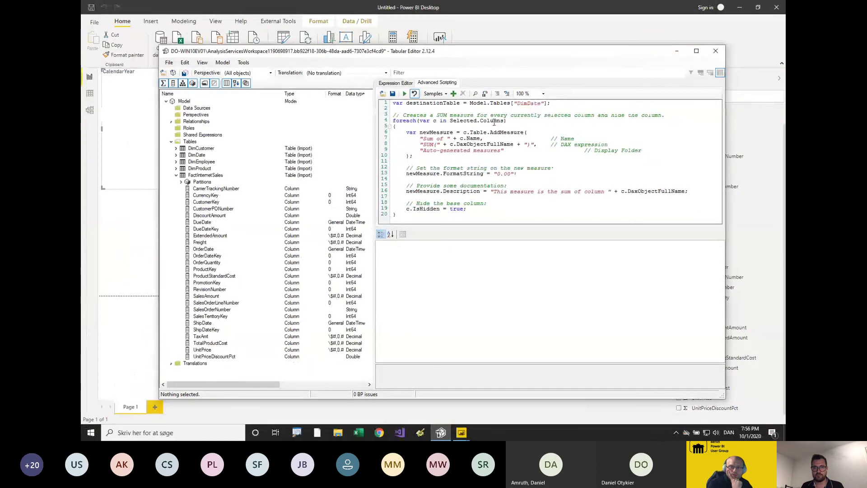
Replace c.Table with destinationTable in the script's AddMeasure call.
double_click(492, 132)
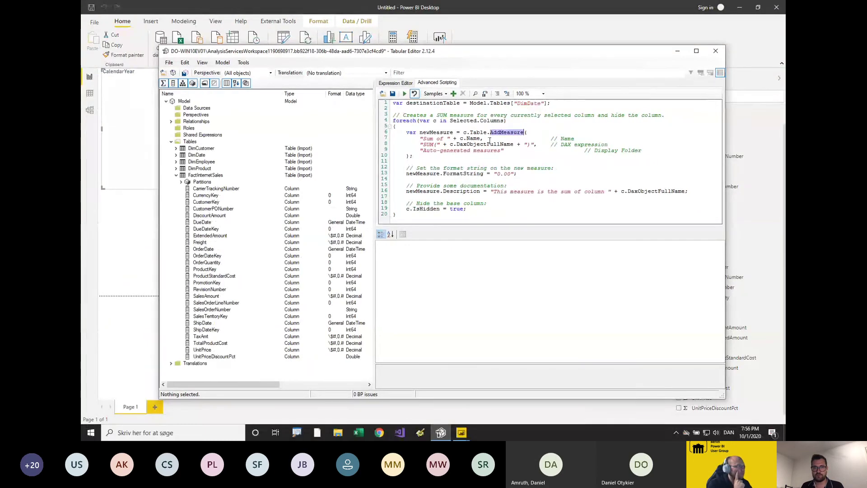
mouse_move(487, 133)
left_mouse_down()
mouse_move(464, 133)
mouse_move(486, 133)
left_mouse_up()
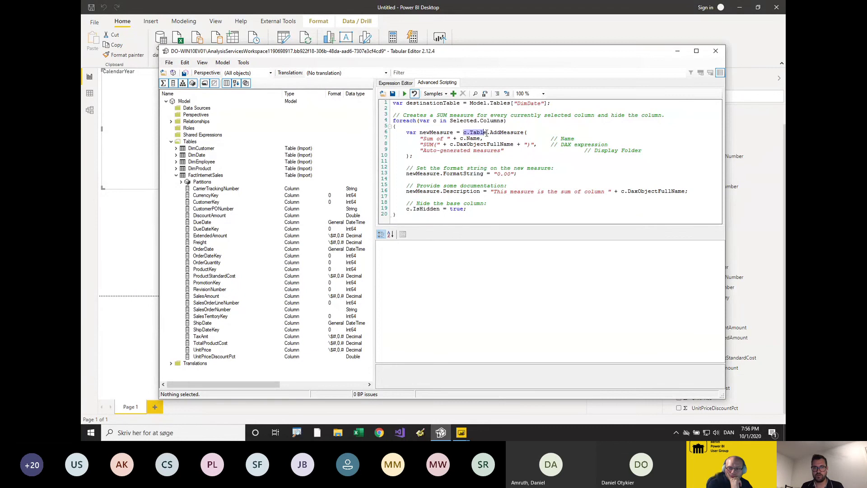
type("destination")
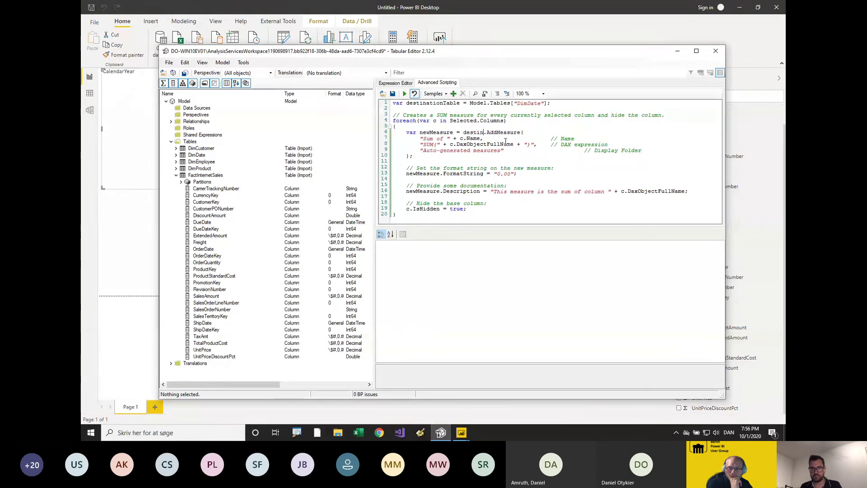
type("Table")
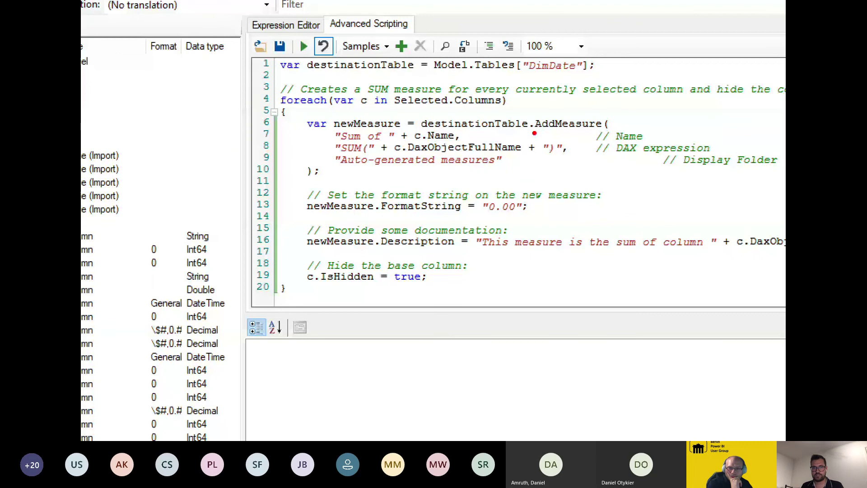
left_click_drag(520, 137, 587, 135)
left_click_drag(436, 75, 587, 82)
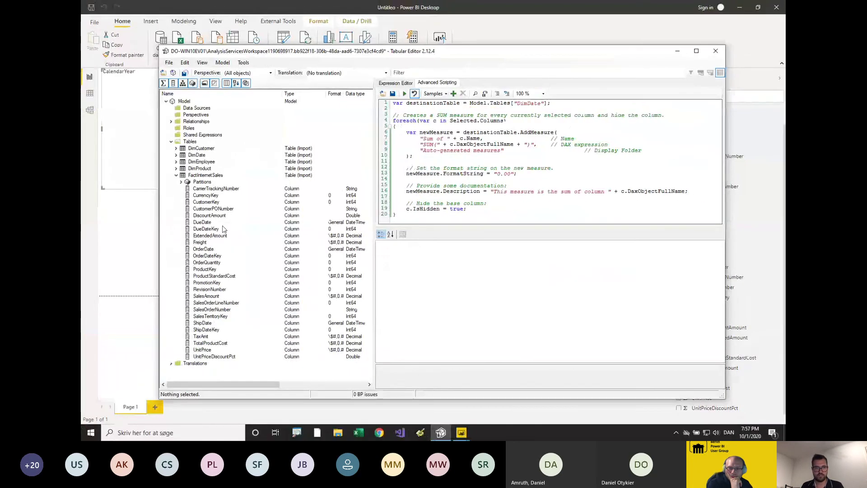
left_click(87, 316)
Generate measures in DimDate by running the edited script on FactInternetSales' DiscountAmount, ExtendedAmount, Freight, SalesAmount and TaxAmt columns.
left_click(219, 215)
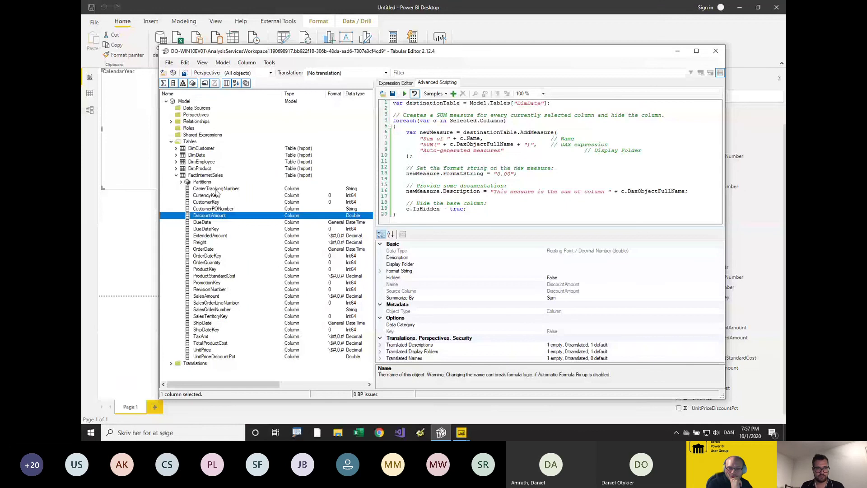
left_click(208, 236, "ctrl")
left_click(207, 237, "ctrl")
left_click(207, 236, "ctrl")
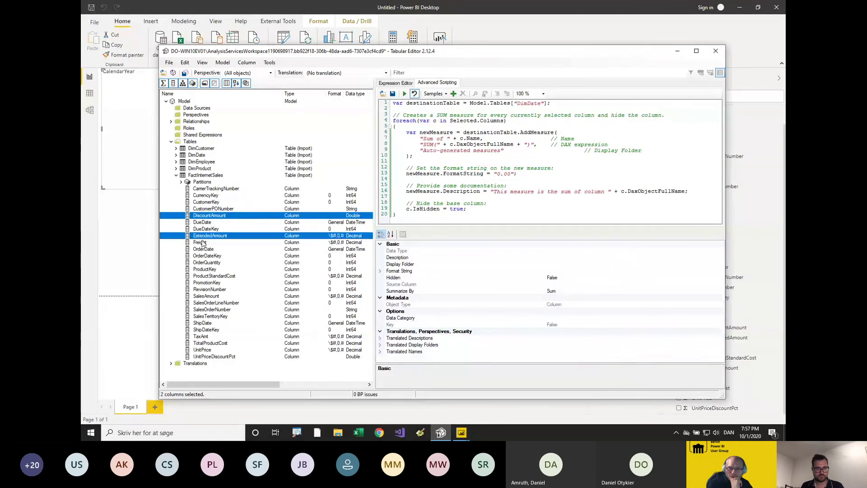
left_click(200, 242, "ctrl")
left_click(206, 296, "ctrl")
left_click(201, 336, "ctrl")
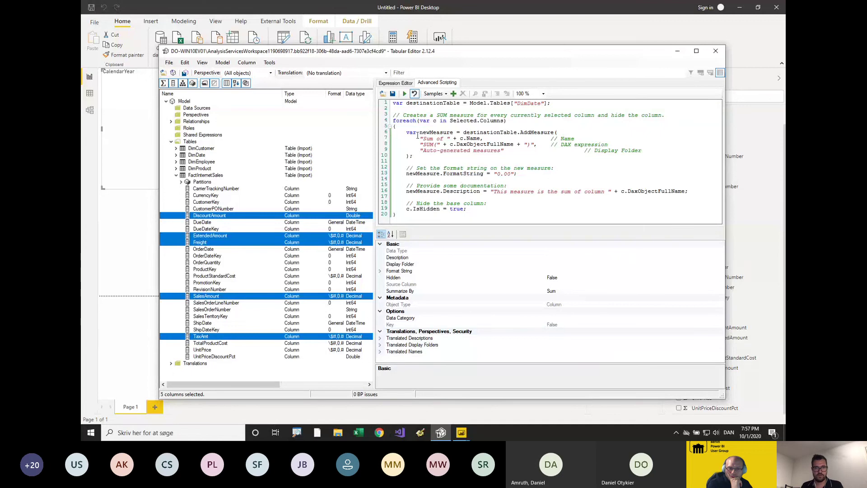
left_click(404, 93)
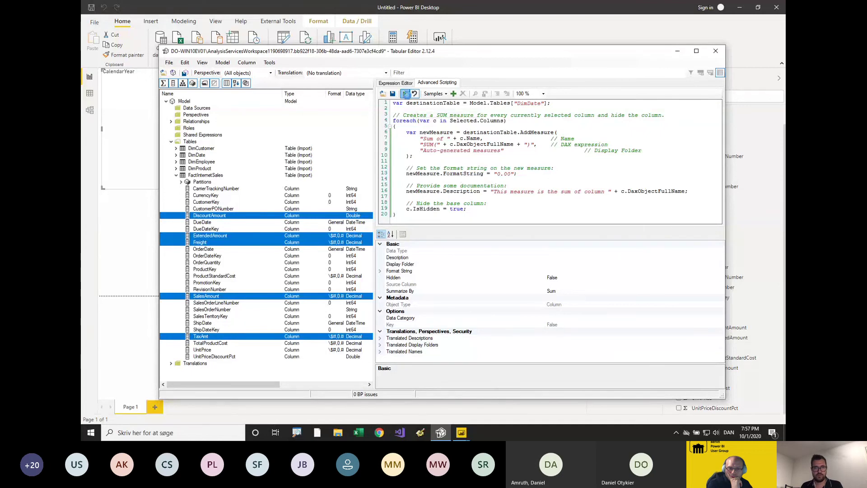
Inspect the generated SUM measures in DimDate's Auto-generated measures folder.
left_click(218, 203)
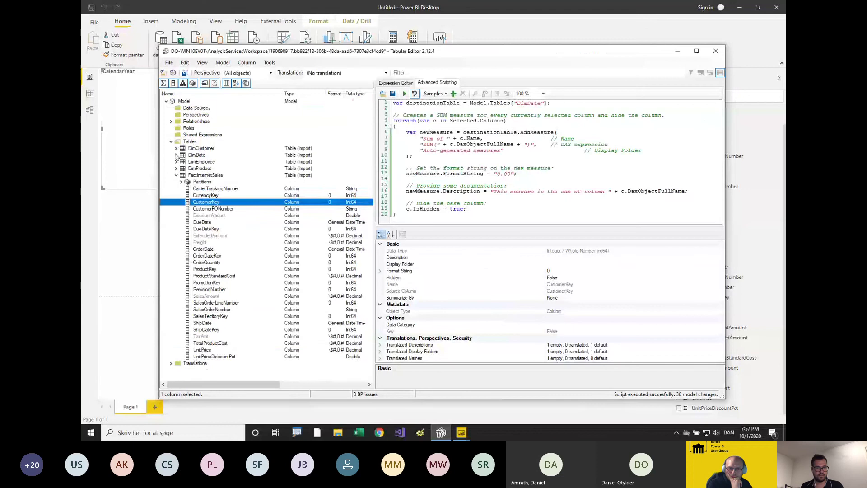
left_click(145, 99)
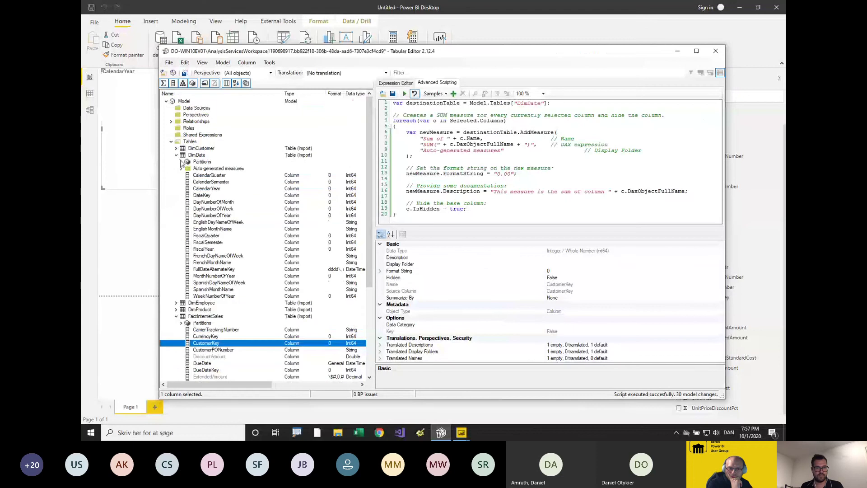
left_click(182, 168)
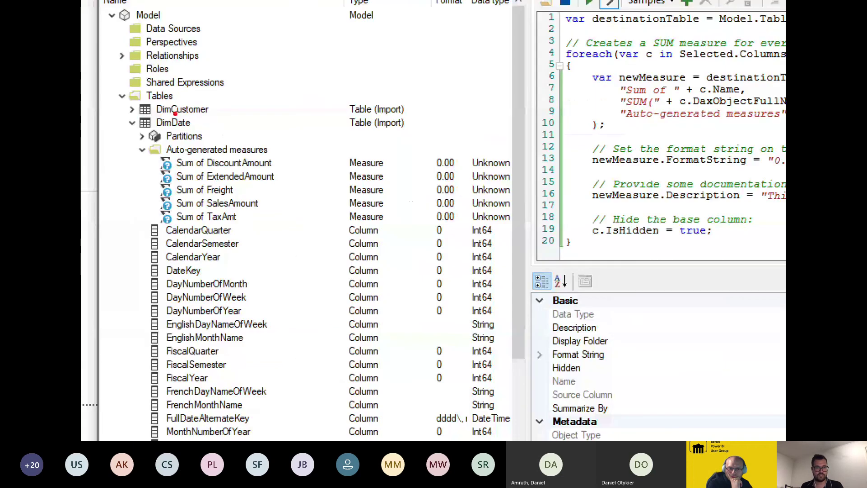
left_click_drag(137, 112, 207, 121)
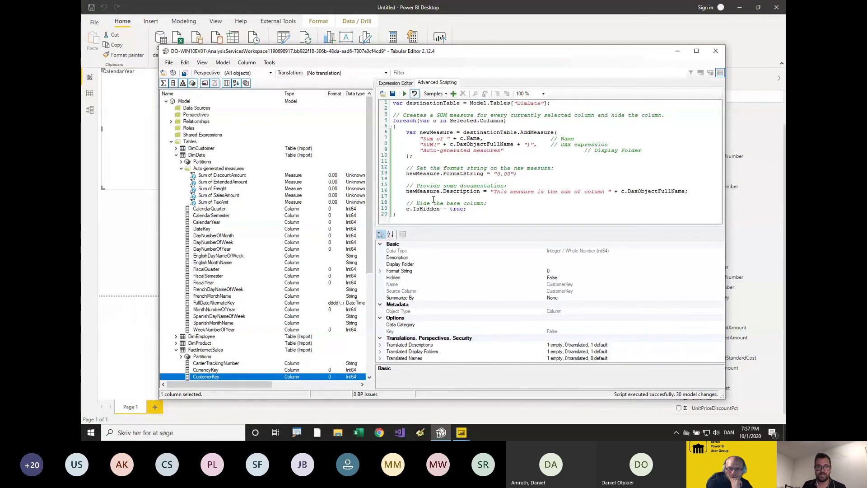
Switch to Chrome and open the elegantbi.com website in a new tab.
key("ctrl+Left")
key("ctrl+Left")
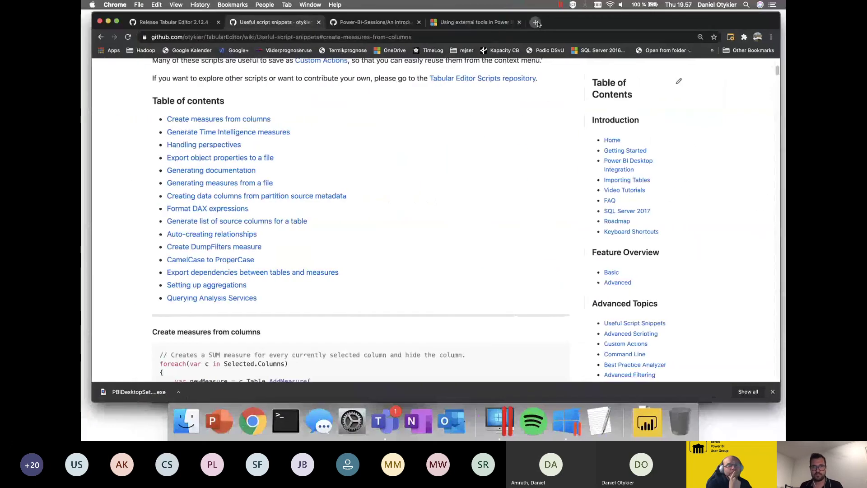
left_click(537, 22)
type("elegantbi")
key("Return")
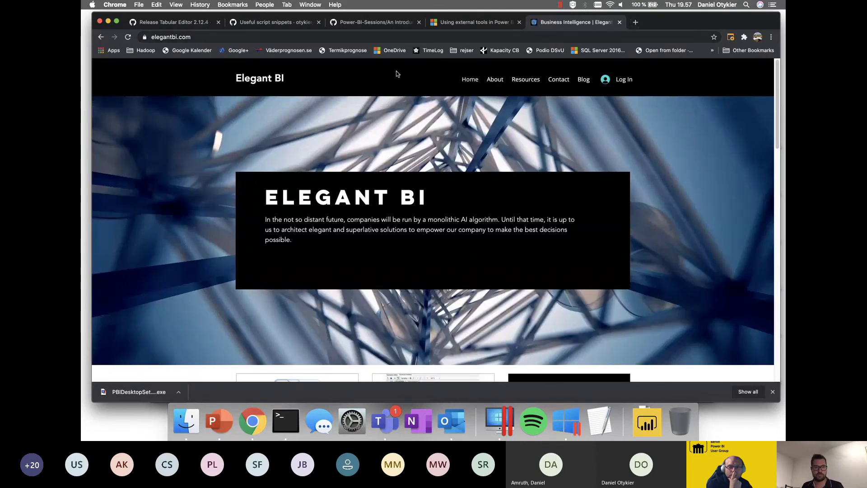
Find the Model Auto Build post on the Elegant BI blog and open it, selecting its web address.
left_click(581, 81)
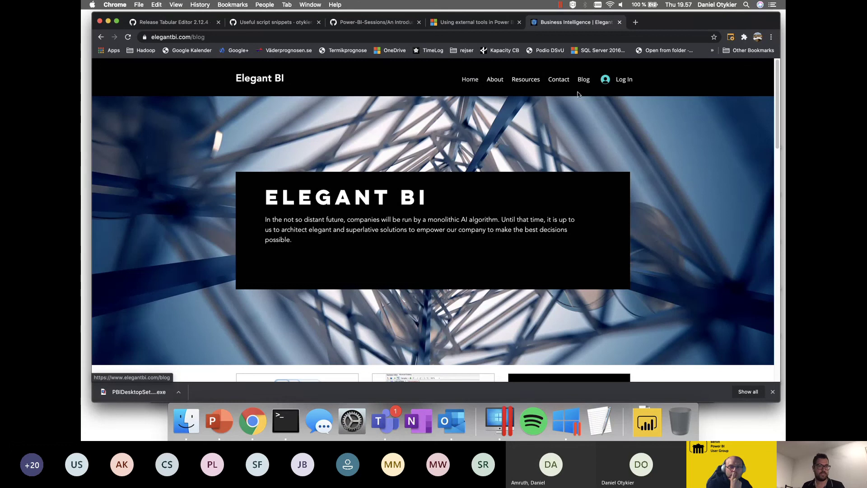
scroll(444, 236, "down", 5)
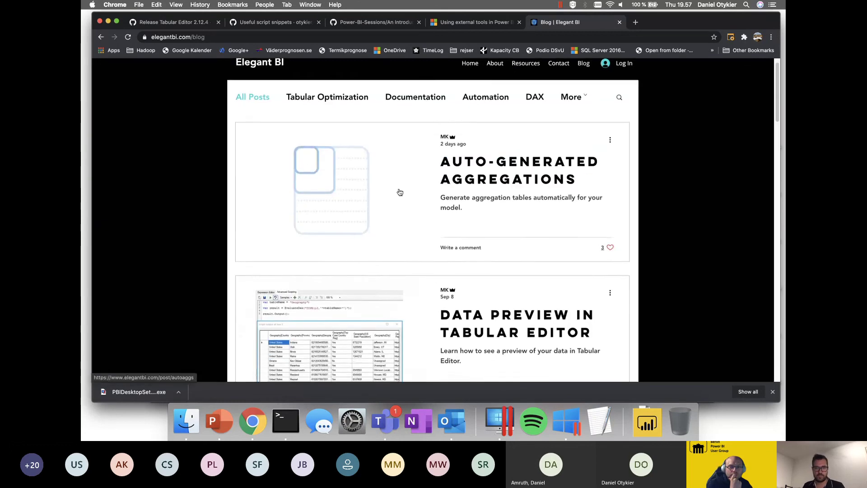
scroll(444, 236, "down", 14)
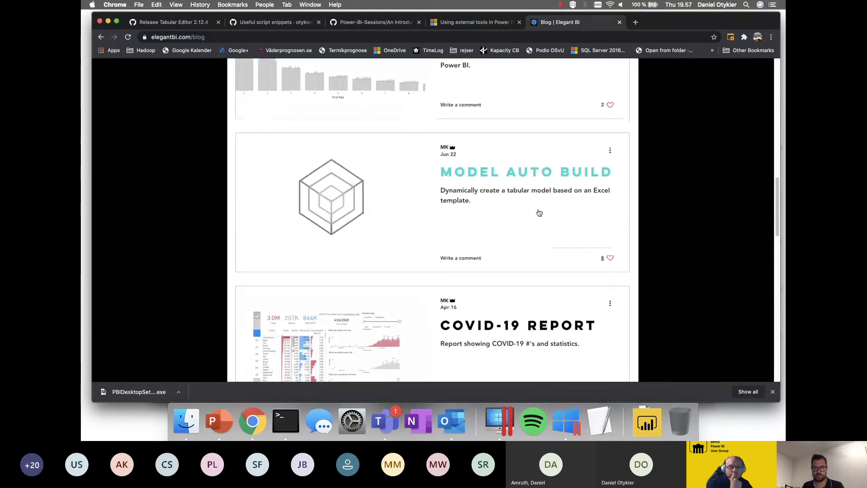
left_click(517, 187)
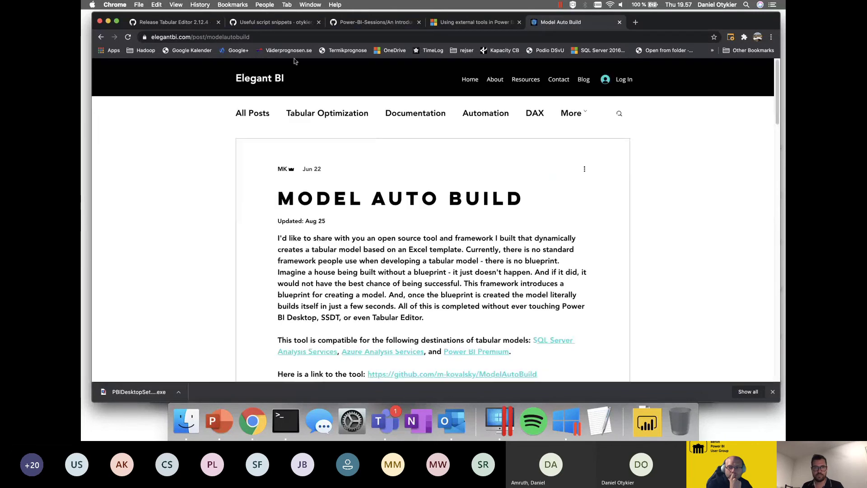
key("super+l")
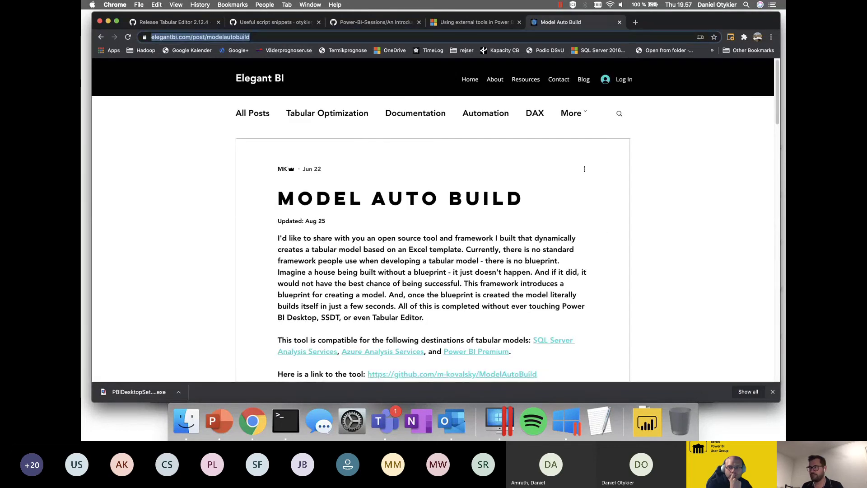
Switch back from Chrome to the Tabular Editor window with the measure script.
key("super+Tab")
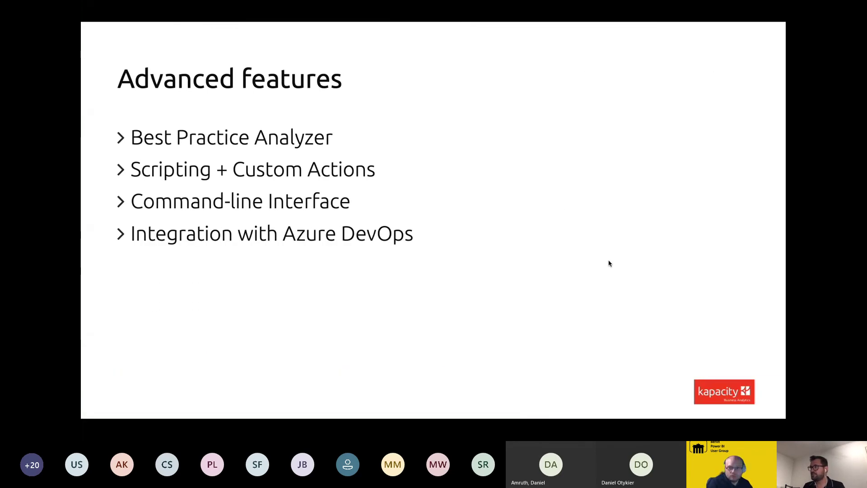
key("ctrl+Left")
key("ctrl+Right")
key("ctrl+Right")
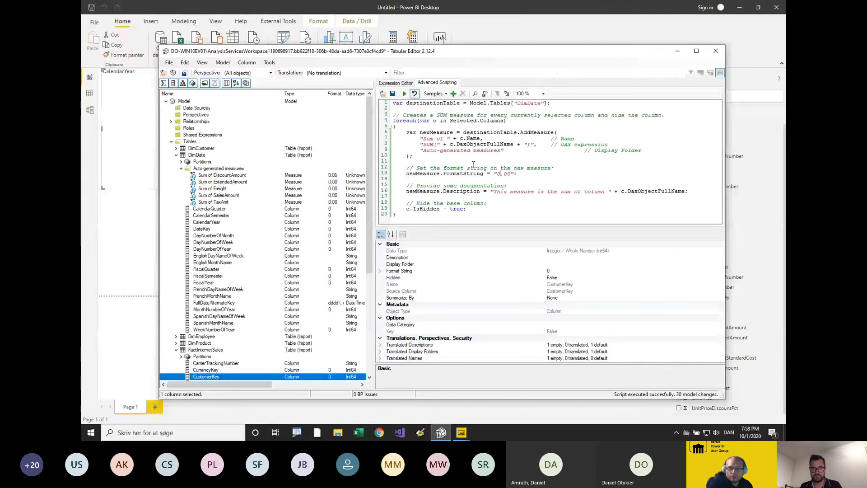
key("ctrl+a")
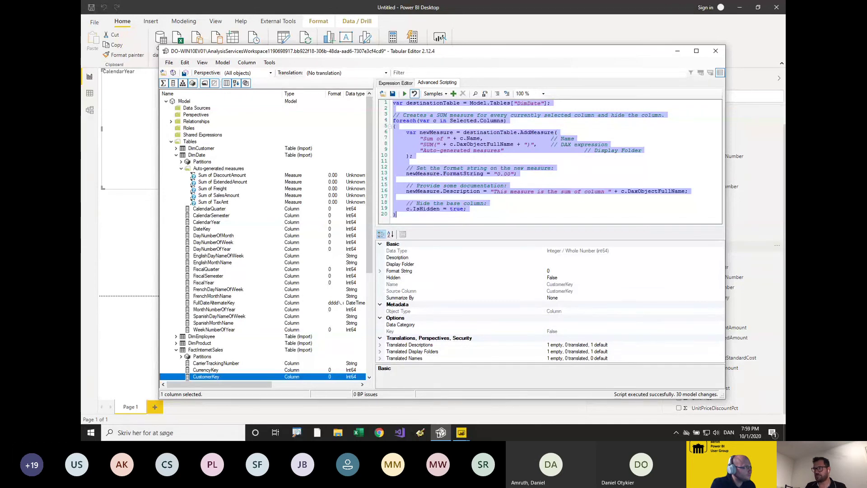
left_click(478, 30)
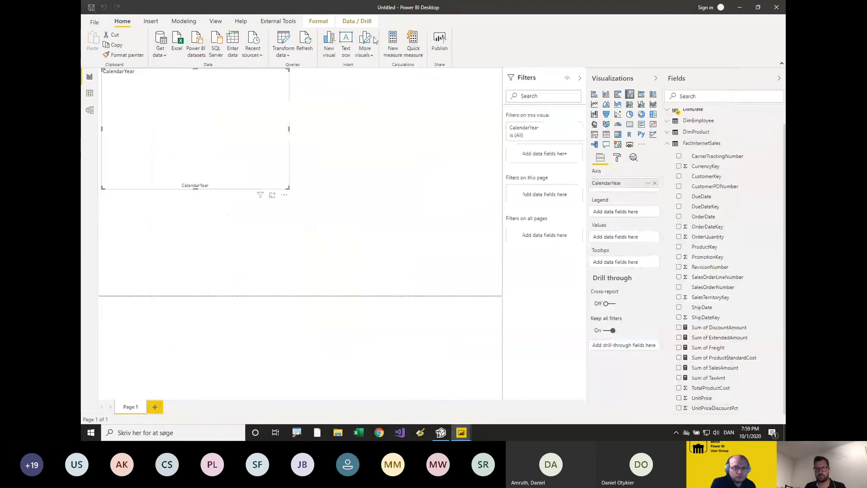
left_click(174, 23)
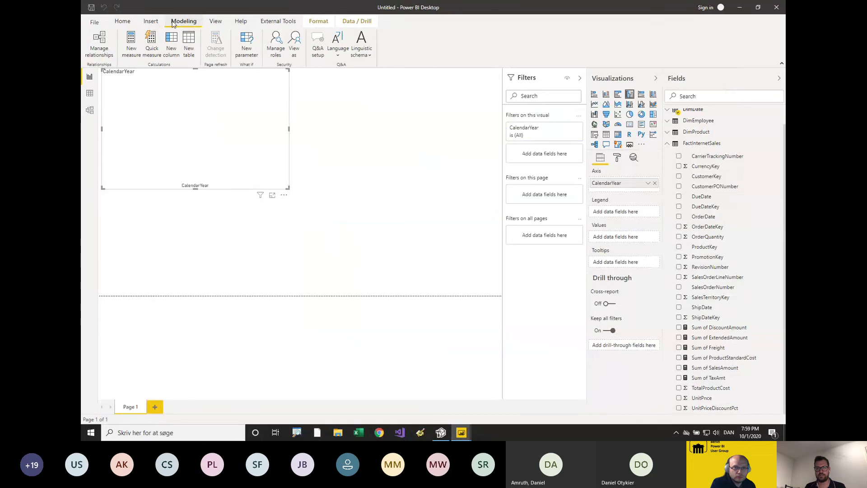
left_click(217, 23)
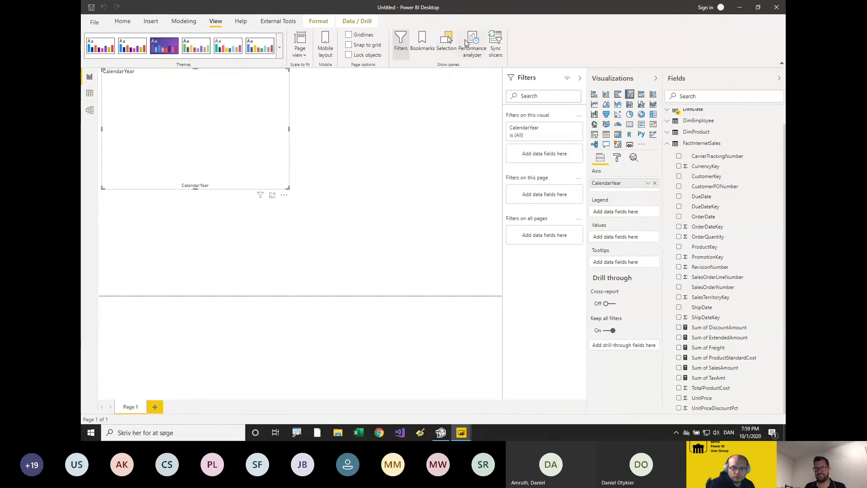
left_click(441, 432)
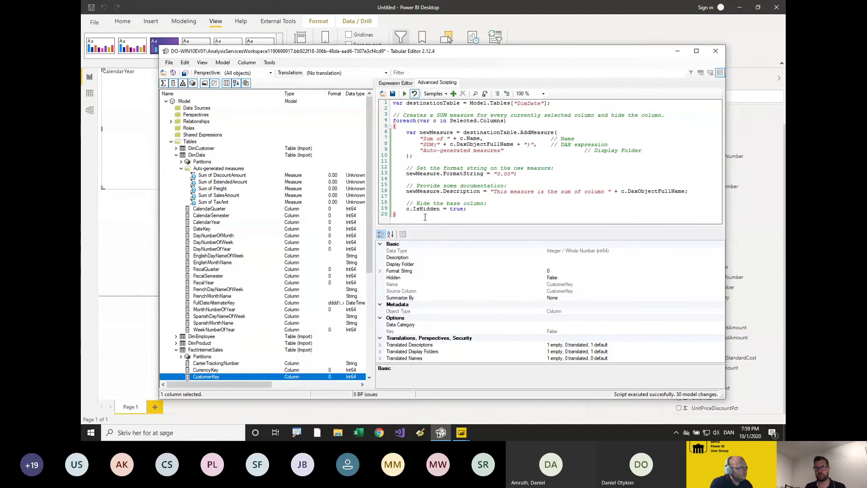
left_click(213, 229)
right_click(209, 256)
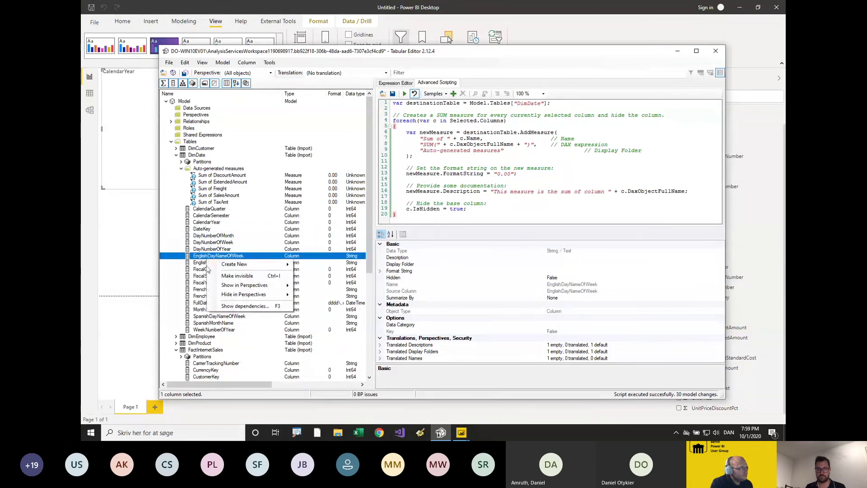
left_click(198, 296)
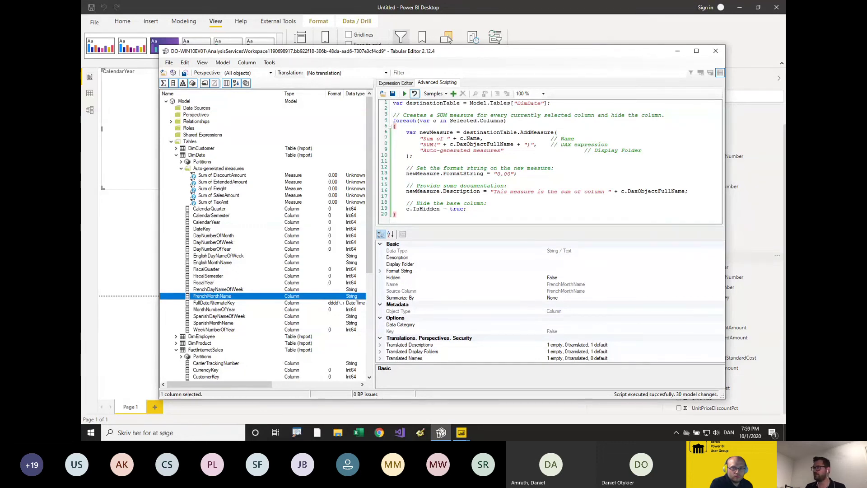
left_click(226, 255)
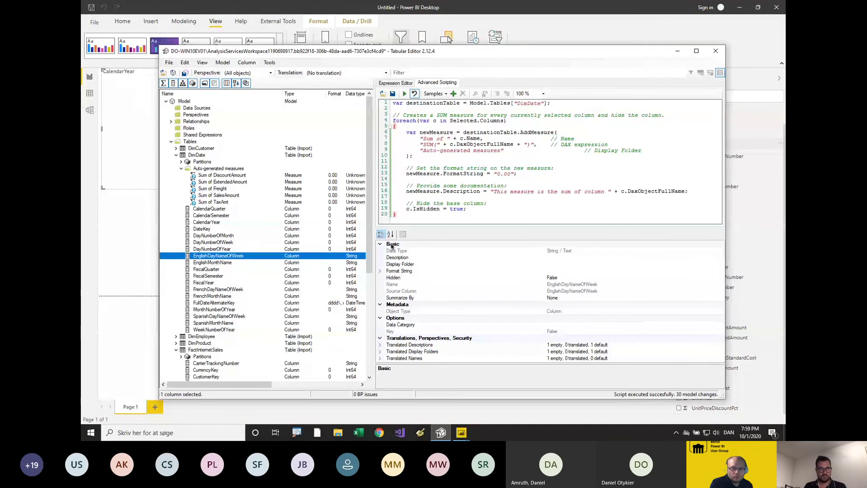
left_click(212, 218)
left_click(223, 256)
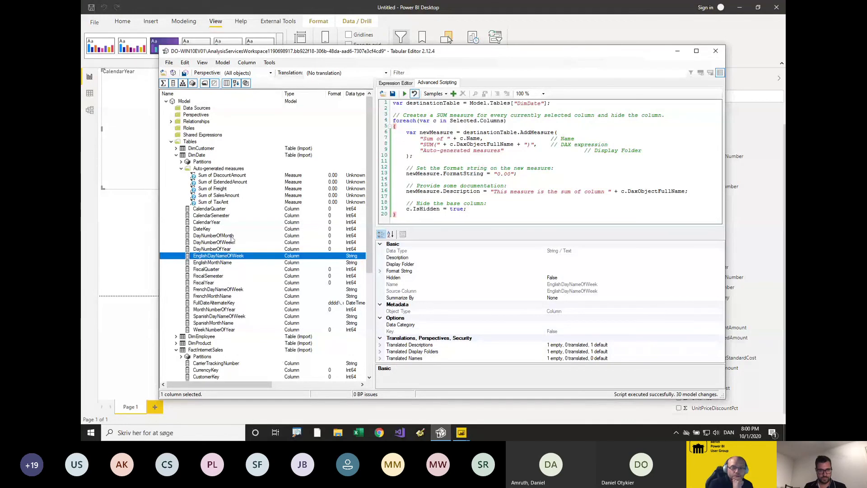
left_click(216, 195)
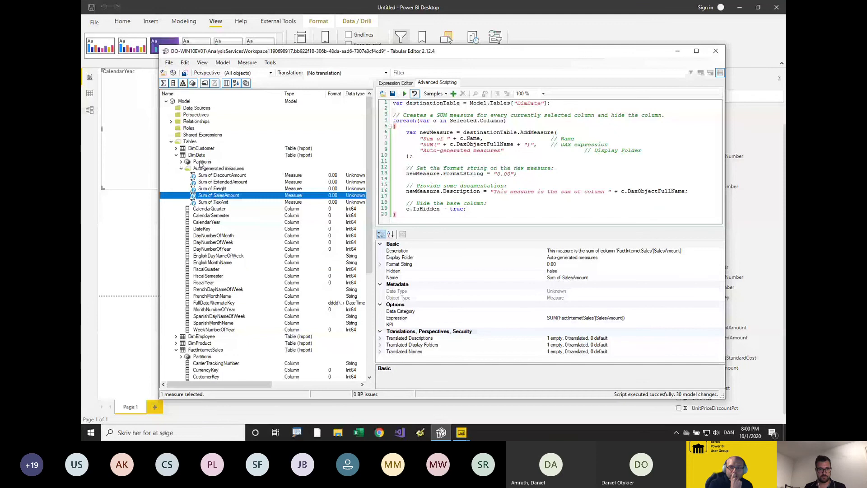
Create a new calculation group under the model's Tables, keeping its default name.
right_click(192, 143)
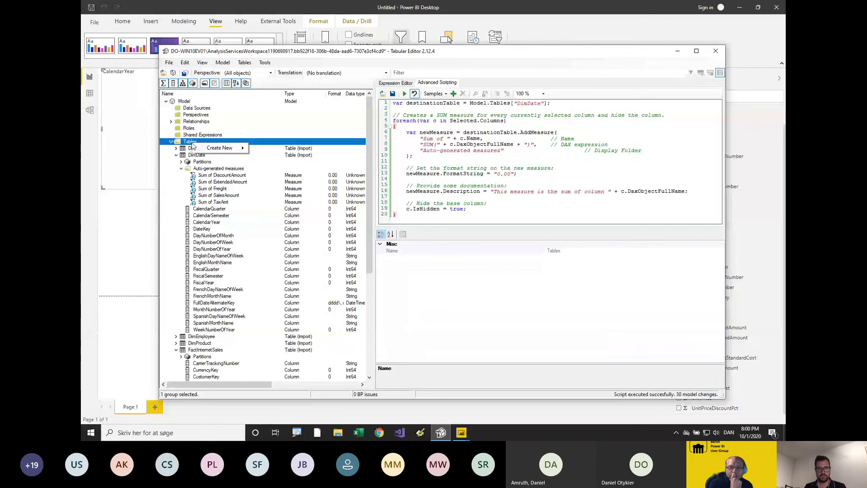
mouse_move(221, 148)
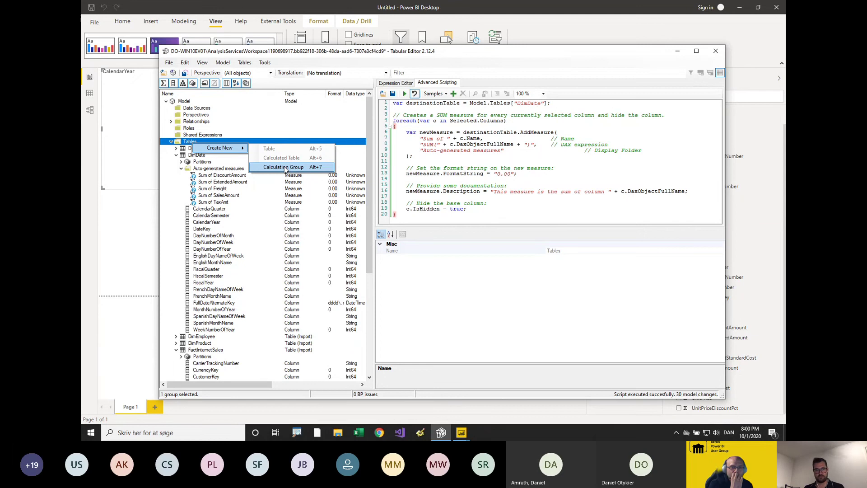
left_click(218, 182)
right_click(193, 143)
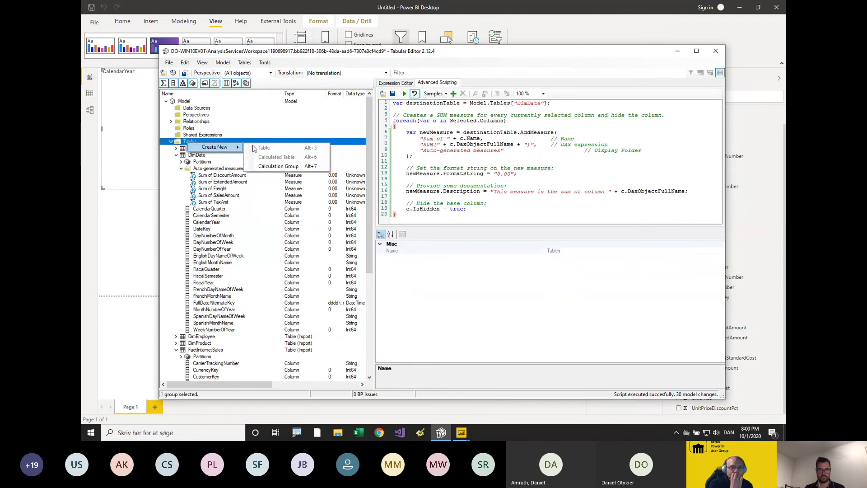
left_click(278, 166)
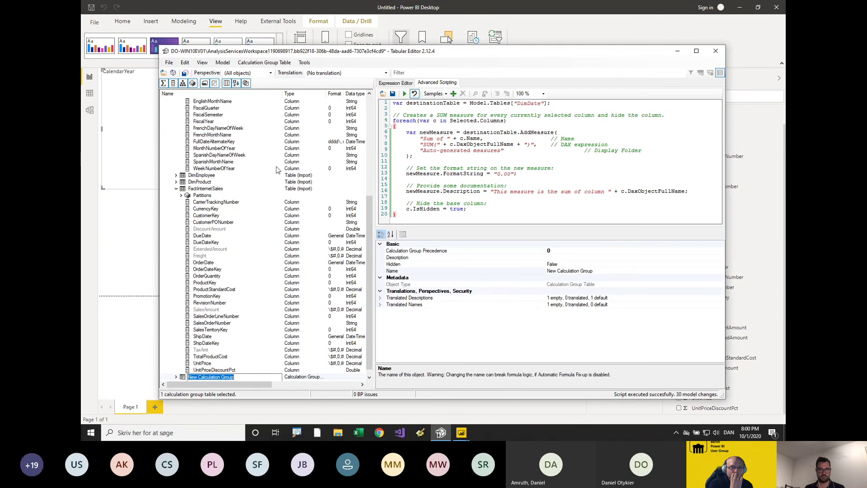
left_click(226, 324)
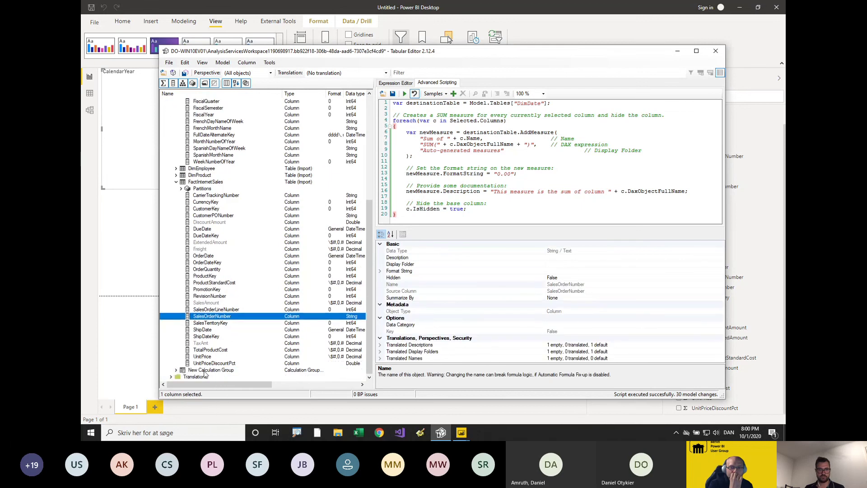
Collapse the FactInternetSales and DimDate tables in the model tree and examine the new calculation group's entry.
left_click(176, 371)
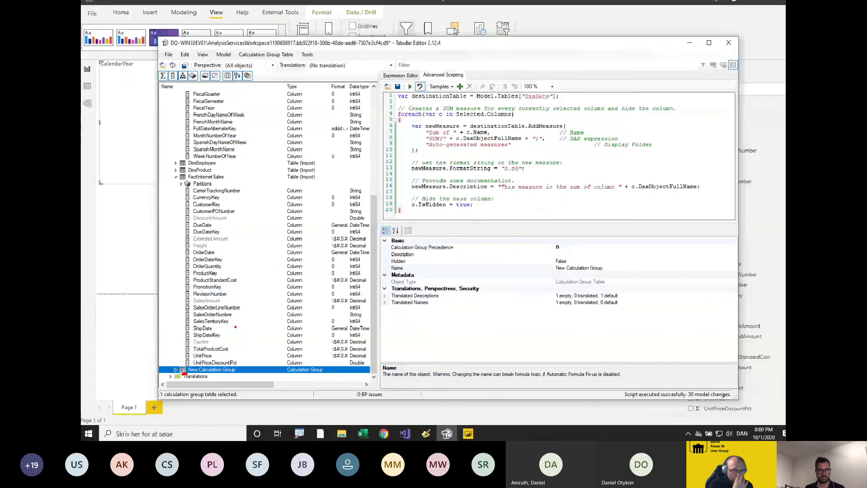
left_click(176, 176)
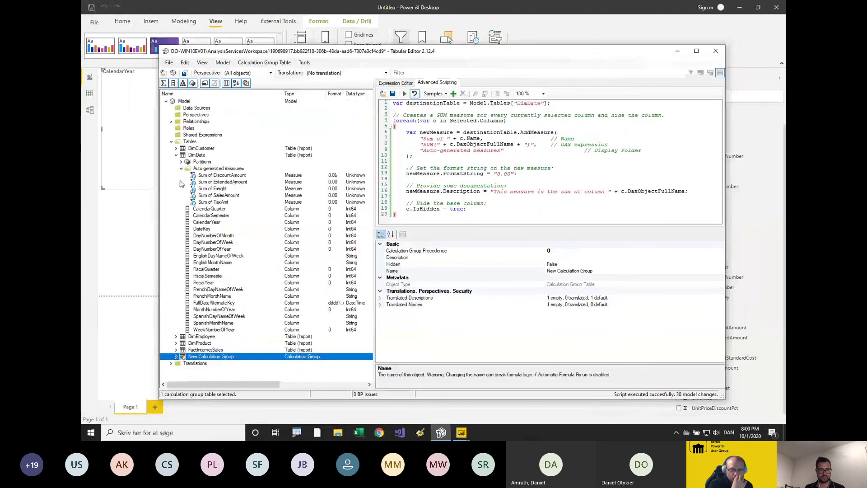
left_click(202, 176)
left_click(176, 155)
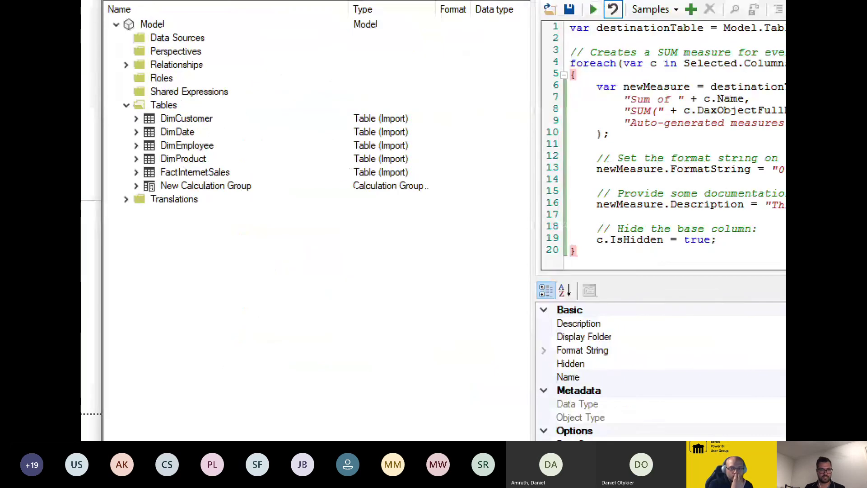
left_click(141, 199)
left_click_drag(149, 197, 158, 195)
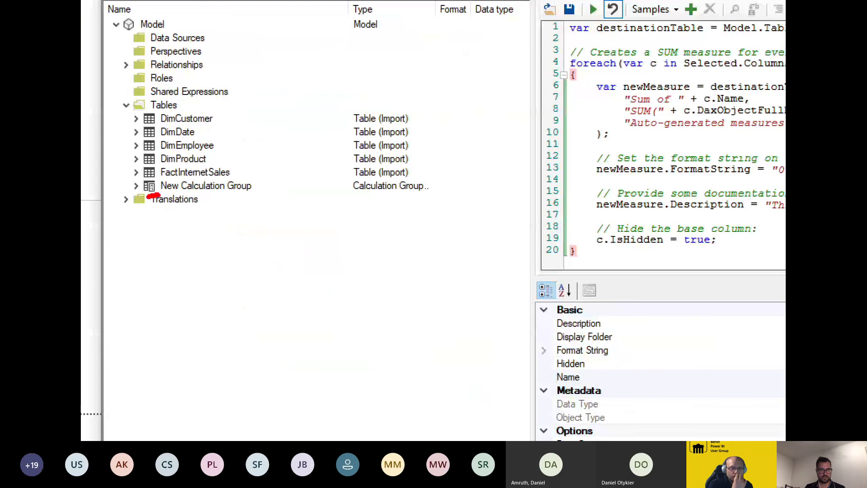
key("Escape")
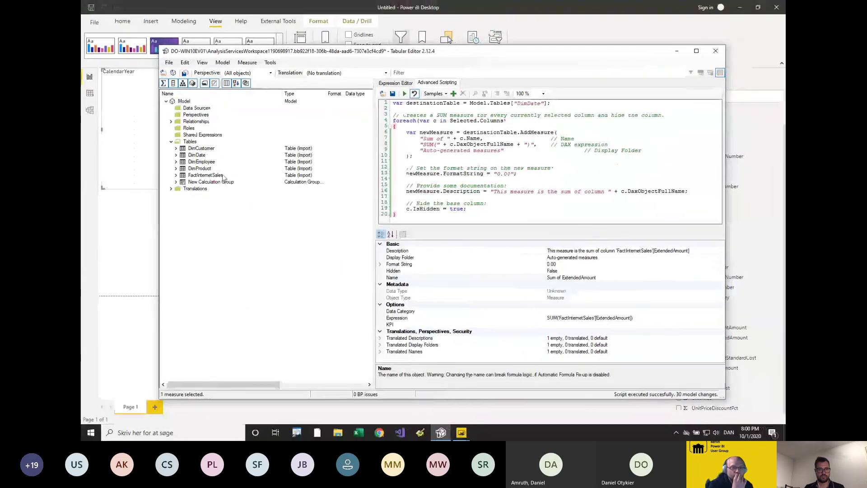
Rename the new calculation group as Time Intelligence.
left_click(225, 186)
key("F2")
type("Ti")
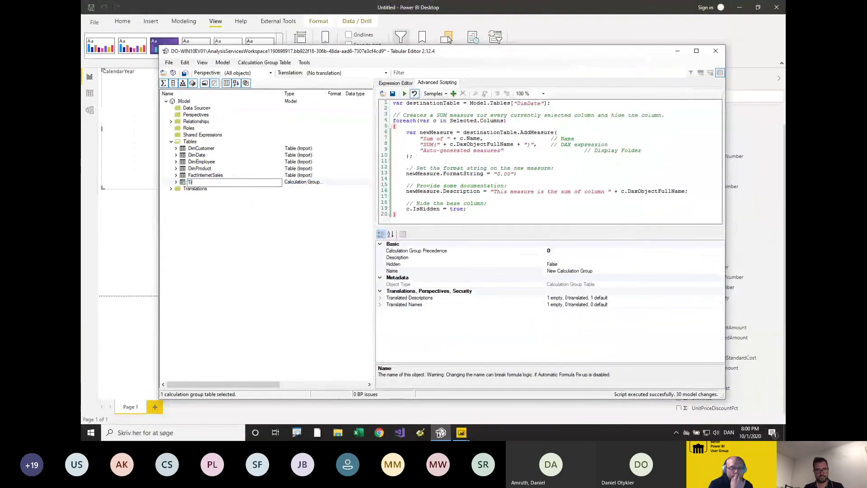
type("me Intelligence")
key("Return")
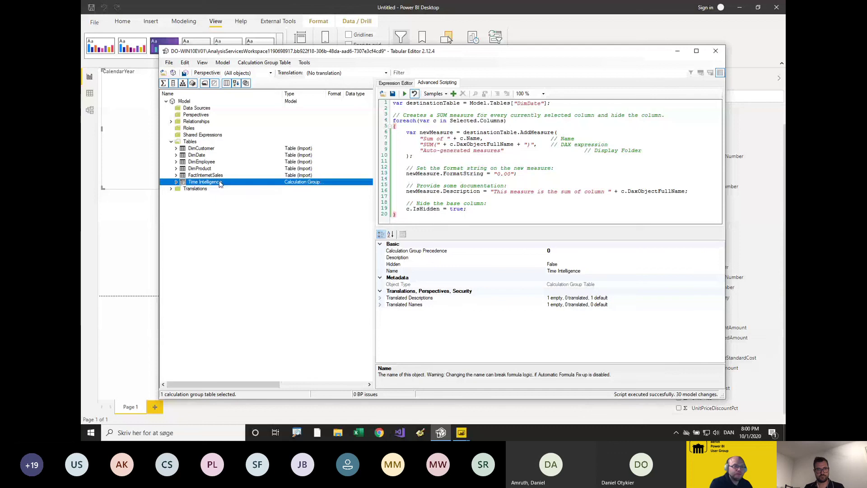
Expand the Time Intelligence calculation group and add a calculation item named Current Period.
key("Right")
key("Down")
key("Down")
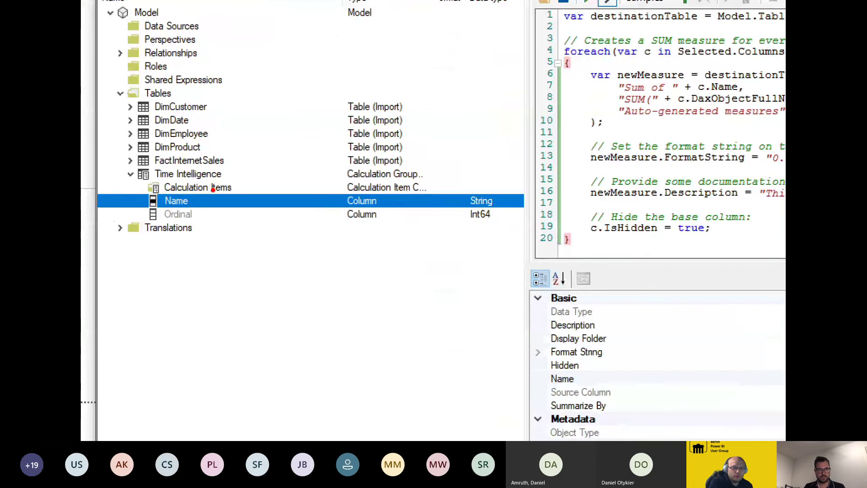
left_click_drag(244, 187, 229, 189)
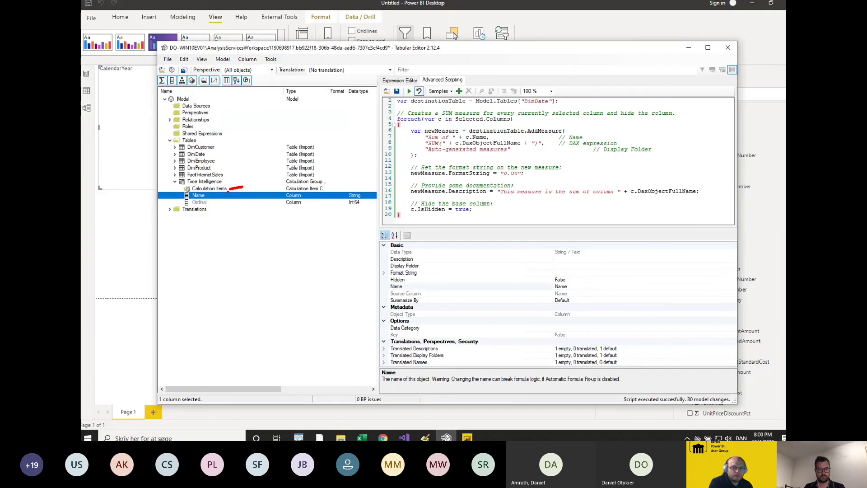
right_click(216, 187)
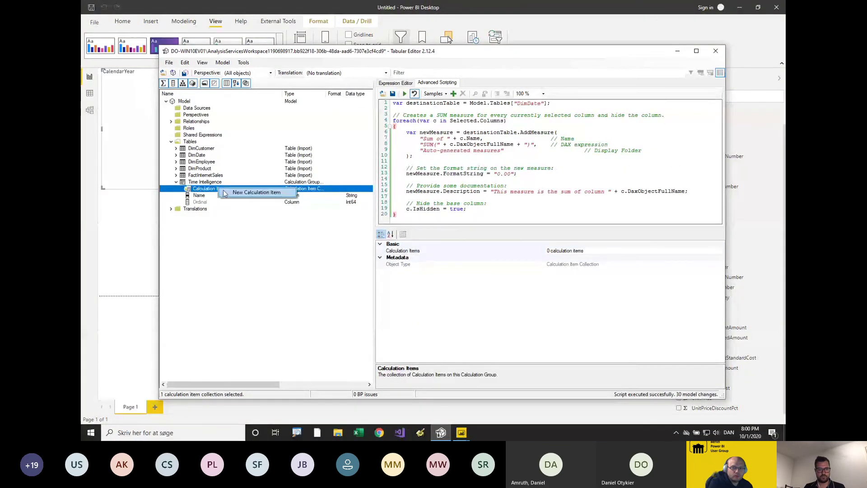
left_click(301, 191)
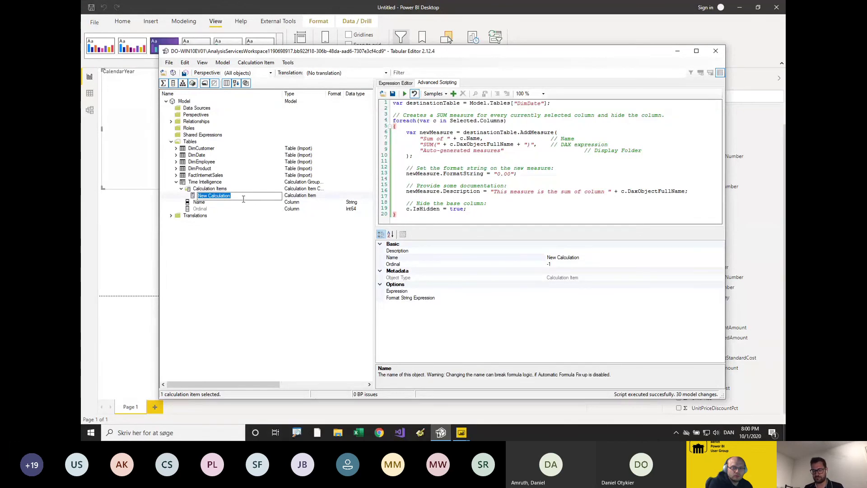
type("Curren")
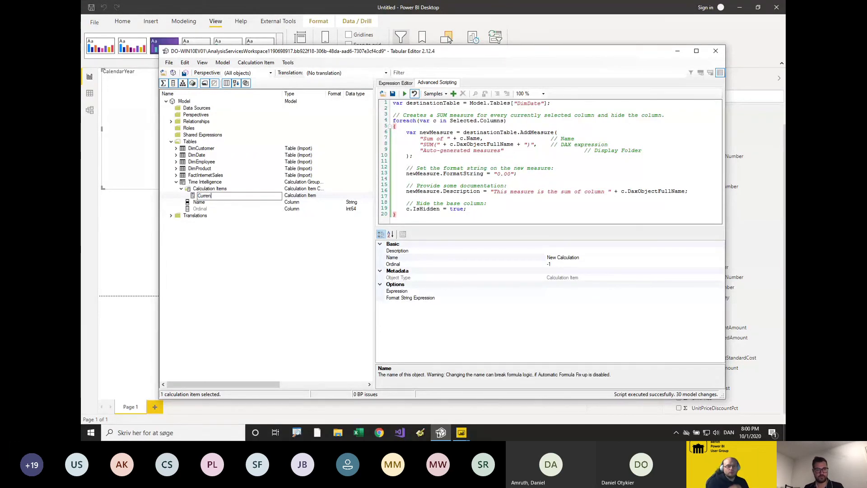
type("t Period")
key("Return")
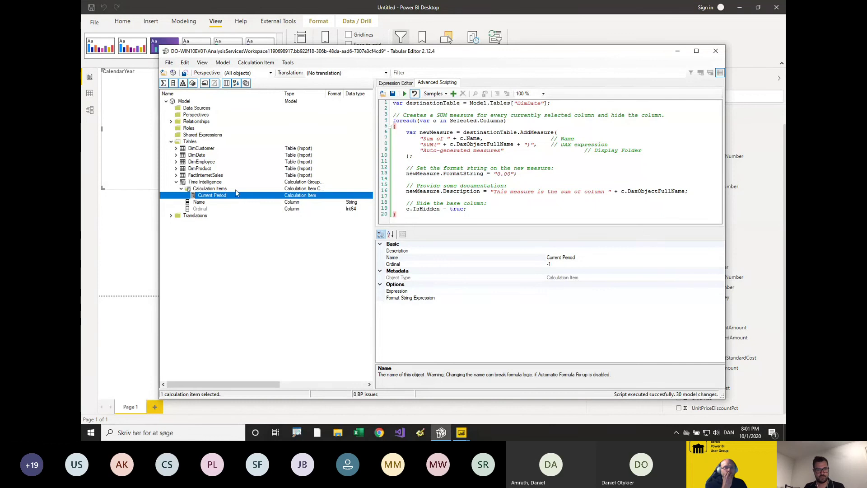
Add two more calculation items to the Time Intelligence group, named YTD and QTD.
right_click(235, 189)
left_click(266, 194)
type("YTD")
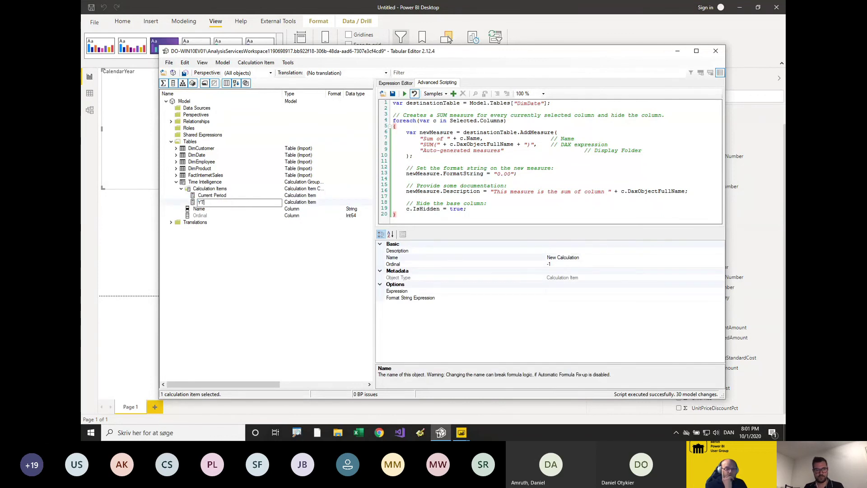
key("Return")
right_click(228, 189)
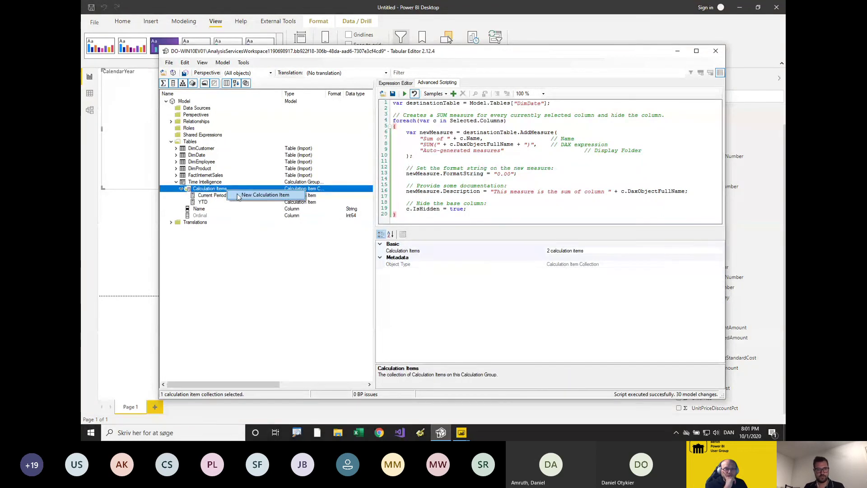
left_click(253, 195)
type("QTD")
key("Return")
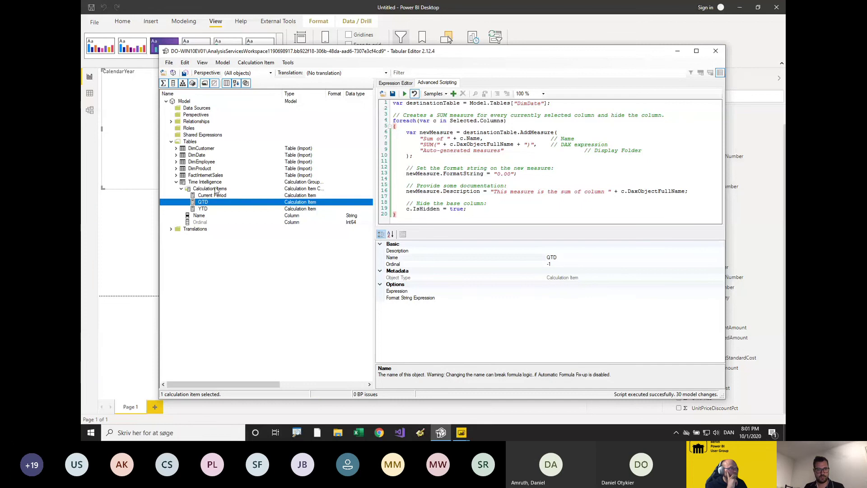
Show the Current Period calculation item's DAX expression in the Expression Editor.
left_click(216, 190)
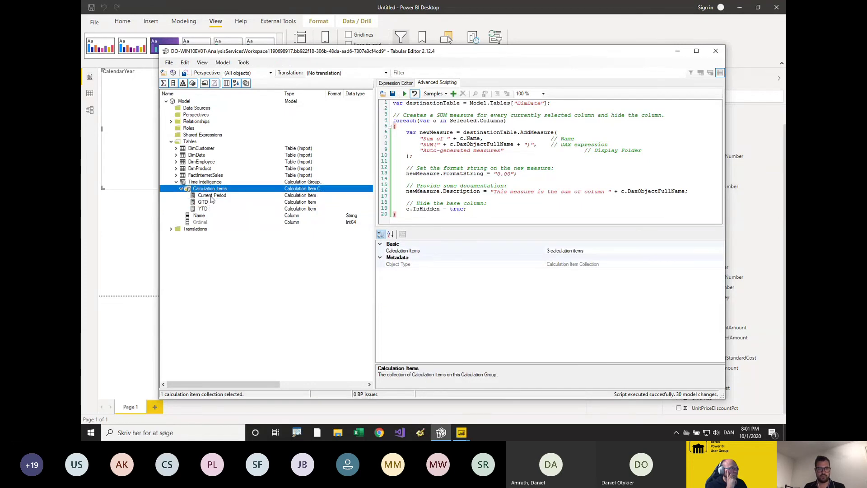
left_click(211, 196)
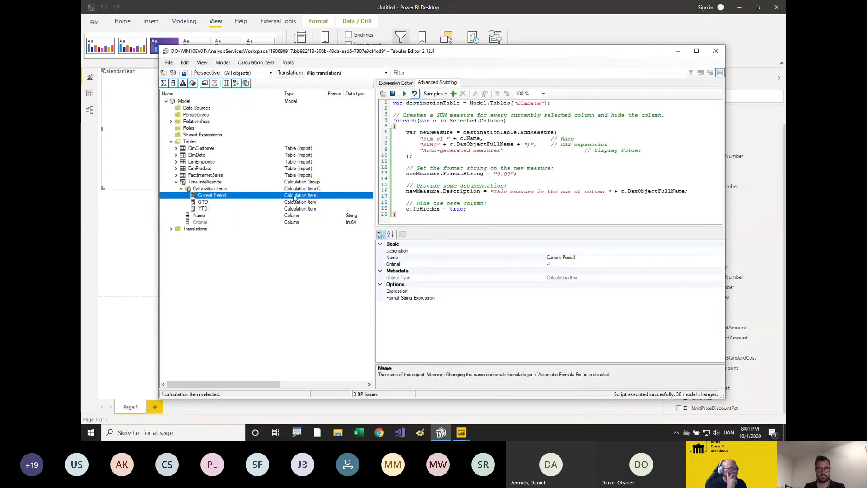
left_click(203, 202)
key("Up")
key("Up")
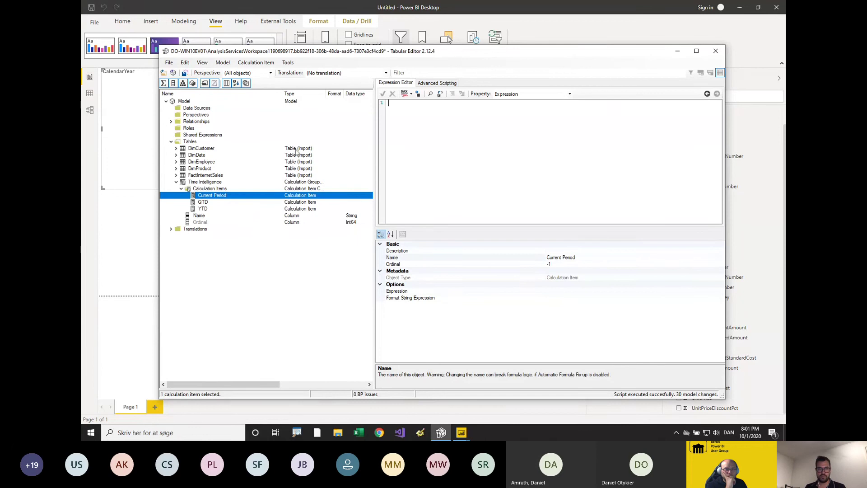
Save the model changes, switch to Power BI Desktop and refresh the calculation groups.
left_click(188, 75)
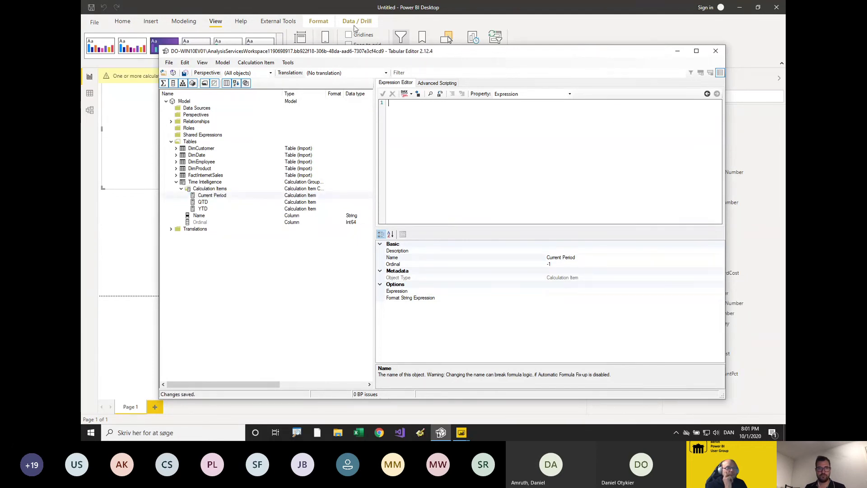
left_click(485, 15)
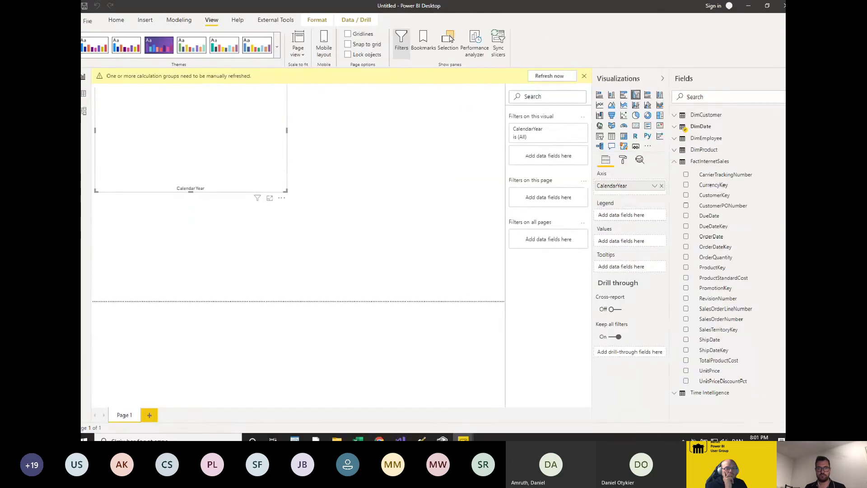
left_click(554, 77)
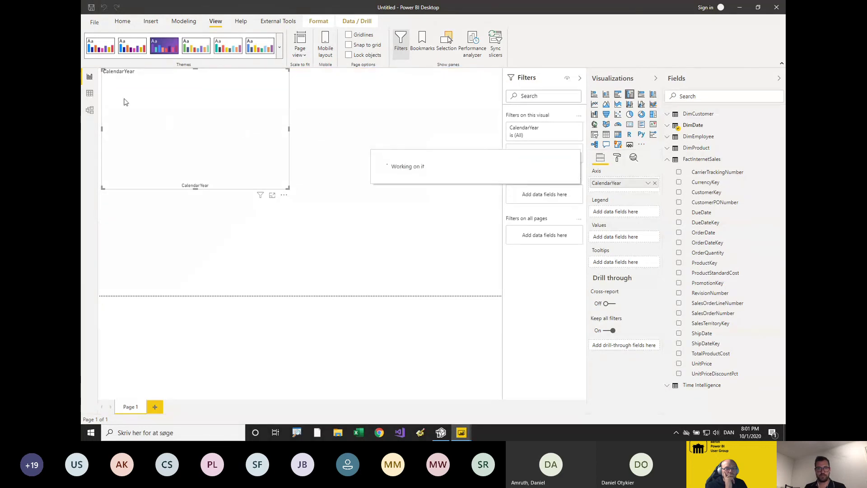
Collapse the FactInternetSales fields and examine the Time Intelligence table in the field list.
left_click(668, 159)
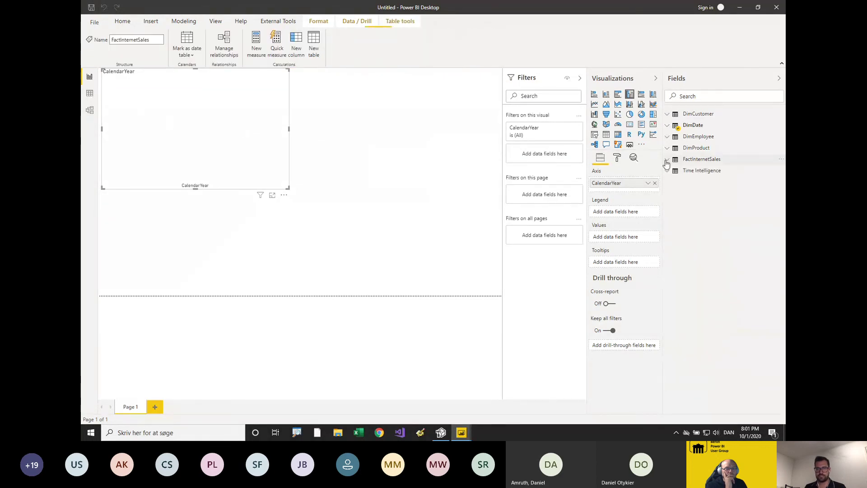
key("ctrl+1")
left_click(702, 184)
left_click_drag(703, 184, 621, 186)
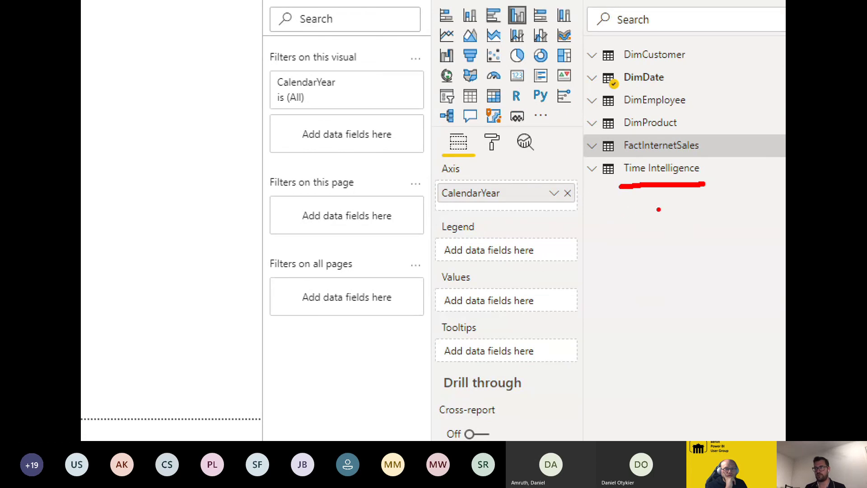
key("Escape")
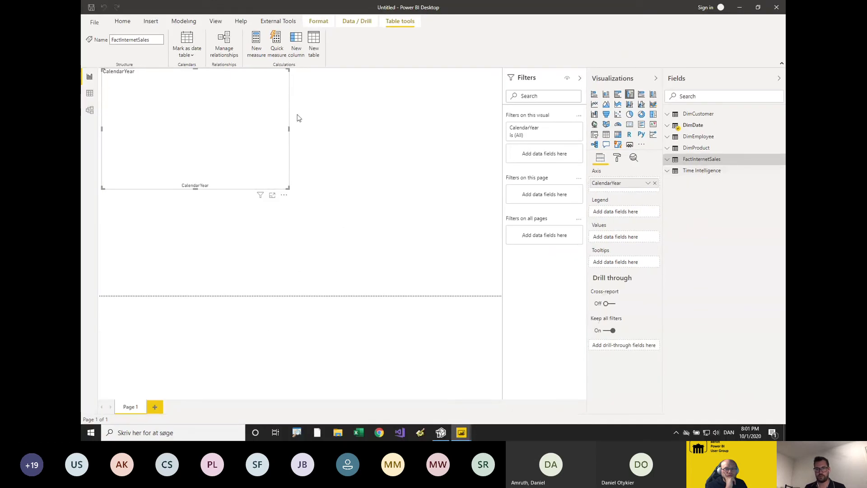
View the Time Intelligence table's data and examine its Name and Ordinal rows.
left_click(89, 93)
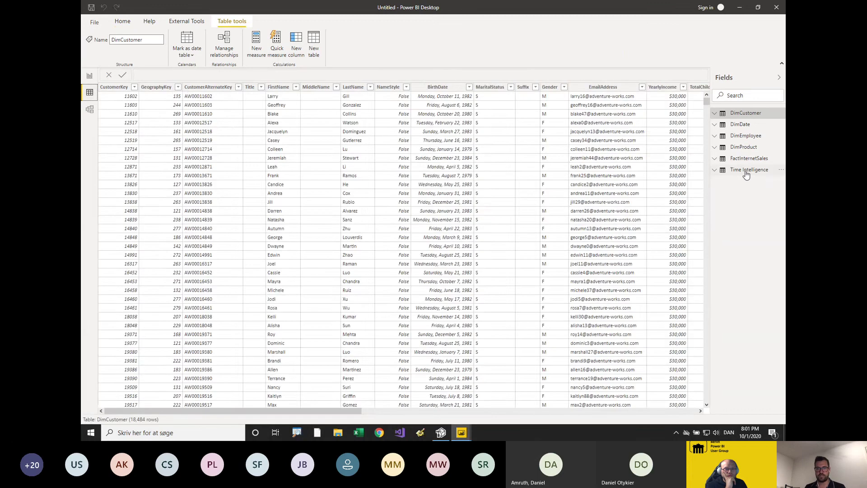
left_click(746, 173)
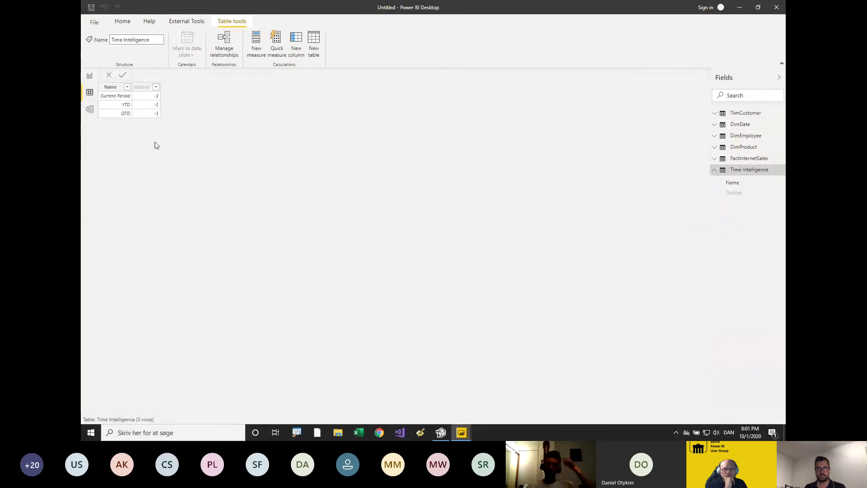
key("ctrl+1")
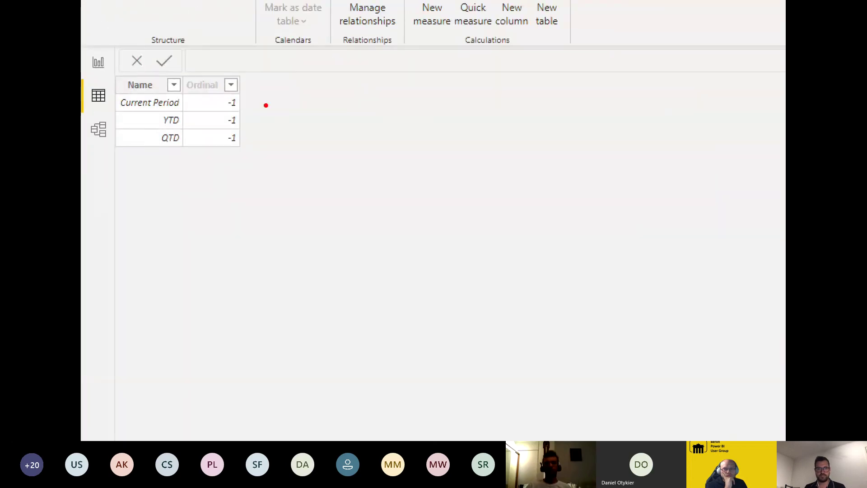
mouse_move(249, 107)
left_mouse_down()
mouse_move(274, 107)
mouse_move(285, 141)
left_mouse_up()
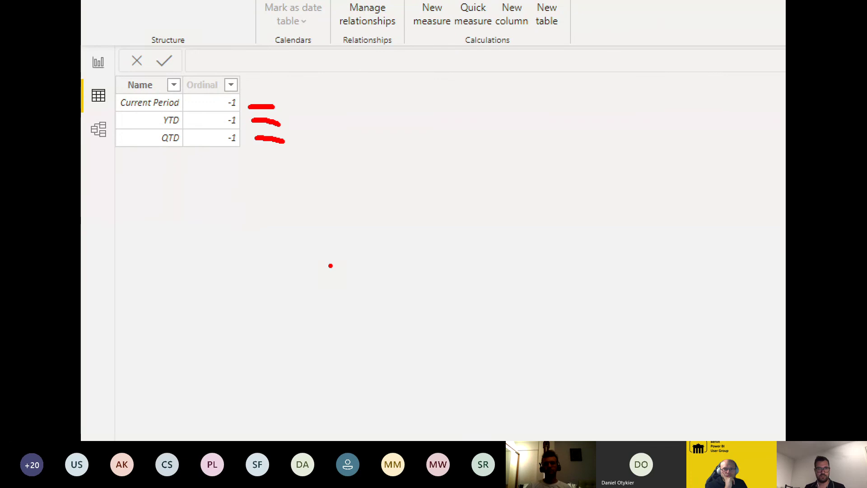
key("Escape")
Back in the report, convert the CalendarYear chart to a matrix, reposition it and remove CalendarYear from its rows.
left_click(89, 73)
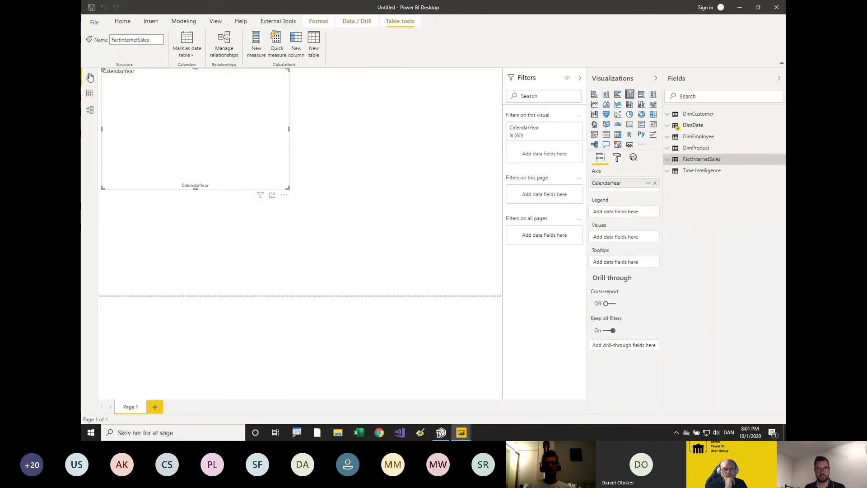
left_click(618, 134)
left_click_drag(229, 126, 287, 150)
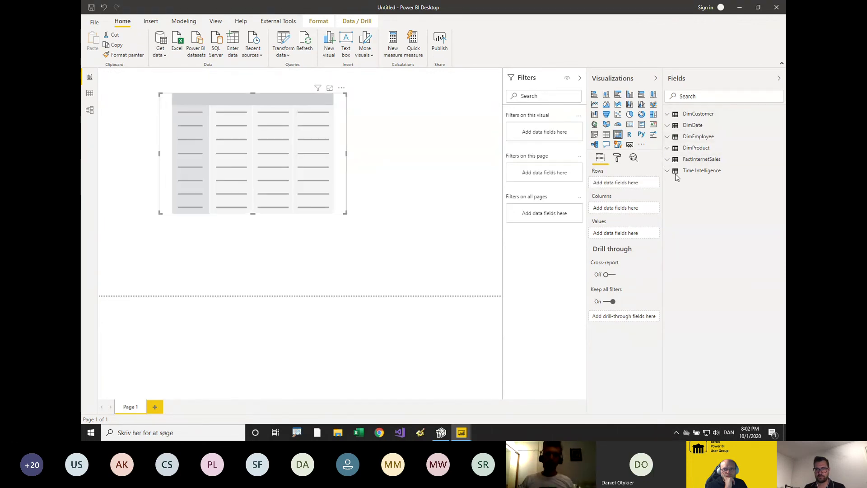
left_click(654, 184)
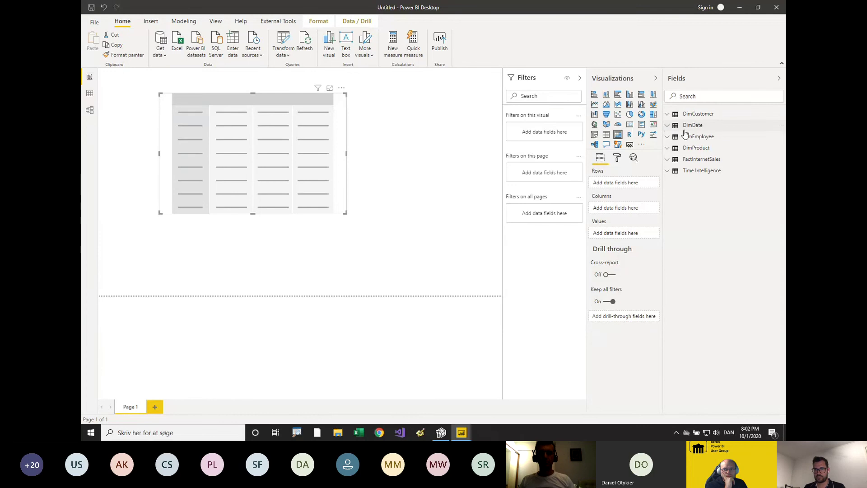
Put DimDate's FullDateAlternateKey on the matrix rows and add CalendarYear as a filter on all pages.
left_click(687, 127)
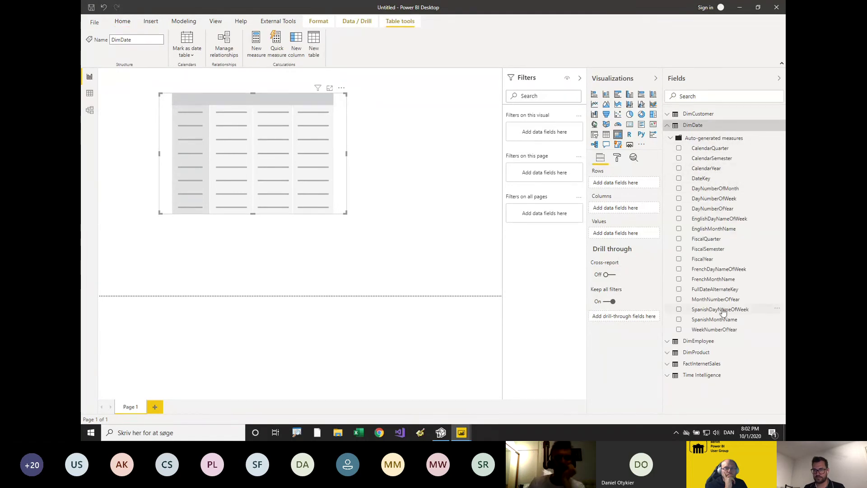
left_click_drag(717, 289, 616, 182)
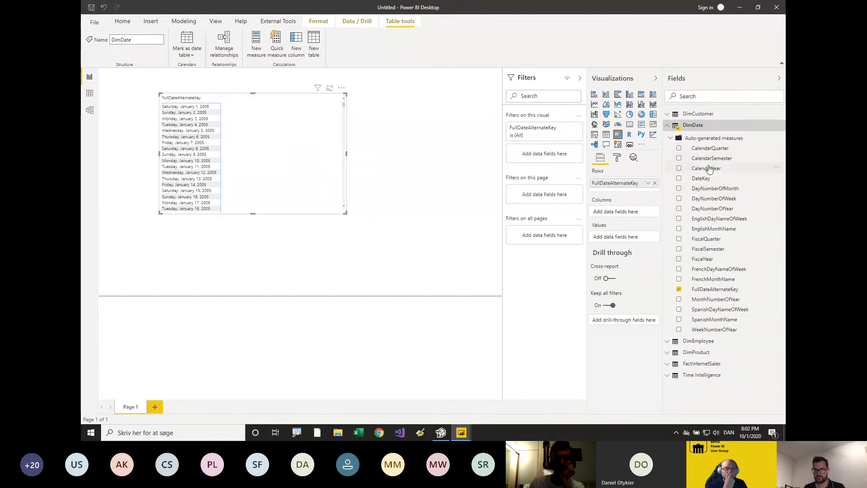
left_click_drag(708, 168, 519, 235)
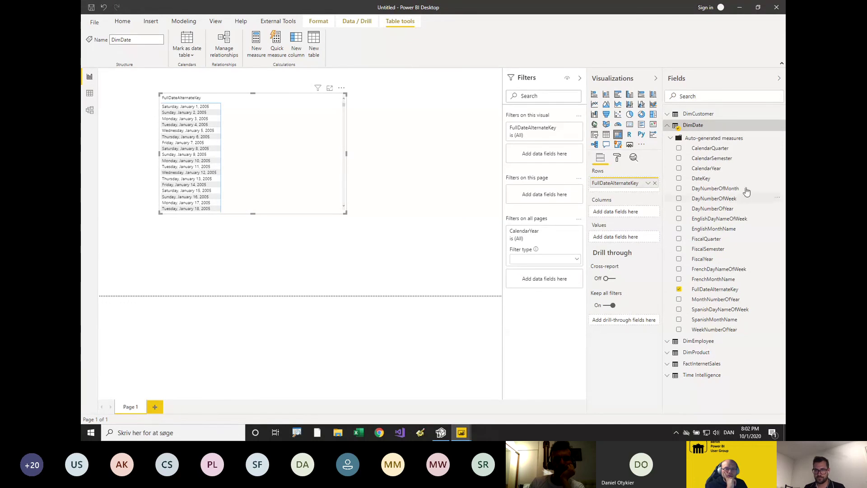
Add the auto-generated Sum of SalesAmount measure to the matrix values and enlarge the matrix.
left_click(670, 138)
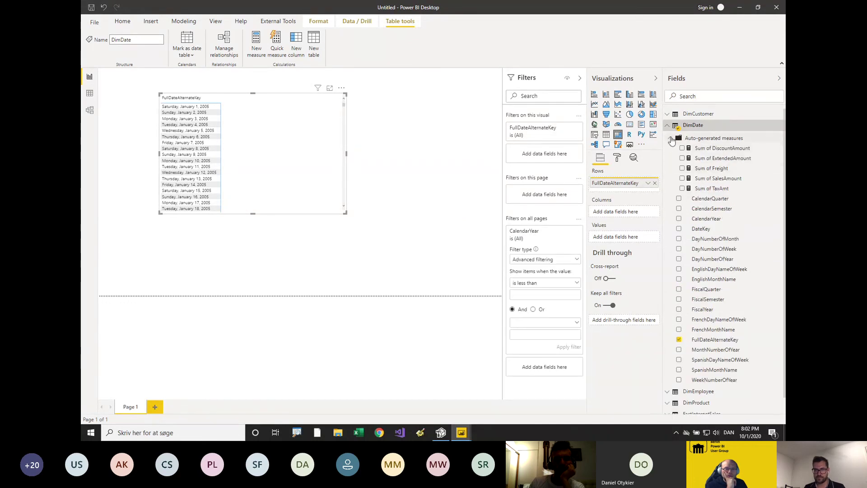
left_click(671, 138)
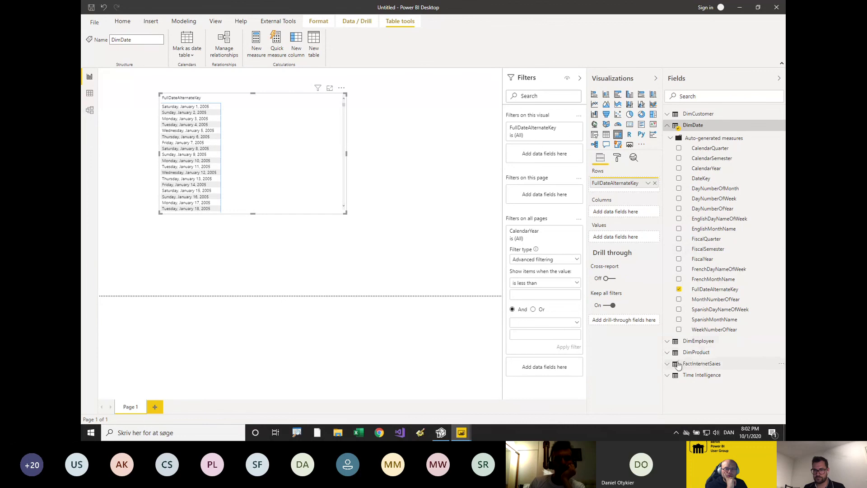
left_click(671, 139)
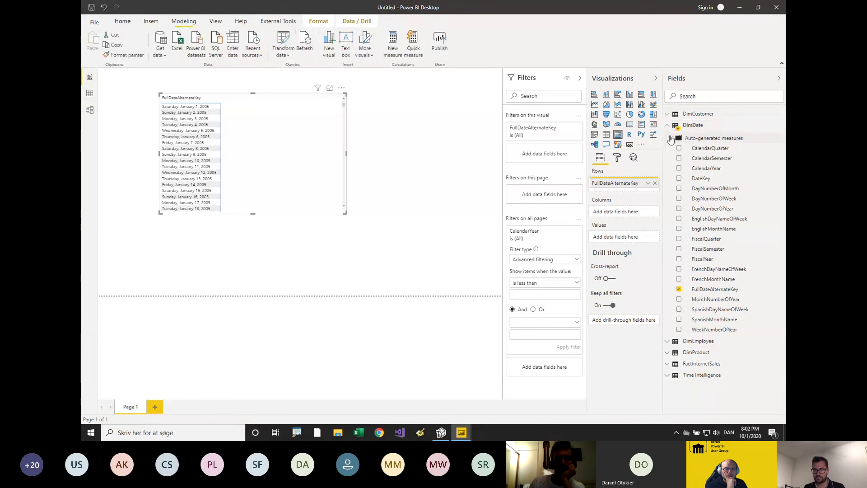
left_click(671, 139)
left_click(682, 178)
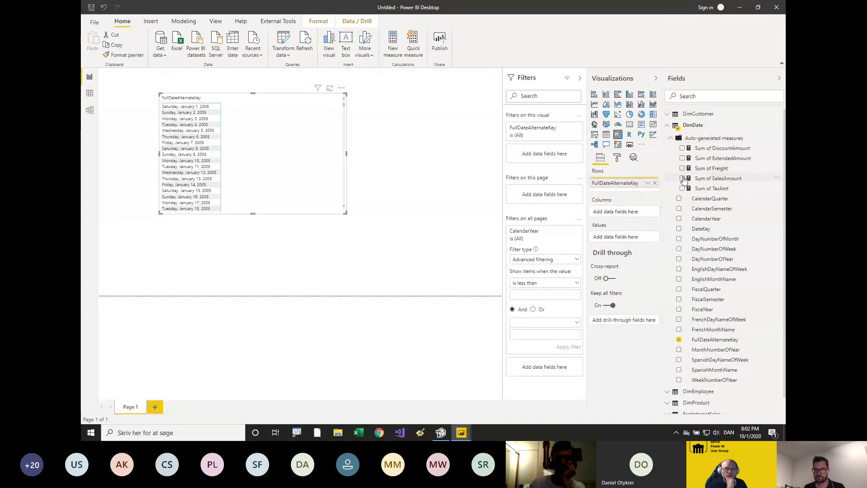
left_click_drag(346, 212, 442, 293)
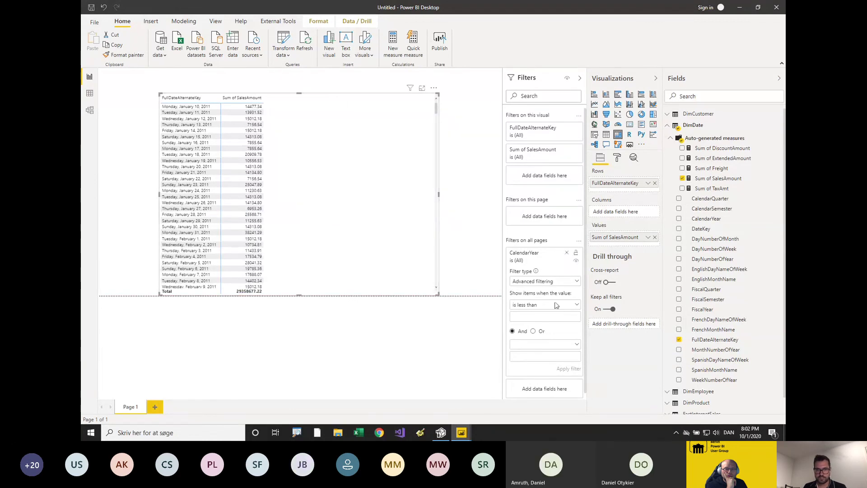
Switch the CalendarYear filter on all pages to basic filtering, select only 2011, and look through the matrix rows.
scroll(554, 275, "down", 1)
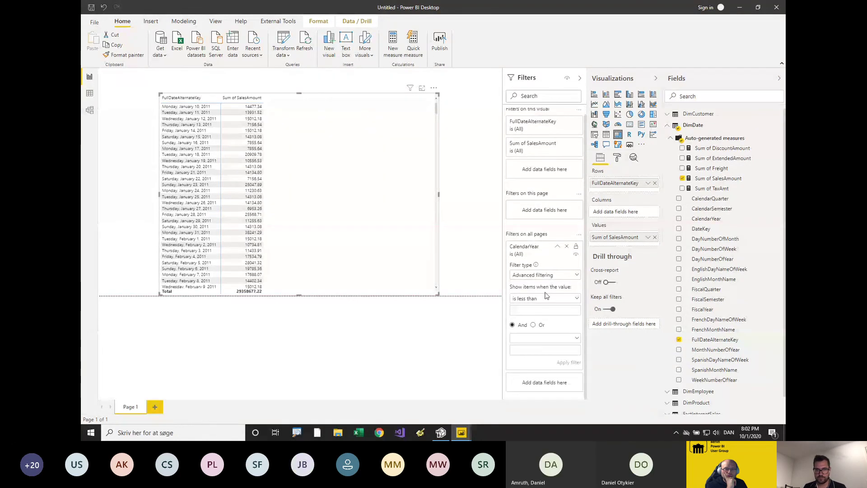
left_click(545, 276)
left_click(533, 297)
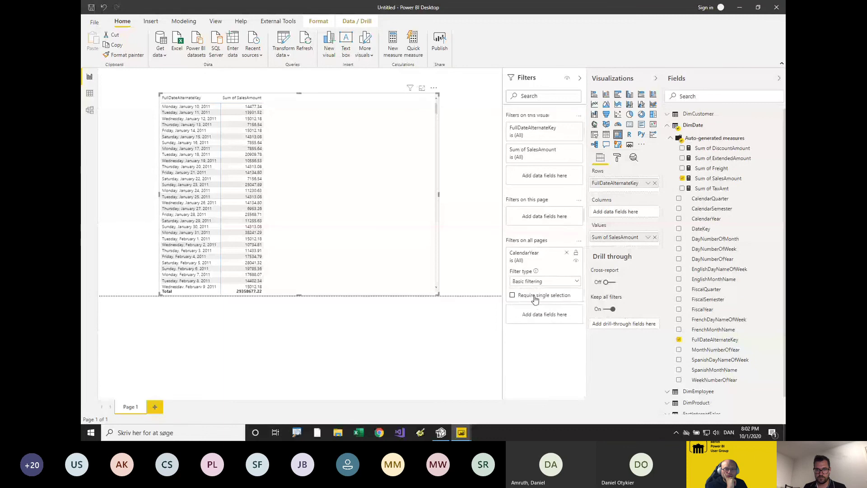
left_click(528, 358)
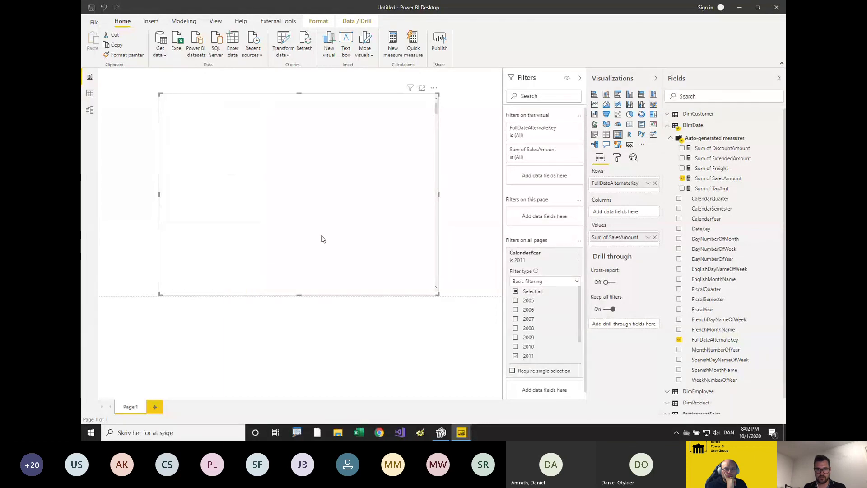
scroll(266, 192, "down", 15)
scroll(265, 191, "up", 5)
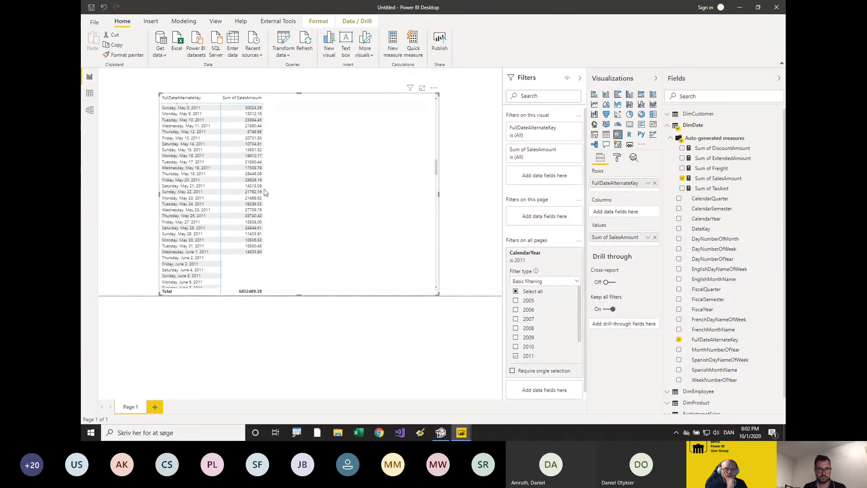
scroll(263, 201, "up", 12)
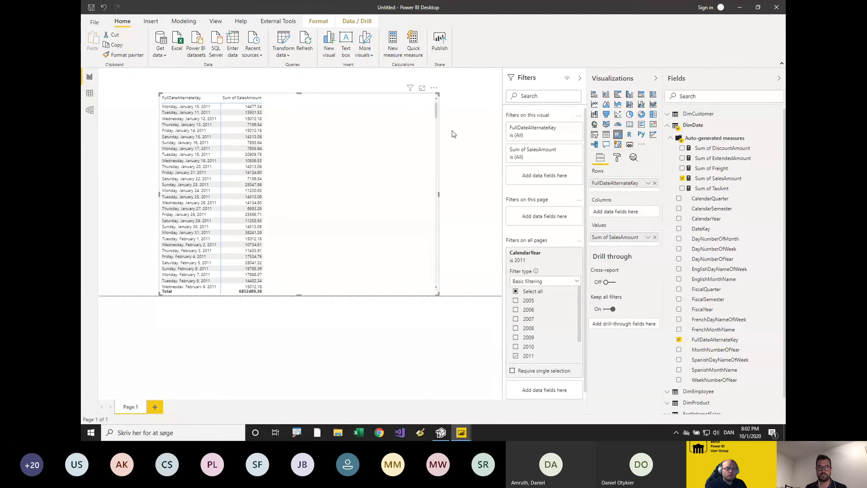
Switch to Tabular Editor and begin the YTD calculation item's expression as a multi-line CALCULATE with SELECTEDMEASURE() as its first argument.
left_click(441, 432)
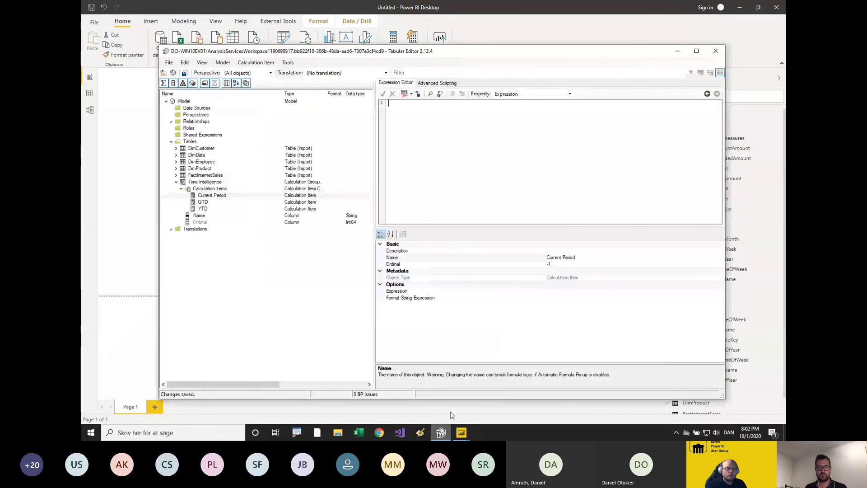
left_click(230, 203)
left_click(228, 209)
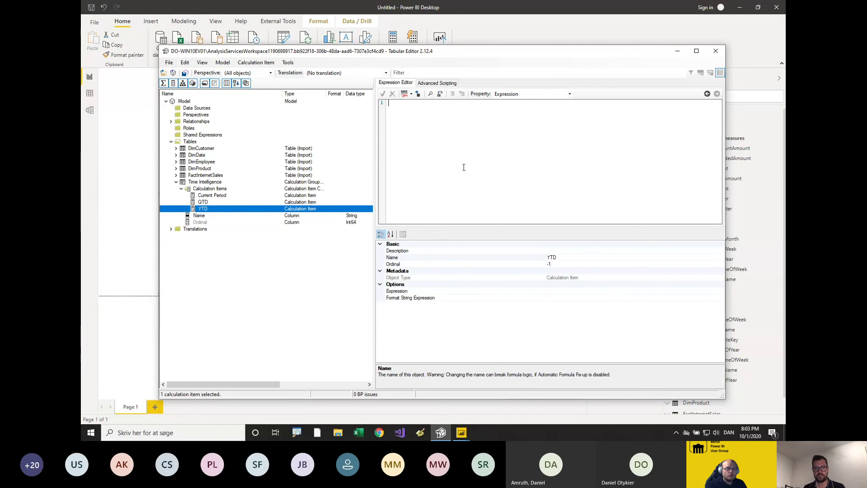
scroll(450, 163, "up", 5)
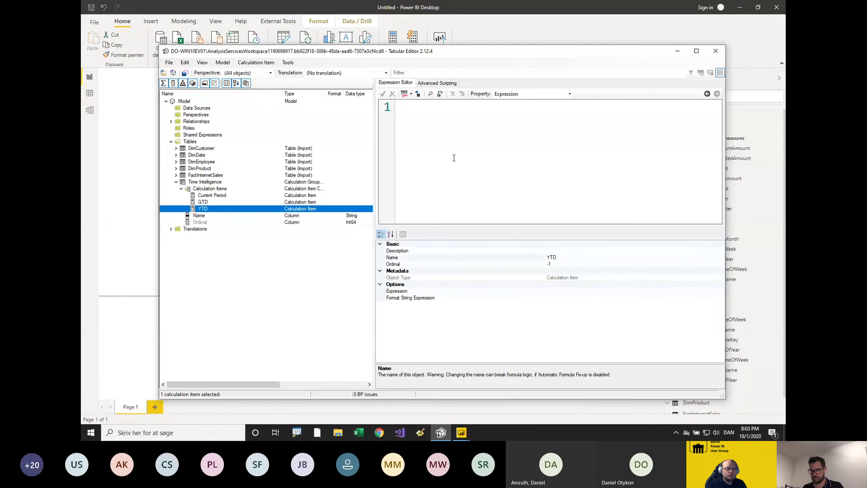
type("CALCULATE(")
key("Return")
key("Return")
key("Return")
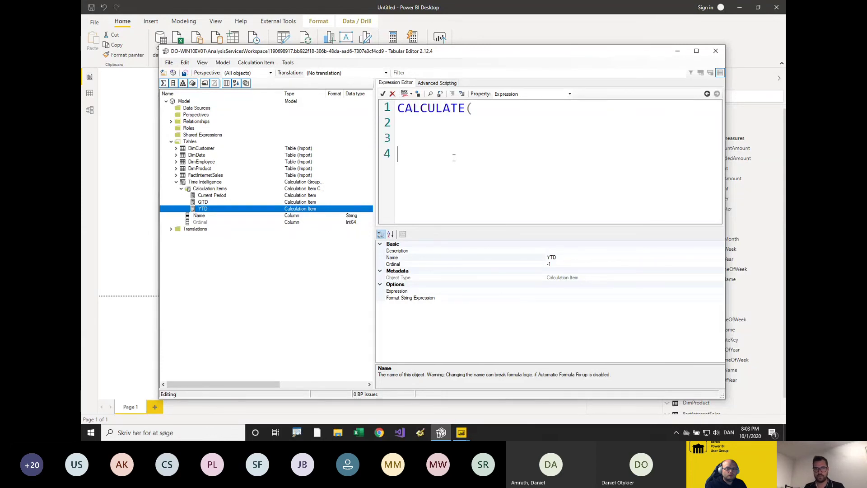
key("Tab")
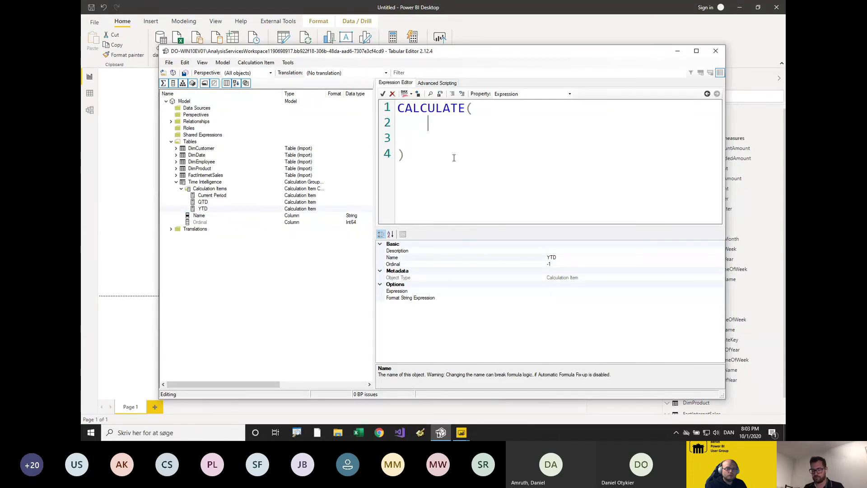
type("SELECTEDMEASURE()")
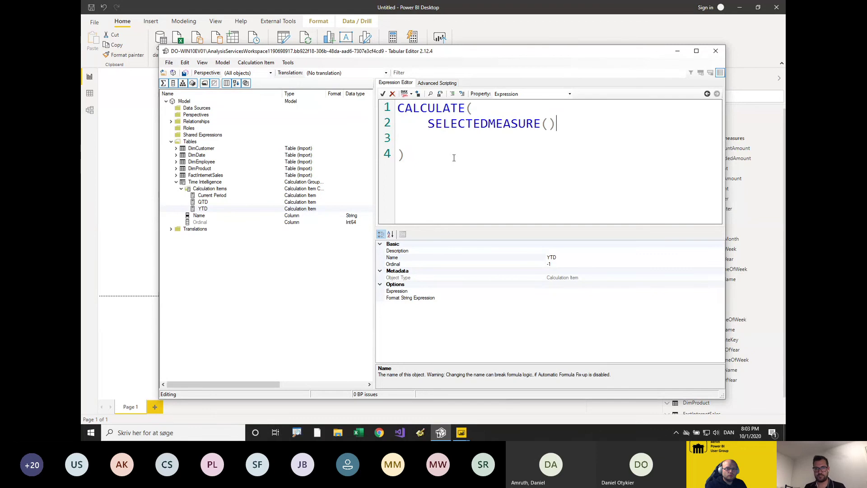
left_click(429, 125, "shift")
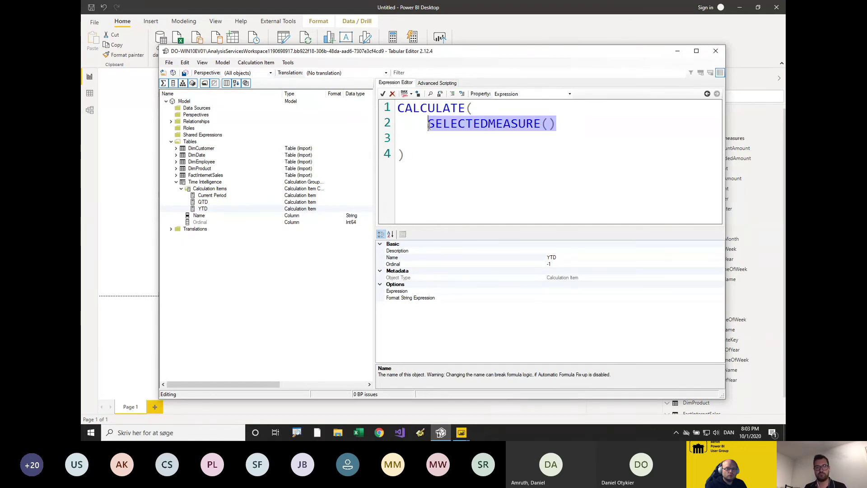
key("End")
type(",")
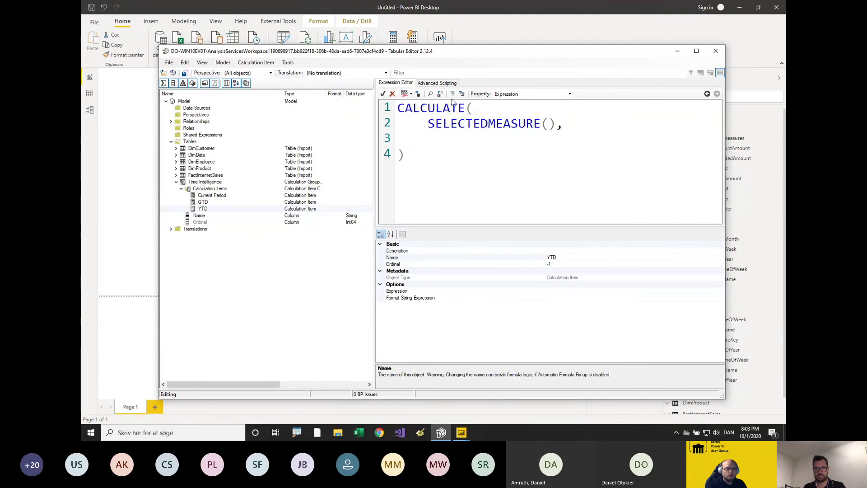
Replace CALCULATE with TOTALYTD in the YTD expression and insert 'DimDate'[FullDateAlternateKey] as its second argument.
key("Up")
key("shift+Home")
type("TOTALYTD(")
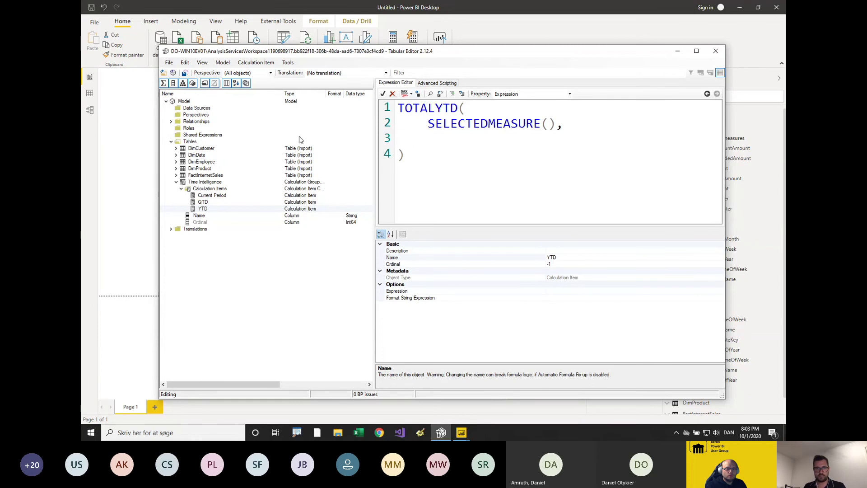
left_click(176, 155)
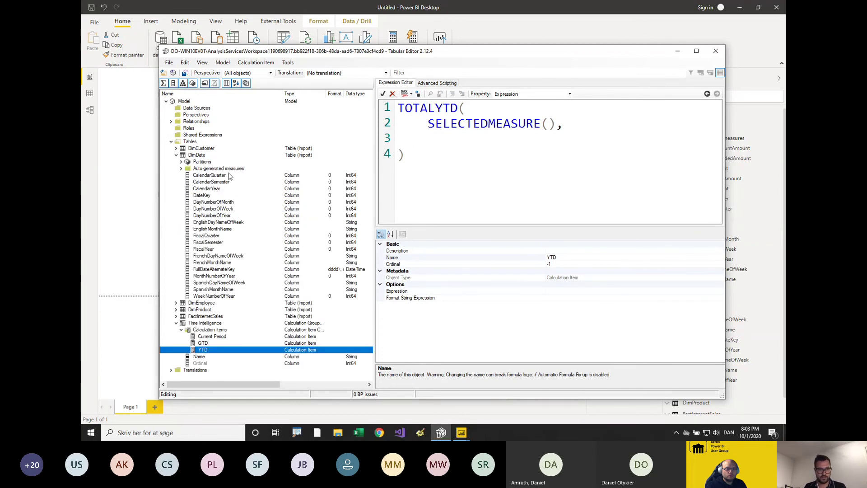
left_click(235, 269)
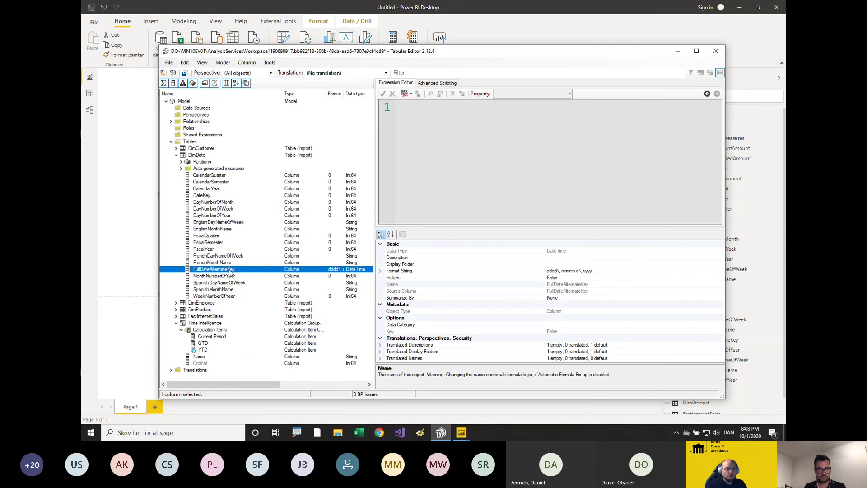
left_click(203, 350)
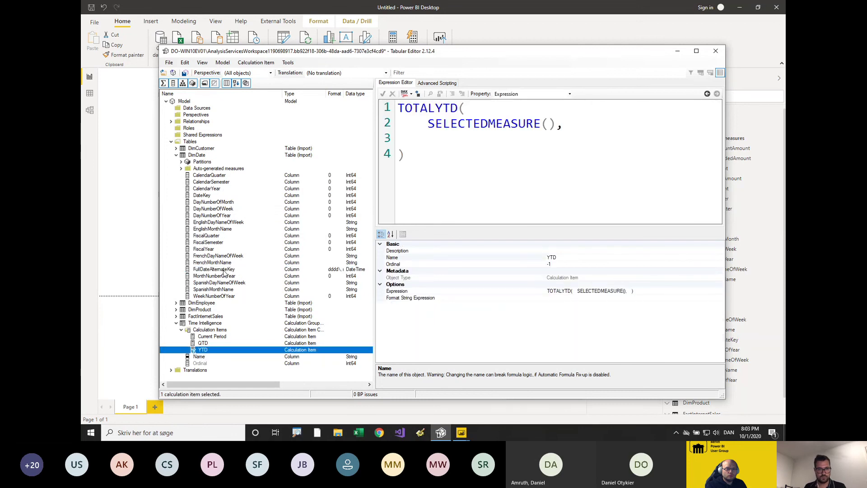
left_click_drag(224, 273, 458, 141)
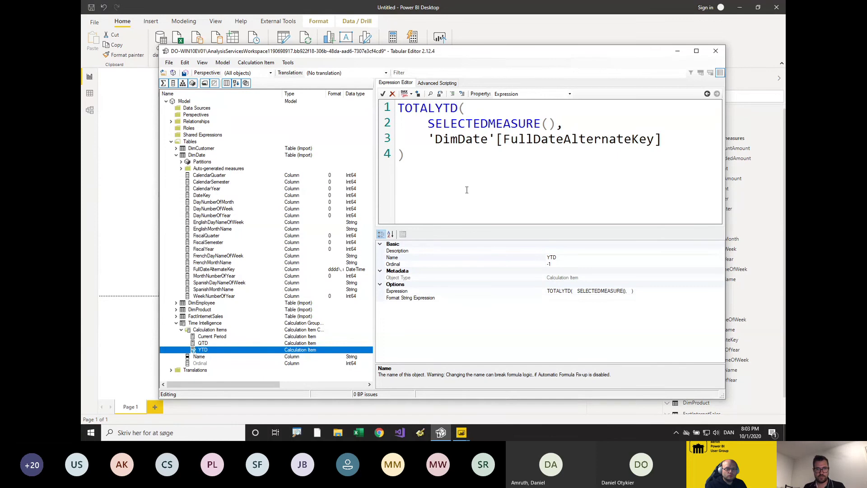
Copy the YTD expression into the QTD calculation item and change its function to TOTALQTD.
key("ctrl+a")
key("ctrl+c")
left_click(202, 343)
left_click(479, 172)
key("ctrl+v")
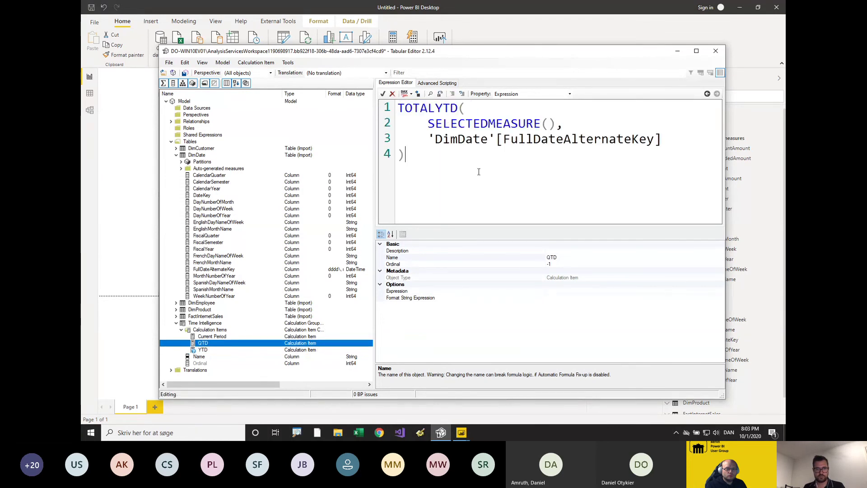
left_click_drag(436, 109, 442, 110)
type("Q")
left_click(222, 335)
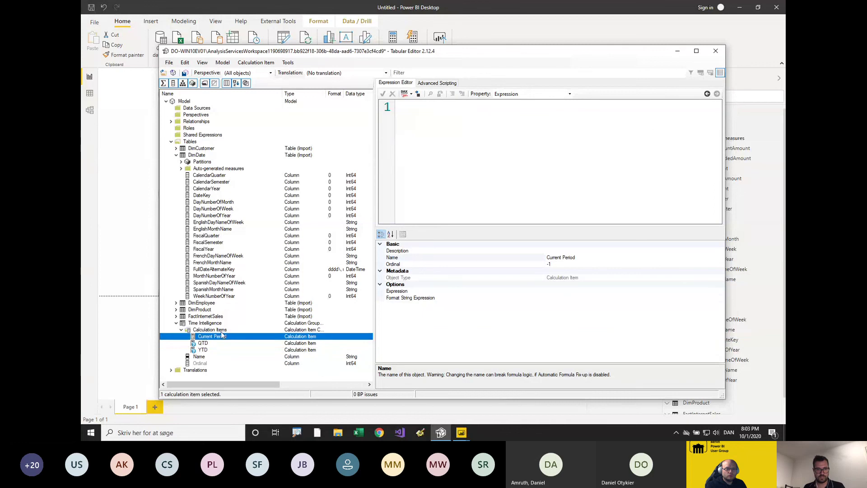
Duplicate the QTD item as MTD, change its function to TOTALMTD, and save the changes to the connected model.
left_click(204, 344)
key("ctrl+c")
key("ctrl+v")
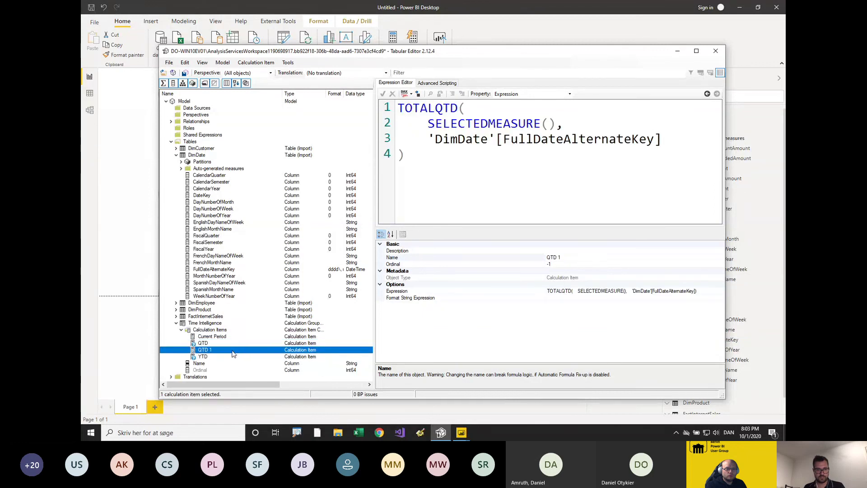
key("F2")
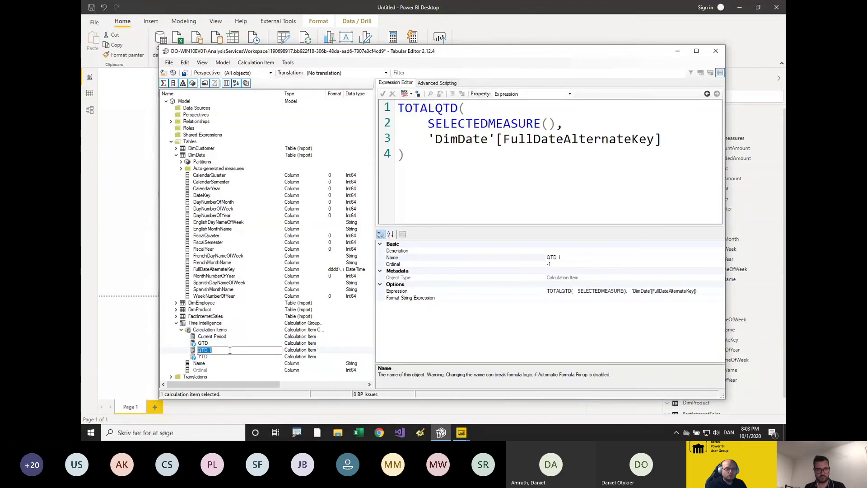
type("MTD")
key("Return")
left_click(443, 109)
key("BackSpace")
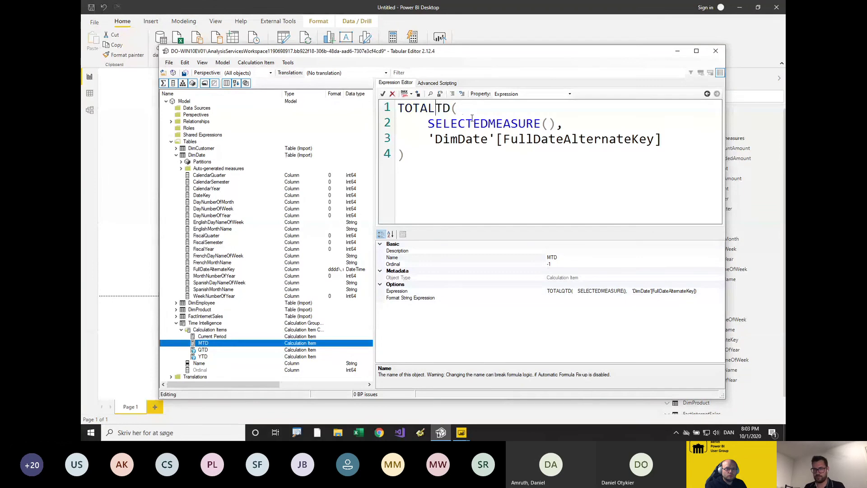
type("M")
left_click(186, 74)
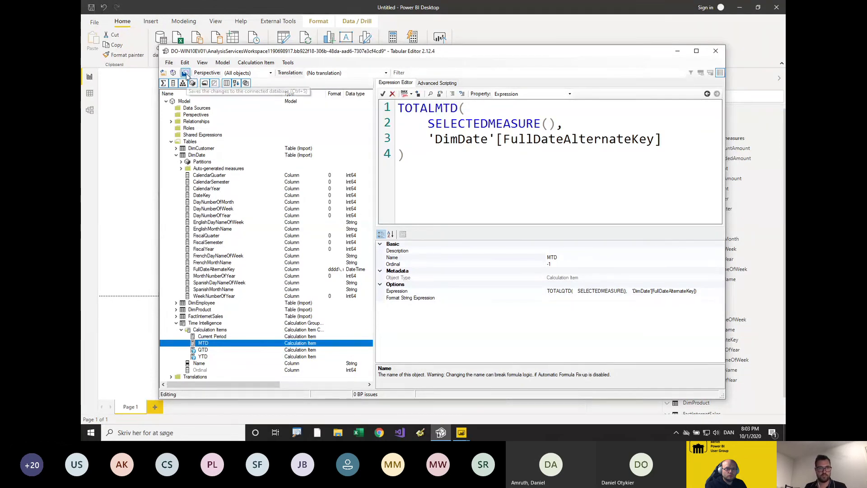
Switch to Power BI Desktop, refresh the calculation groups, and put Time Intelligence's Name field on the matrix columns.
left_click(239, 14)
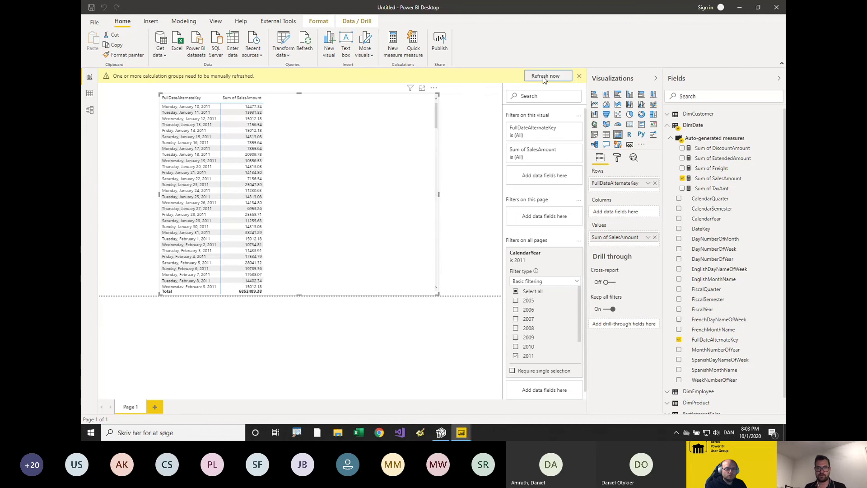
left_click(544, 77)
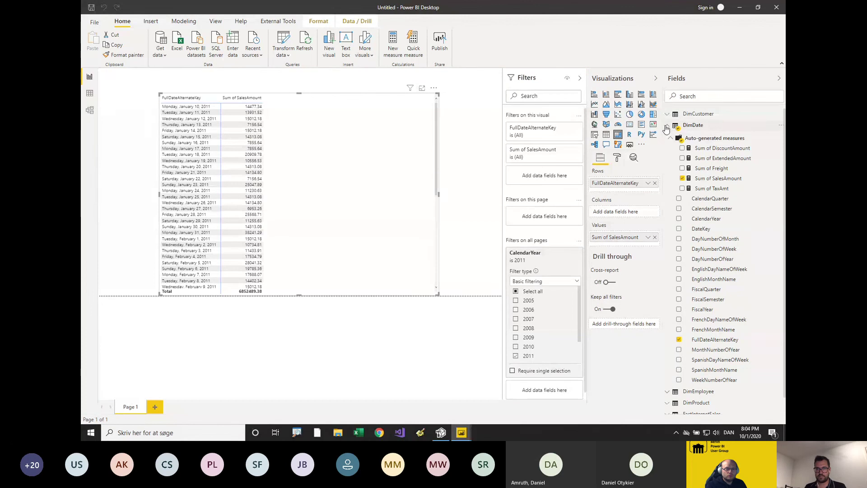
left_click(667, 125)
left_click(667, 170)
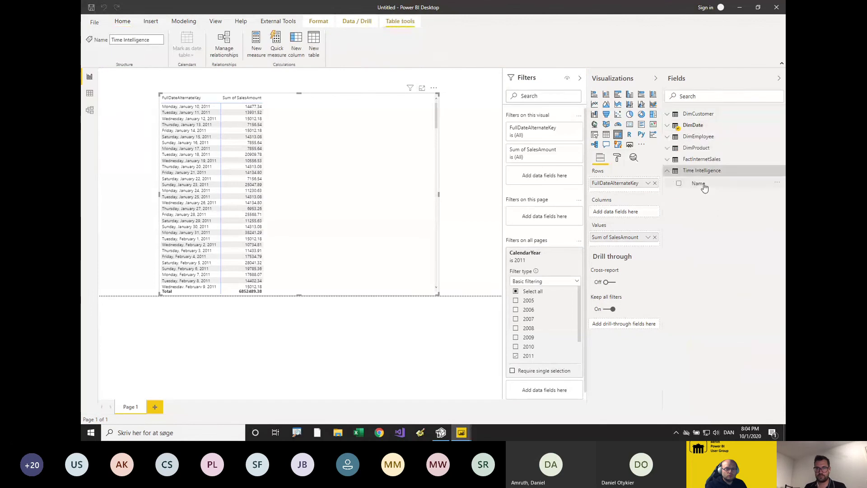
left_click_drag(702, 187, 625, 215)
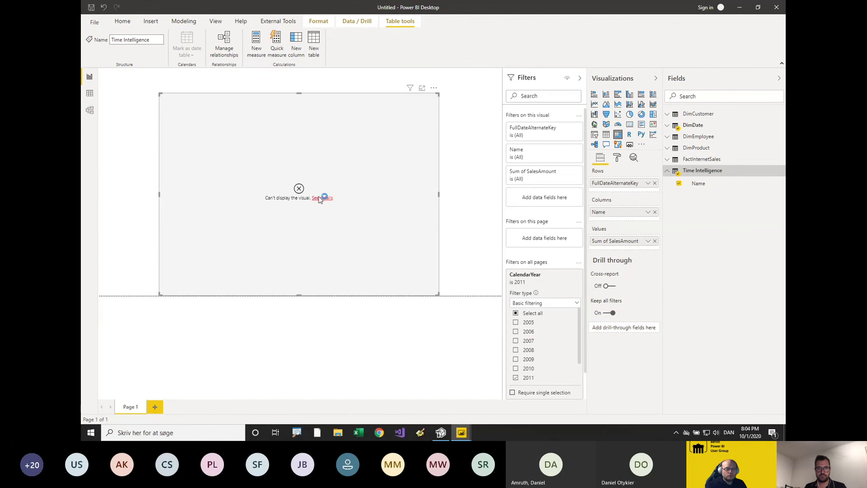
View the matrix's error details and check the Current Period, QTD and YTD expressions in Tabular Editor.
left_click(321, 198)
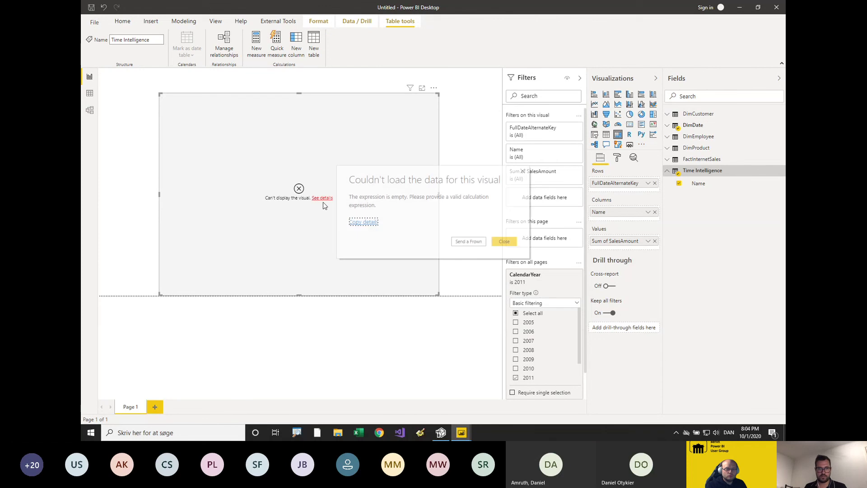
left_click(509, 239)
left_click(440, 432)
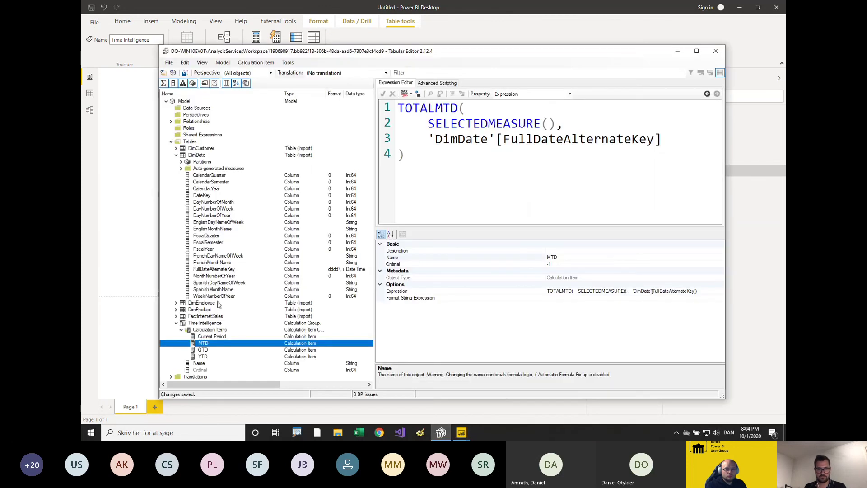
left_click(212, 336)
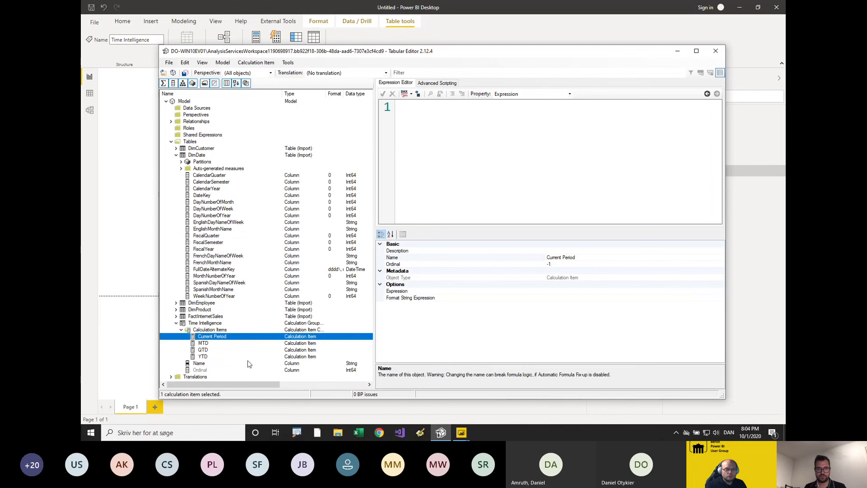
left_click(216, 350)
left_click(216, 356)
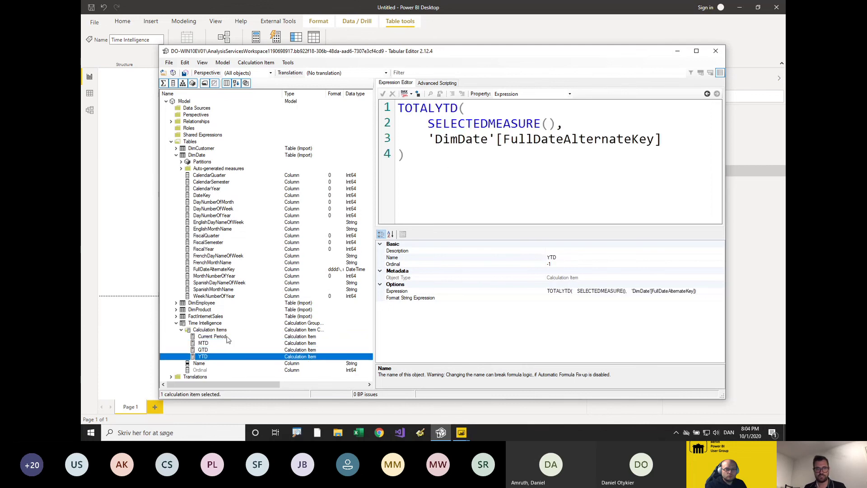
Set the Current Period item's expression to SELECTEDMEASURE(), save the model changes and return to the Power BI report.
left_click(225, 337)
left_click(455, 180)
type("SELECTEDMEASURE(")
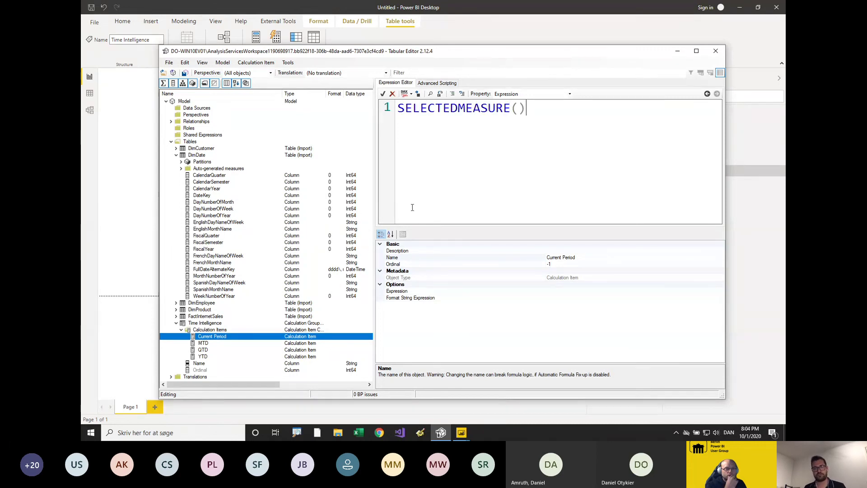
key("ctrl+s")
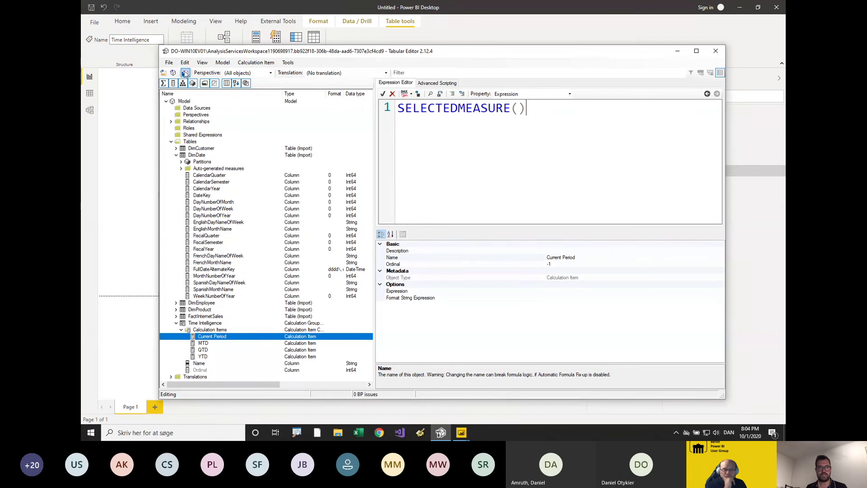
left_click(509, 30)
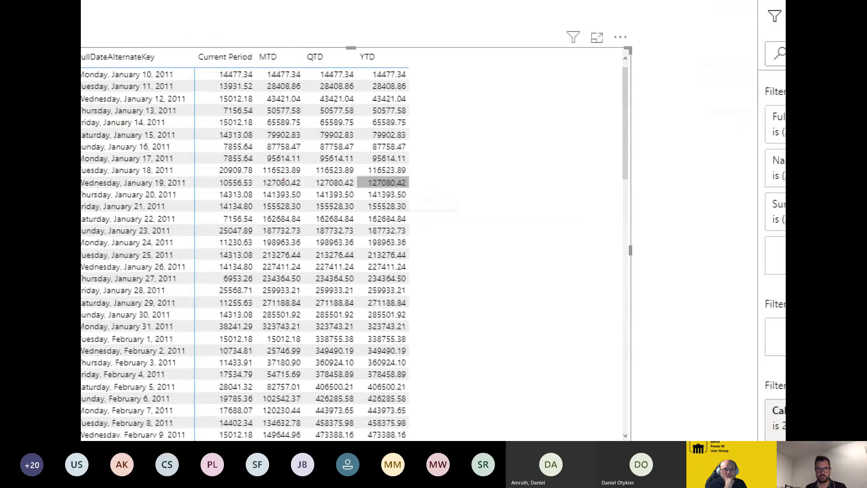
Compare the Current Period, MTD, QTD and YTD values of Sum of SalesAmount across the matrix's 2011 dates, including where months change.
left_click_drag(255, 94, 255, 231)
left_click_drag(324, 132, 306, 199)
left_click_drag(374, 164, 369, 240)
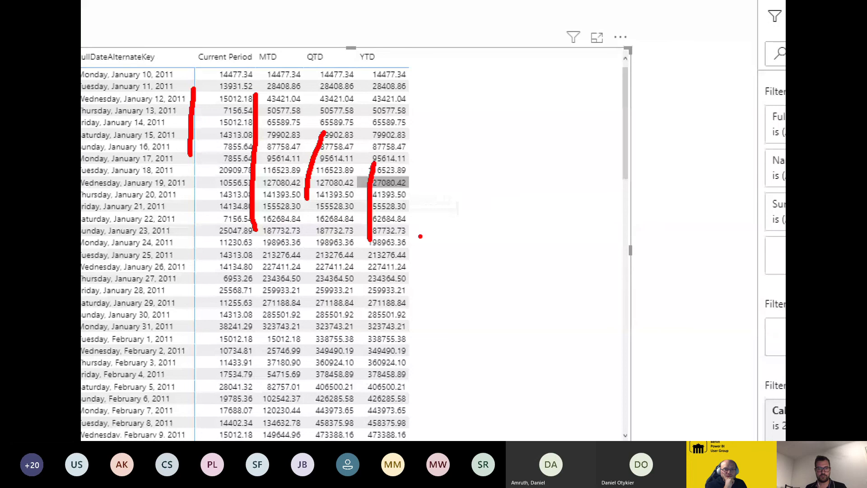
key("Escape")
scroll(341, 177, "down", 10)
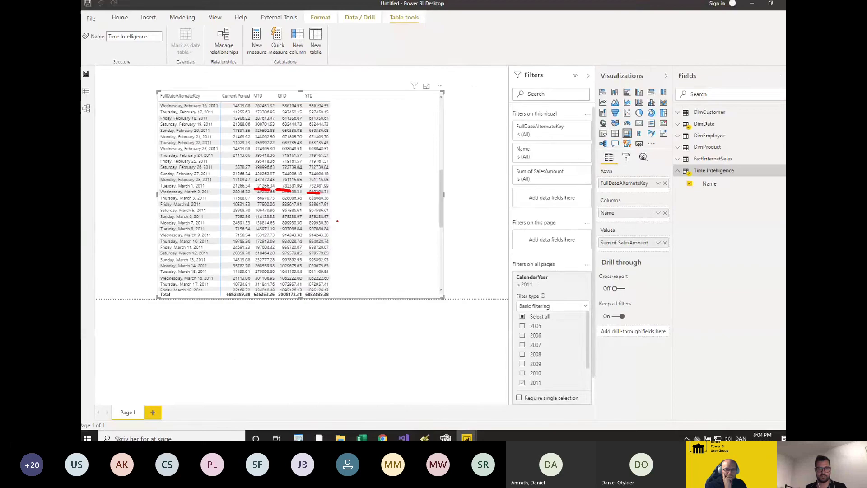
scroll(454, 253, "down", 5)
scroll(343, 216, "down", 15)
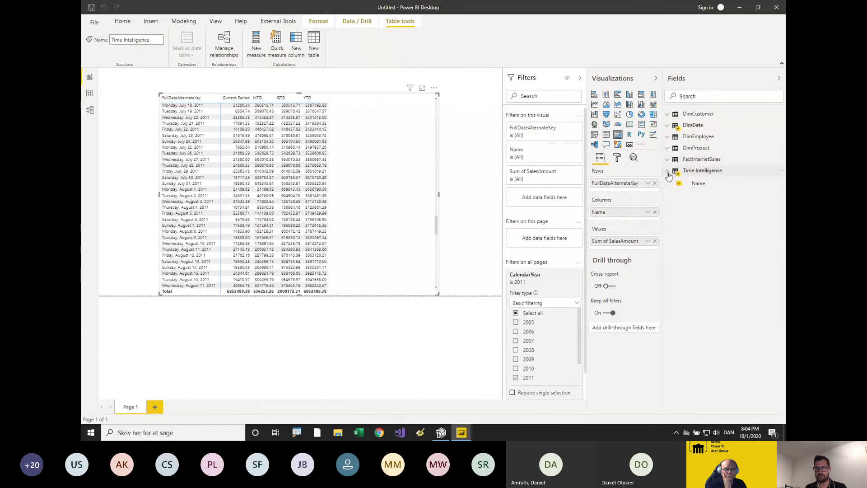
Replace Sum of SalesAmount with Sum of Freight in the matrix values and review the period columns for 2011.
left_click(672, 127)
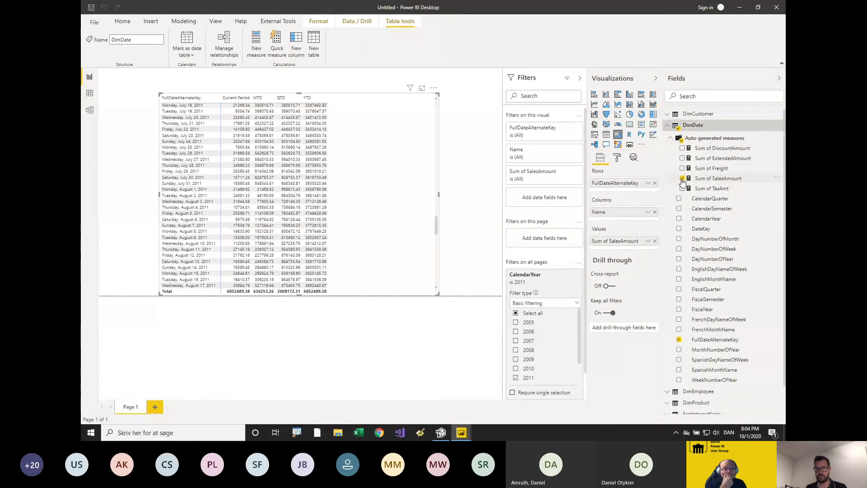
left_click(681, 179)
left_click(681, 168)
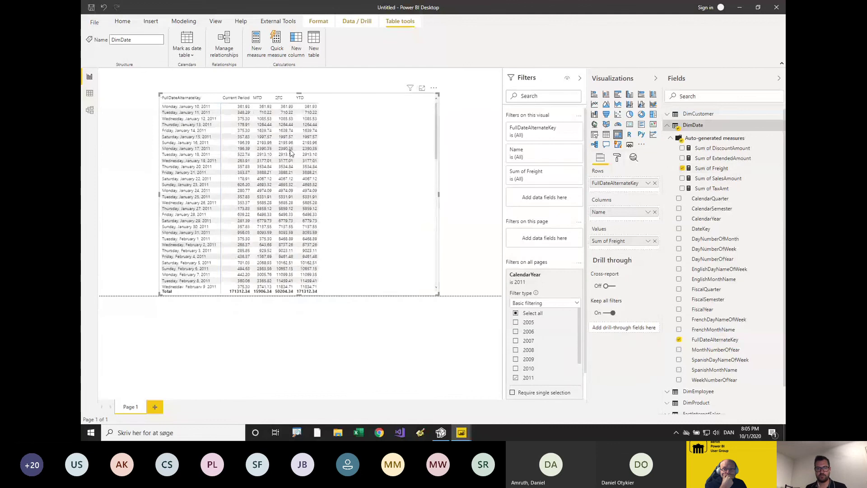
scroll(327, 225, "down", 20)
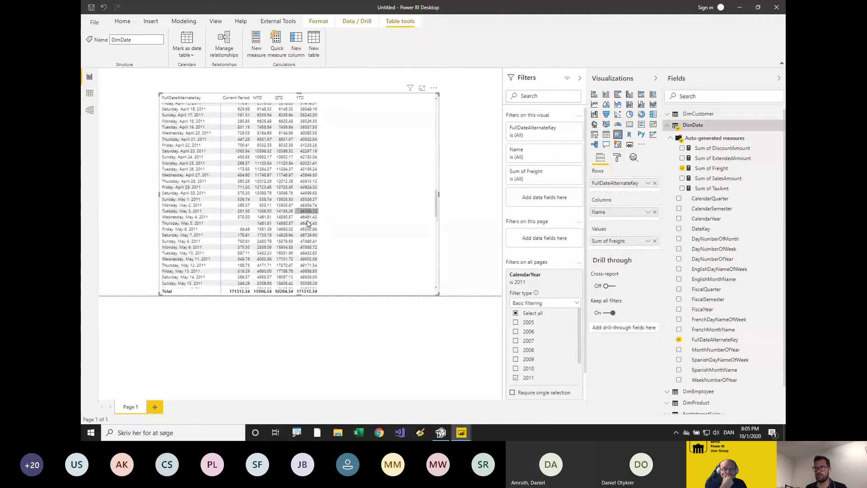
scroll(307, 223, "down", 8)
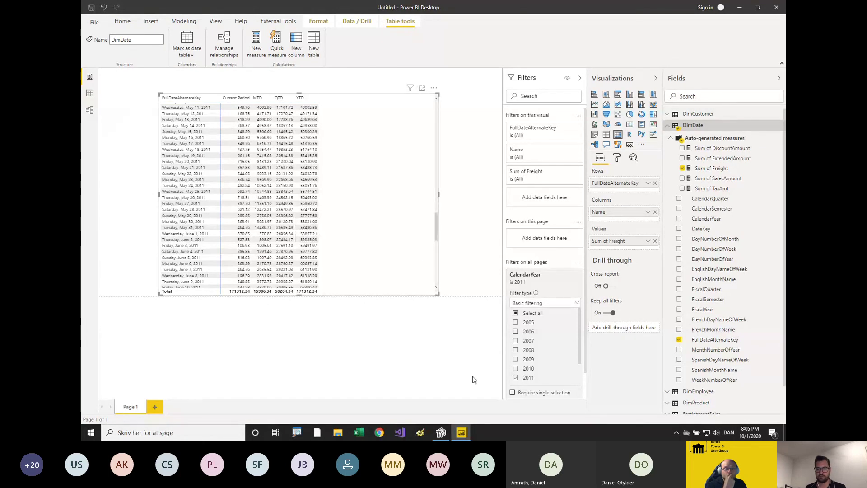
Switch to Tabular Editor and compare the expressions of the Current Period and MTD calculation items.
left_click(440, 432)
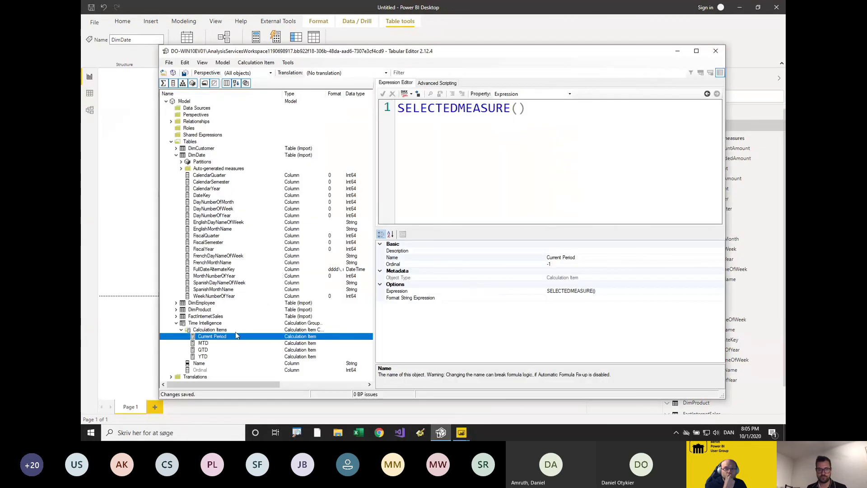
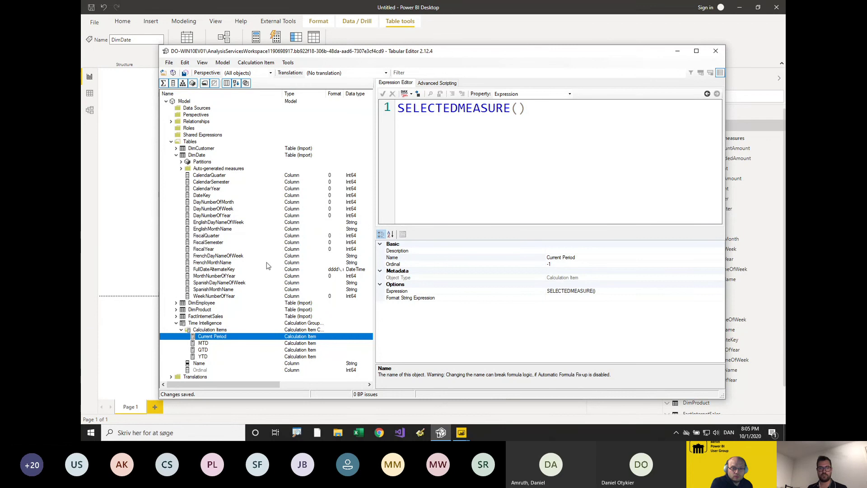
left_click(507, 30)
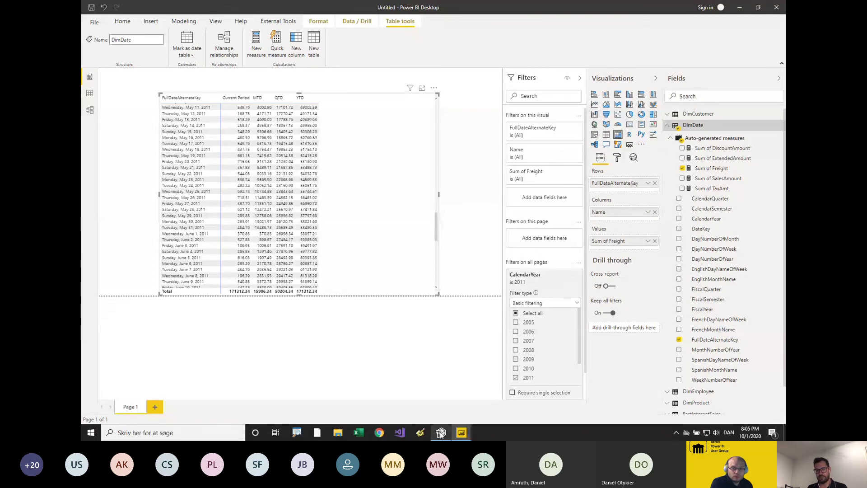
left_click(440, 433)
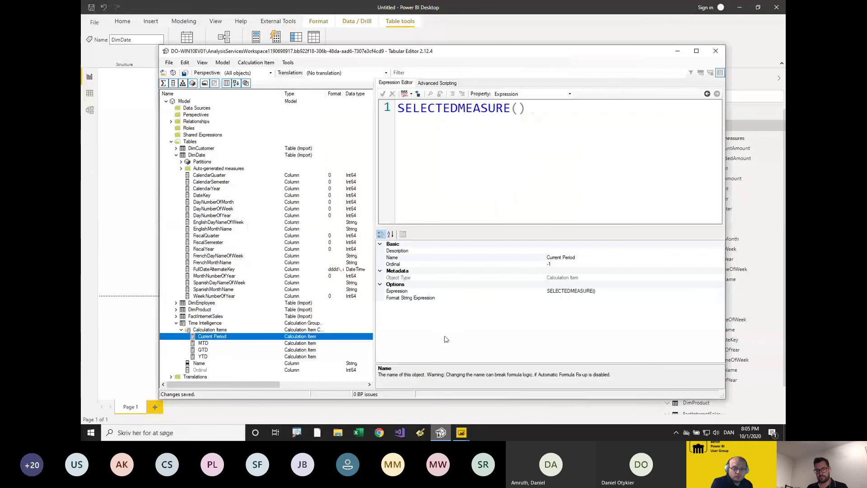
left_click(222, 344)
left_click(220, 338)
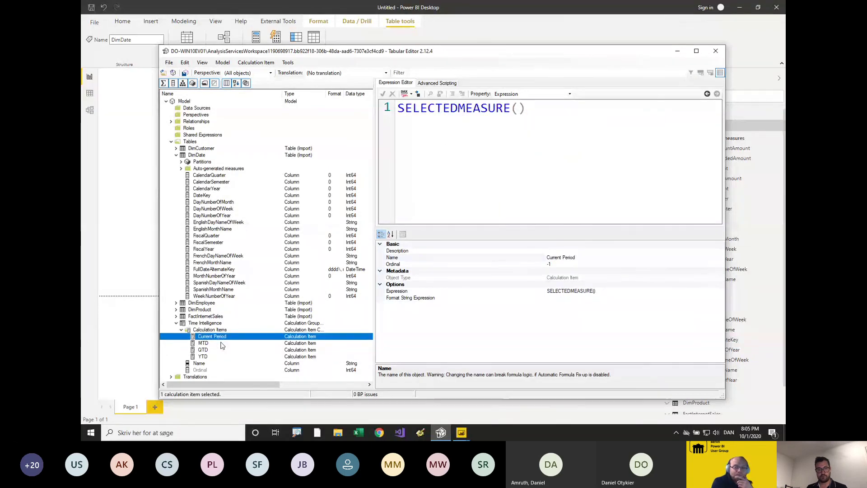
left_click(222, 344)
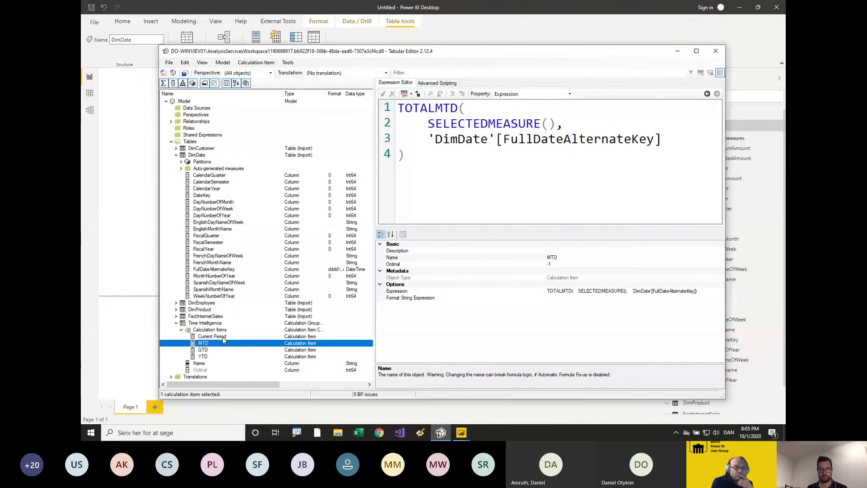
left_click(221, 337)
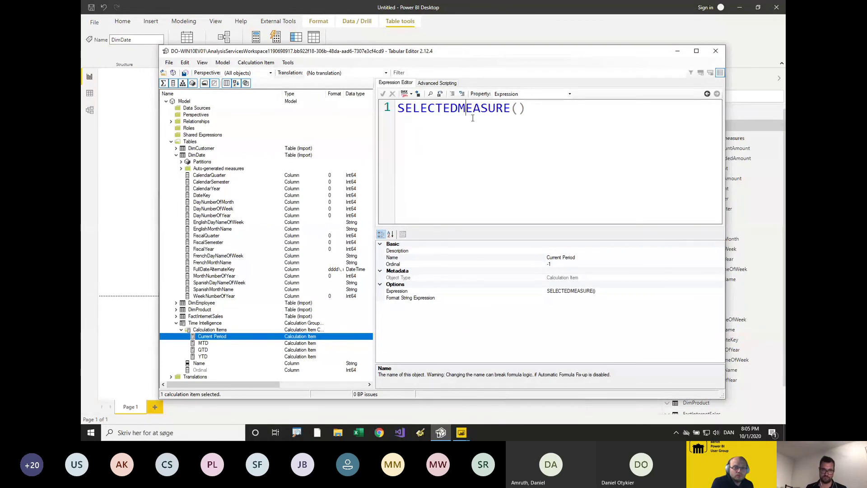
Begin an IF( function with an indented line above SELECTEDMEASURE() in the Current Period expression.
key("Home")
key("Return")
key("Return")
key("Up")
key("Up")
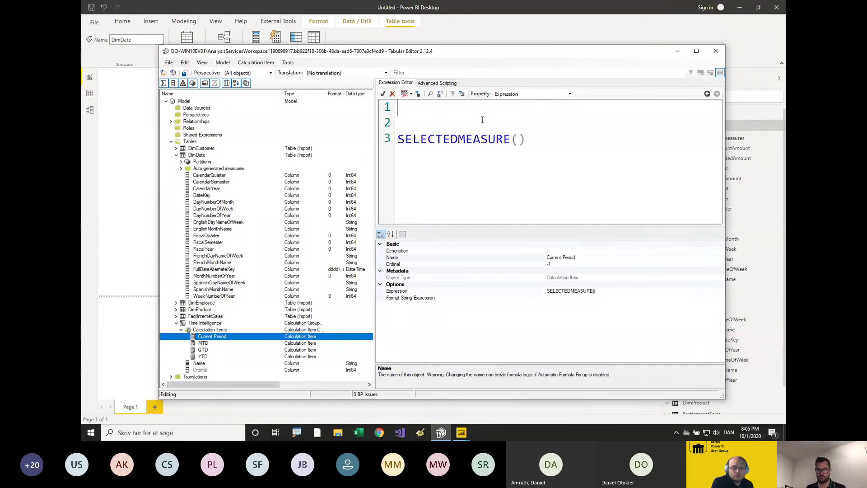
type("IF(")
key("Return")
key("Tab")
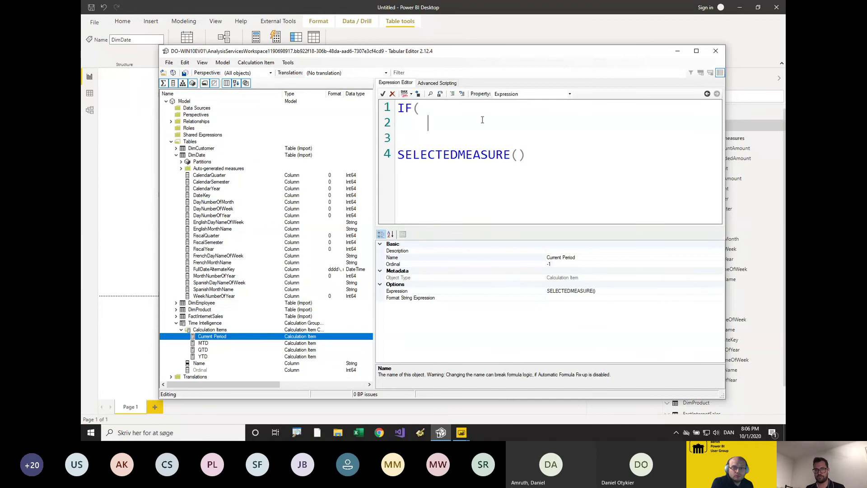
Enter ISSELECTEDMEASURE([Sum of Freight]) as the IF condition, inserting the measure reference from DimDate's auto-generated measures.
type("I")
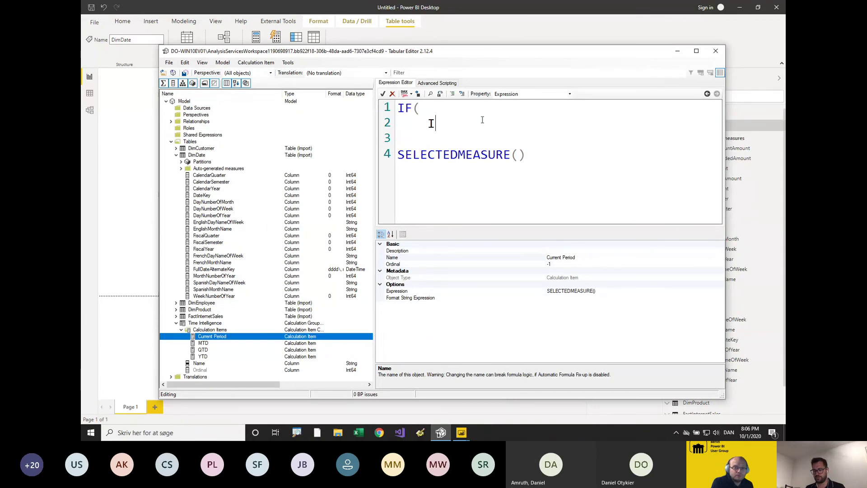
type("SSELE")
key("BackSpace")
key("BackSpace")
type("ELE")
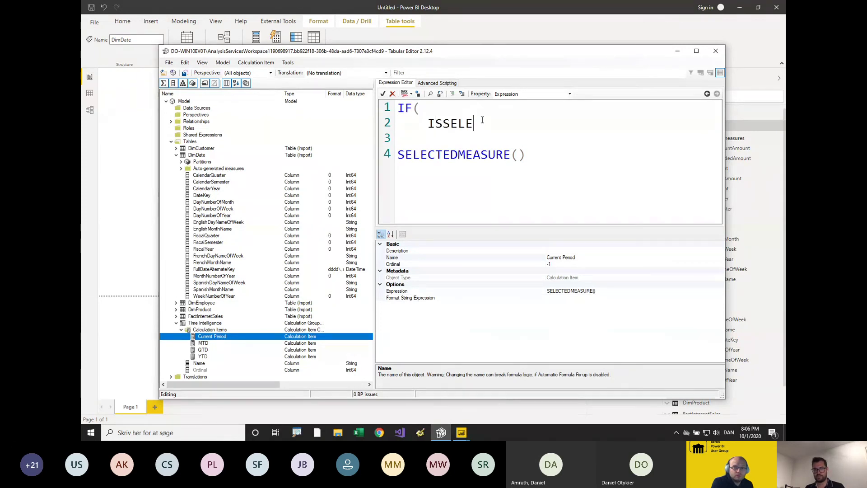
type("CTEDMEASURE()")
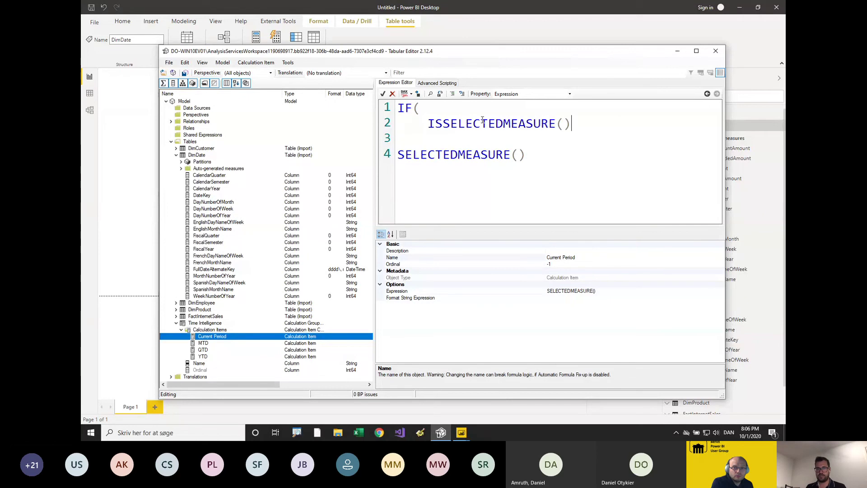
key("Left")
left_click(181, 169)
left_click_drag(209, 188, 564, 126)
left_click(638, 127)
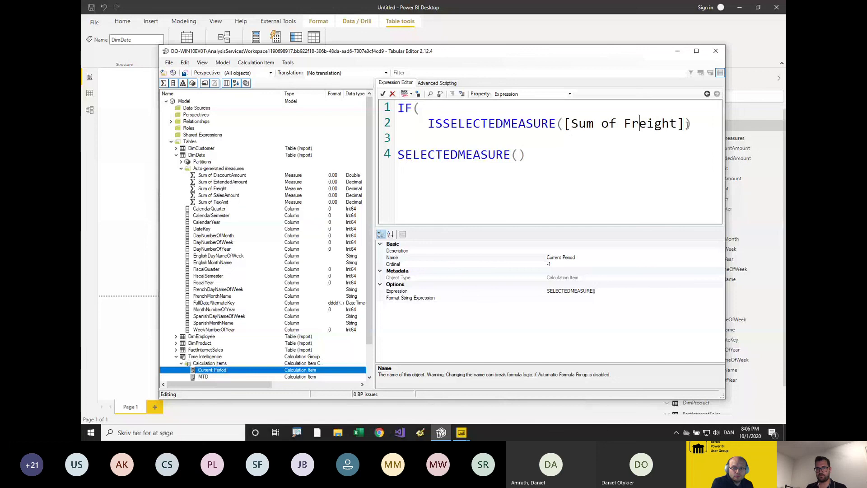
left_click_drag(690, 125, 423, 125)
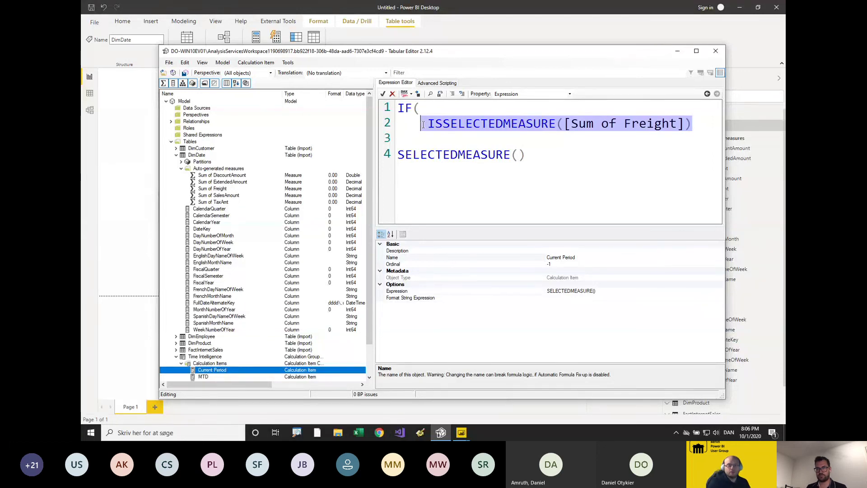
Change the IF condition to SELECTEDMEASURENAME() with no measure argument.
left_click(556, 124)
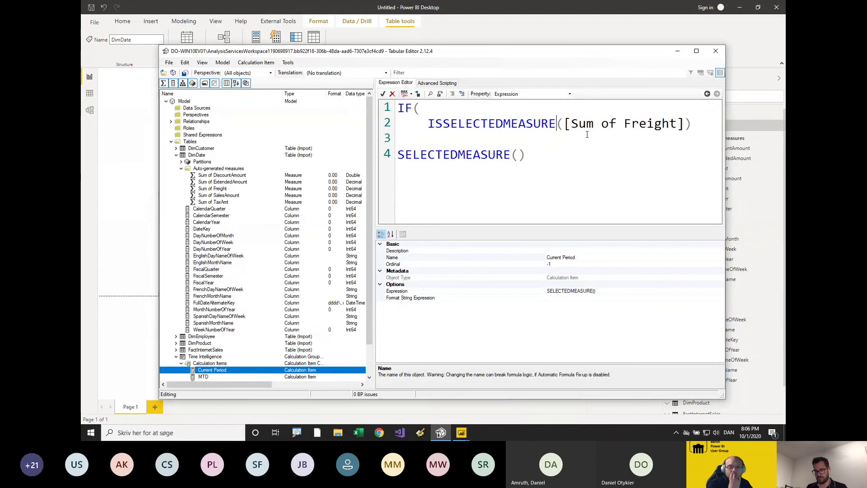
type("NA")
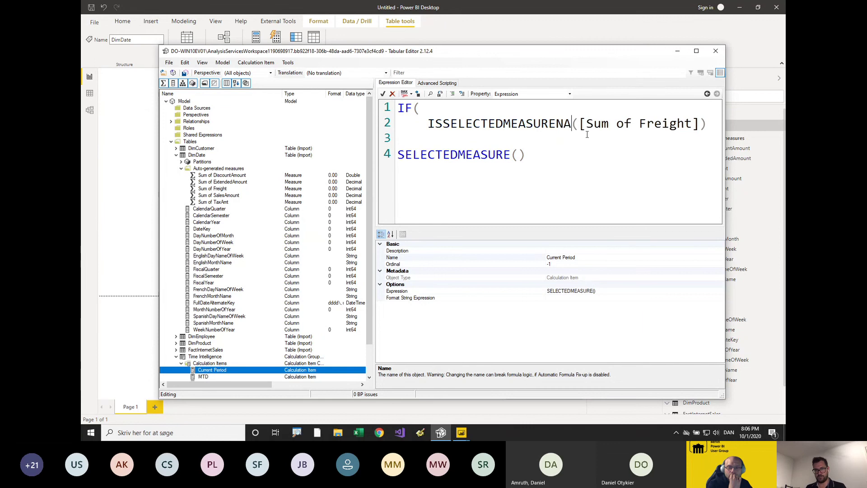
type("ME")
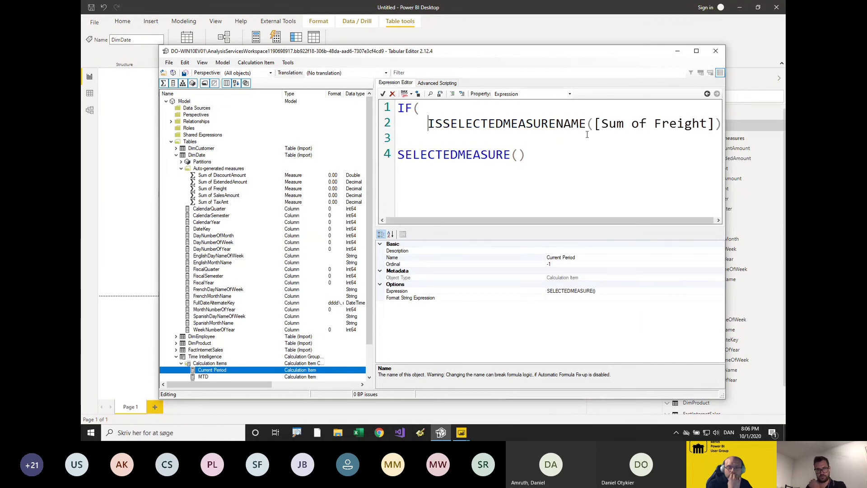
key("Delete")
key("Delete")
left_click_drag(582, 126, 704, 126)
key("Delete")
left_click_drag(587, 125, 430, 126)
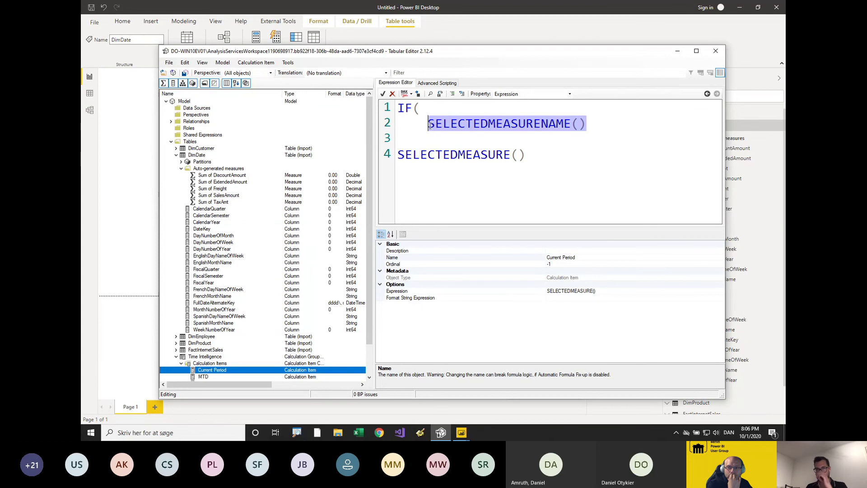
left_click(612, 128)
left_click(428, 124)
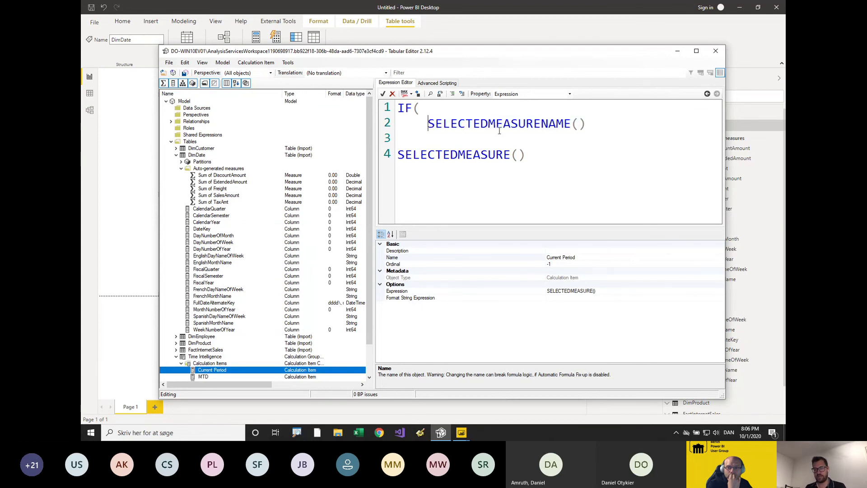
Wrap the condition as CONTAINS(SELECTEDMEASURENAME(), "Amount") and widen the Tabular Editor window to fit the full line.
type("CON")
key("BackSpace")
key("BackSpace")
key("BackSpace")
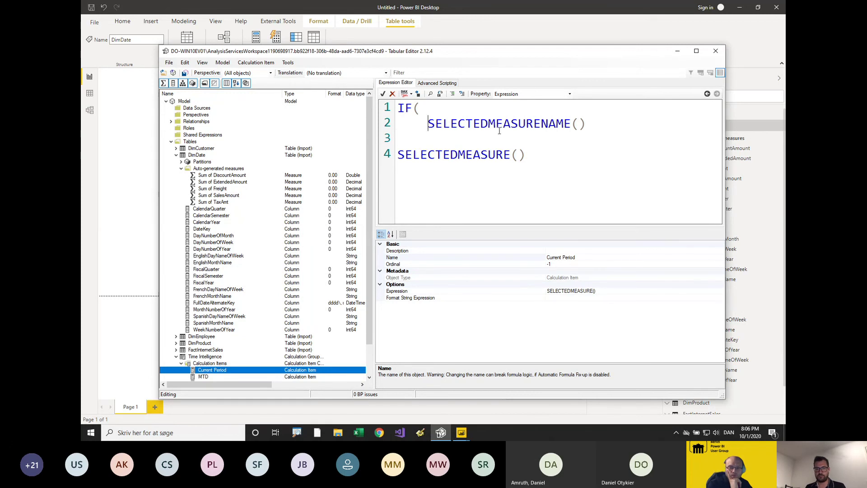
type("CONTAINS(")
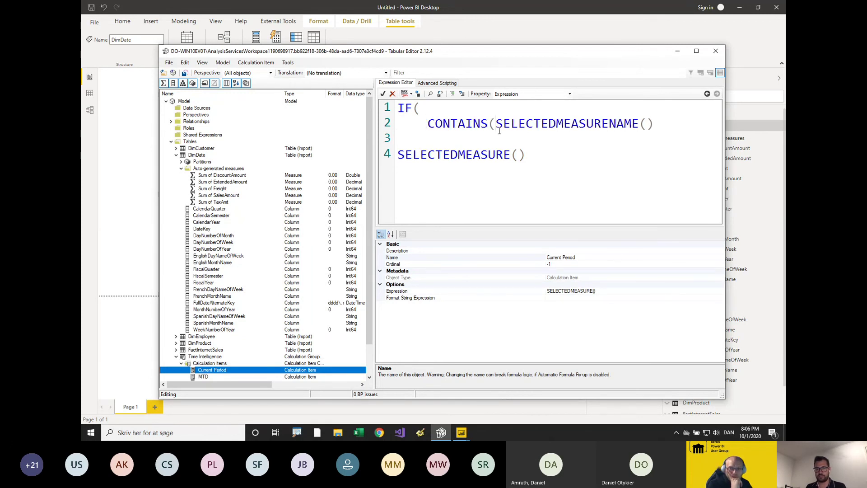
type("\"Amount\")")
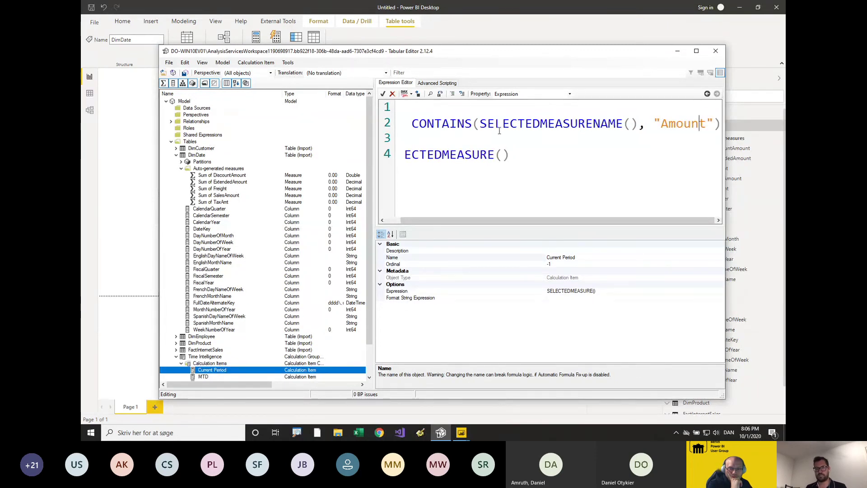
key("Home")
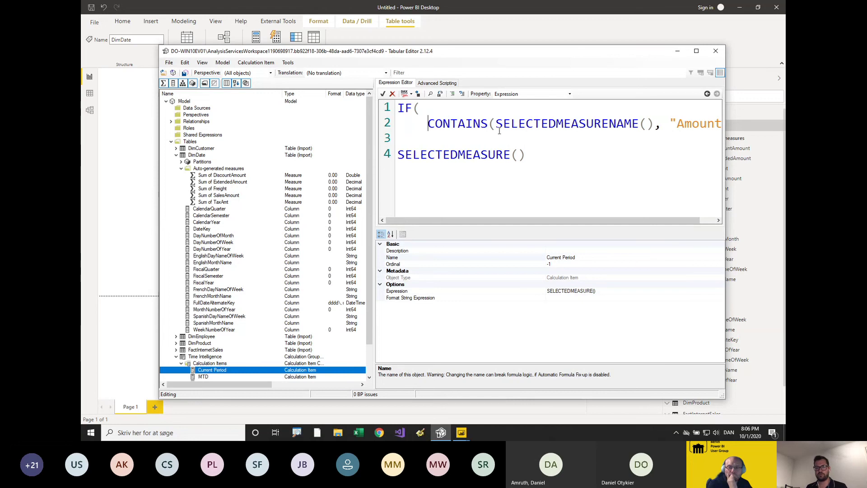
key("End")
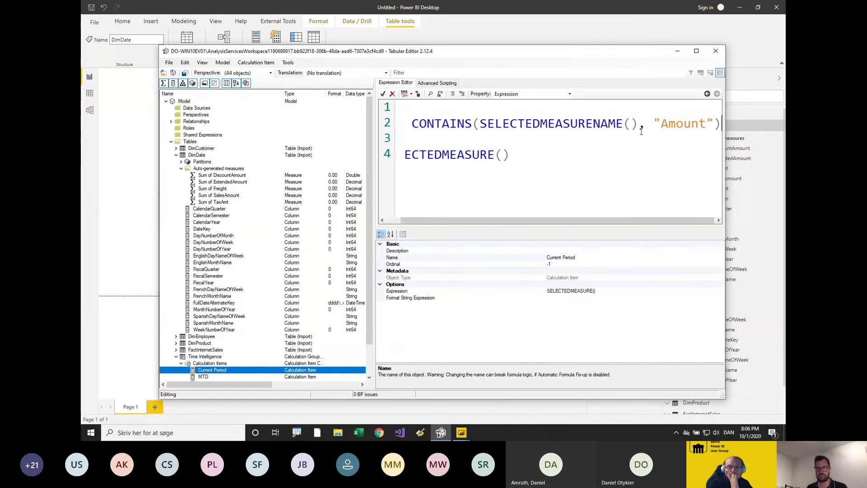
left_click_drag(724, 126, 763, 126)
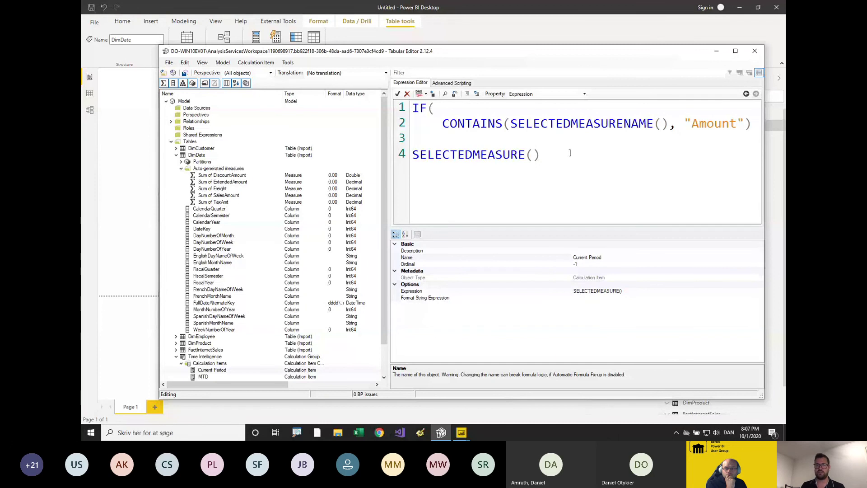
Commit the edited Current Period expression and look through the MTD and YTD items and the Time Intelligence calculation group.
scroll(381, 152, "down", 2)
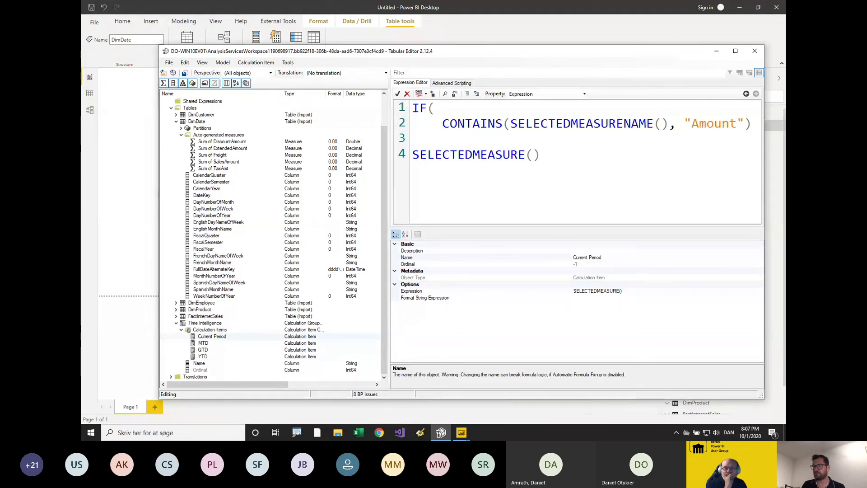
left_click(213, 328)
left_click(208, 337)
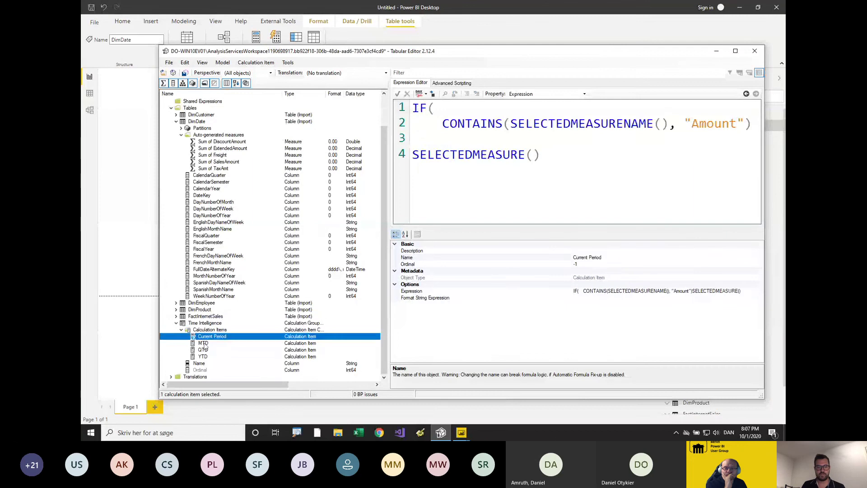
left_click(204, 343)
left_click(203, 356)
left_click(206, 324)
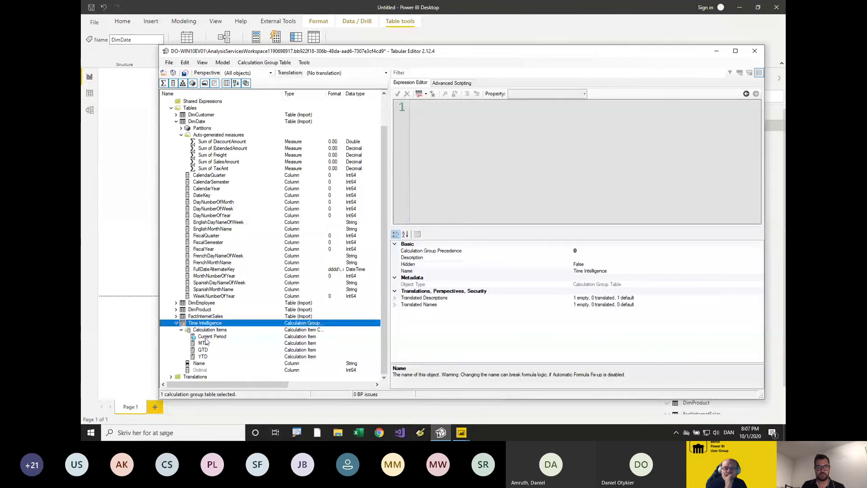
left_click(206, 337)
left_click(245, 337)
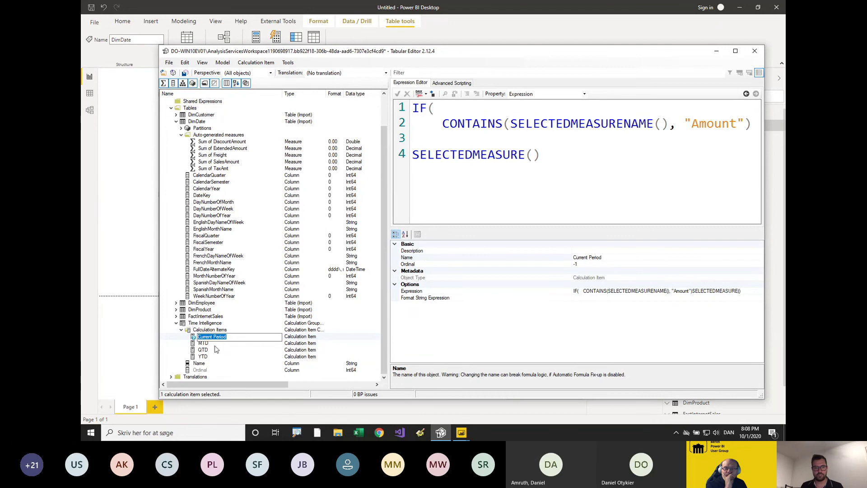
type("Sales")
key("Return")
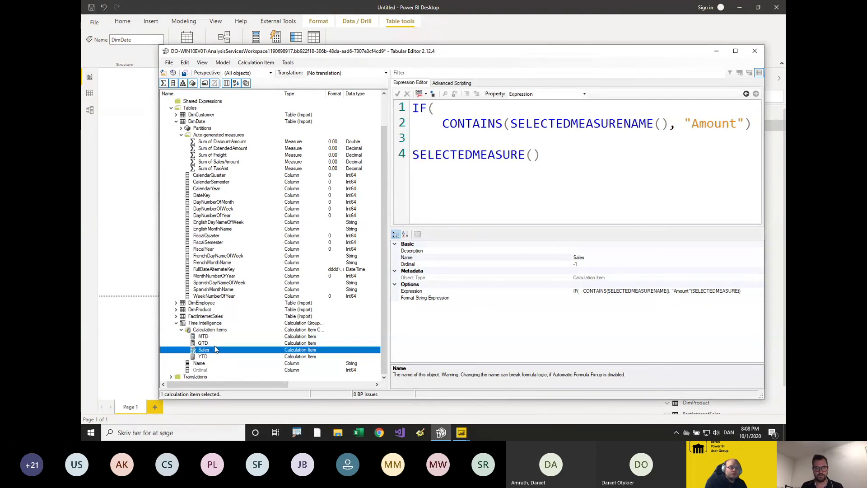
key("ctrl+z")
Create a second calculation group under Tables, keeping the default name New Calculation Group, and expand it.
right_click(201, 108)
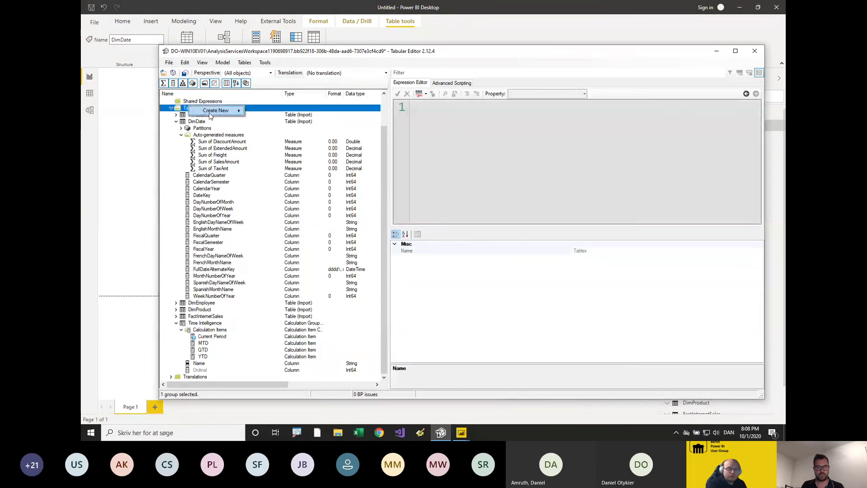
mouse_move(212, 112)
left_click(281, 131)
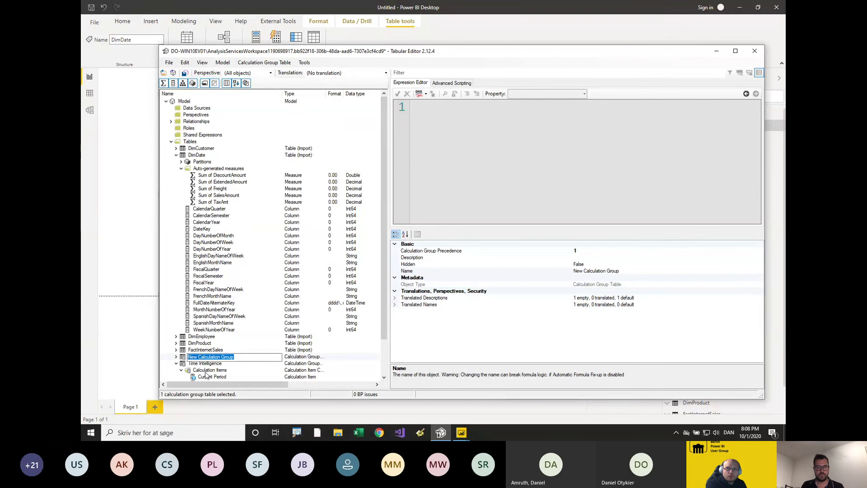
left_click(176, 357)
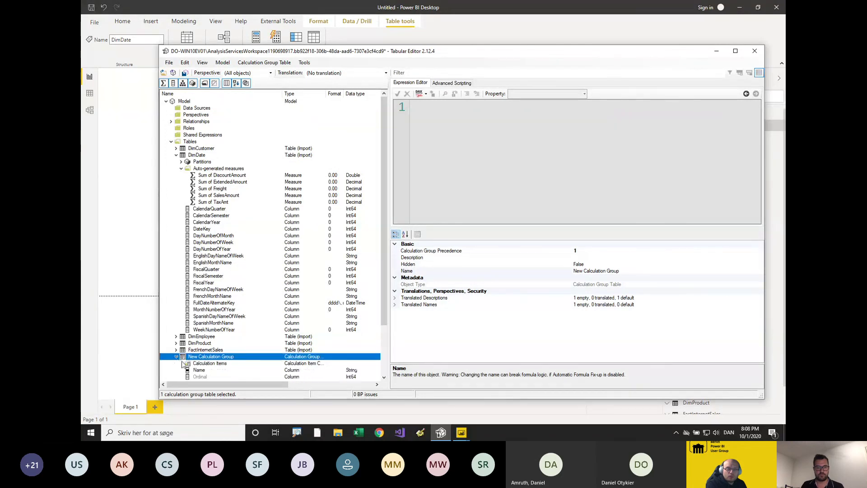
Add a calculation item named Sales to New Calculation Group with the expression [Sum of SalesAmount], inserted from DimDate's auto-generated measures.
scroll(189, 365, "down", 1)
right_click(206, 343)
left_click(216, 349)
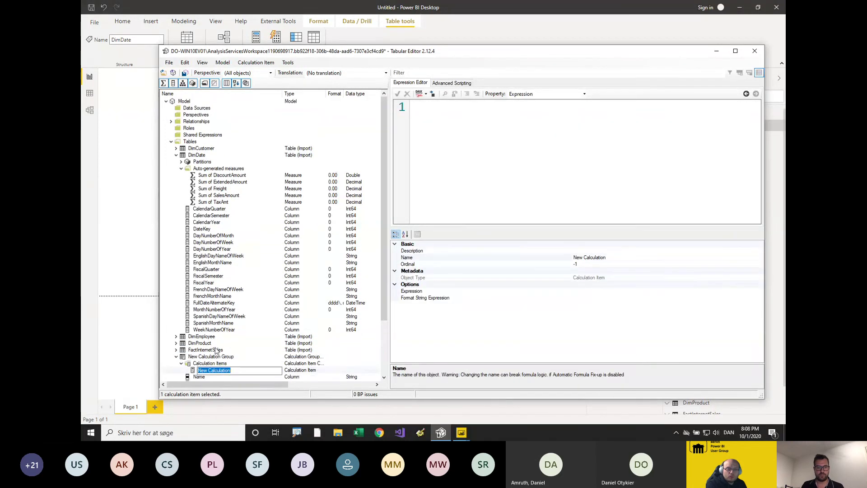
type("Sales")
key("Return")
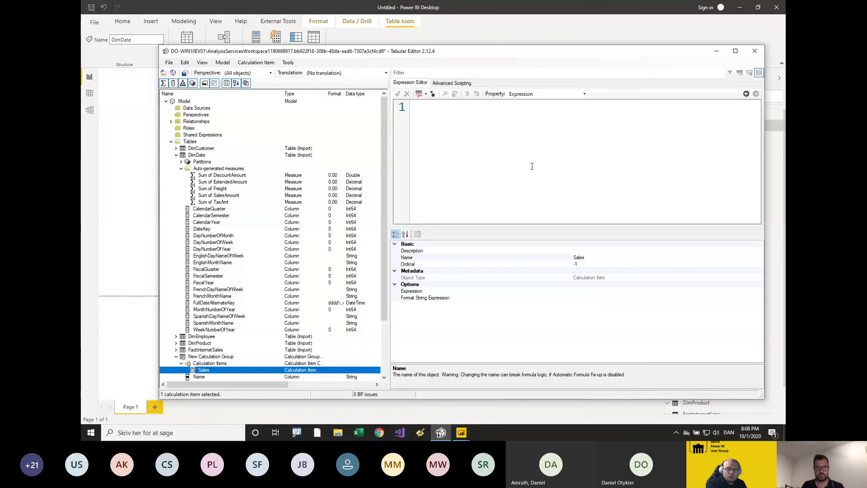
left_click_drag(245, 196, 433, 108)
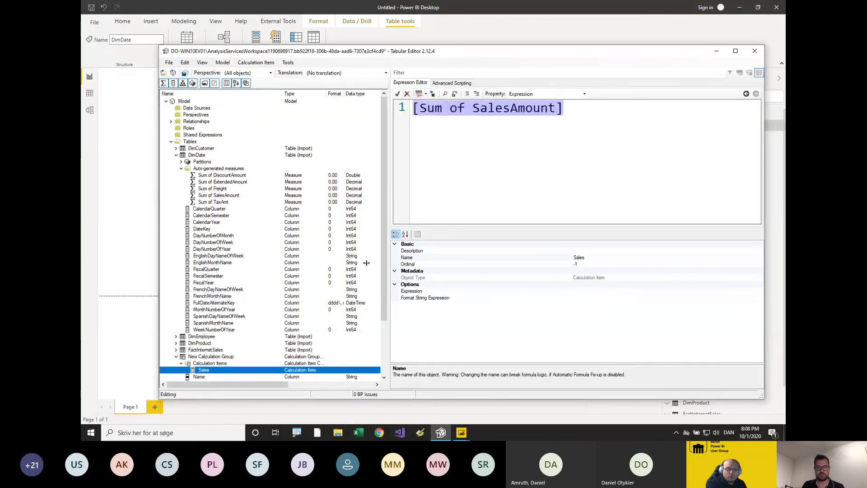
Add a calculation item named Freight to New Calculation Group with the expression [Sum of Freight] and commit it.
right_click(215, 365)
left_click(228, 367)
type("F")
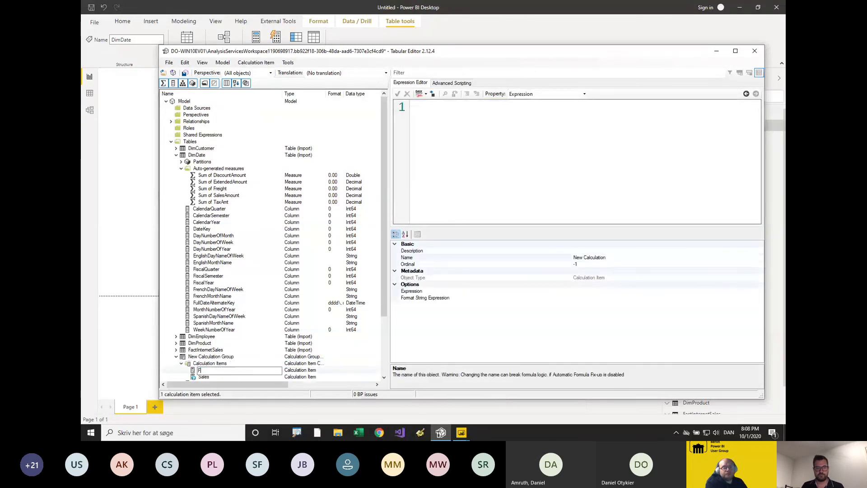
type("reight")
key("Return")
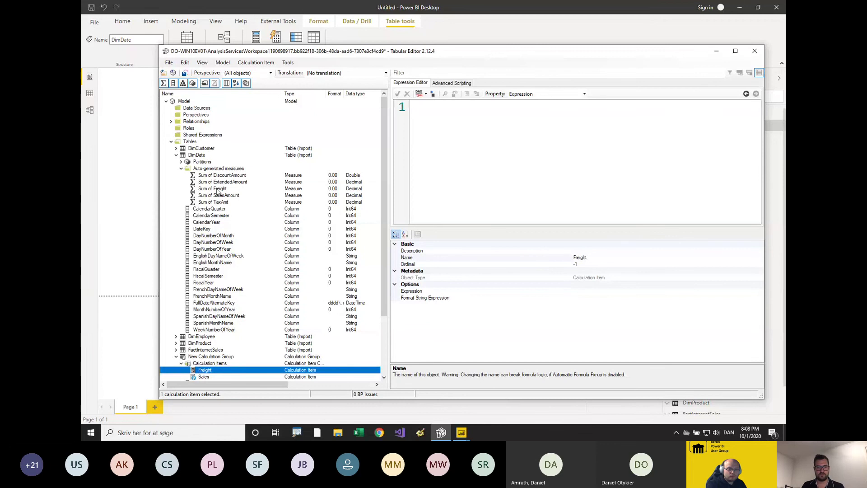
left_click_drag(212, 188, 441, 177)
left_click(216, 310)
Review New Calculation Group and the expressions of its Sales and Freight calculation items.
scroll(214, 341, "down", 2)
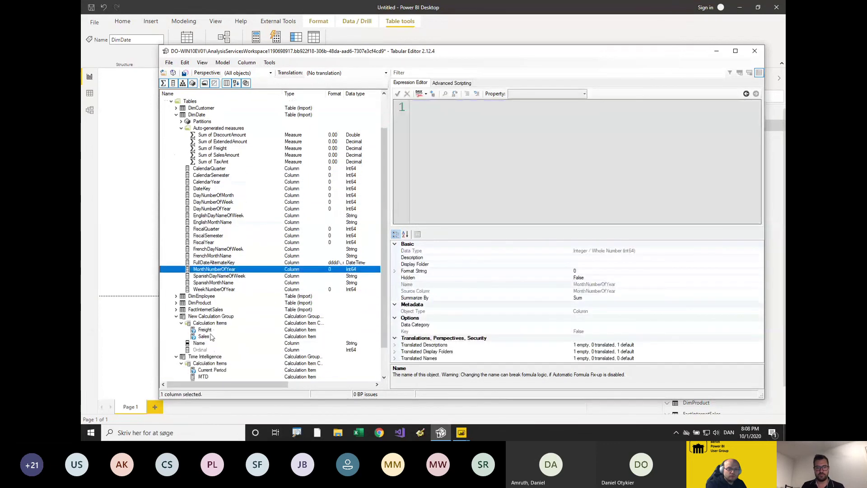
left_click(210, 331)
left_click(210, 336)
left_click(212, 316)
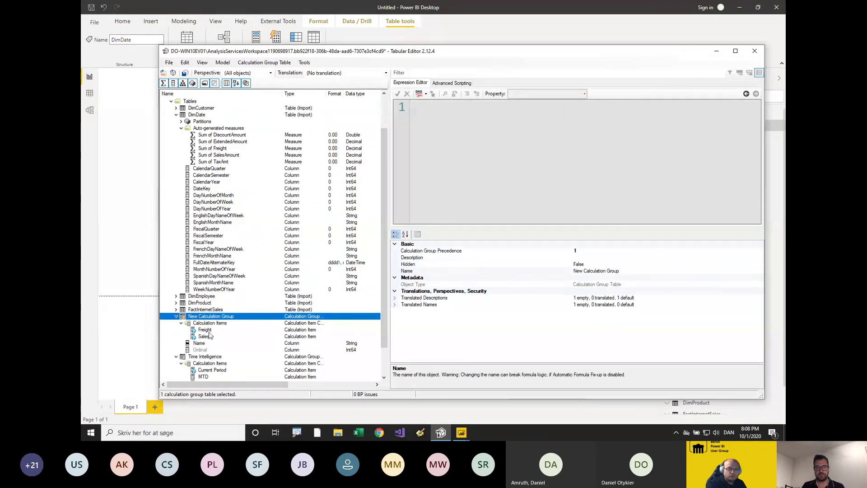
left_click(209, 337)
left_click_drag(563, 108, 413, 108)
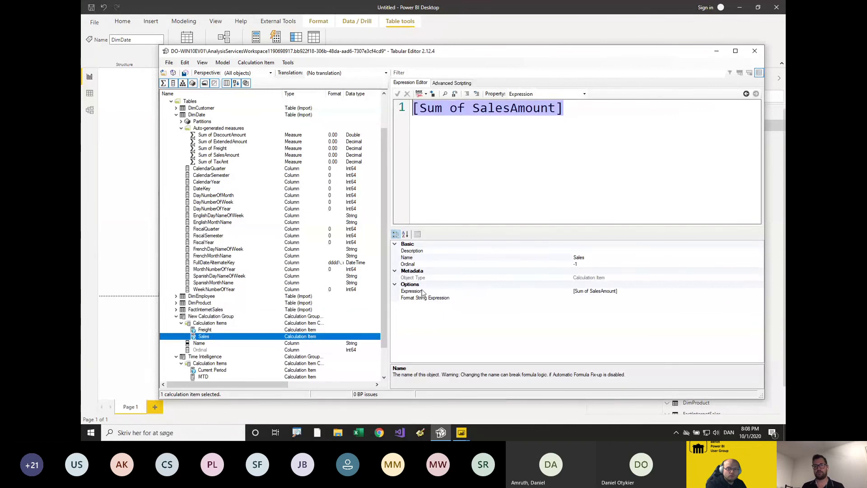
left_click(203, 330)
left_click(615, 132)
key("ctrl+a")
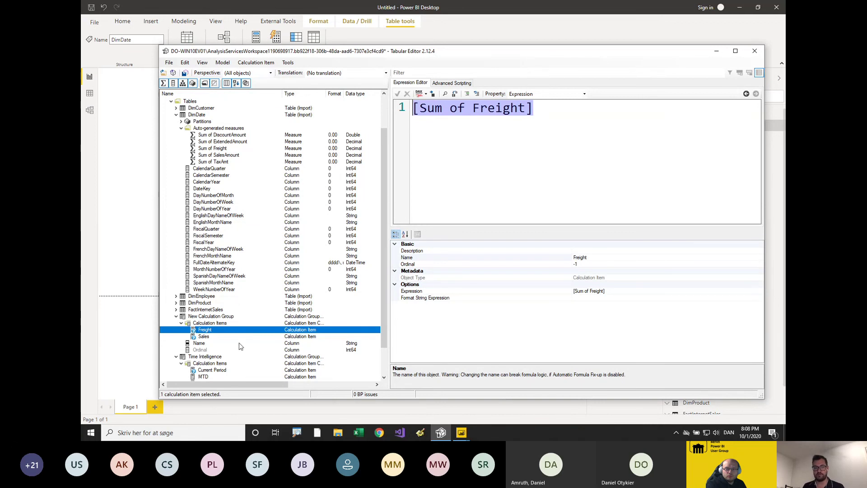
Examine the Freight calculation item's Format String Expression property, and return to its Expression property.
scroll(243, 329, "down", 2)
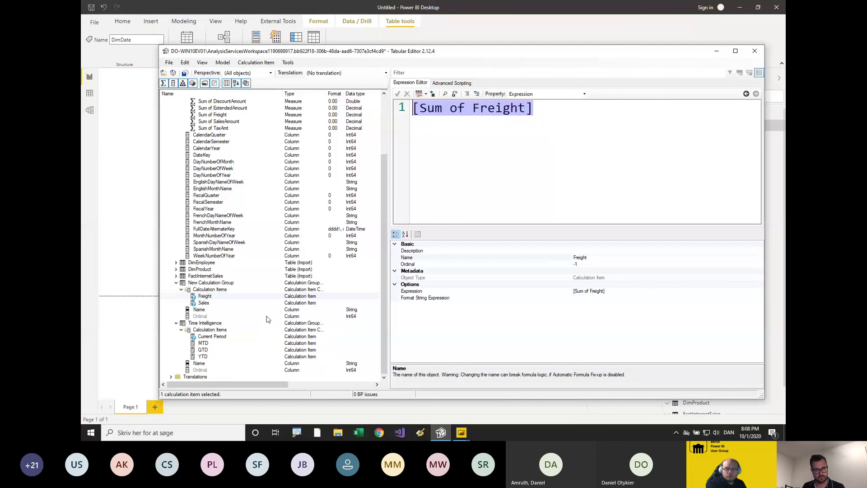
left_click(524, 94)
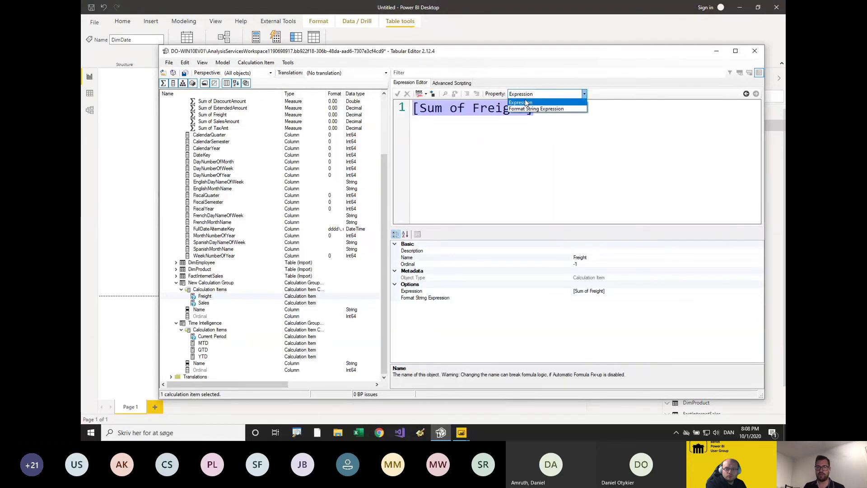
left_click(552, 109)
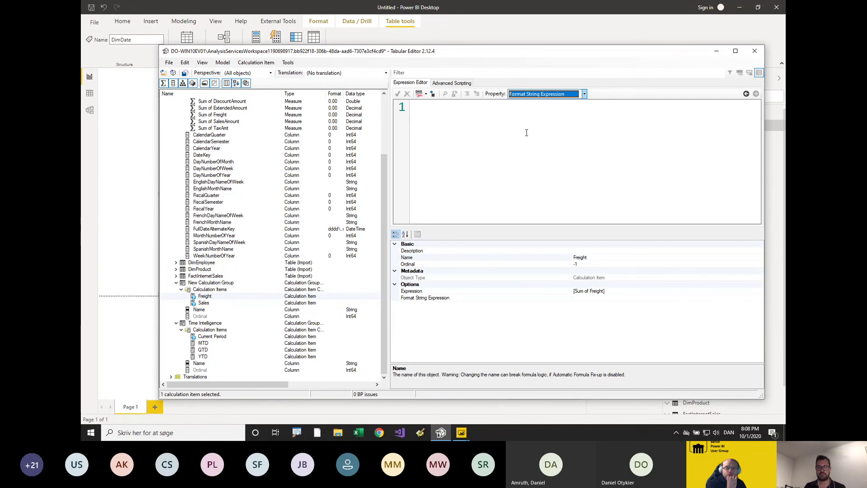
left_click(527, 95)
left_click(537, 102)
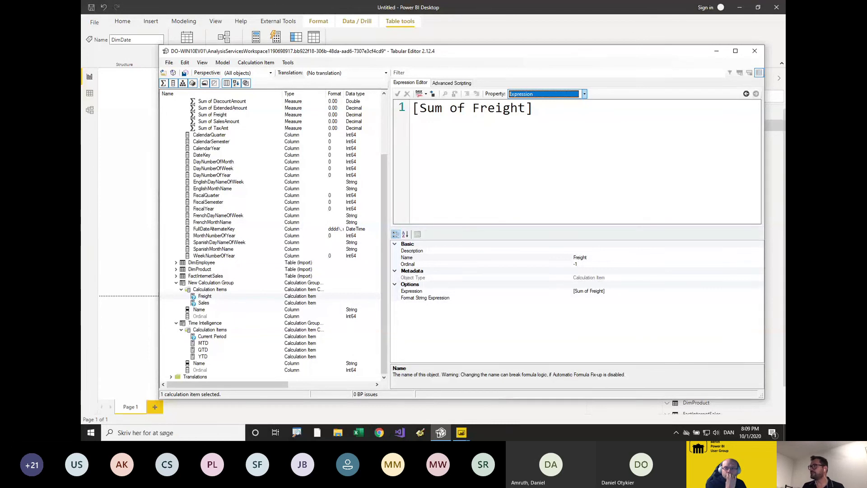
Collapse the DimDate table and the New Calculation Group and Time Intelligence calculation groups in the model tree.
left_click(221, 189)
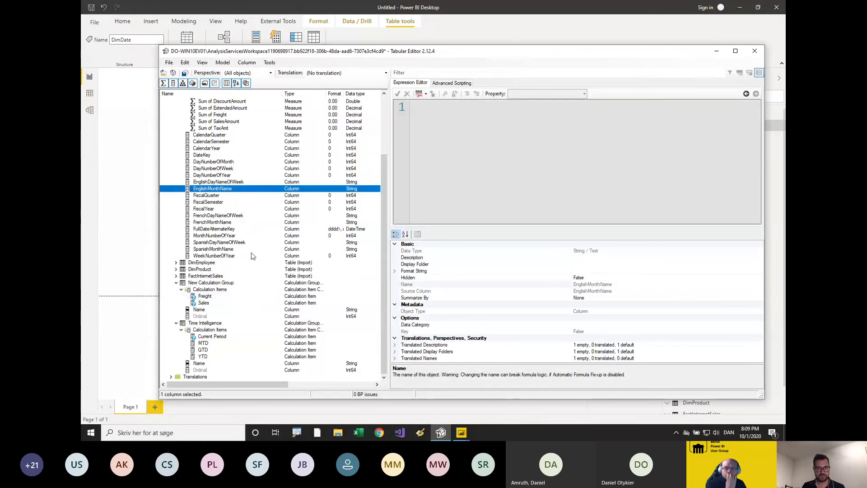
scroll(252, 256, "up", 3)
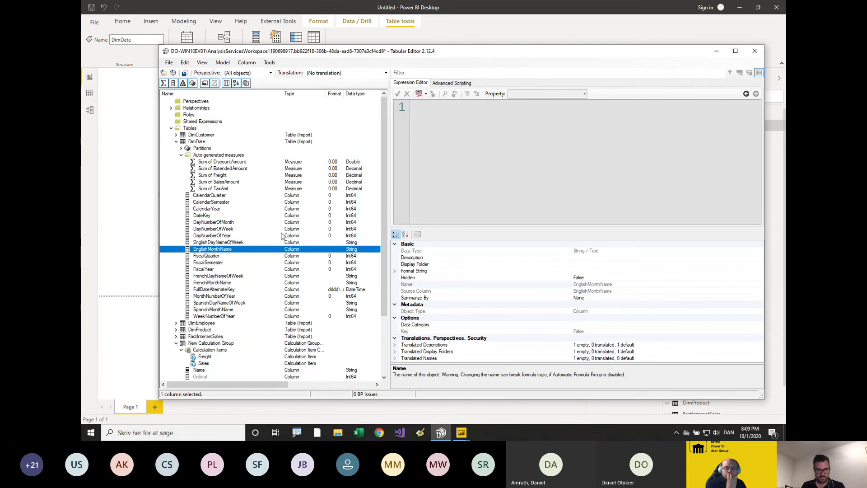
scroll(280, 235, "up", 1)
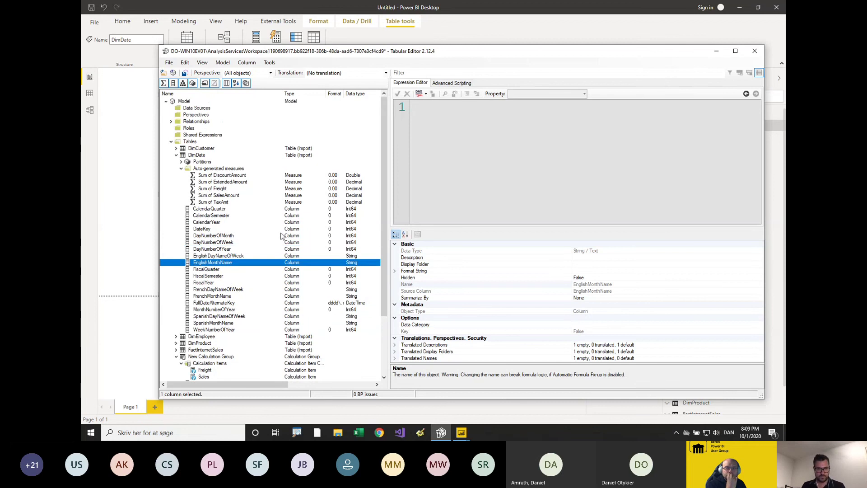
left_click(181, 168)
left_click(176, 156)
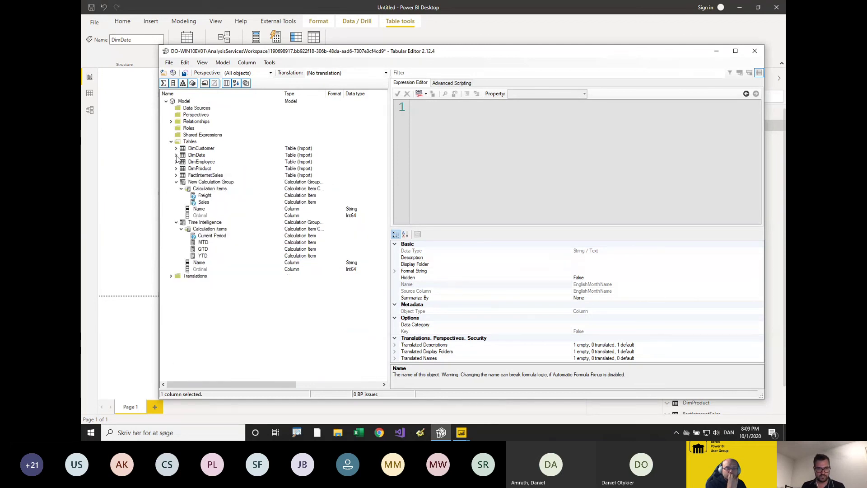
left_click(176, 181)
left_click(177, 188)
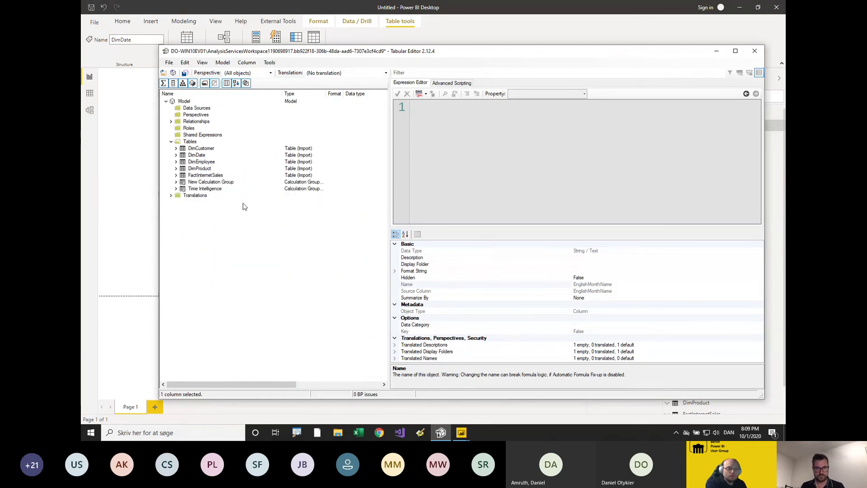
Expand the FactInternetSales and DimDate tables and open the Sum of ExtendedAmount measure's expression.
left_click(177, 175)
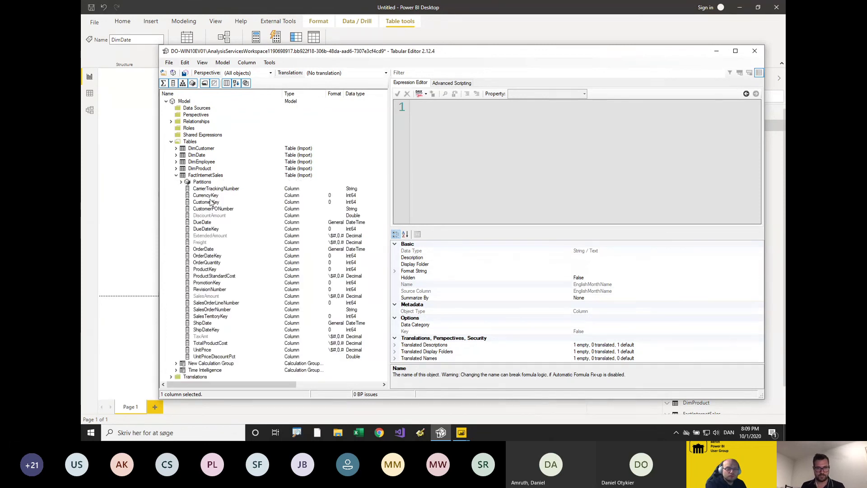
left_click(176, 155)
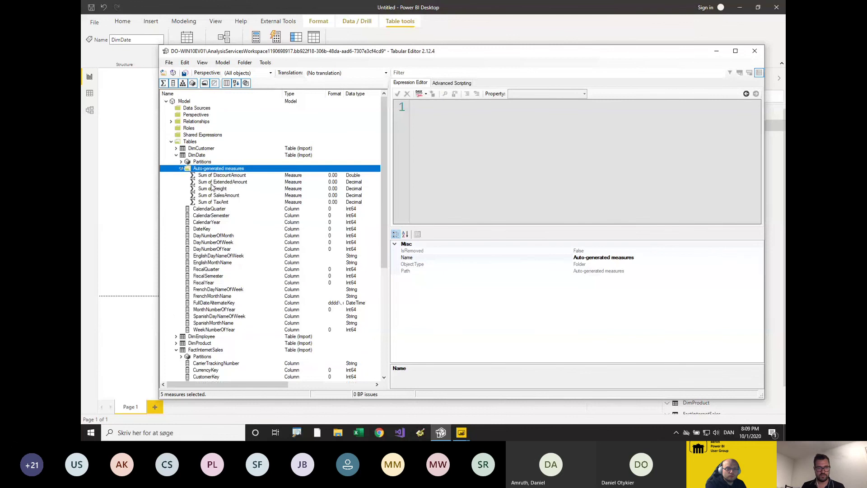
left_click(211, 182)
key("ctrl+Left")
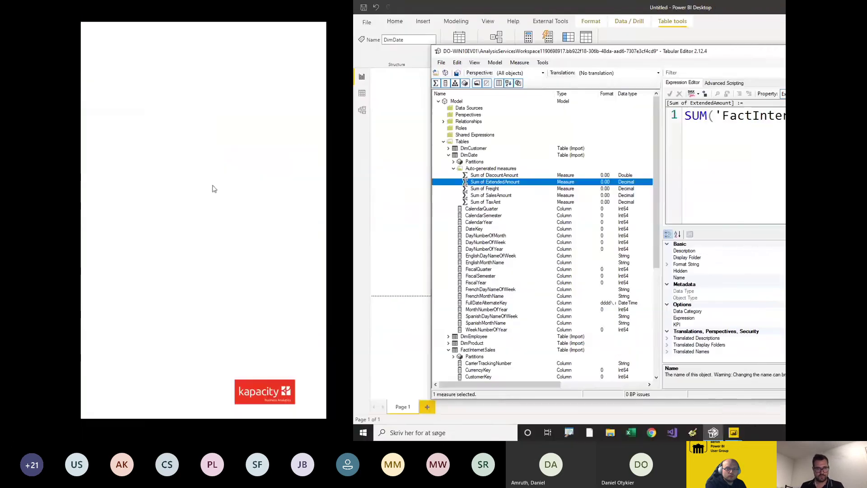
key("ctrl+Left")
key("Left")
key("Left")
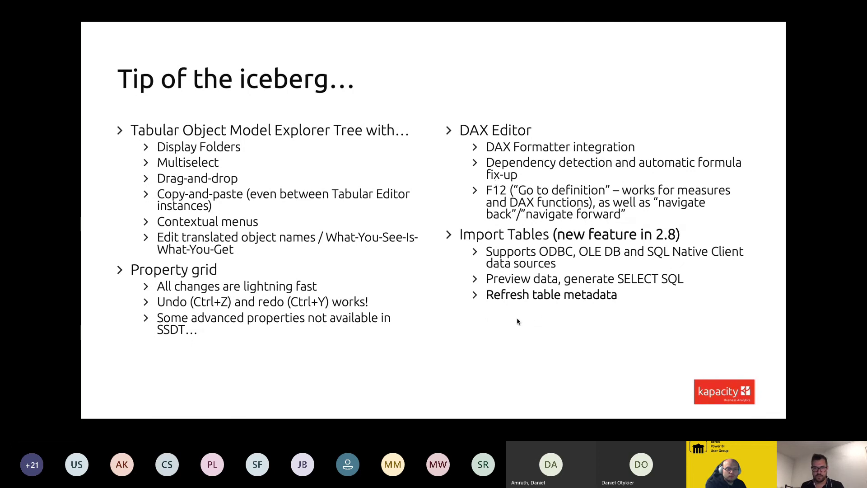
key("ctrl+super+Right")
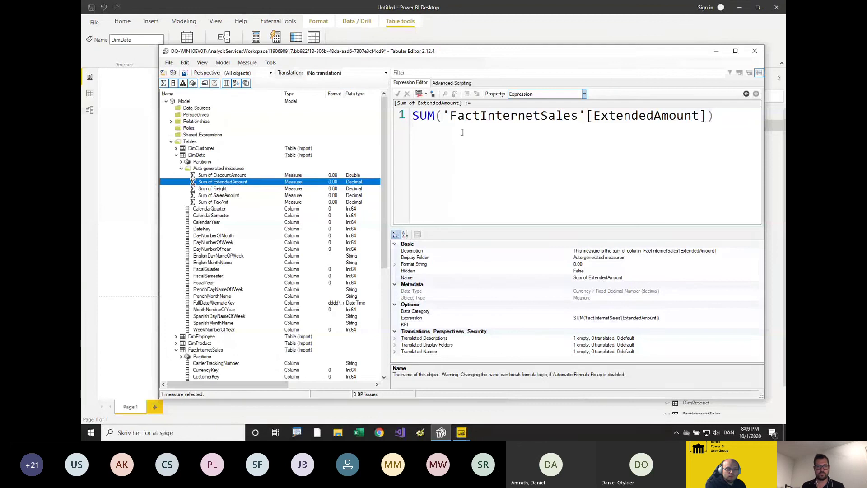
Append +IF(1=2,3,4) to the Sum of ExtendedAmount expression and format its DAX code.
left_click(722, 130)
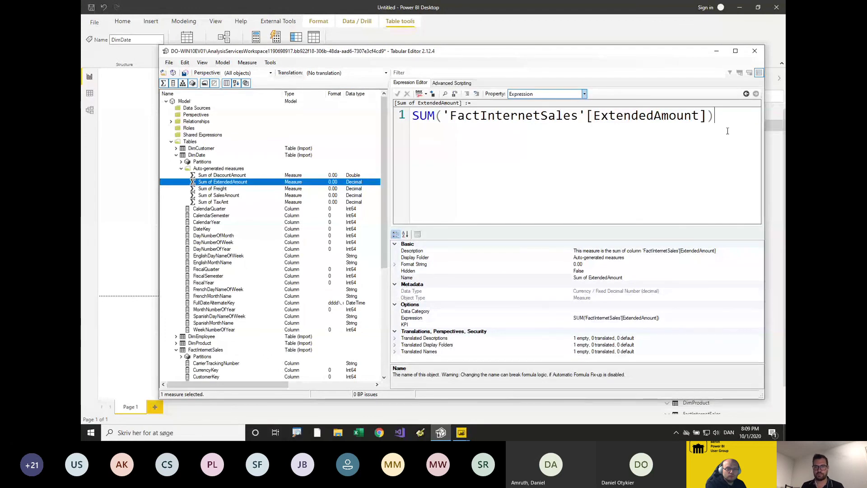
type("+")
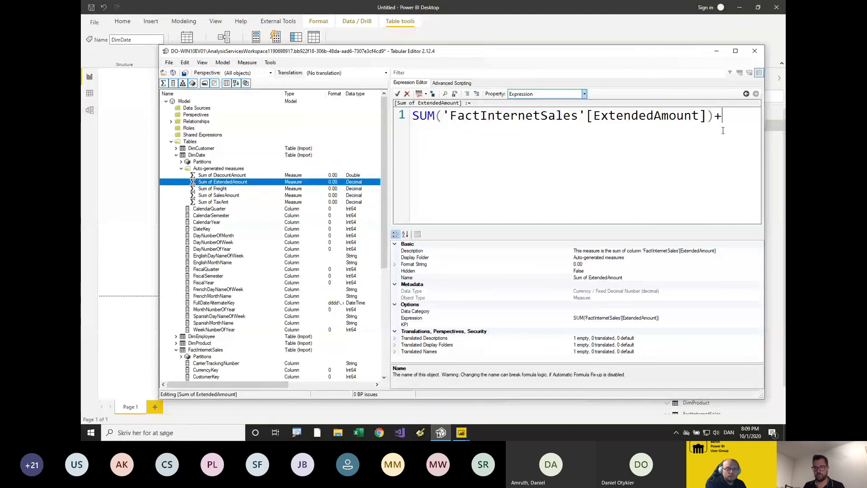
type("IF(1=2,1,0)")
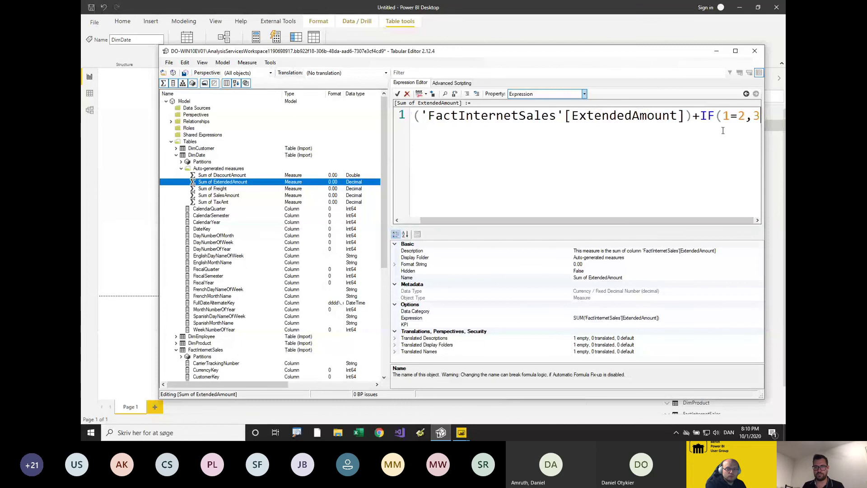
key("Home")
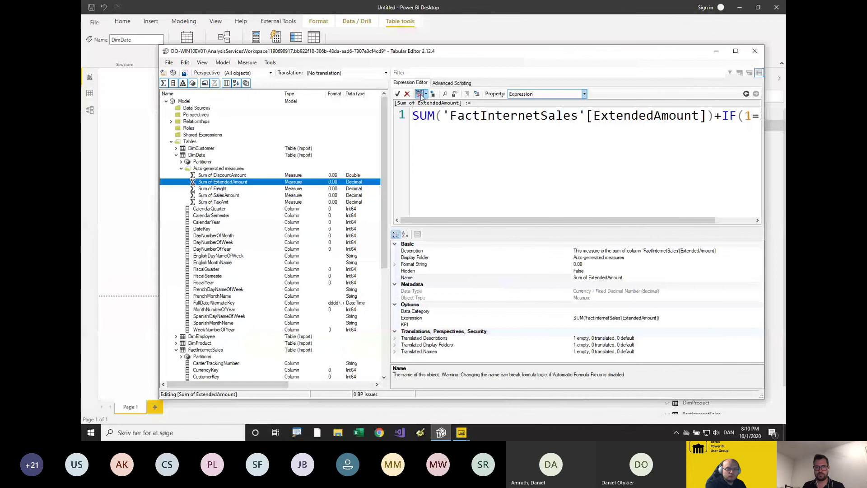
left_click(417, 92)
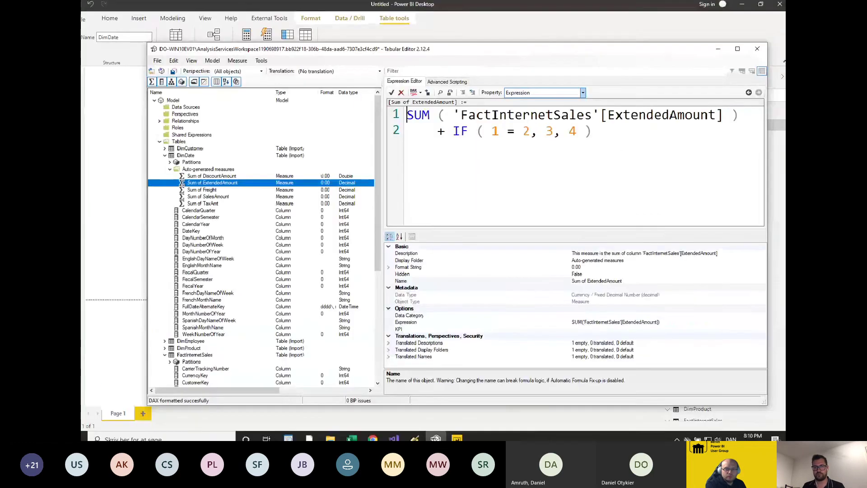
Select all five auto-generated measures in DimDate and clear the existing advanced script.
left_click(221, 176)
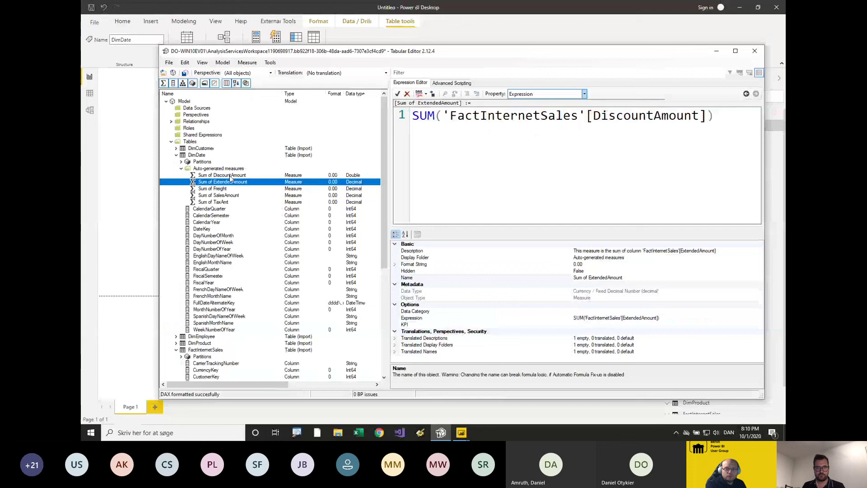
left_click(227, 205, "shift")
left_click(452, 83)
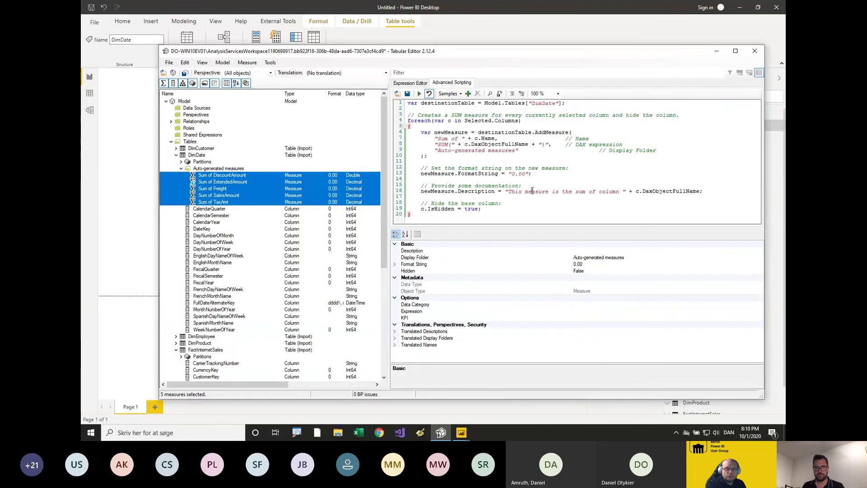
key("ctrl+a")
key("Delete")
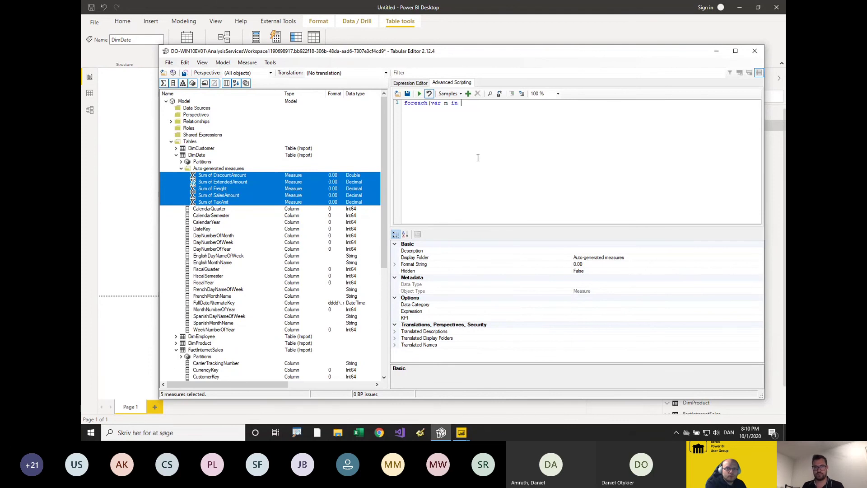
Write a script that loops foreach(var m in Selected.Measures) and sets m.Expression = FormatDax(m.Expression);.
key("BackSpace")
type("Selected.Measures)     m.E")
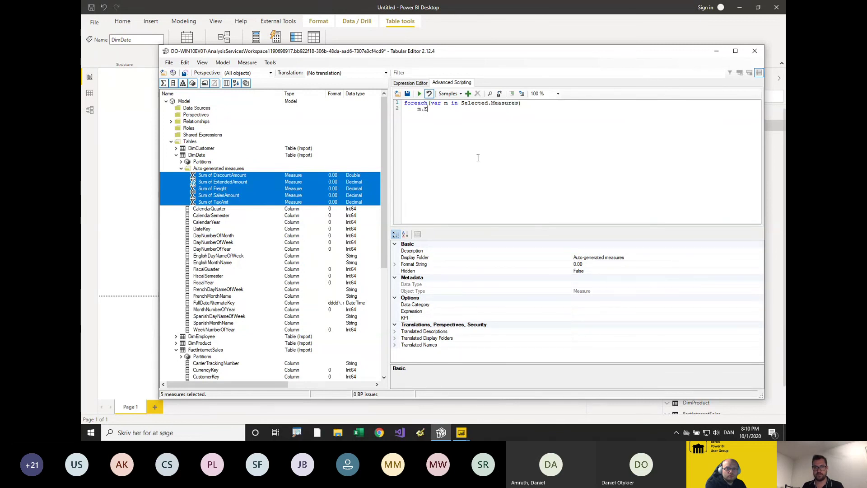
type("xpression = FormatDax(m.Expression")
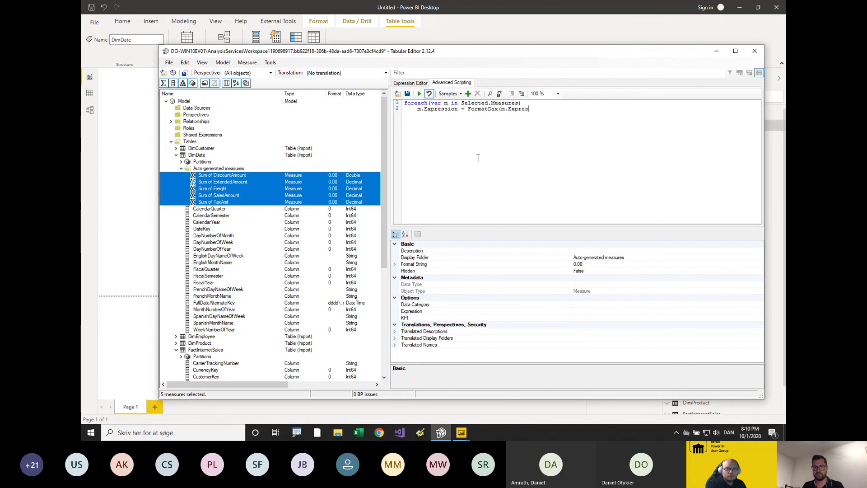
type(");")
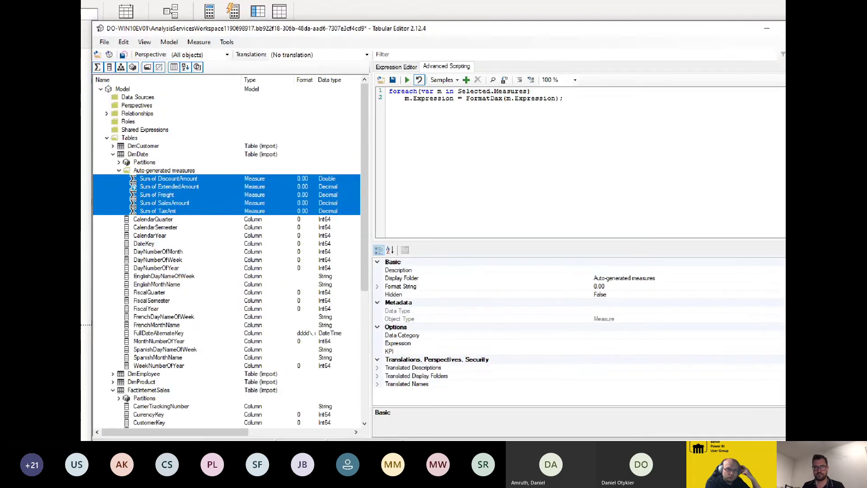
left_click_drag(423, 122, 521, 122)
left_click_drag(568, 101, 633, 95)
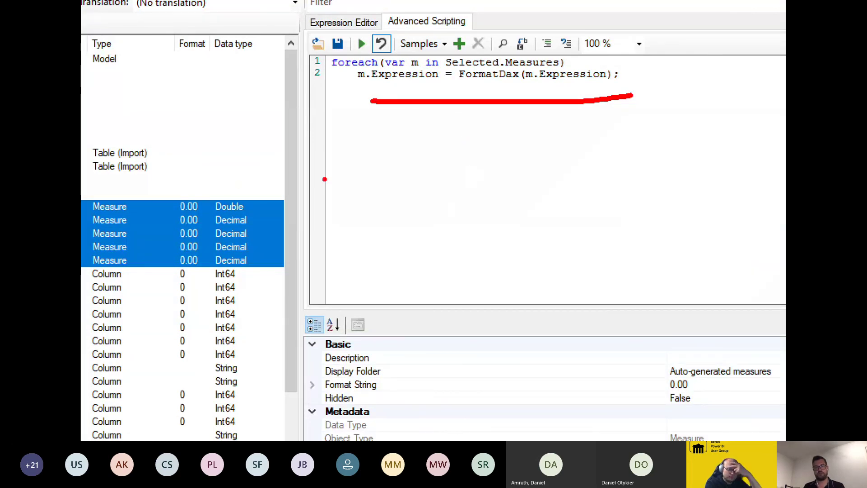
key("Escape")
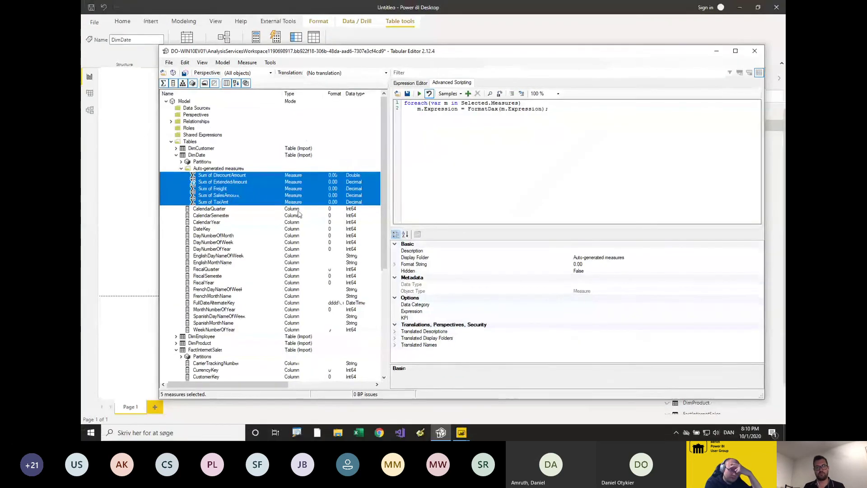
Run the FormatDax script on the five selected measures and save the model changes.
left_click(420, 93)
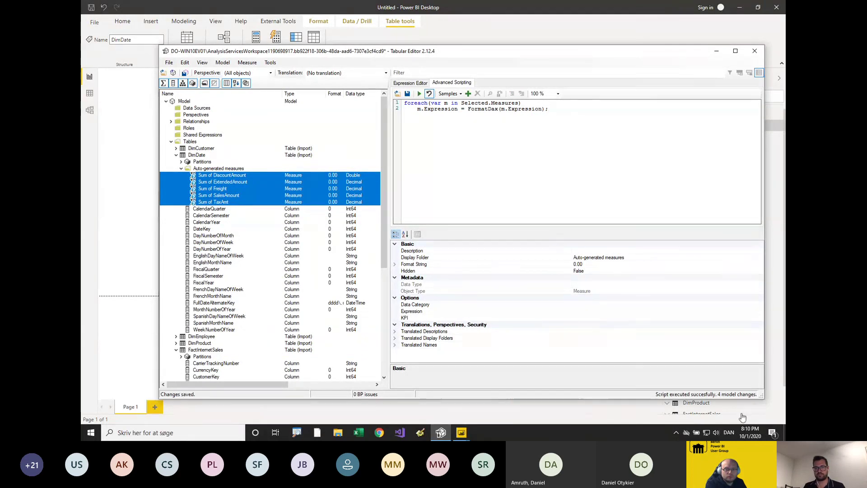
key("ctrl+1")
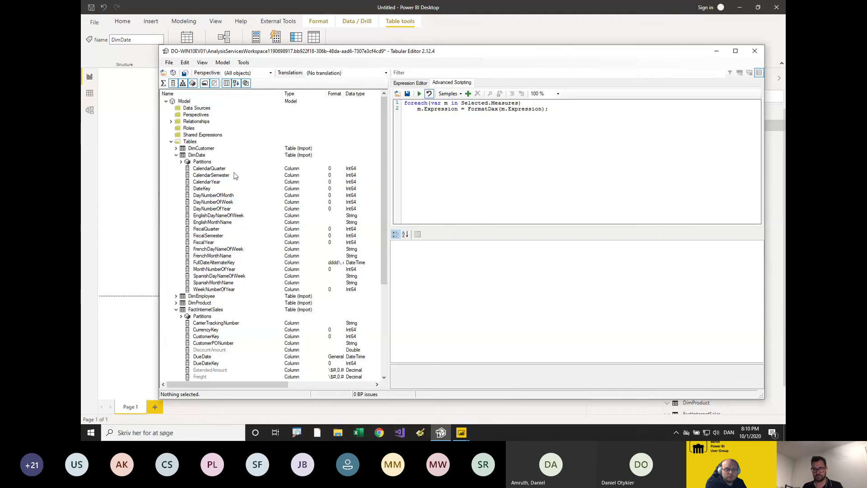
left_click(208, 188)
key("ctrl+1")
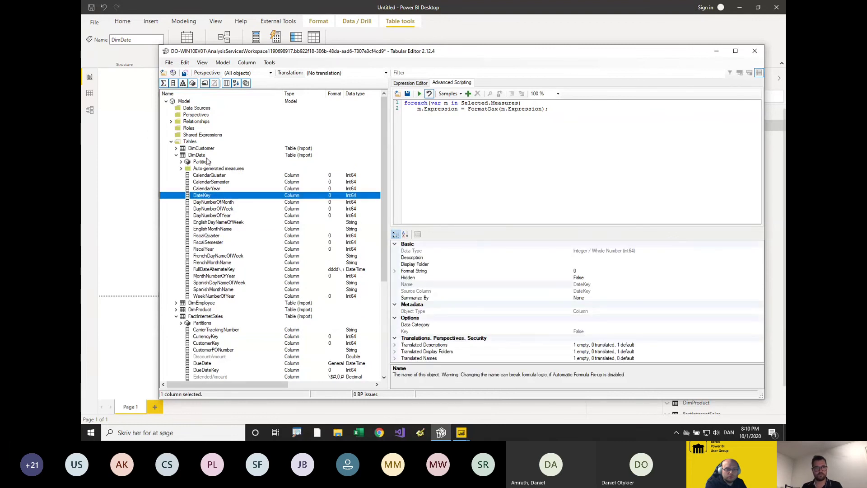
Expand the Auto-generated measures folder and check the expressions of Sum of DiscountAmount, Freight, SalesAmount and TaxAmt.
left_click(181, 168)
left_click(212, 188)
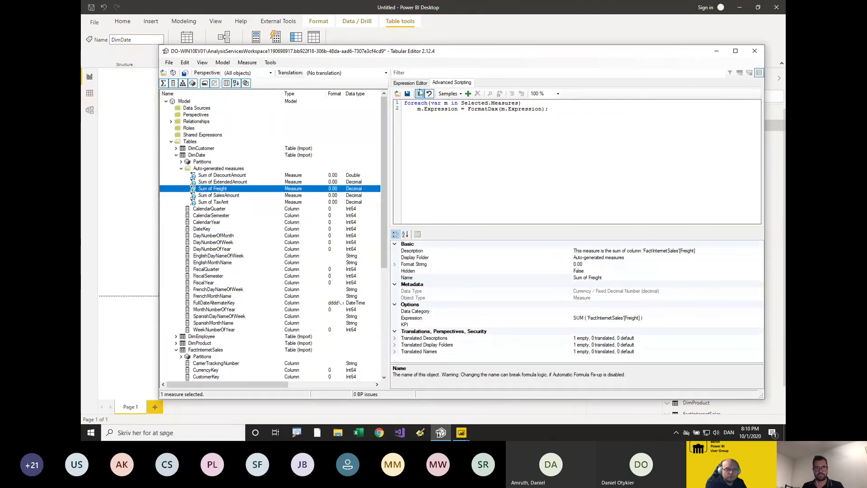
left_click(416, 84)
left_click(199, 175)
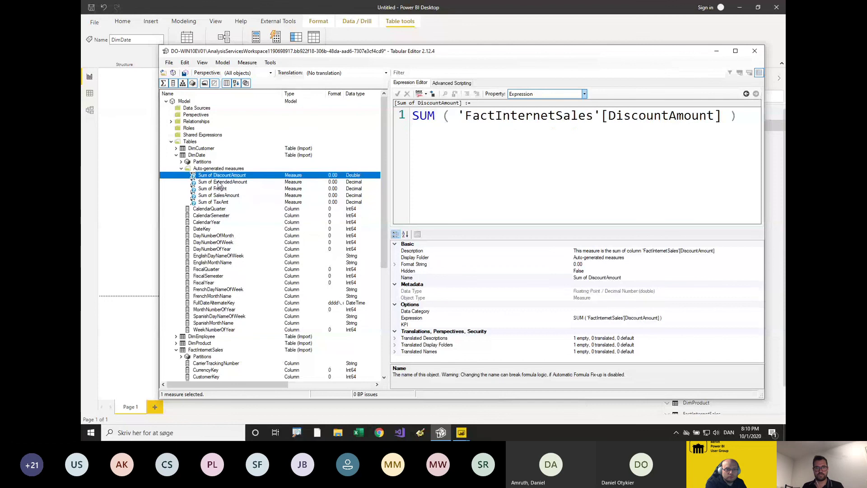
left_click(215, 188)
left_click(218, 195)
left_click(214, 202)
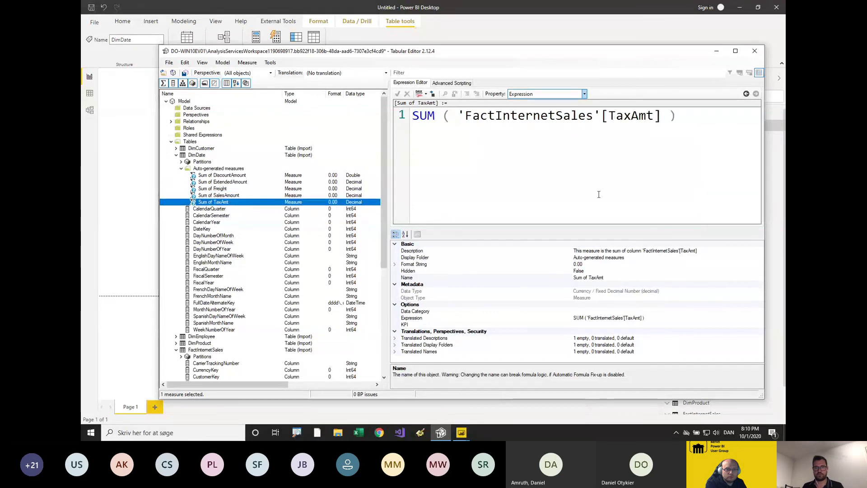
Change the advanced script's loop from Selected.Measures to Model.AllMeasures so it covers every measure in the model.
left_click(456, 84)
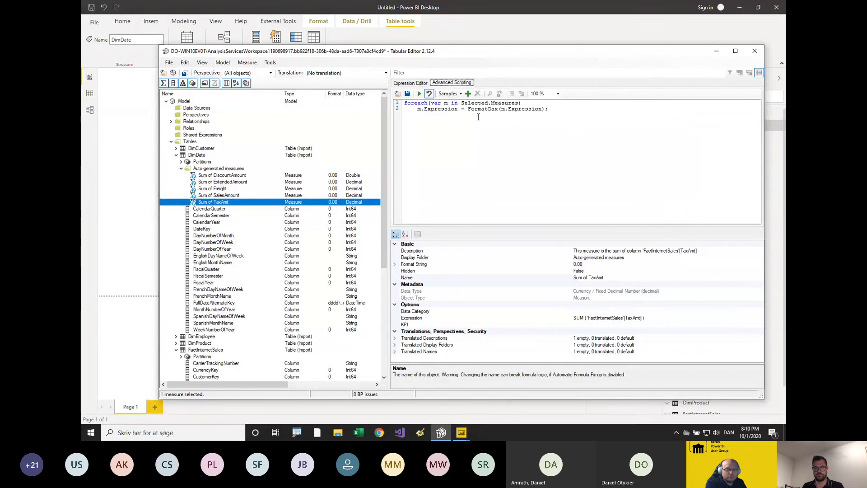
key("F5")
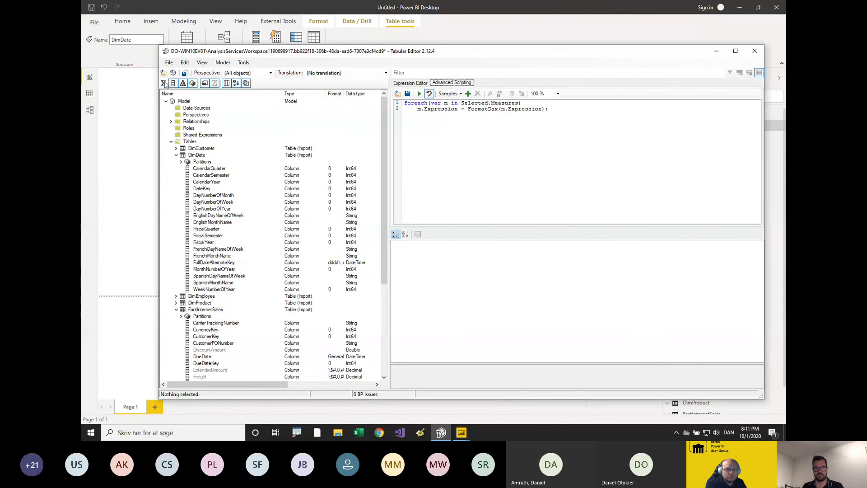
left_click(481, 103)
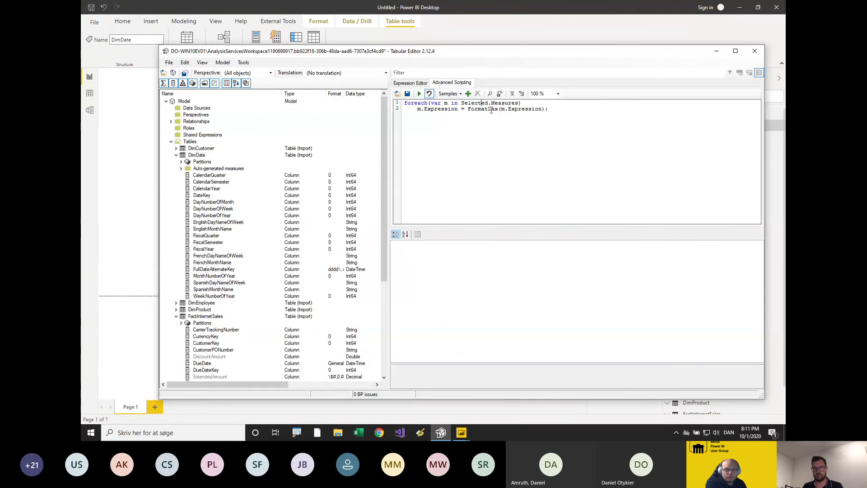
type("Model.All")
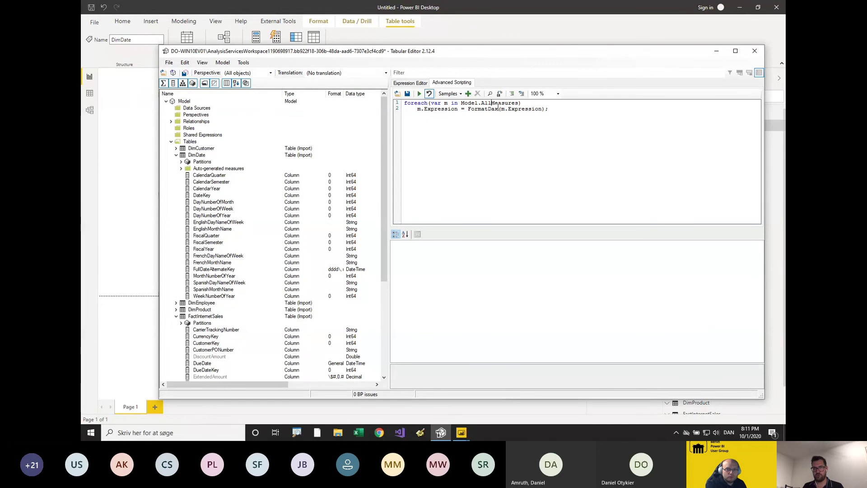
key("ctrl+1")
left_click_drag(441, 109, 528, 110)
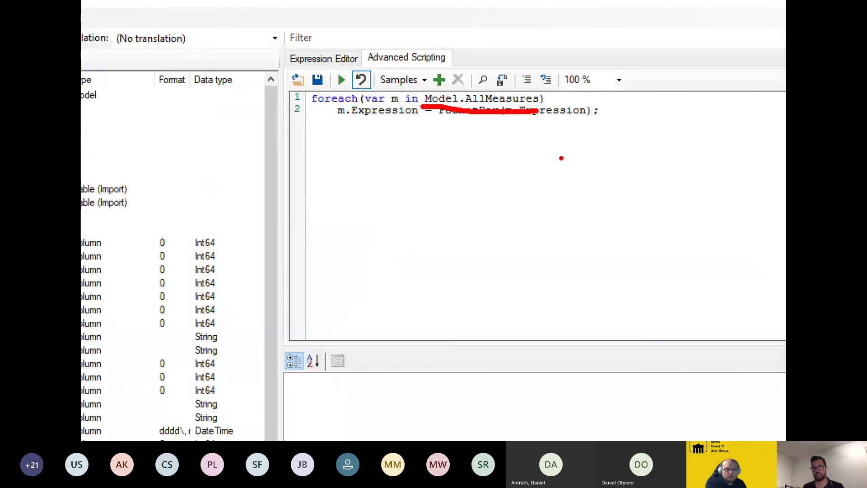
key("Escape")
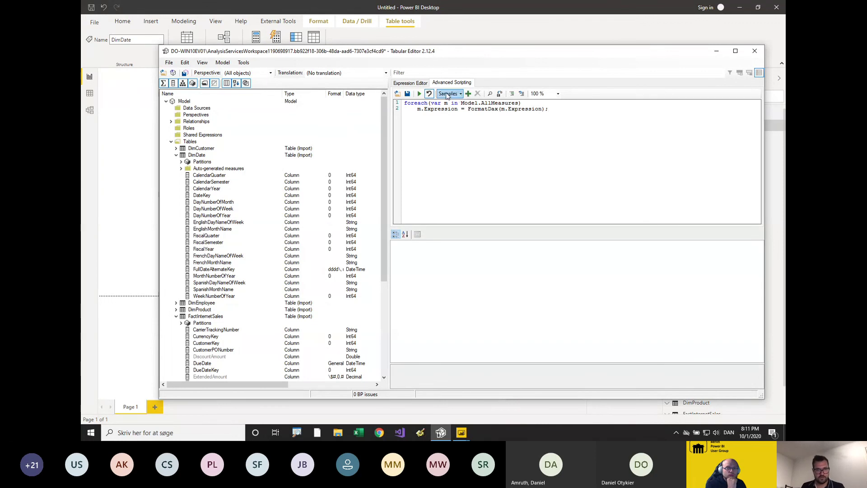
Hide all measures in the model tree, collapse the FactInternetSales table, and show the measures again.
left_click(409, 84)
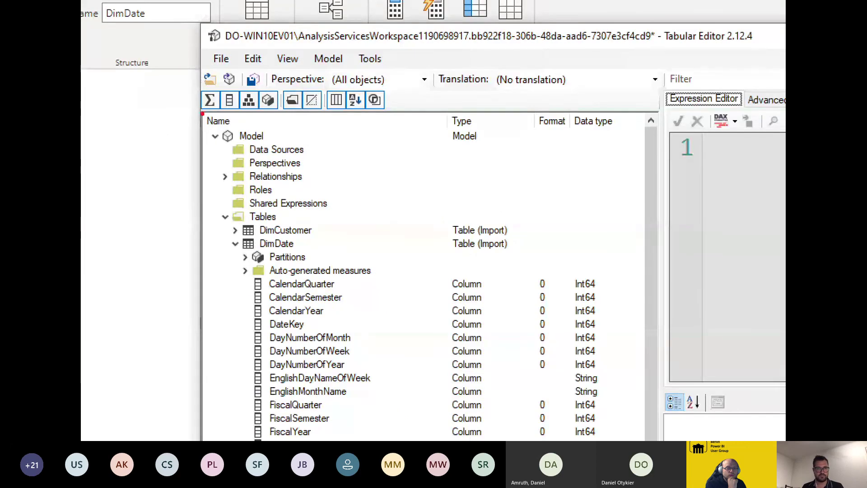
mouse_move(202, 113)
left_mouse_down()
mouse_move(389, 108)
mouse_move(393, 85)
mouse_move(259, 79)
mouse_move(186, 100)
mouse_move(208, 118)
left_mouse_up()
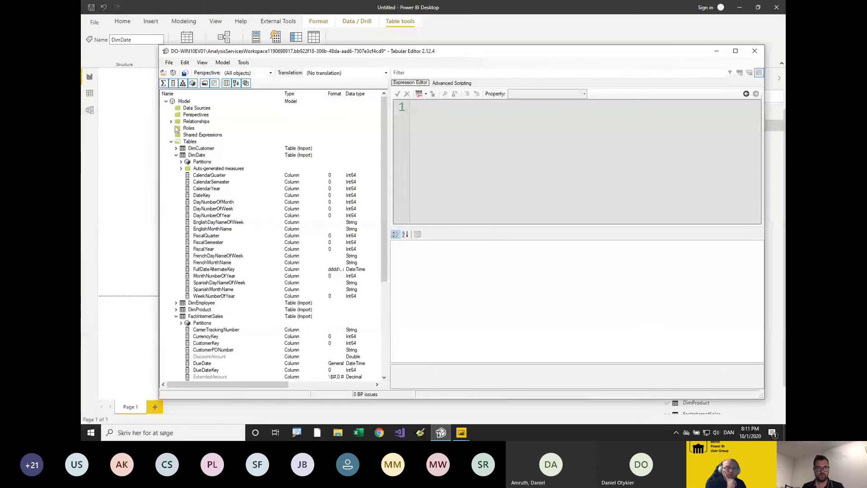
left_click(181, 168)
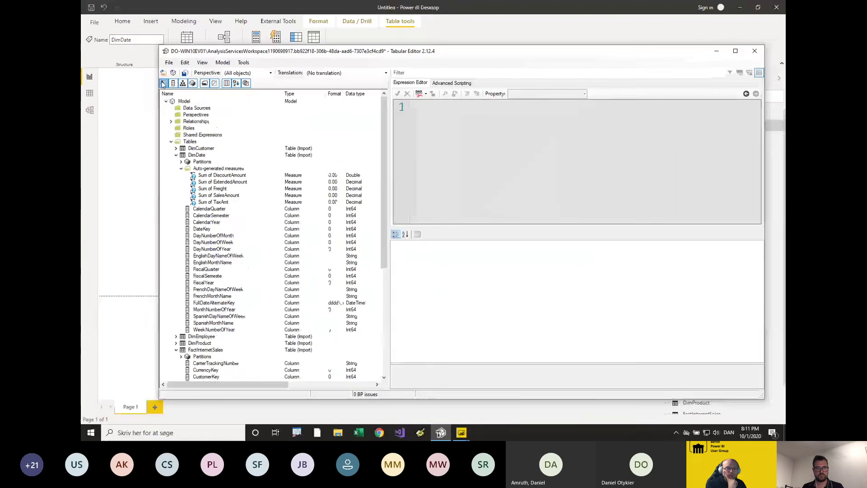
left_click(169, 81)
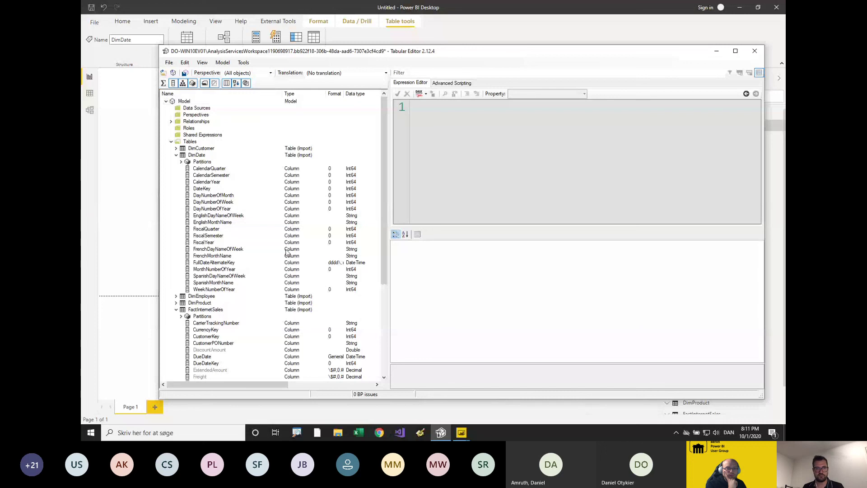
scroll(239, 271, "down", 5)
scroll(226, 280, "up", 5)
scroll(178, 294, "down", 1)
left_click(176, 289)
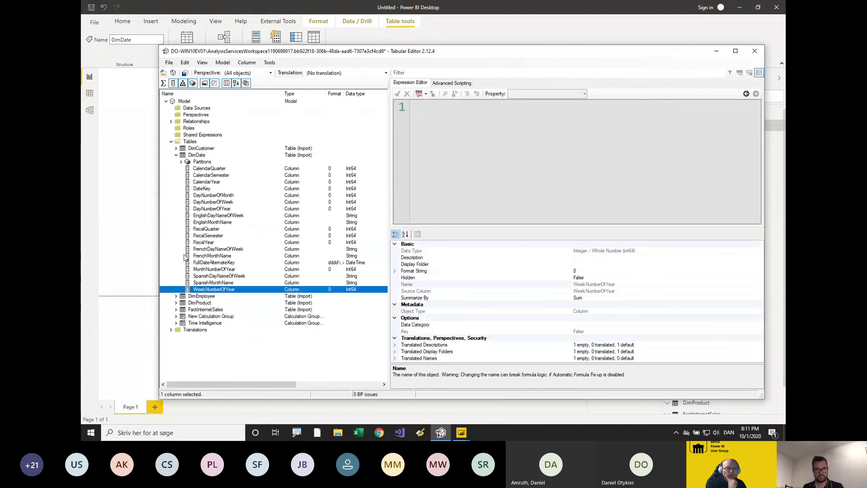
left_click(176, 155)
left_click(176, 155)
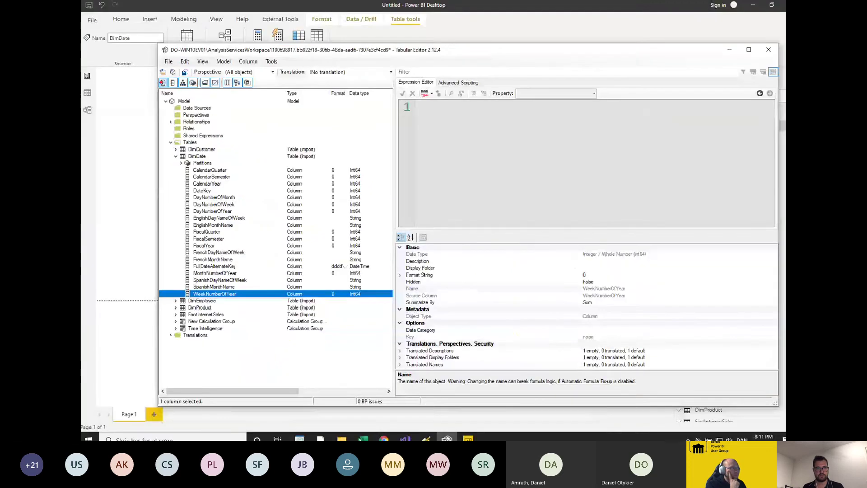
left_click(151, 59)
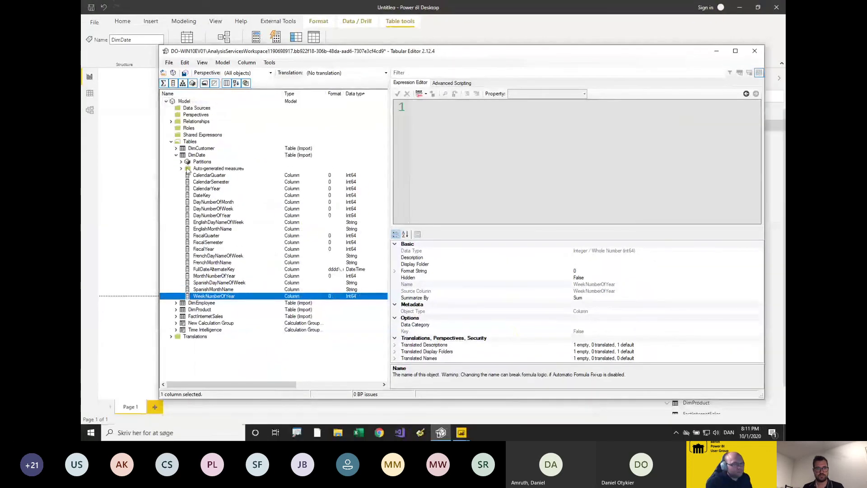
Expand DimDate's Auto-generated measures folder, then hide and restore the columns, hierarchies and partitions in the model tree.
left_click(181, 169)
left_click(173, 84)
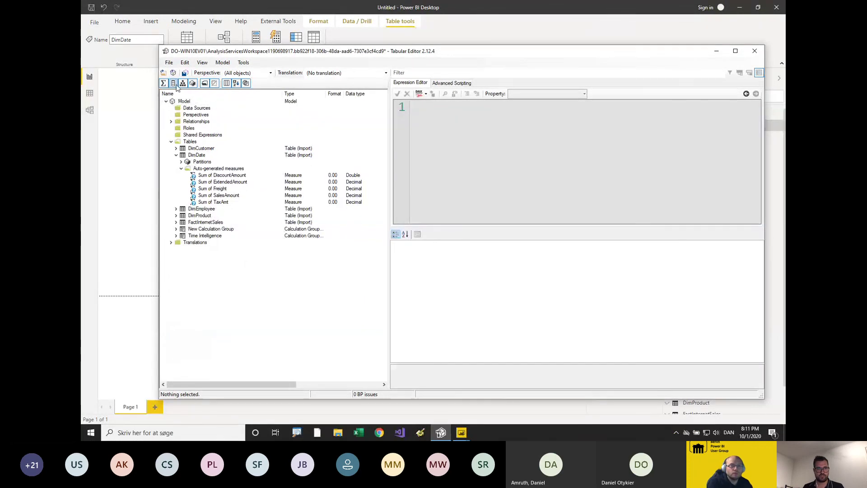
left_click(192, 83)
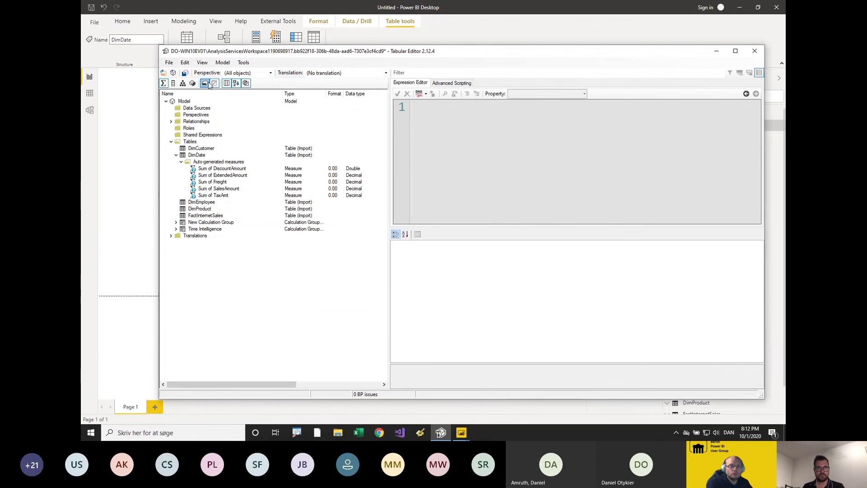
left_click(182, 84)
left_click(192, 84)
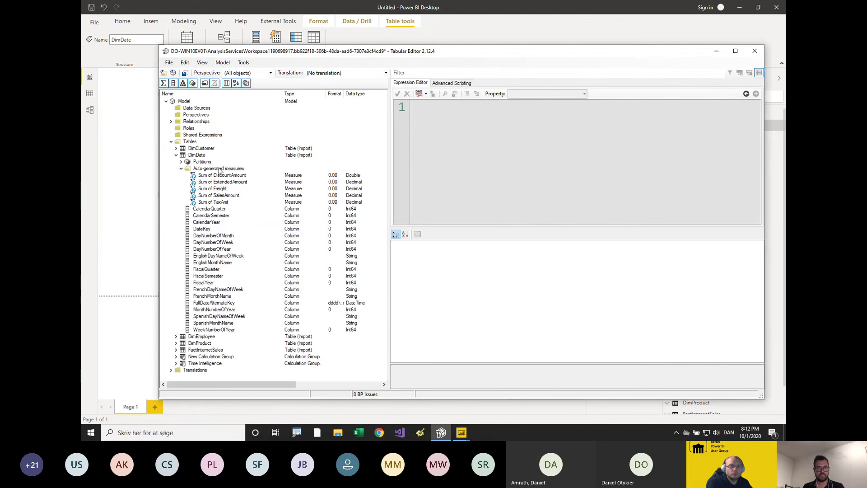
Select Sum of DiscountAmount and switch the display folders in the model tree off and back on.
left_click(220, 175)
left_click(204, 84)
left_click(204, 84)
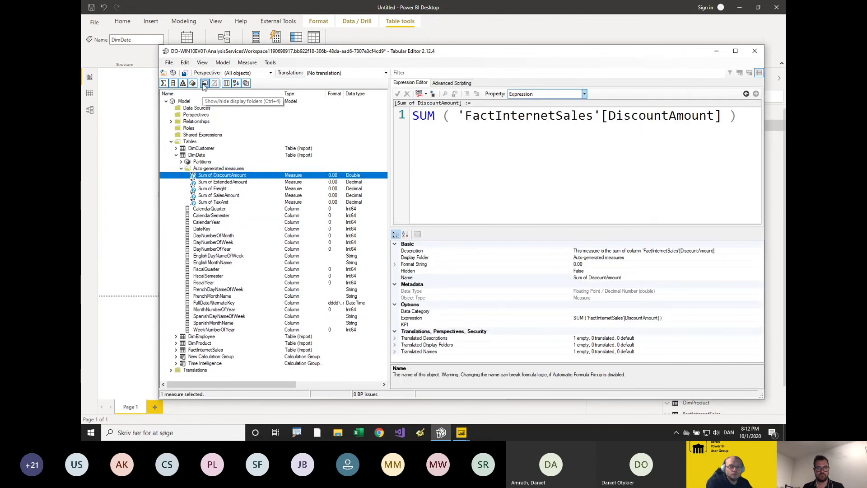
Expand the FactInternetSales table and examine its columns, including the hidden ExtendedAmount column.
left_click(176, 349)
scroll(210, 316, "down", 9)
left_click(215, 303)
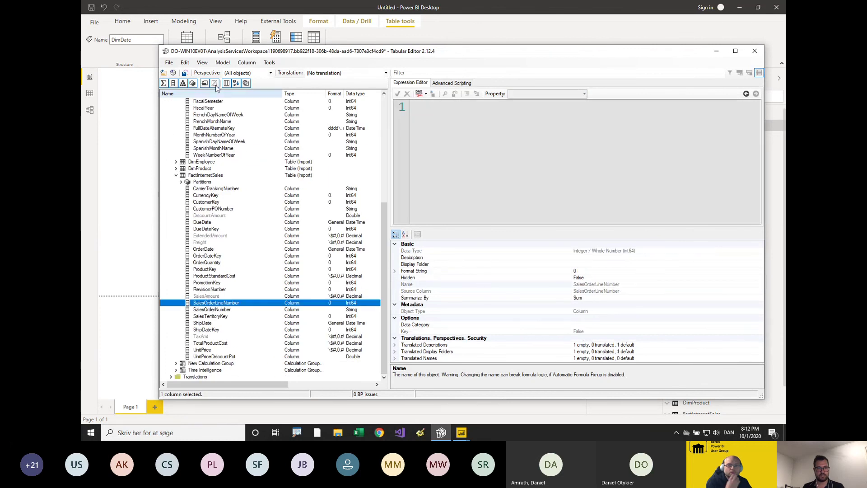
left_click(213, 235)
key("Down")
key("Down")
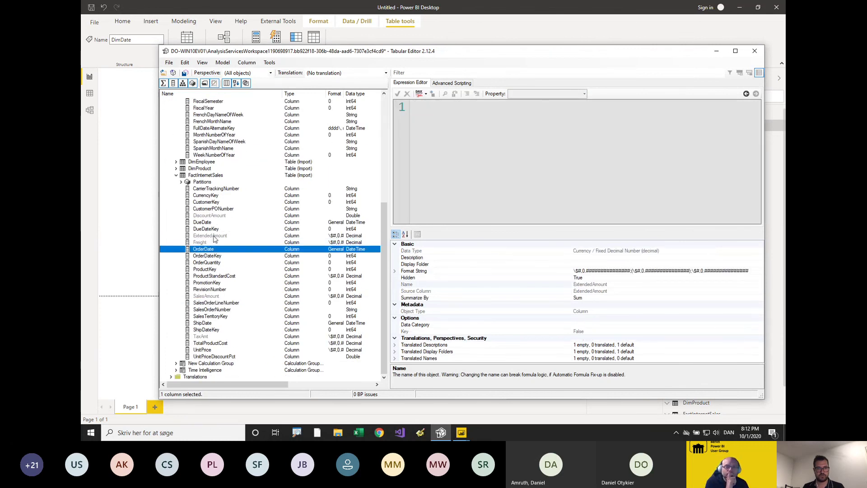
Turn the display of hidden objects off and back on, comparing the columns listed under FactInternetSales.
left_click(214, 83)
scroll(264, 252, "down", 1)
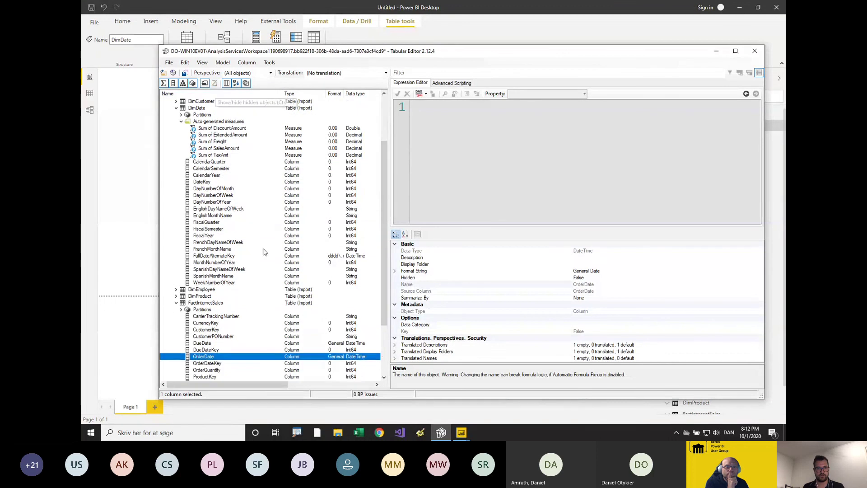
scroll(264, 251, "down", 5)
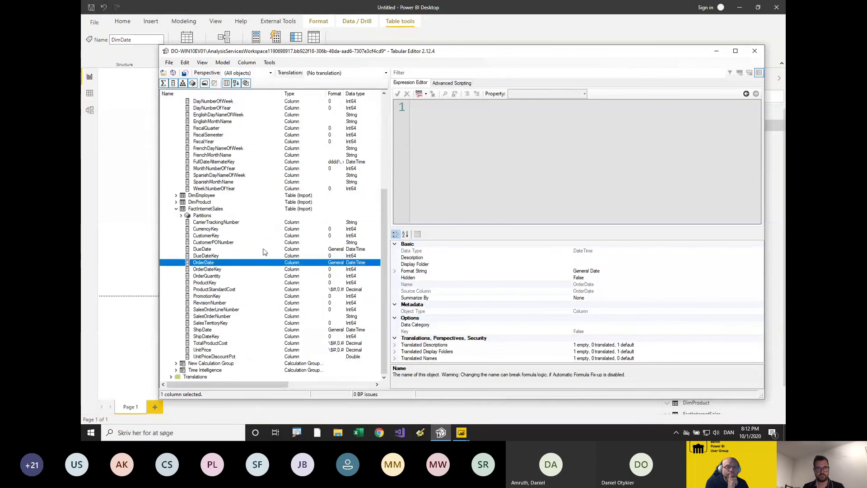
left_click(216, 84)
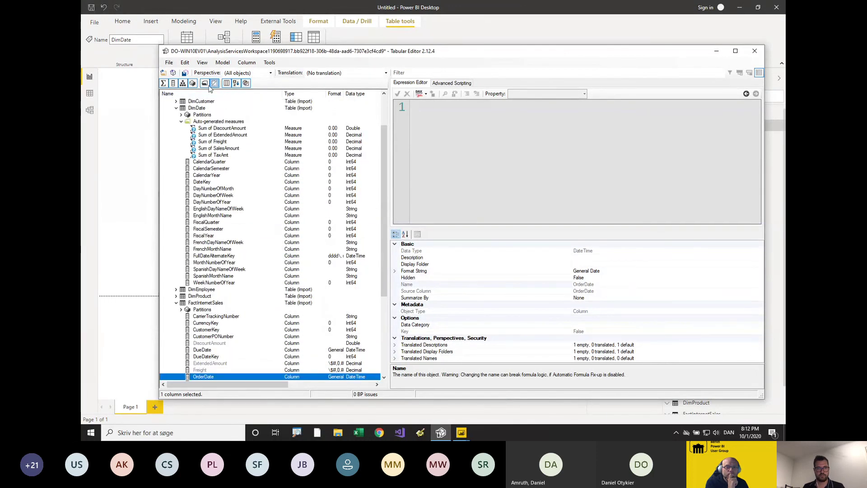
scroll(252, 210, "down", 6)
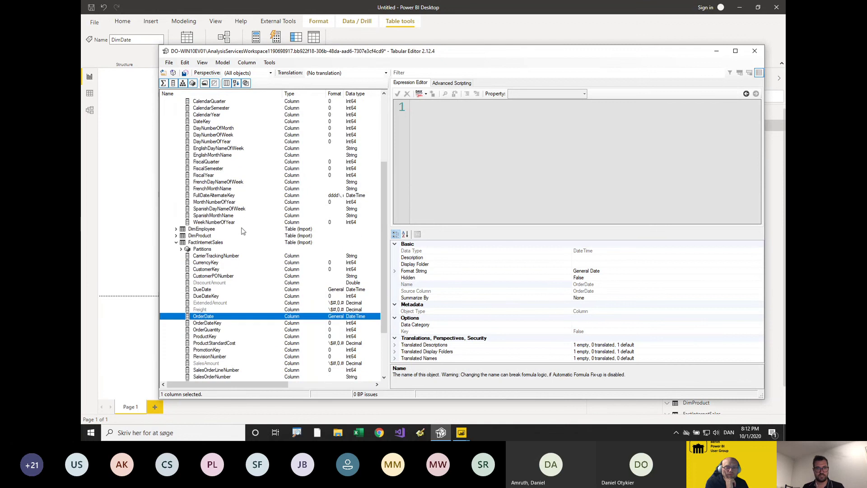
scroll(284, 208, "down", 1)
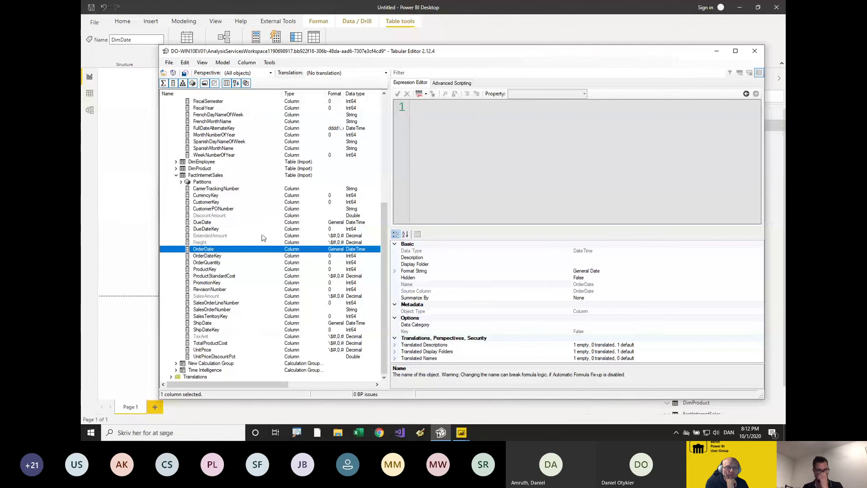
Collapse the DimDate and FactInternetSales tables in the model tree.
scroll(257, 230, "up", 2)
scroll(255, 230, "up", 7)
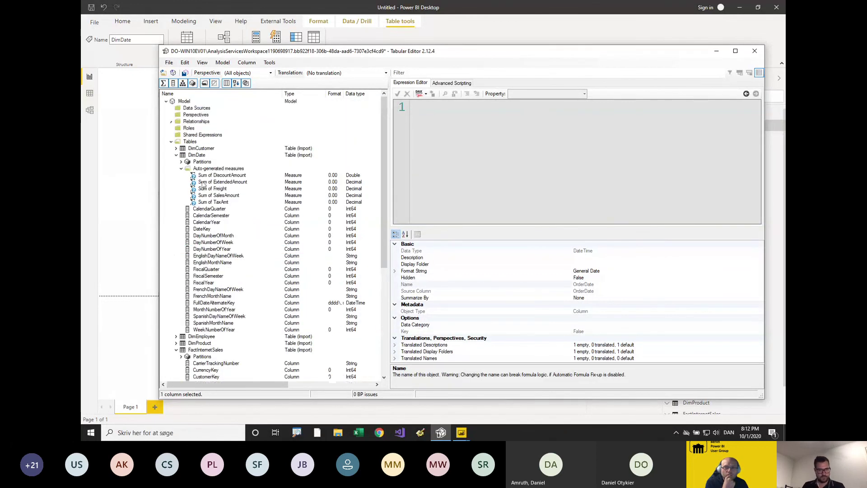
left_click(176, 155)
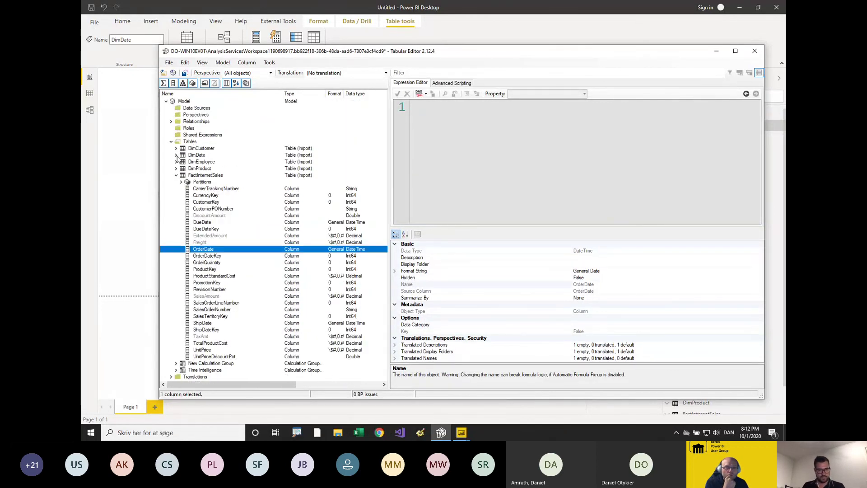
left_click(176, 175)
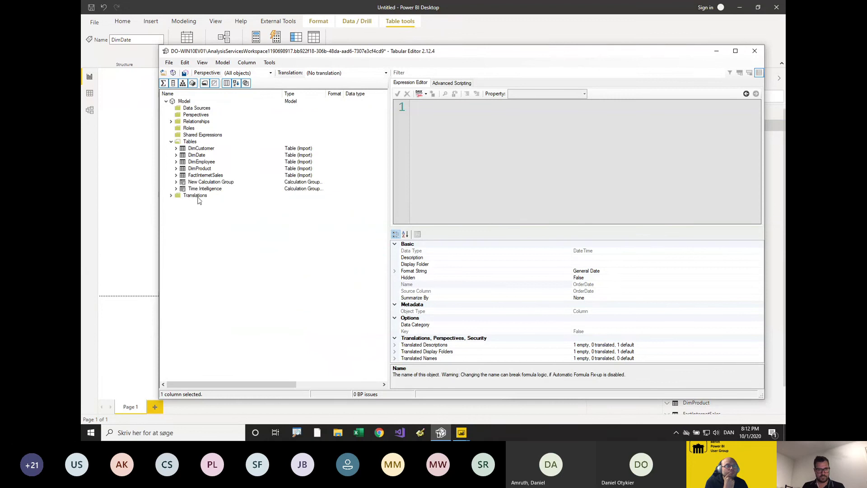
Expand the Translations folder and check the Culture property of the model.
left_click(171, 196)
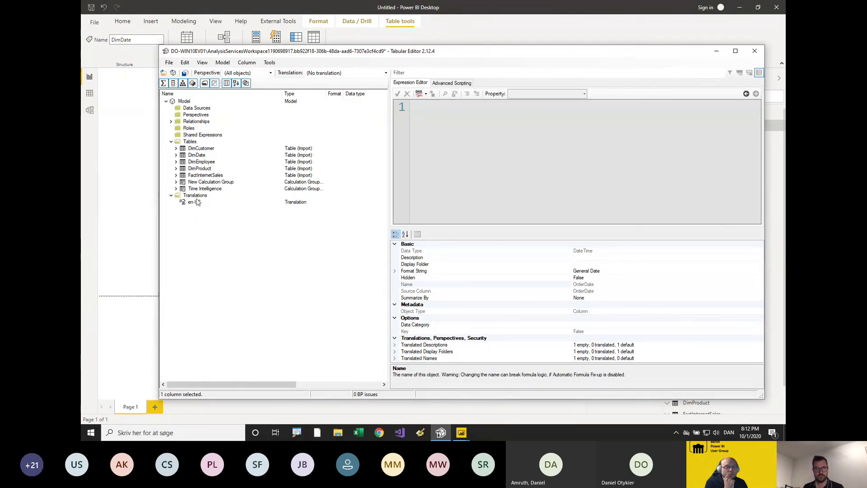
left_click(183, 102)
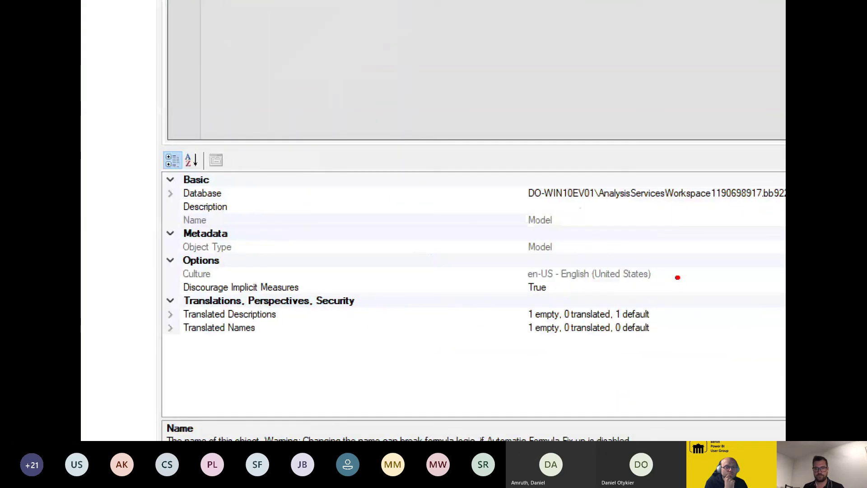
left_click_drag(677, 277, 502, 289)
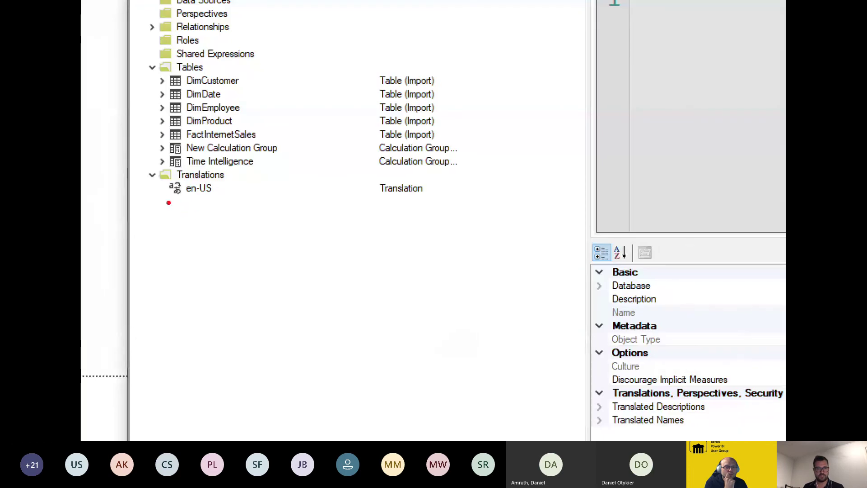
Select the en-US translation and examine it alongside the table names it applies to.
left_click_drag(168, 203, 230, 203)
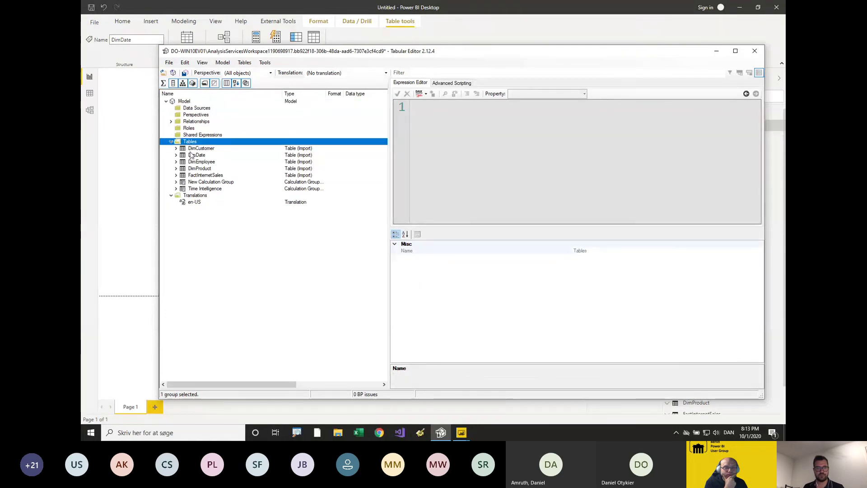
left_click(195, 202)
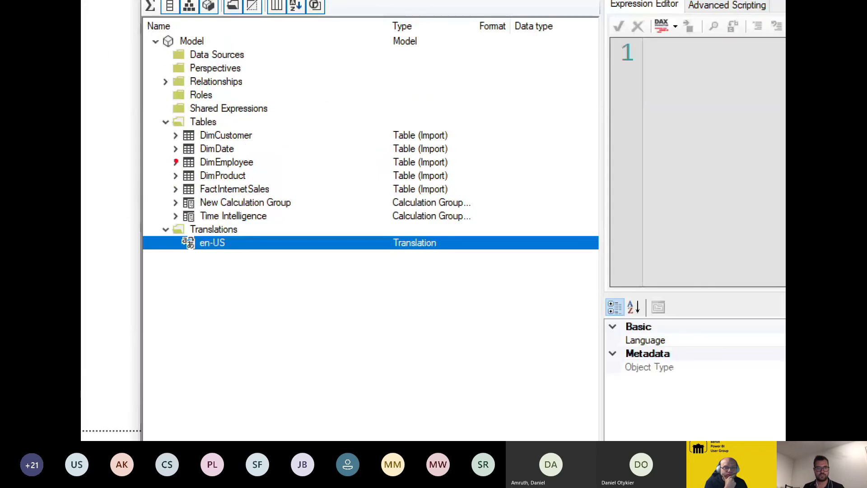
mouse_move(217, 183)
left_mouse_down()
mouse_move(245, 182)
mouse_move(266, 198)
left_mouse_up()
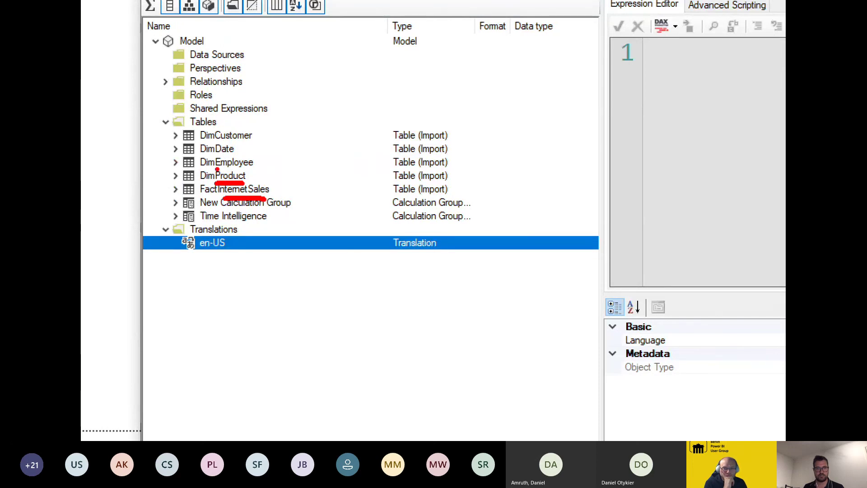
left_click_drag(217, 170, 251, 168)
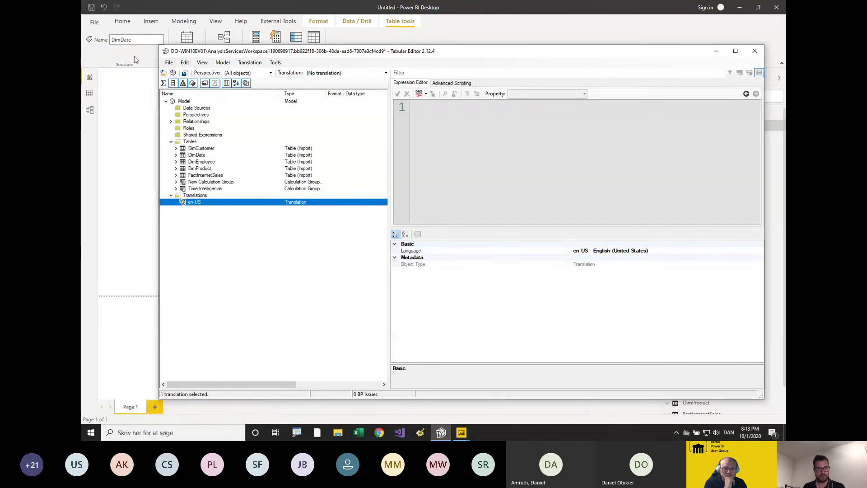
Switch to Power BI Desktop and check the global regional settings for the application language and model language.
left_click(93, 25)
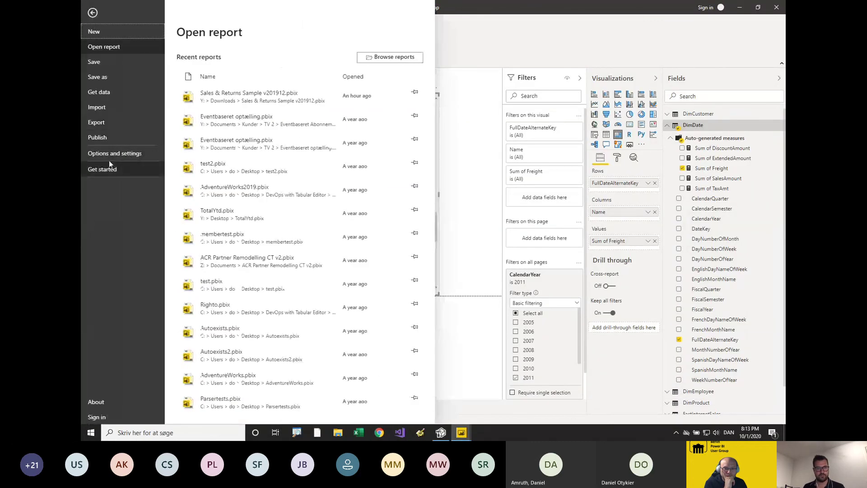
left_click(111, 156)
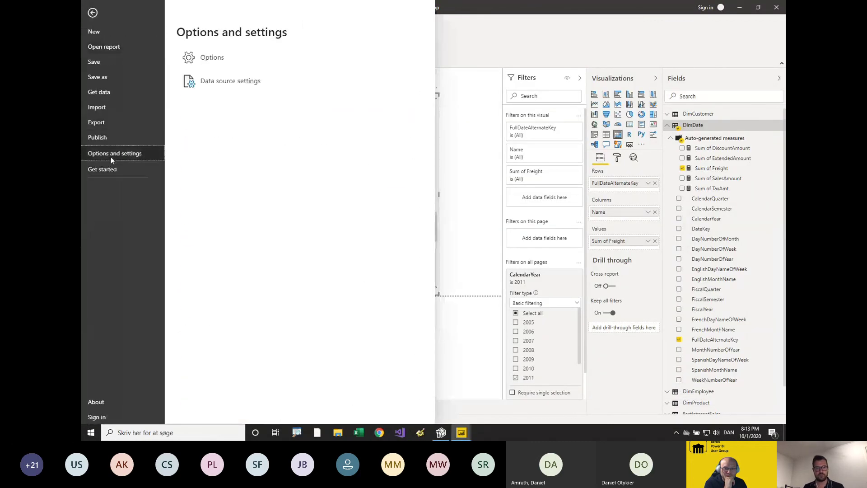
left_click(215, 63)
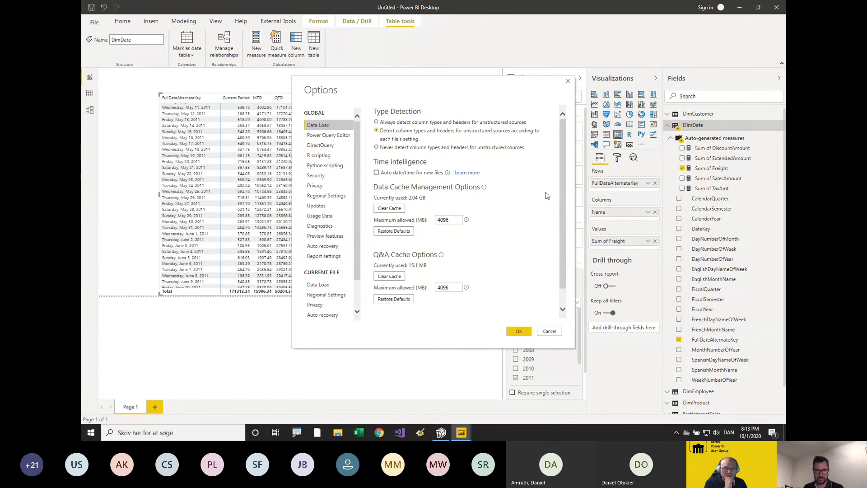
scroll(559, 190, "down", 1)
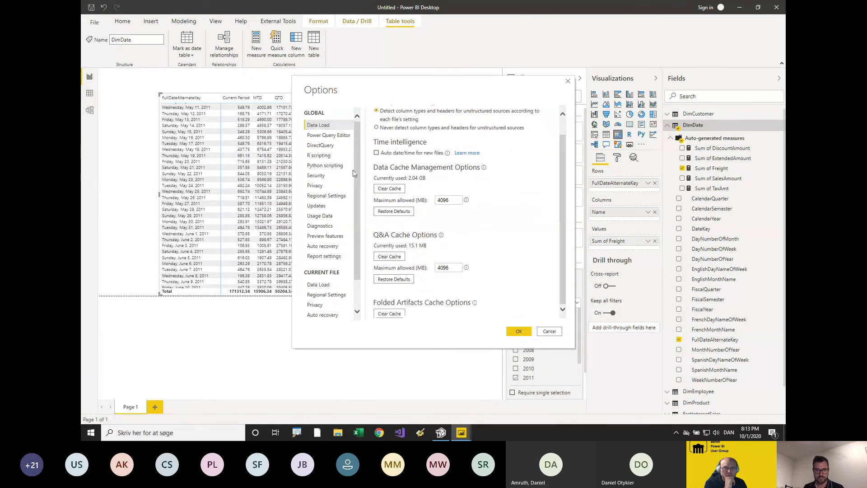
left_click(314, 195)
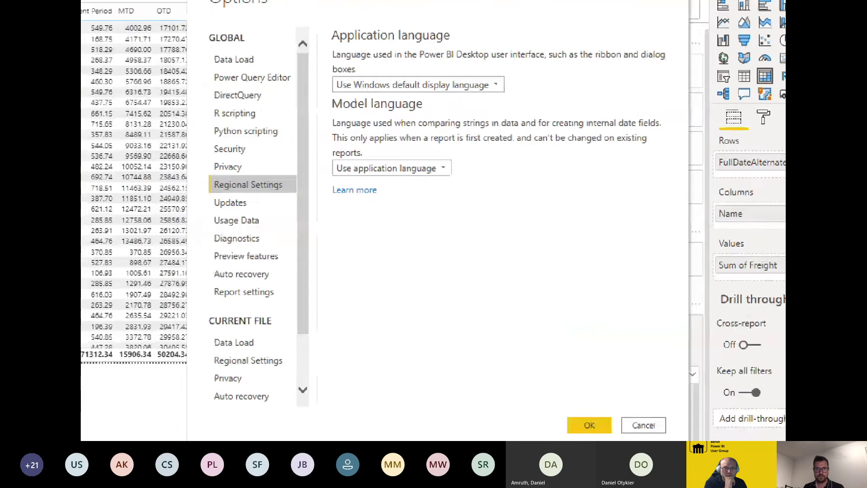
left_click_drag(465, 234, 293, 233)
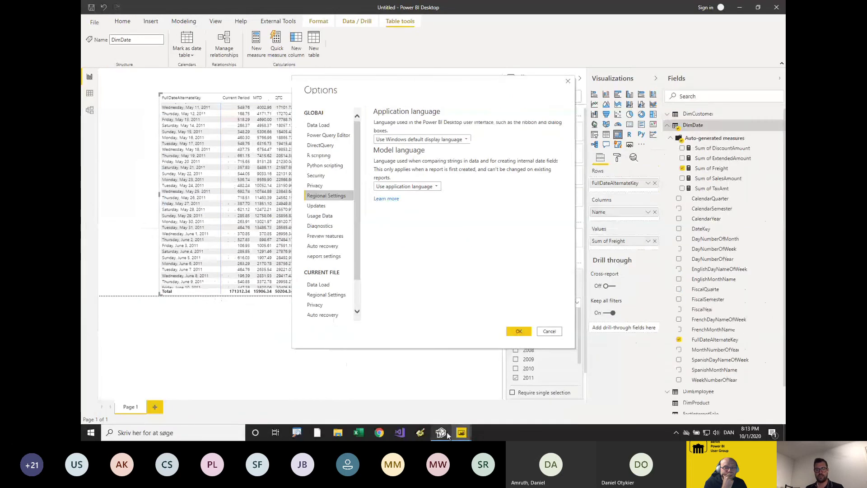
Return to Tabular Editor and check the properties of the Translations folder and the DimProduct table.
left_click(441, 433)
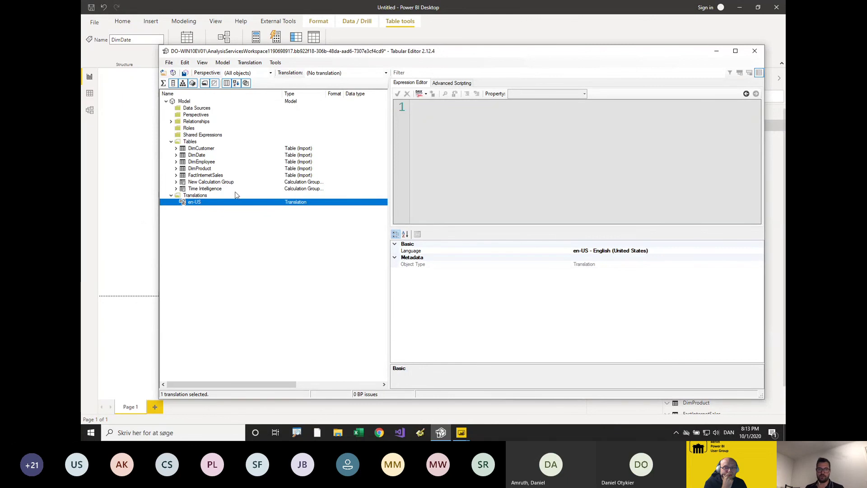
left_click(210, 177)
left_click(209, 195)
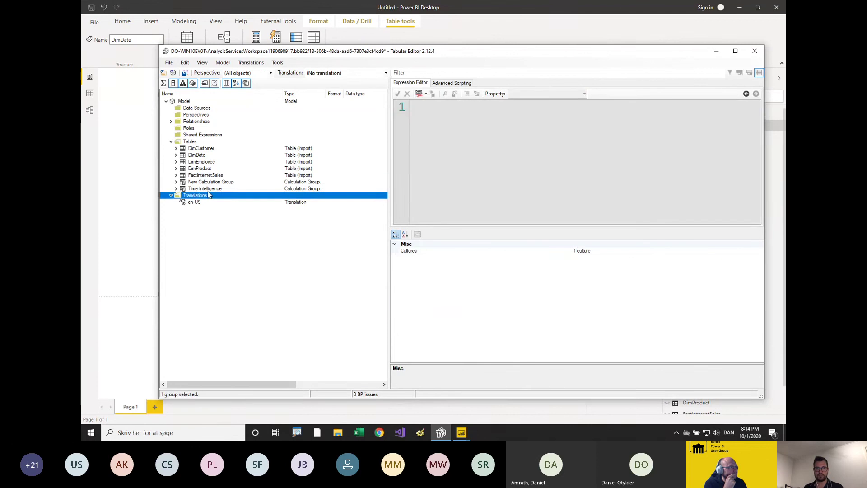
left_click(205, 181)
left_click(212, 168)
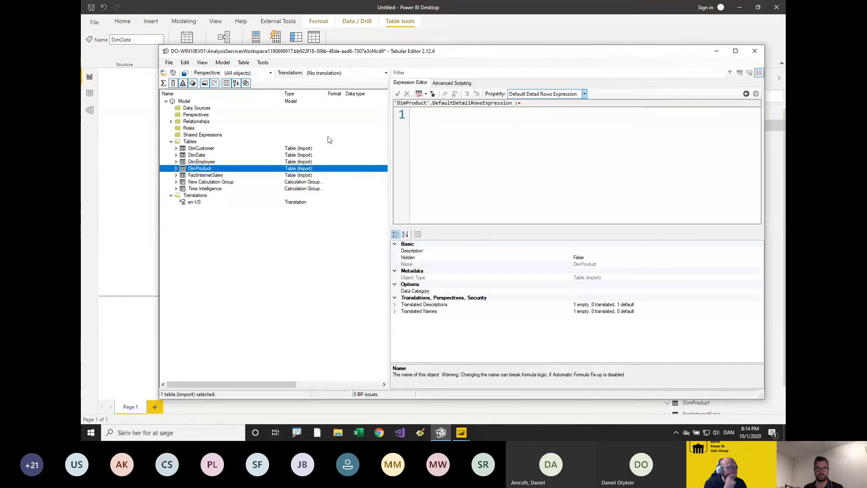
Turn on the display of measures after expanding FactInternetSales and DimDate, and collapse both tables.
left_click(176, 175)
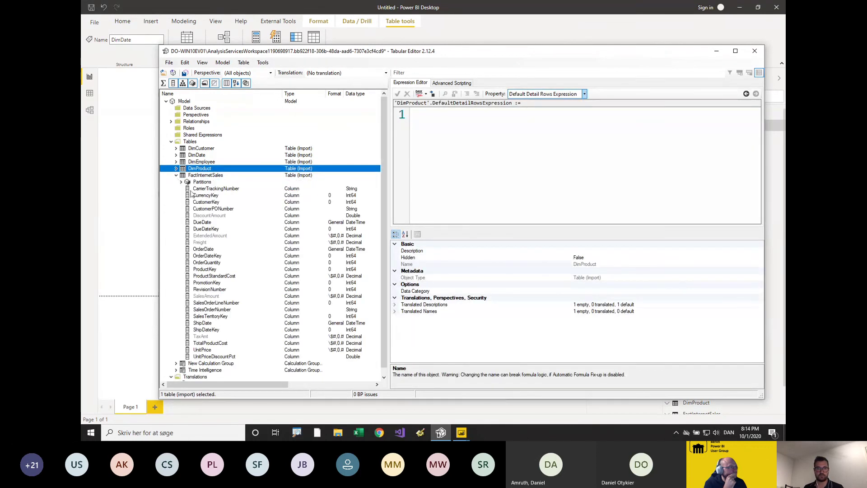
left_click(176, 155)
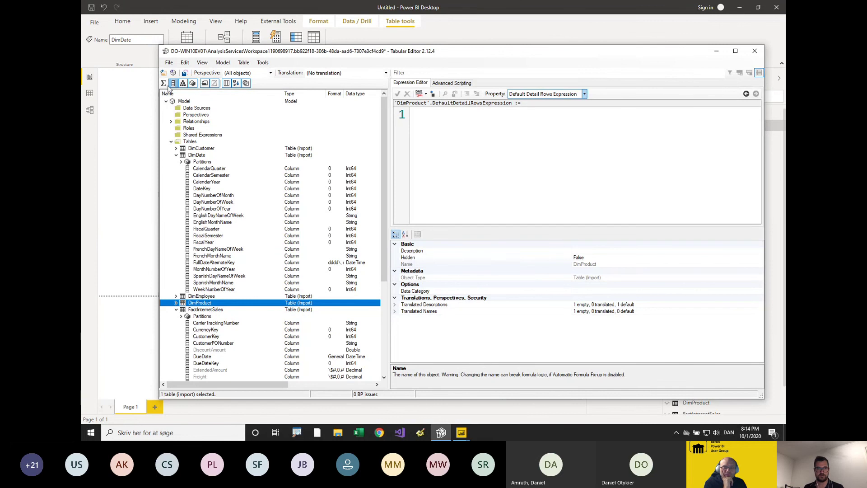
left_click(176, 155)
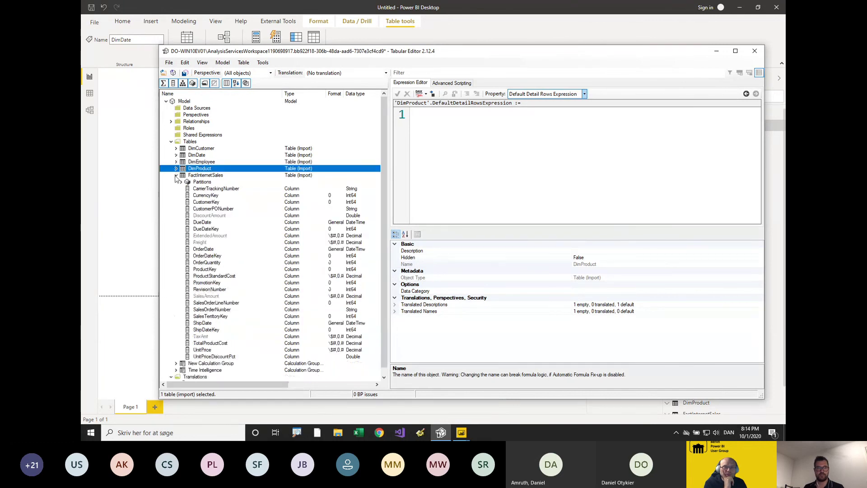
left_click(176, 175)
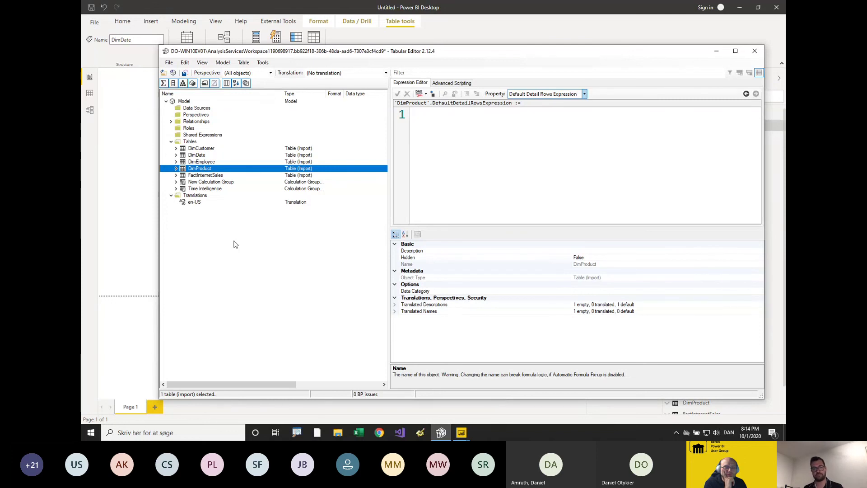
Add a new translation to the model for the culture da-DK - Danish (Denmark).
left_click(197, 196)
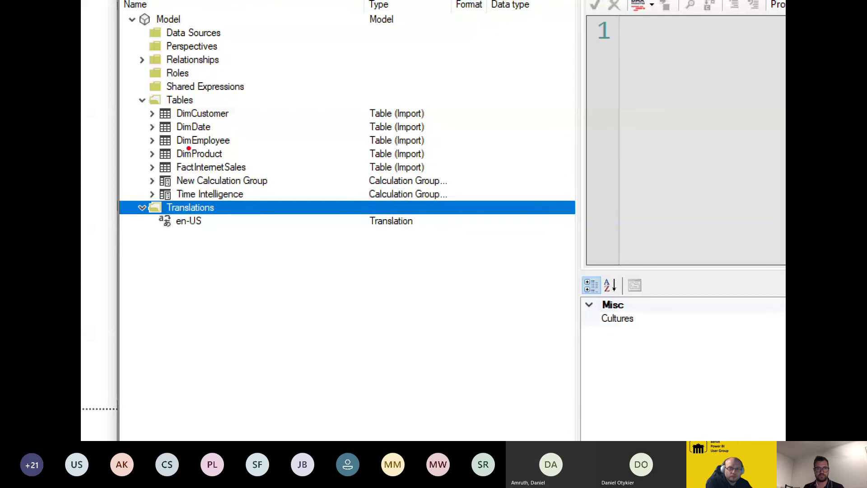
left_click_drag(190, 146, 234, 146)
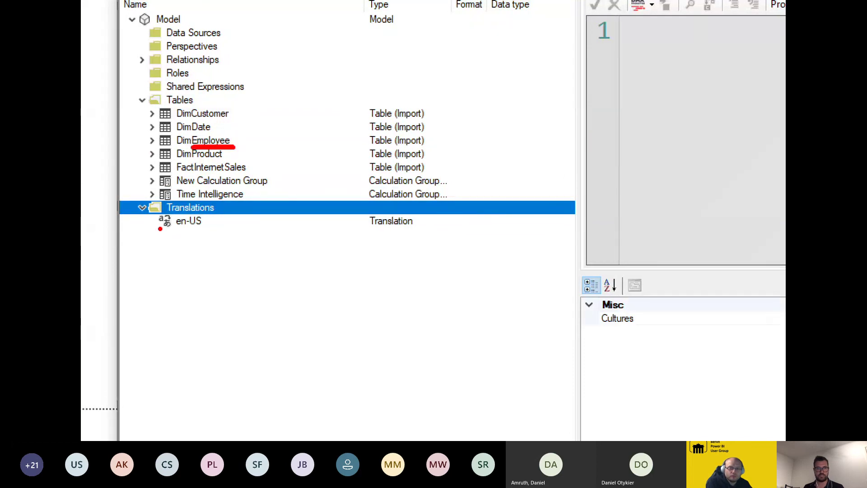
left_click_drag(164, 233, 209, 233)
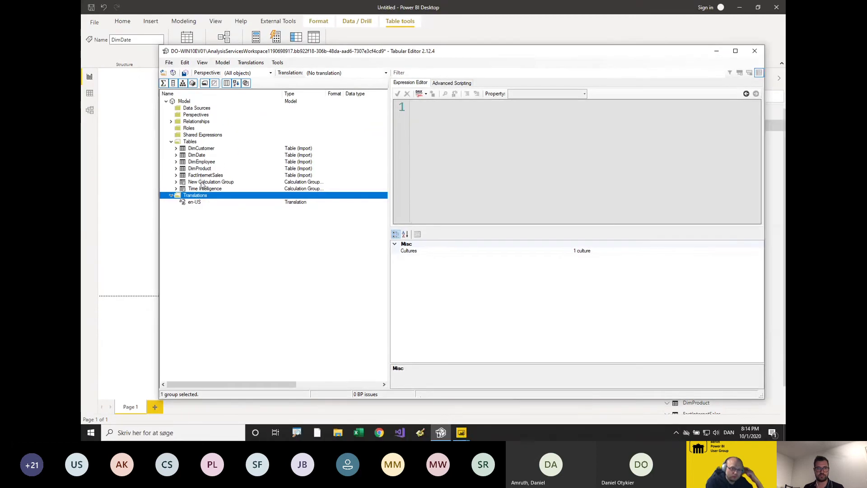
right_click(213, 210)
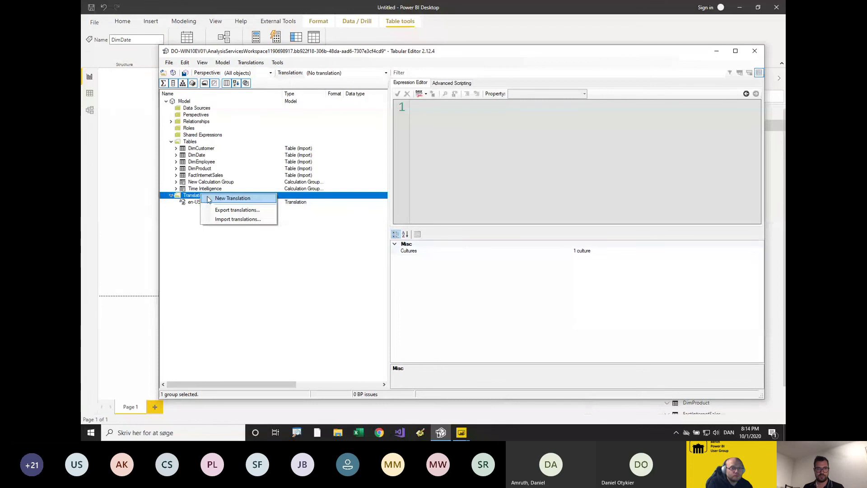
left_click(208, 198)
left_click(163, 98)
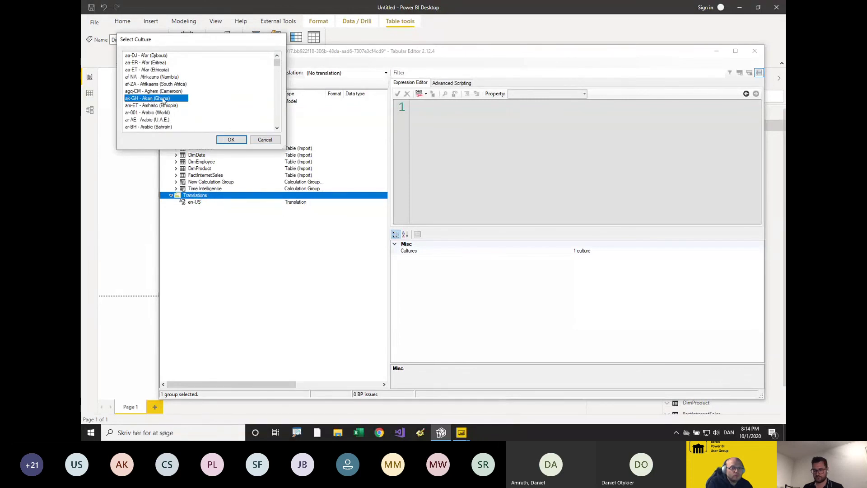
key("e")
scroll(171, 99, "up", 5)
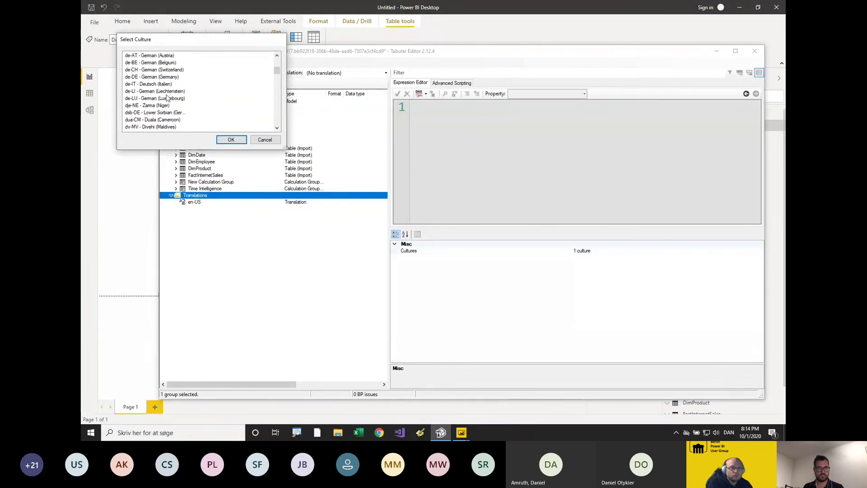
scroll(155, 103, "up", 1)
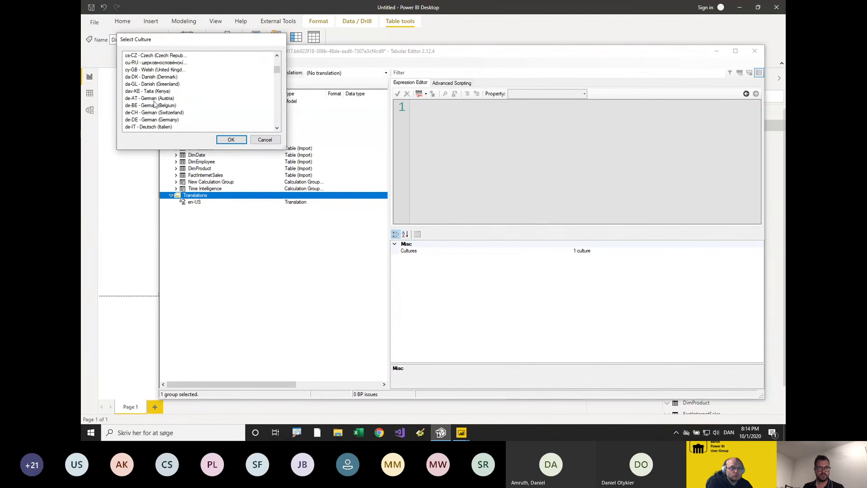
left_click(152, 76)
left_click(230, 140)
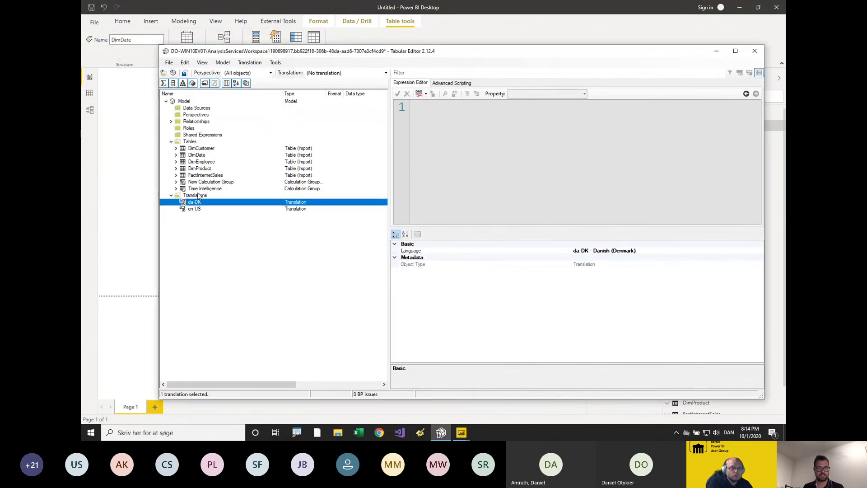
Add another translation to the model for the culture de-DE - German (Germany).
right_click(204, 196)
left_click(209, 200)
left_click(164, 111)
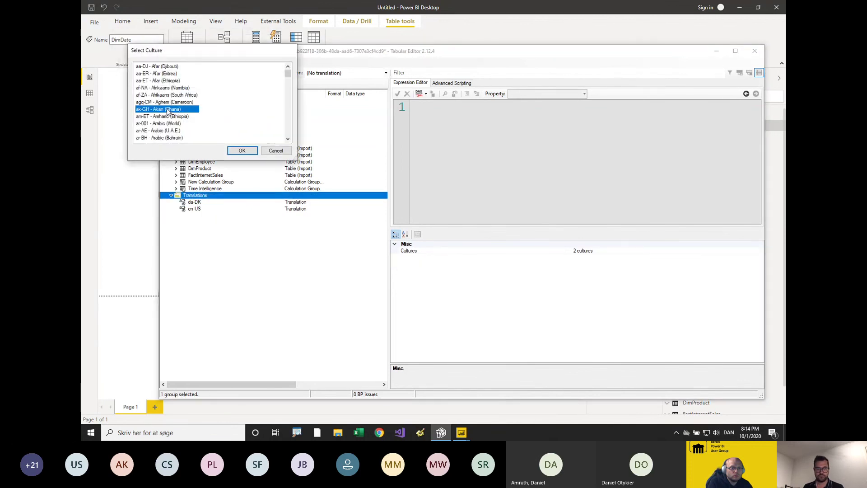
key("g")
scroll(168, 109, "up", 1)
left_click(167, 110)
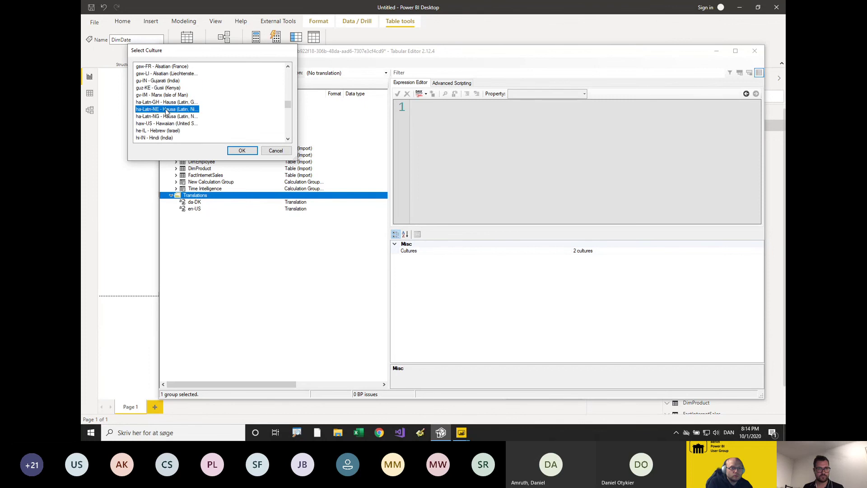
key("d")
scroll(167, 110, "up", 1)
scroll(167, 109, "up", 4)
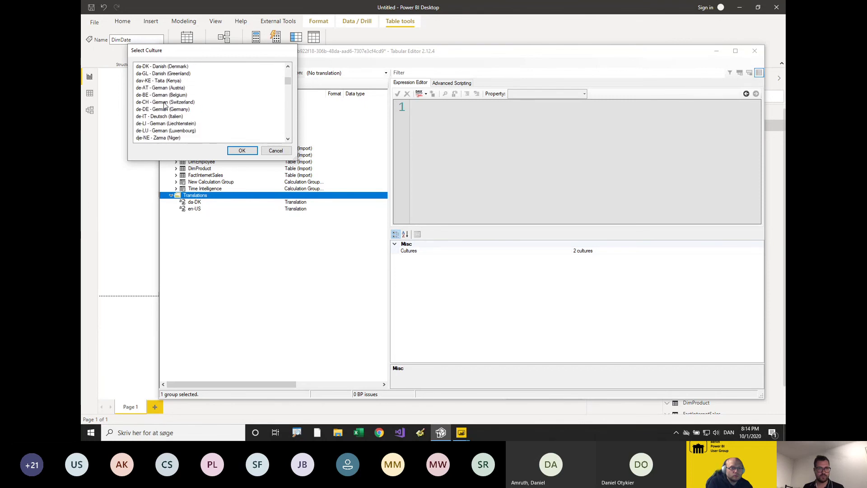
left_click(166, 109)
left_click(243, 150)
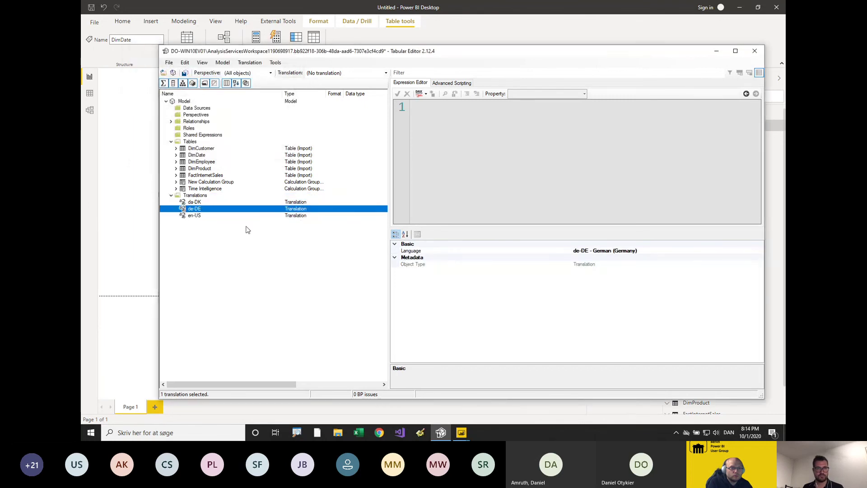
Select the DimCustomer table, enlarge its property grid and expand Translated Names to list the languages.
left_click(214, 176)
key("Up")
key("Up")
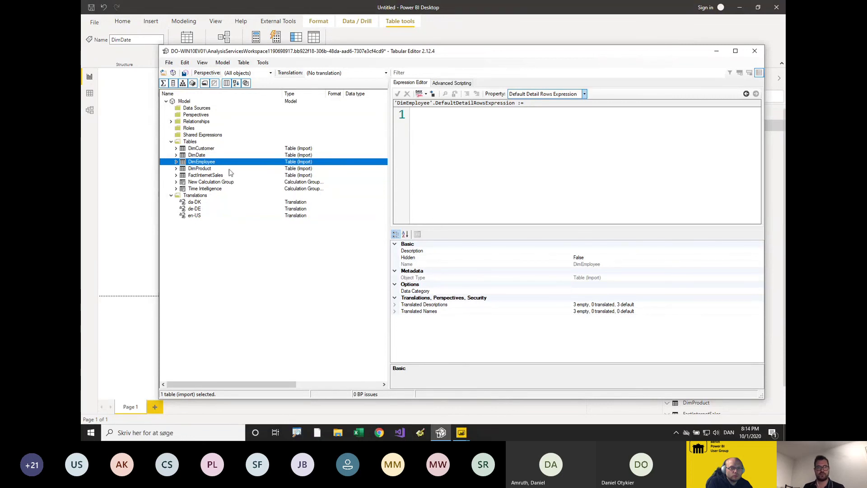
left_click(203, 148)
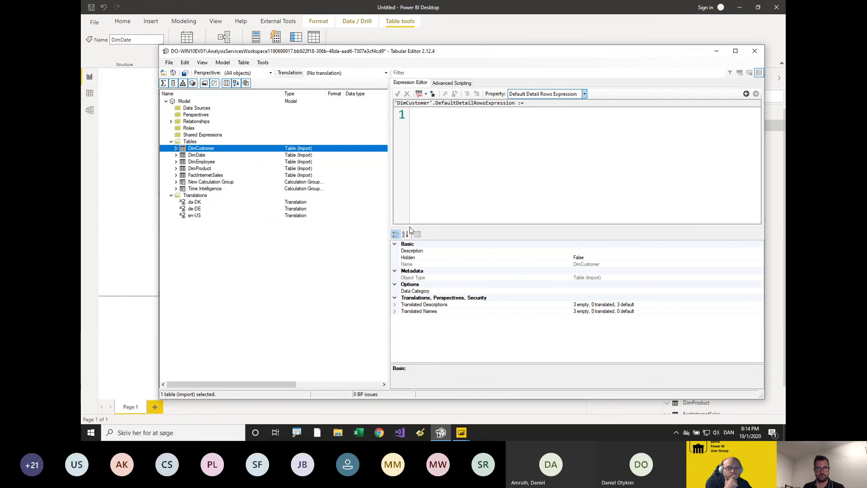
left_click_drag(419, 227, 418, 161)
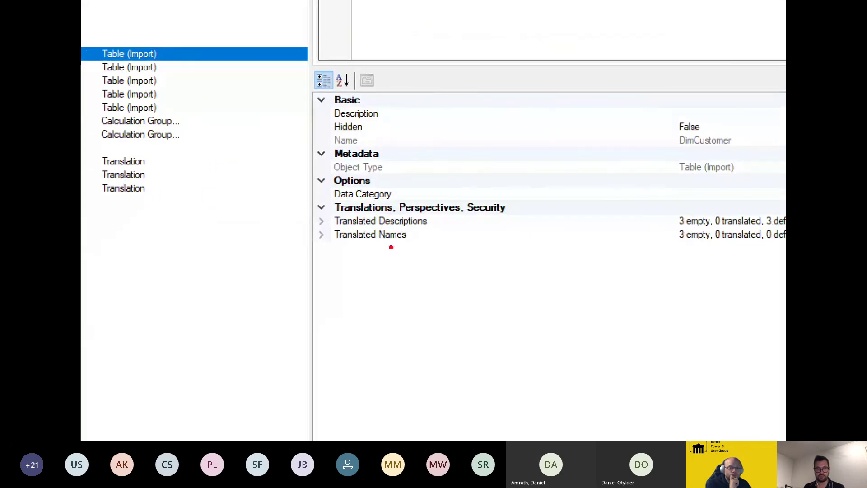
left_click_drag(391, 247, 327, 248)
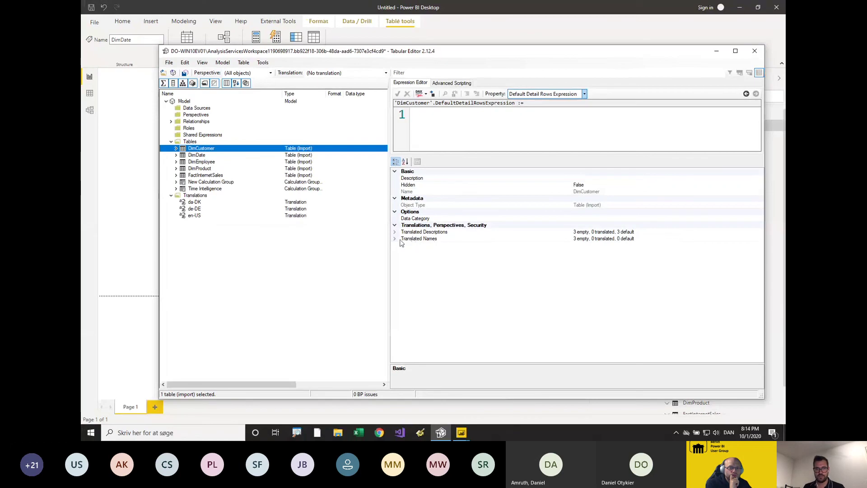
left_click(321, 234)
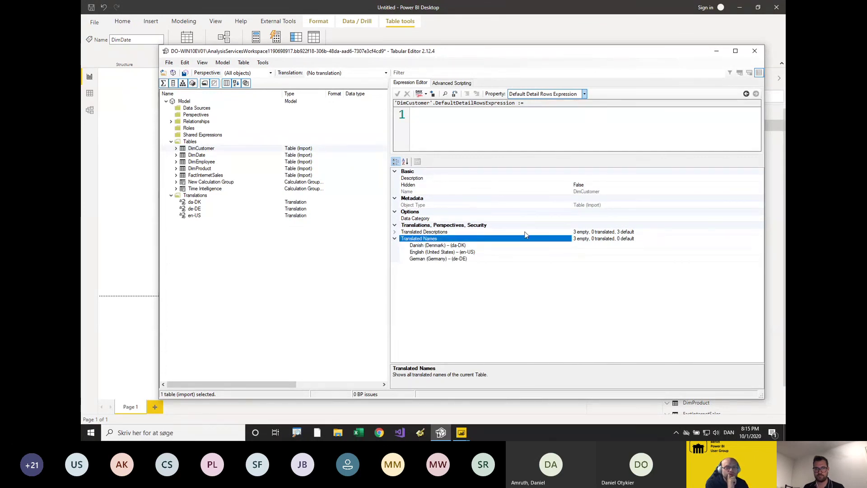
Set the Danish (da-DK) translated name of the DimCustomer table to Kunde.
left_click(499, 246)
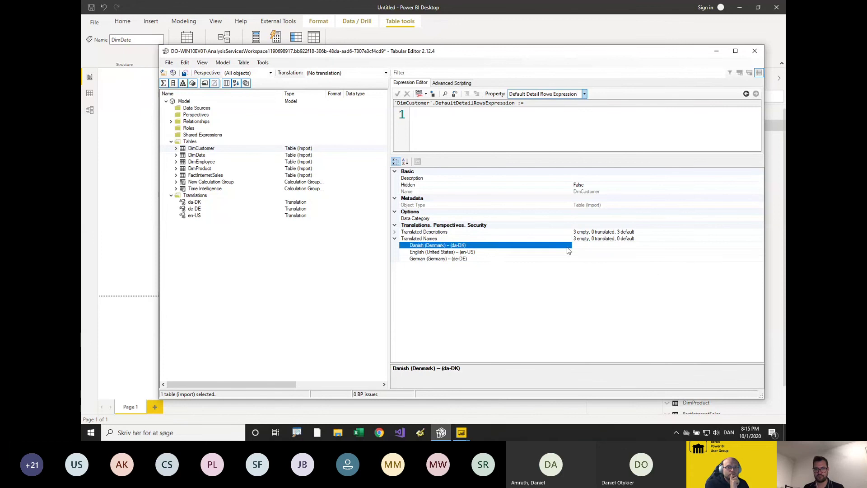
type("Kunde")
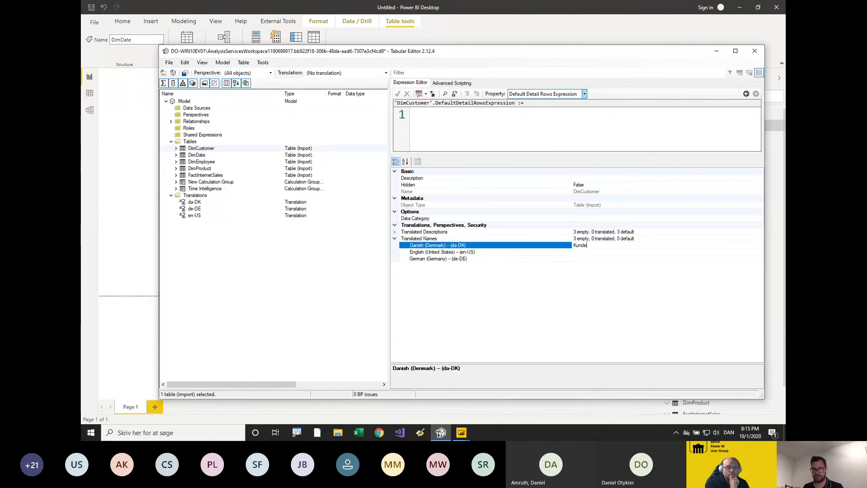
left_click(597, 252)
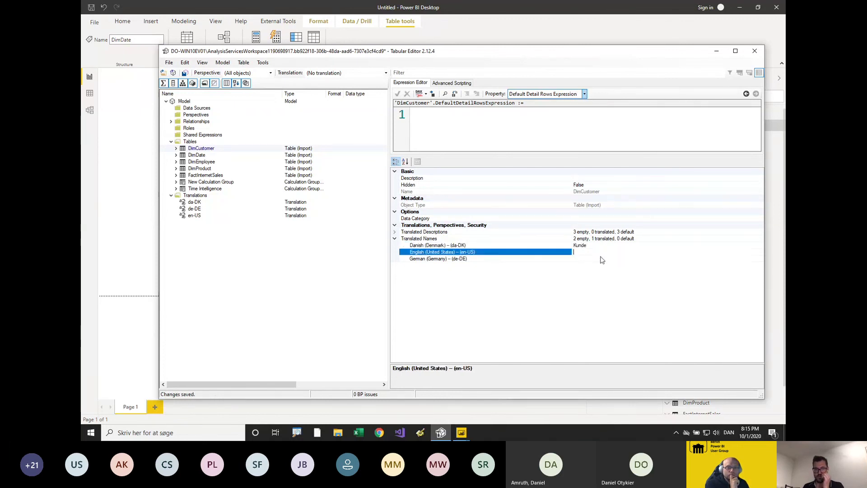
Set the German (de-DE) translated name of the DimCustomer table to Kunde.
left_click(598, 259)
left_click(594, 253)
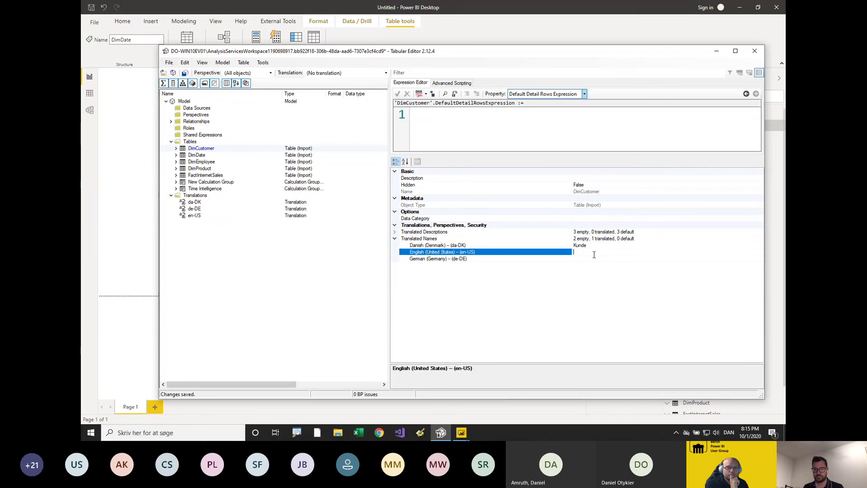
left_click(608, 192)
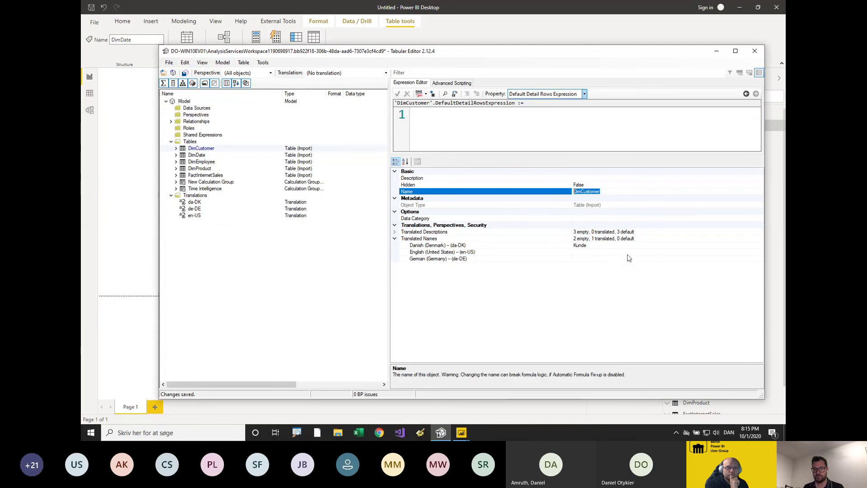
left_click(588, 260)
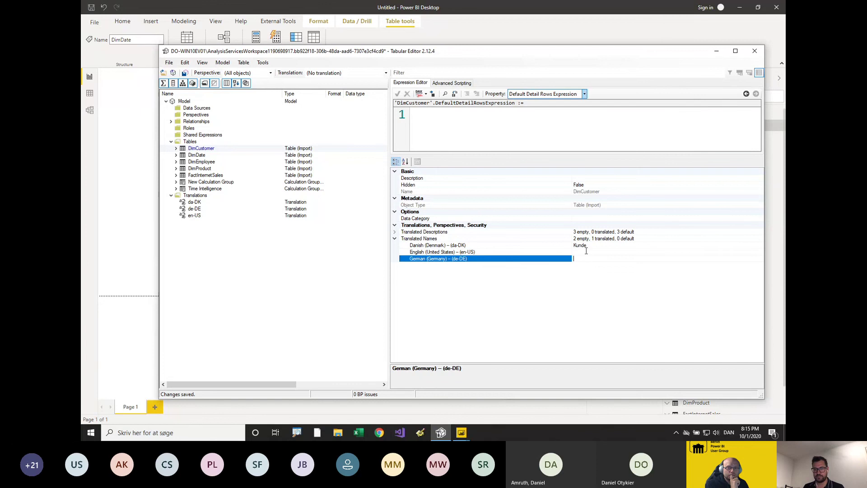
left_click(586, 251)
left_click(588, 259)
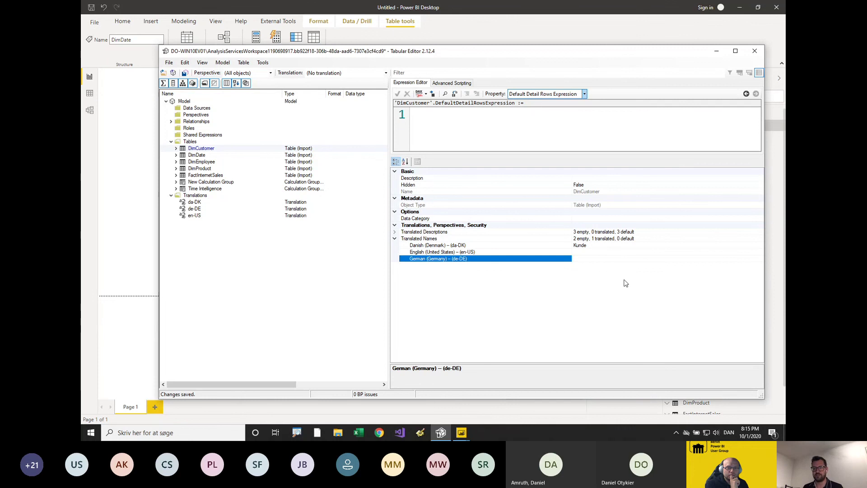
type("Kunde")
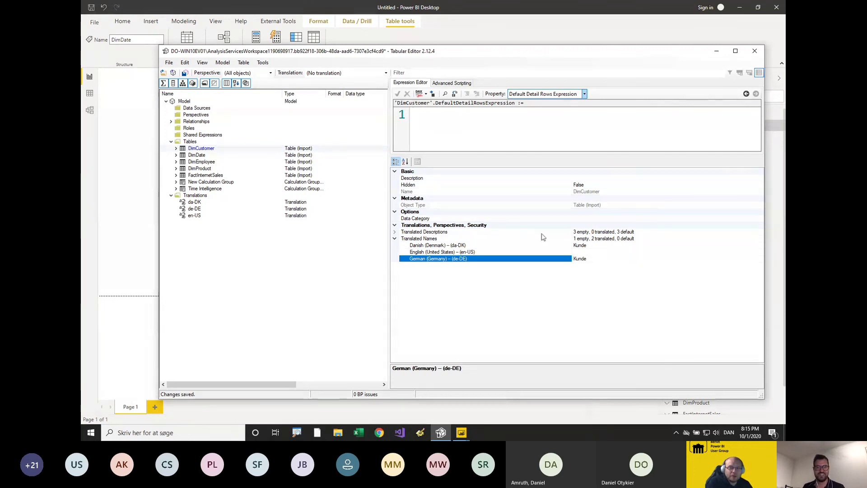
Switch the model tree's displayed translation to German (Germany) -- (de-DE) and review the table names.
left_click(205, 161)
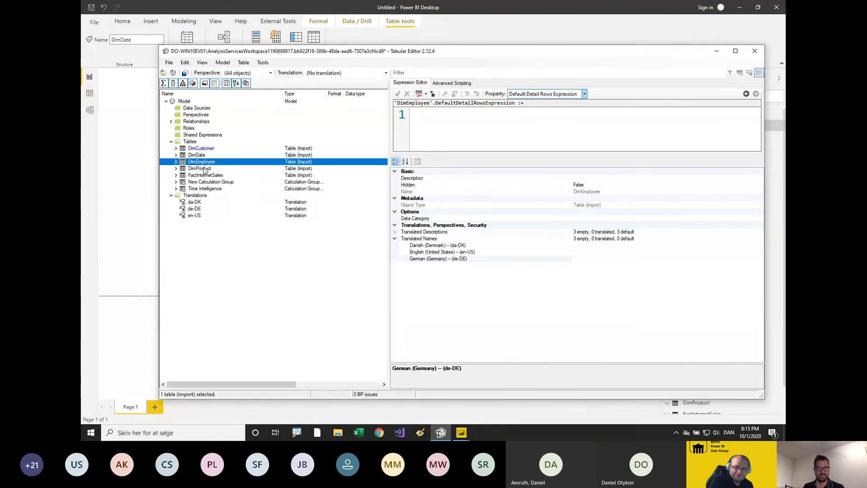
left_click(204, 181)
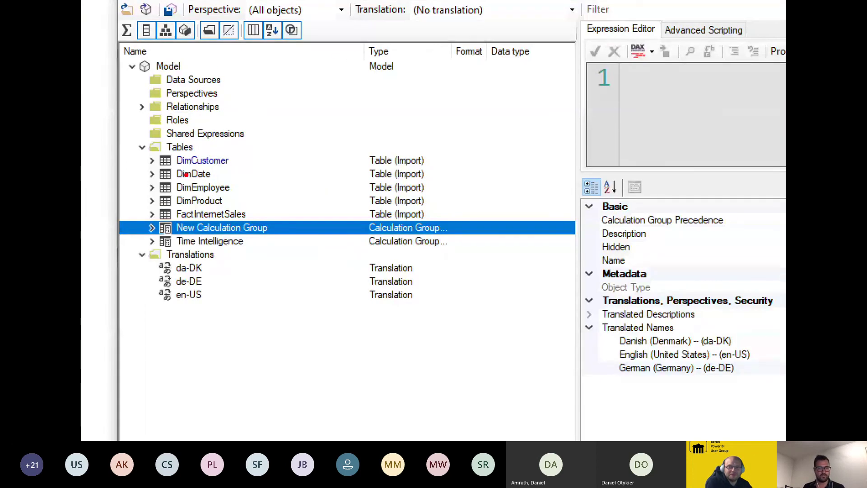
left_click_drag(177, 170, 234, 167)
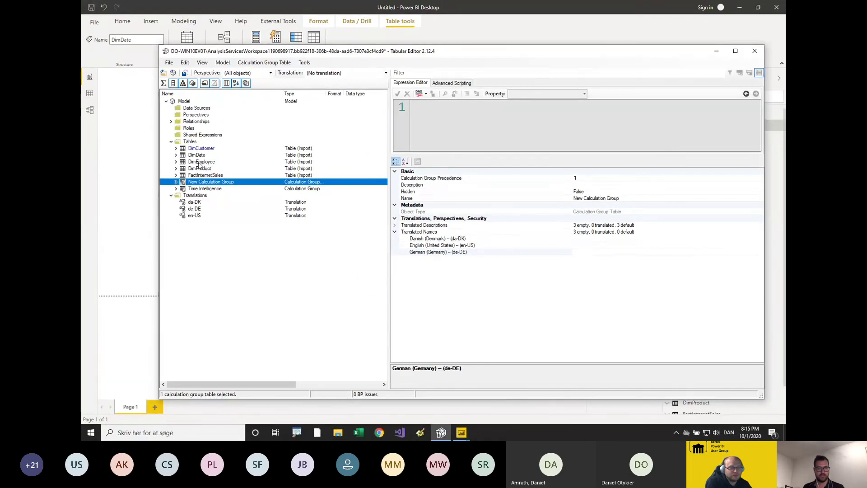
left_click(203, 187)
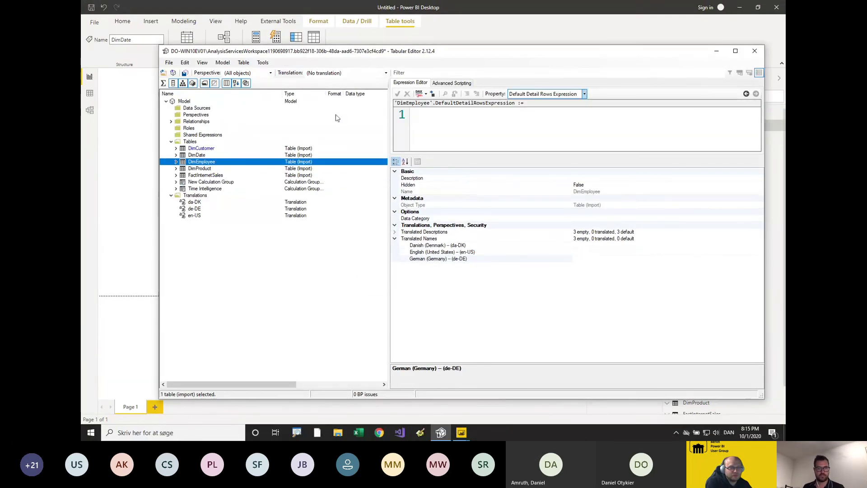
left_click(332, 73)
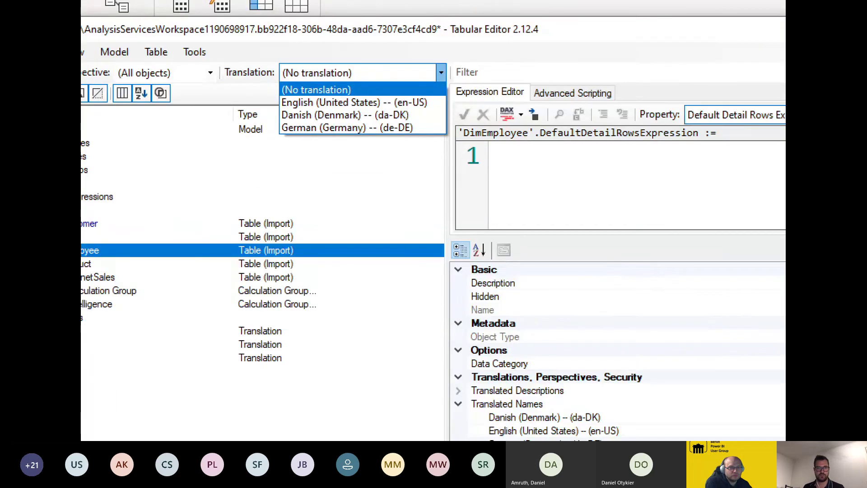
left_click(331, 72)
left_click(331, 72)
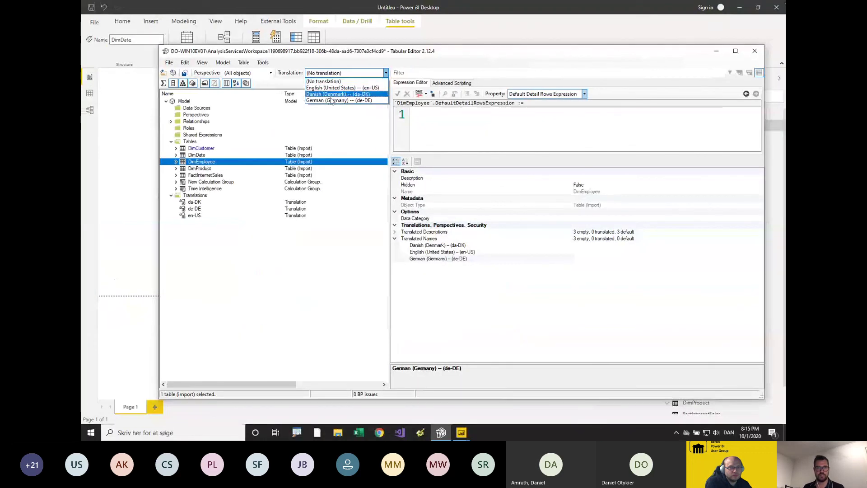
left_click(331, 100)
left_click(226, 182)
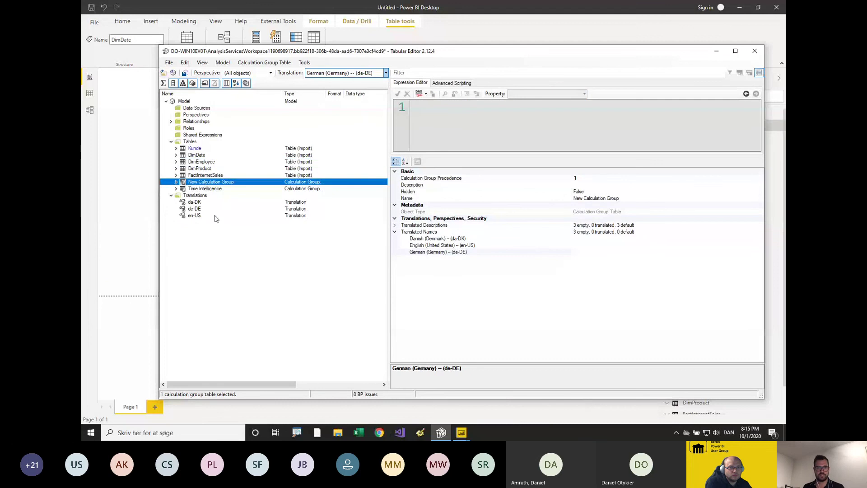
left_click(224, 247)
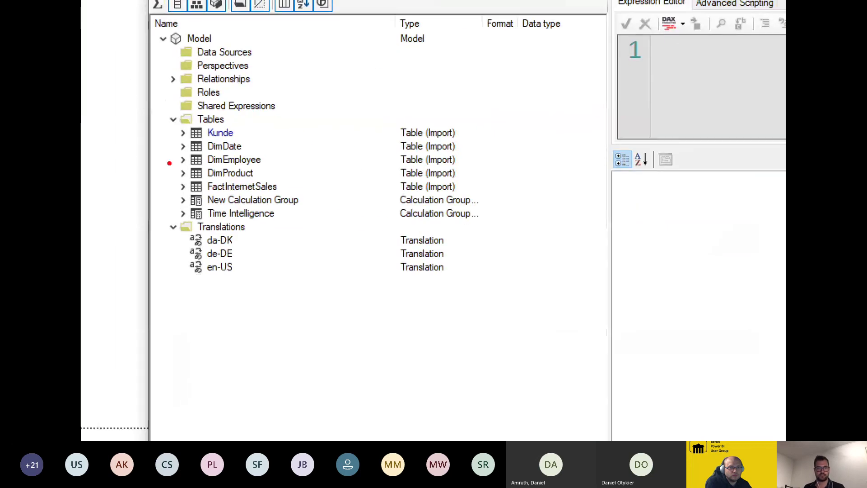
left_click_drag(210, 141, 244, 144)
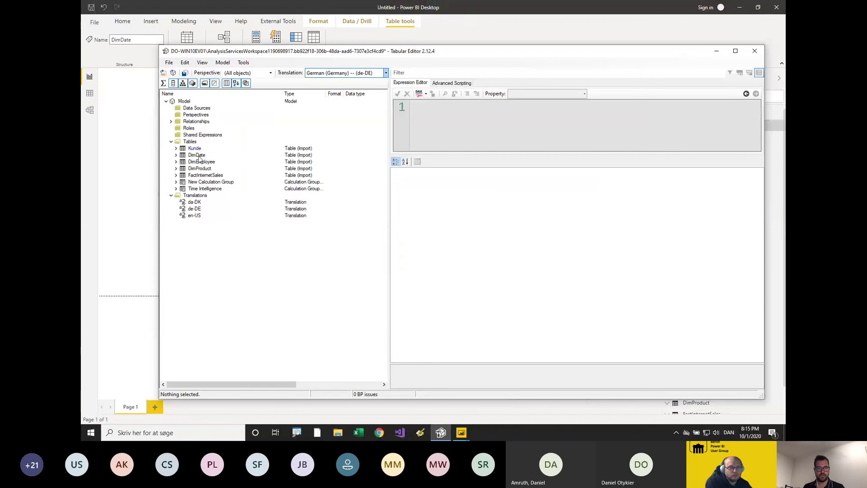
Rename the DimDate table to Datum in the model tree while the German translation is active.
left_click(223, 146)
key("F2")
key("Escape")
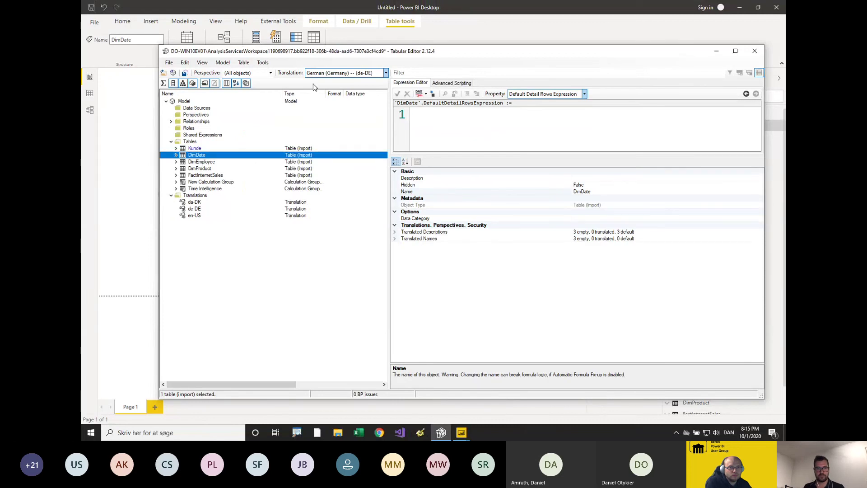
left_click(324, 75)
left_click(328, 75)
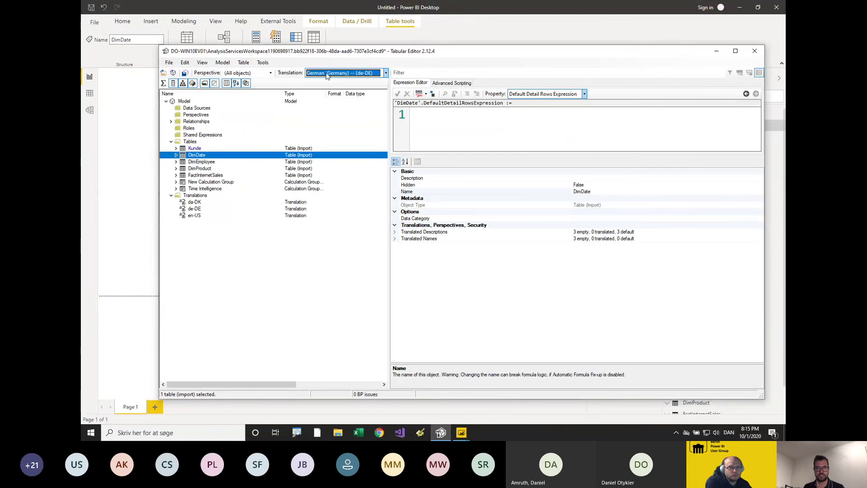
left_click(193, 175)
left_click(202, 158)
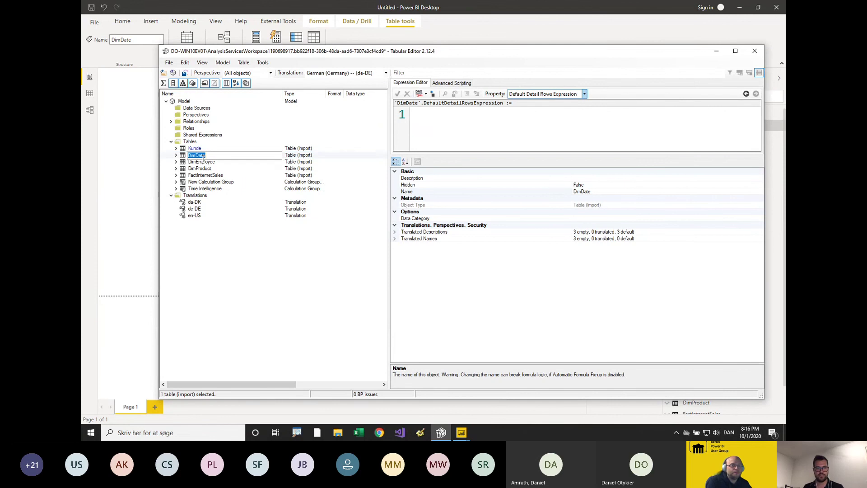
left_click(232, 175)
left_click(207, 162)
left_click(201, 157)
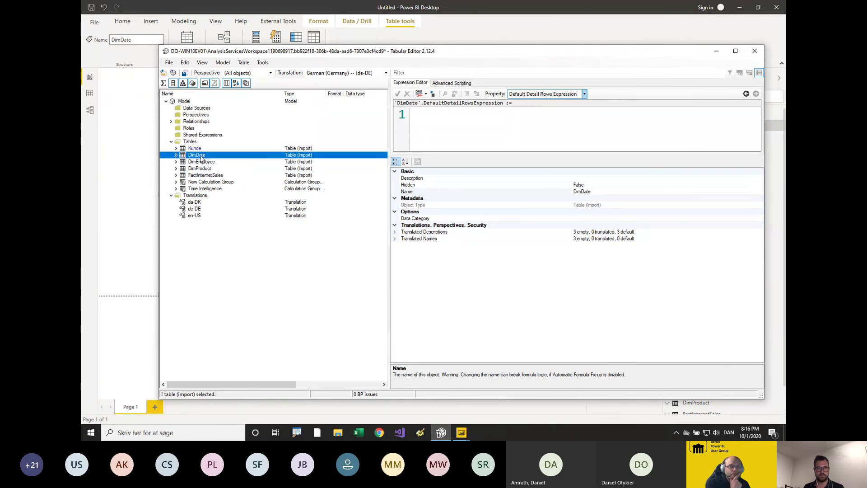
left_click(200, 156)
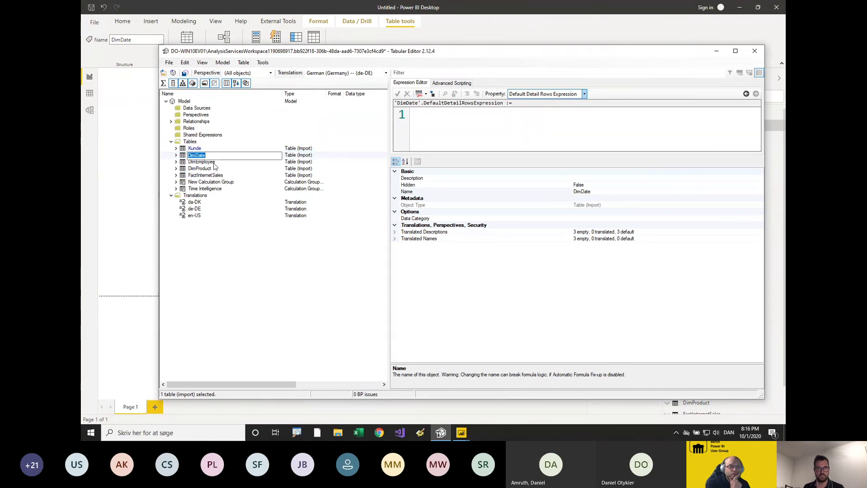
type("Dat")
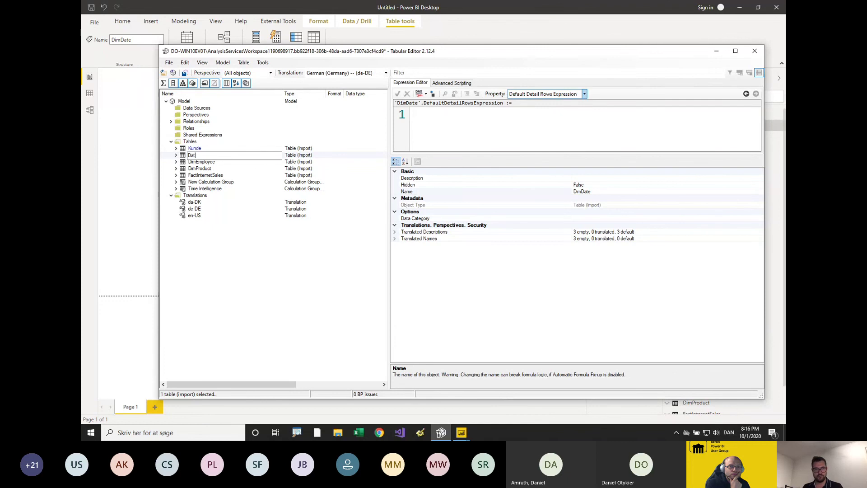
type("um")
key("Return")
Rename the DimEmployee table to Mitarbeiter in the German translation.
key("Down")
key("F2")
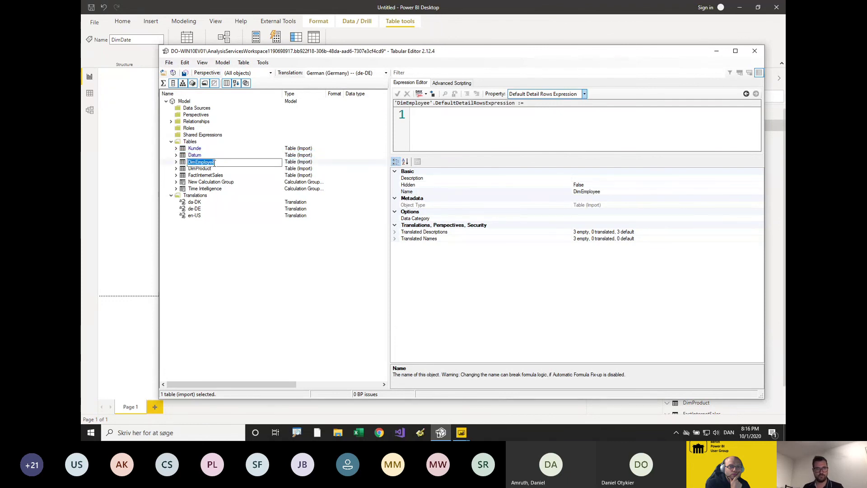
type("Mitarbeiter")
key("Return")
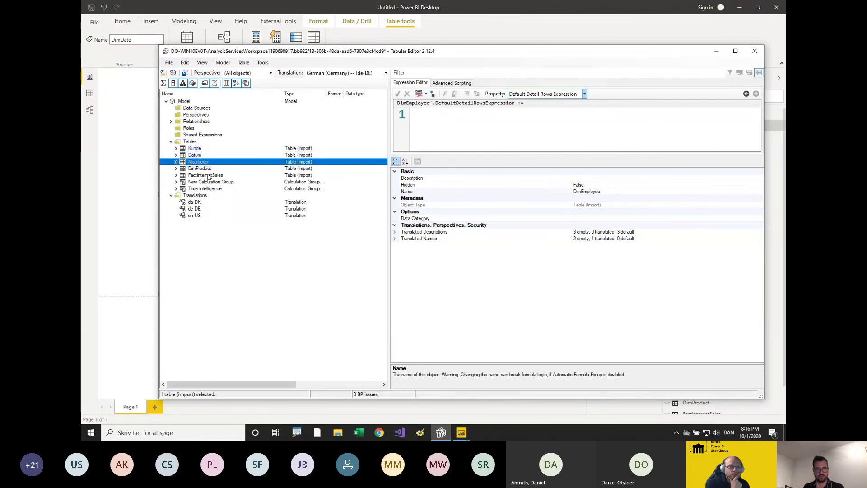
Reposition the Tabular Editor window and save the translation changes to the connected Power BI model.
left_click(209, 177)
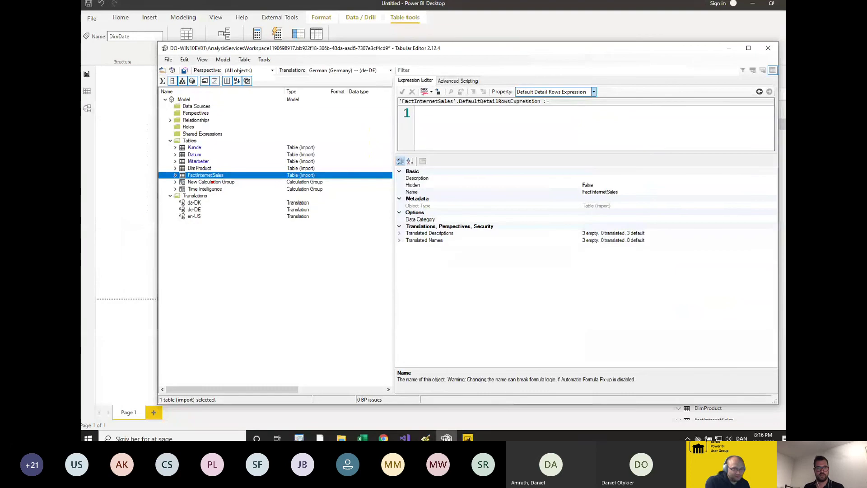
left_click_drag(219, 60, 205, 63)
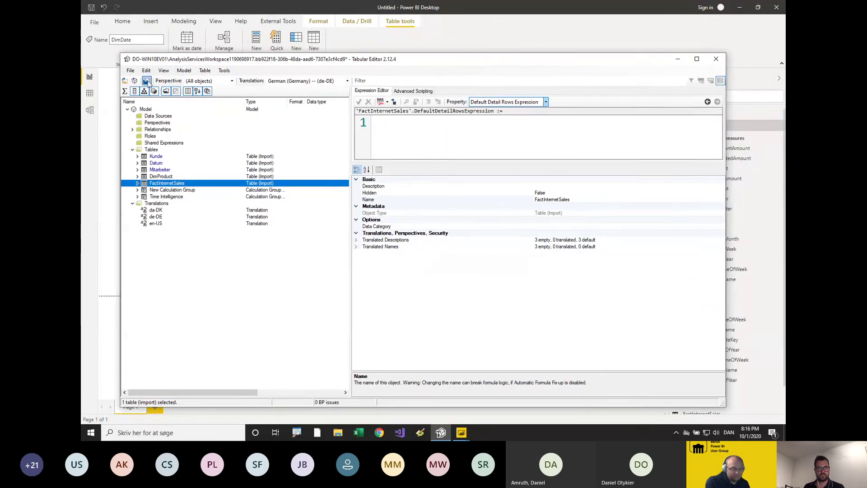
left_click(146, 81)
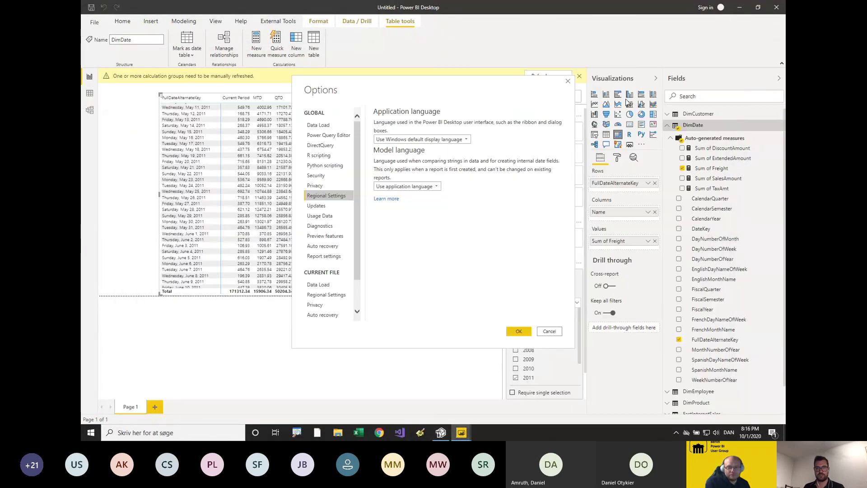
In Power BI Desktop, dismiss the Options dialog without changes and refresh the calculation groups.
left_click(548, 333)
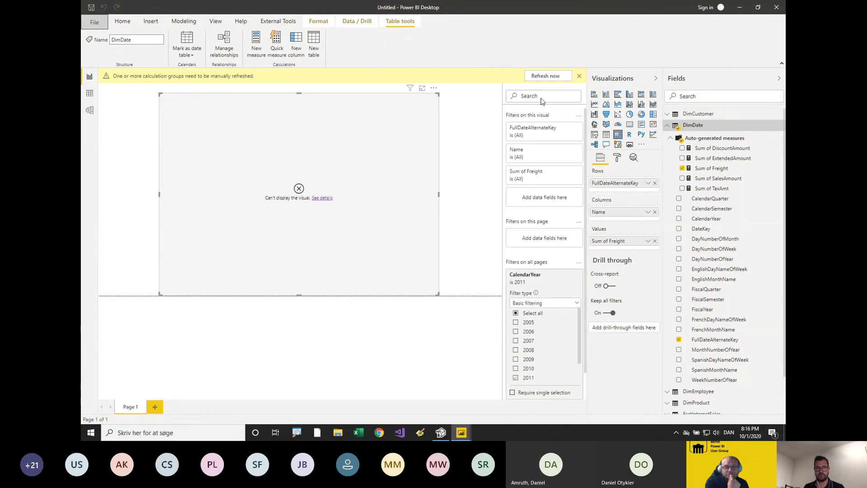
left_click(548, 76)
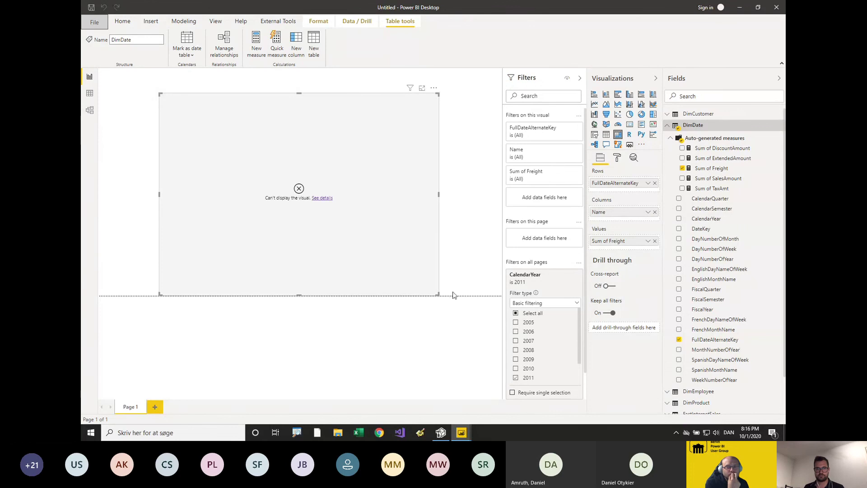
Back in Tabular Editor, reduce the expression of the Current Period item in the Time Intelligence calculation group to SELECTEDMEASURE().
mouse_move(461, 432)
left_click(419, 418)
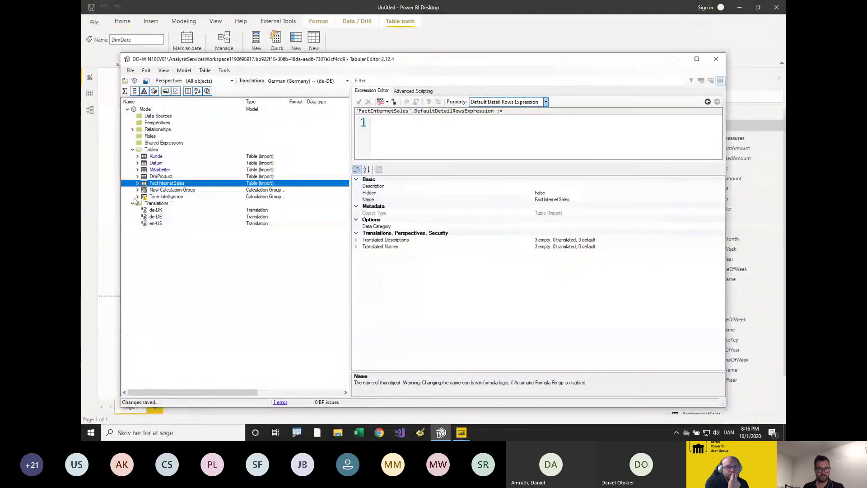
left_click(137, 197)
left_click(138, 197)
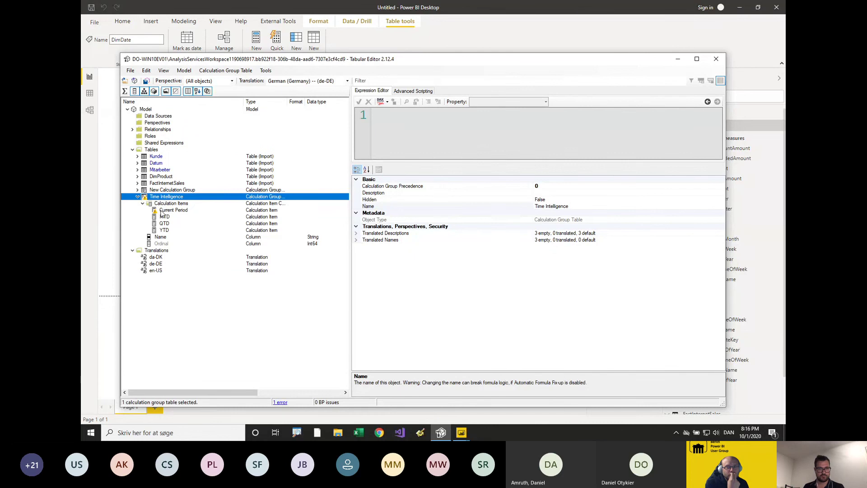
left_click(164, 211)
left_click_drag(377, 117, 374, 145)
key("Delete")
key("Delete")
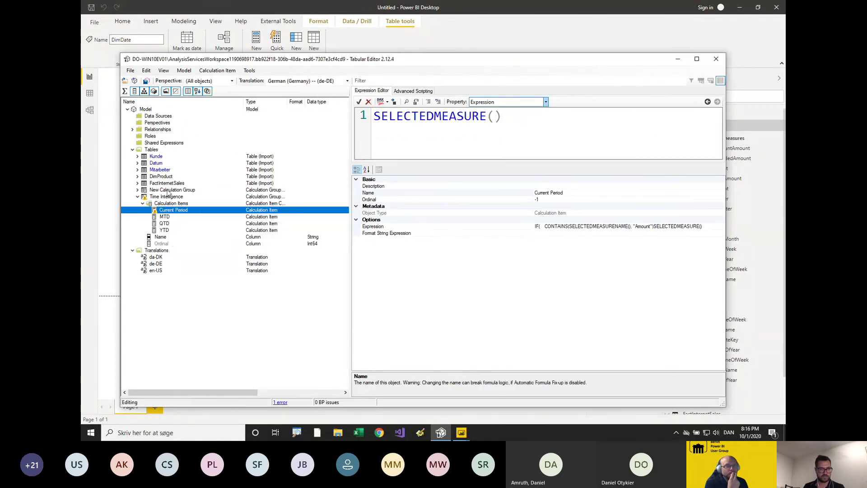
Delete the New Calculation Group table and save the changes to the connected model.
left_click(172, 189)
key("Delete")
left_click(145, 81)
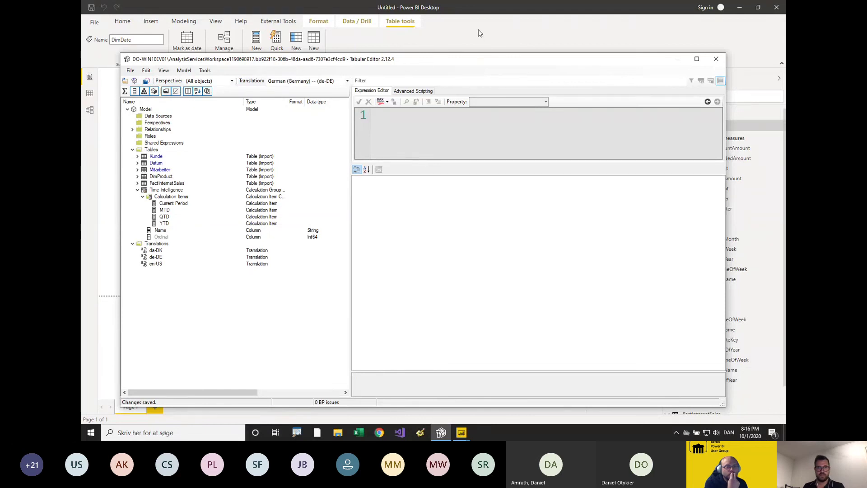
Switch to Power BI Desktop, check the matrix and the table names with DimDate collapsed, and return to Tabular Editor.
left_click(528, 33)
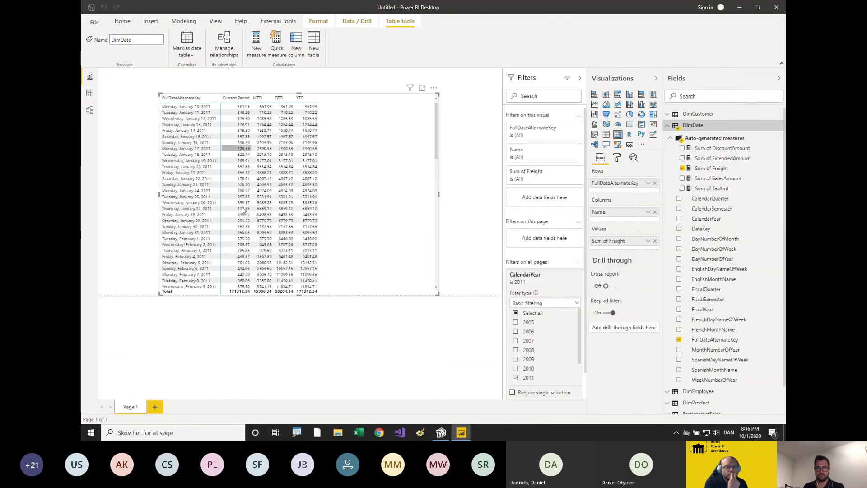
scroll(692, 293, "down", 1)
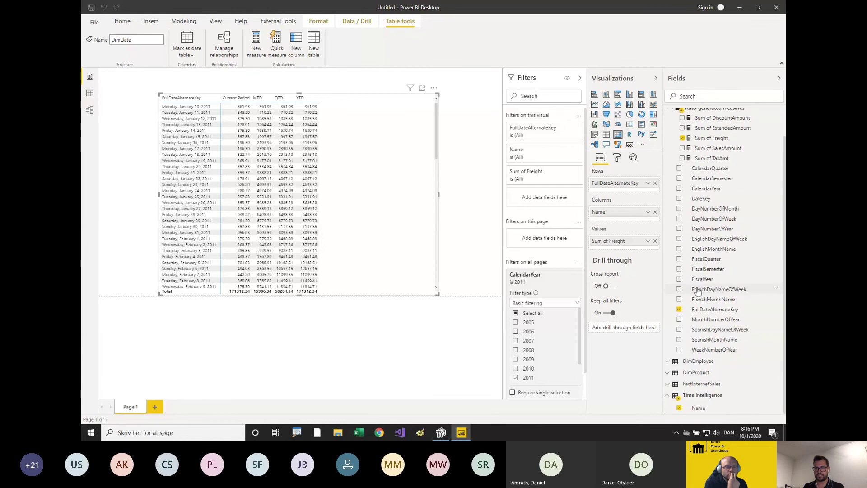
scroll(698, 289, "up", 1)
left_click(666, 125)
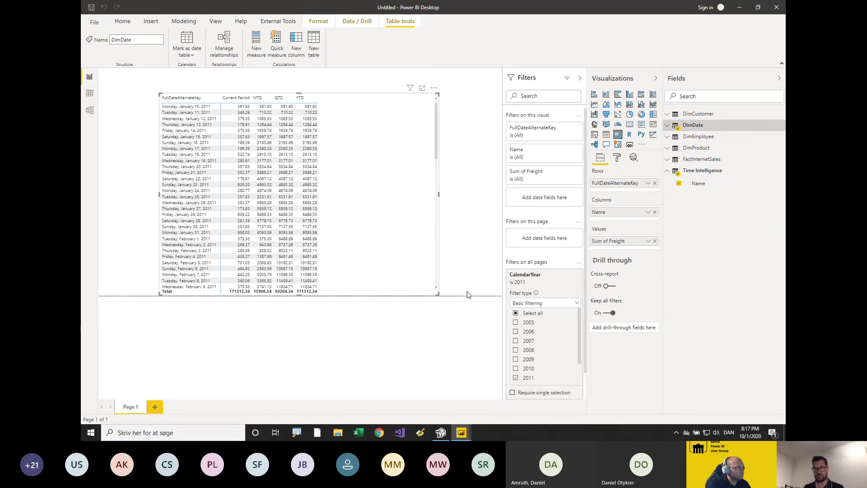
left_click(441, 432)
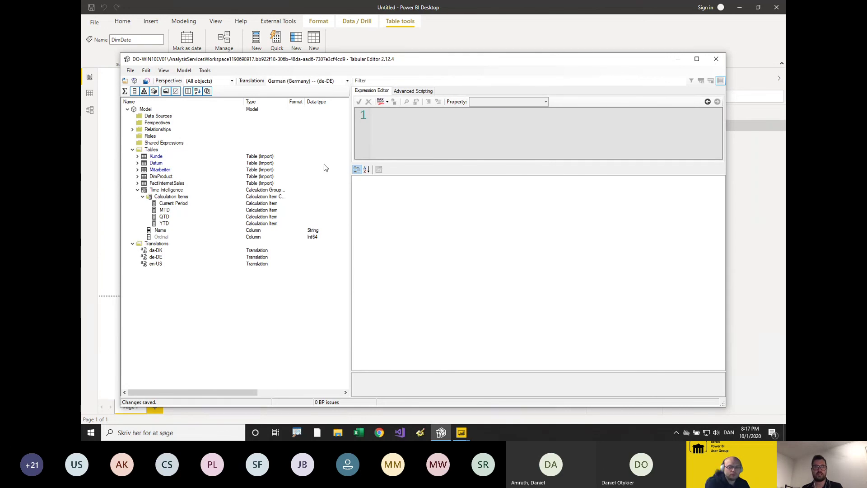
Open the Best Practice Analyzer, move its window clear of the model tree, and open the Manage Best Practice Rules dialog.
left_click(206, 71)
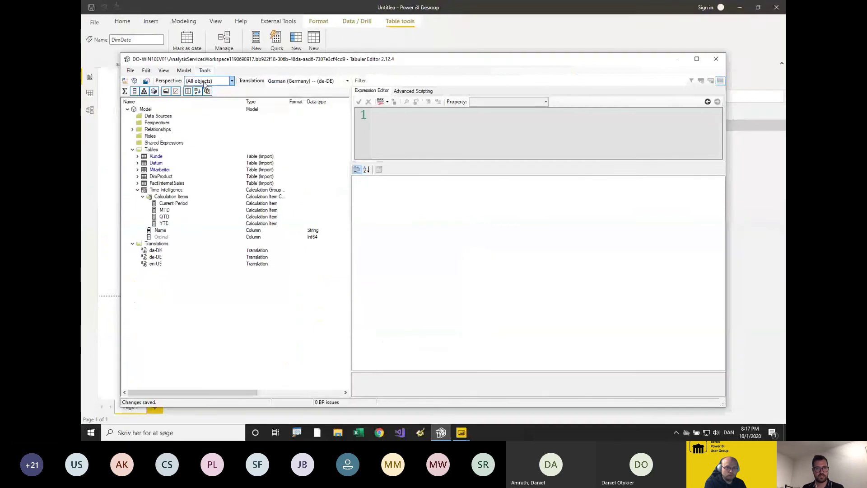
left_click(199, 59)
left_click(262, 77)
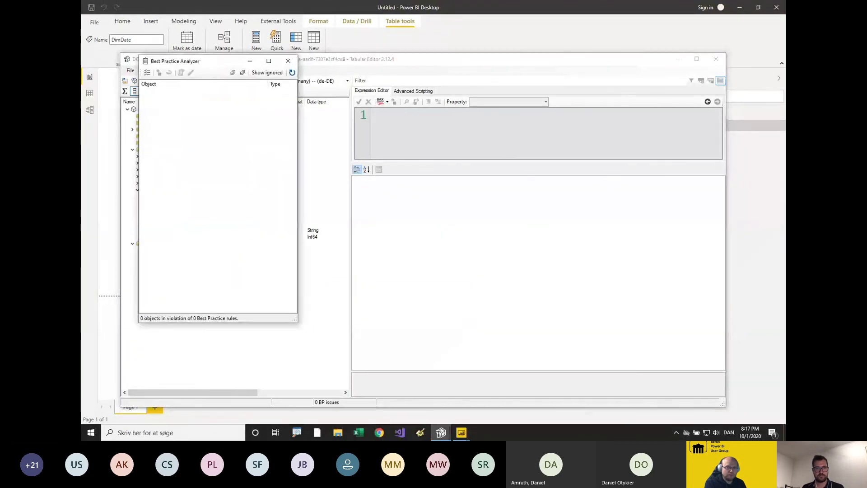
left_click_drag(199, 61, 623, 173)
left_click(436, 132)
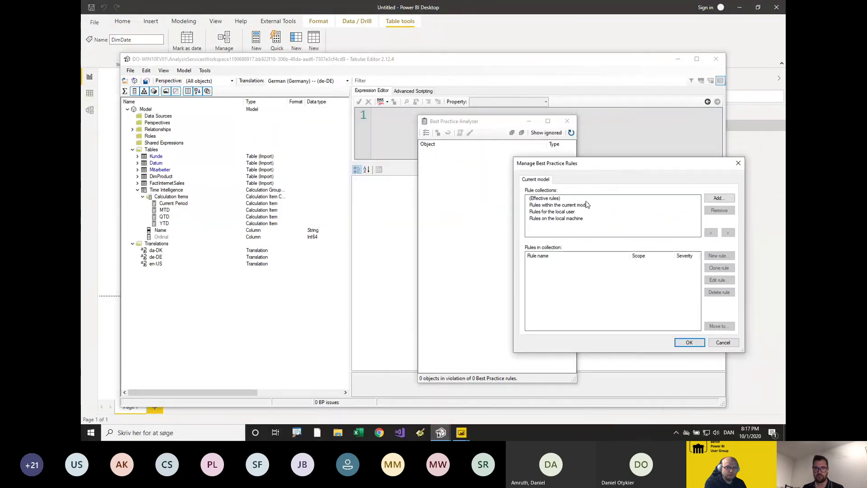
Examine the blank new-rule form for the rules within the current model and close it without creating a rule.
left_click(576, 212)
left_click(570, 206)
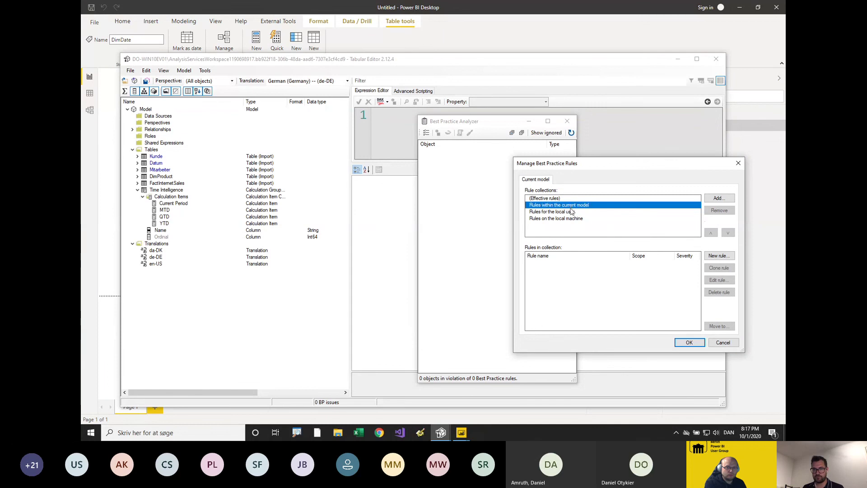
left_click(719, 255)
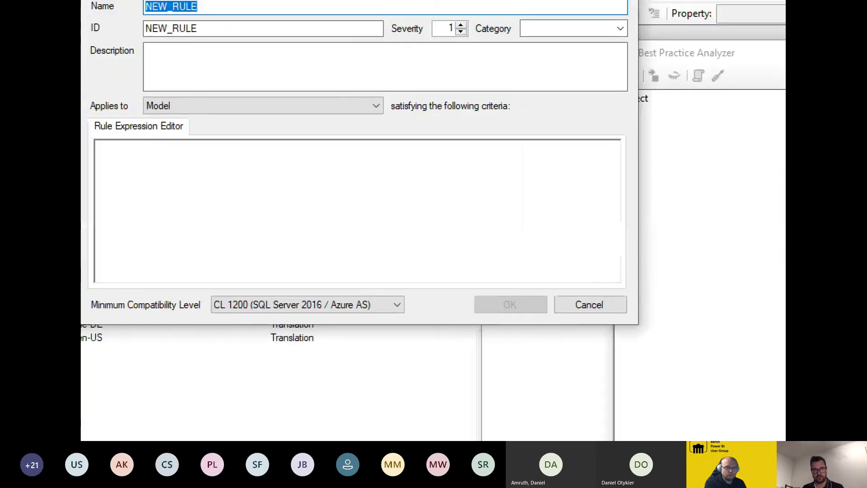
left_click_drag(217, 166, 147, 167)
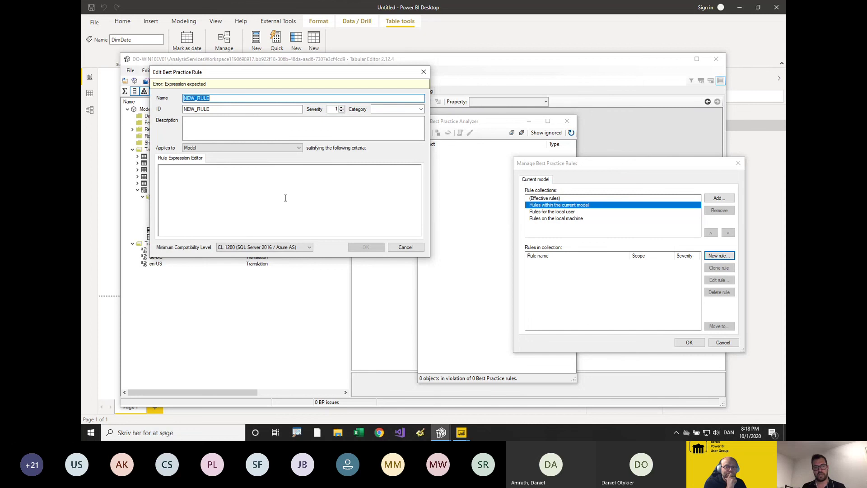
left_click(406, 247)
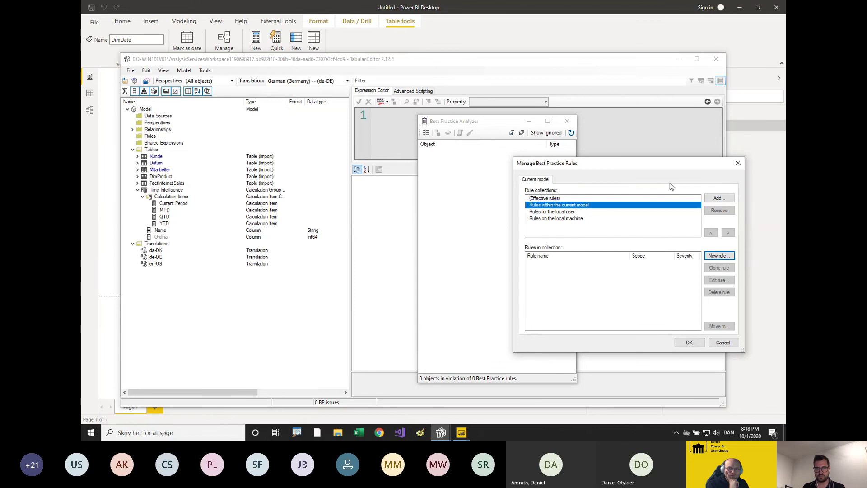
Start adding a rule collection that includes a rule file from a URL.
left_click_drag(623, 165, 555, 163)
left_click(649, 195)
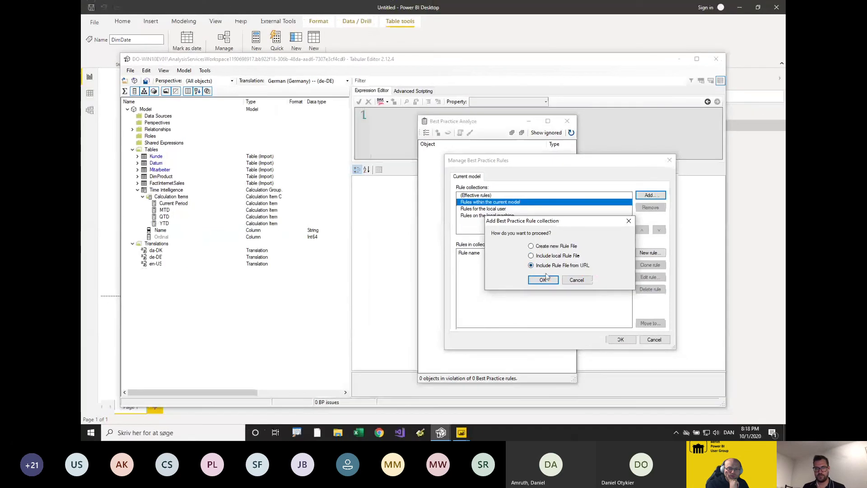
left_click(524, 293)
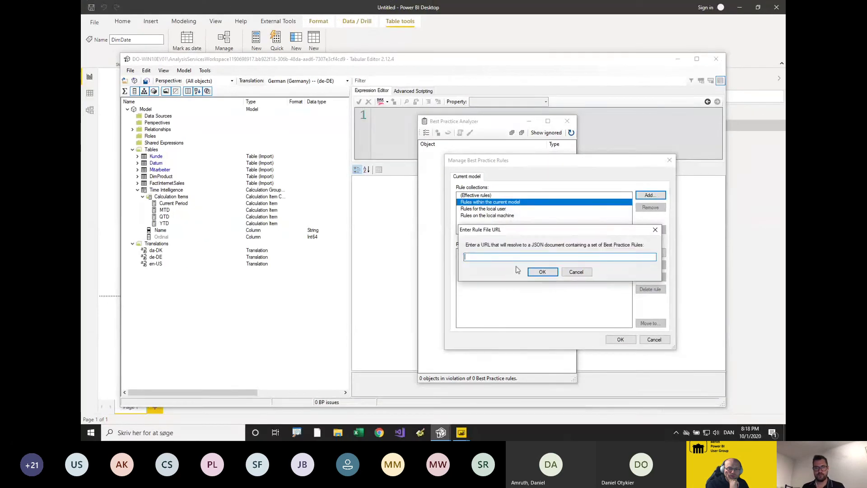
Switch to Chrome and search for github.com/TabularEditor/Best in a new browser tab.
key("ctrl+Left")
key("ctrl+Left")
left_click(329, 37)
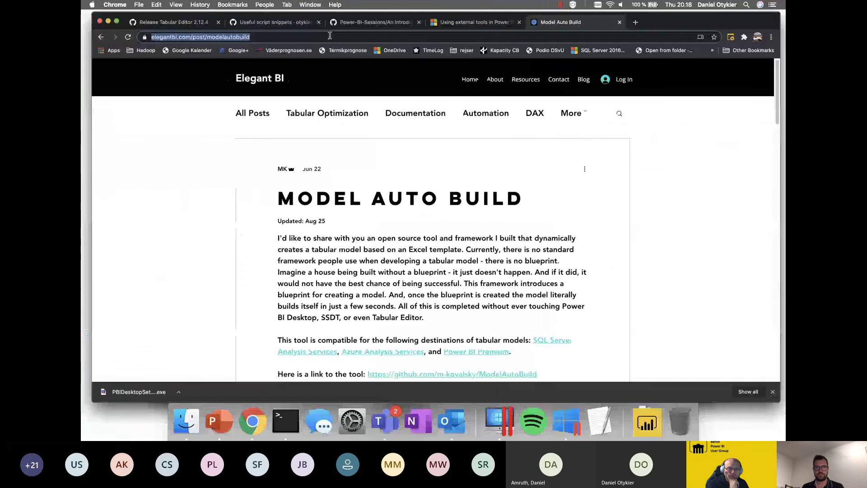
left_click(635, 22)
type("github")
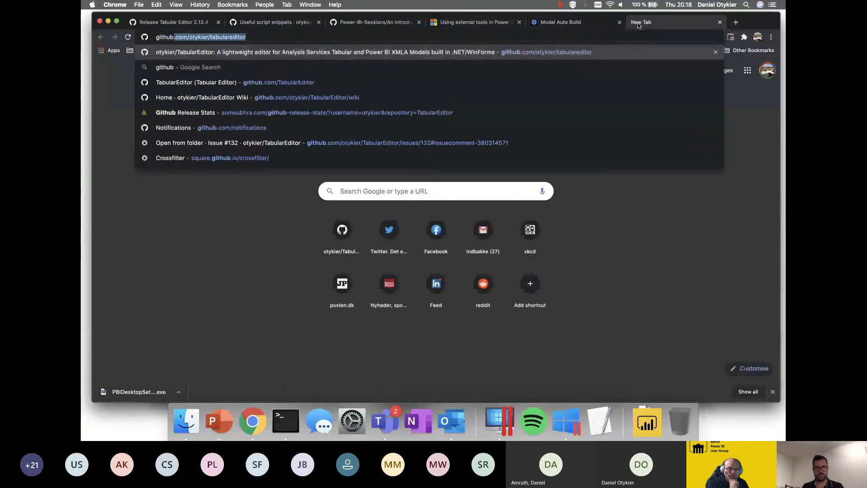
key("Right")
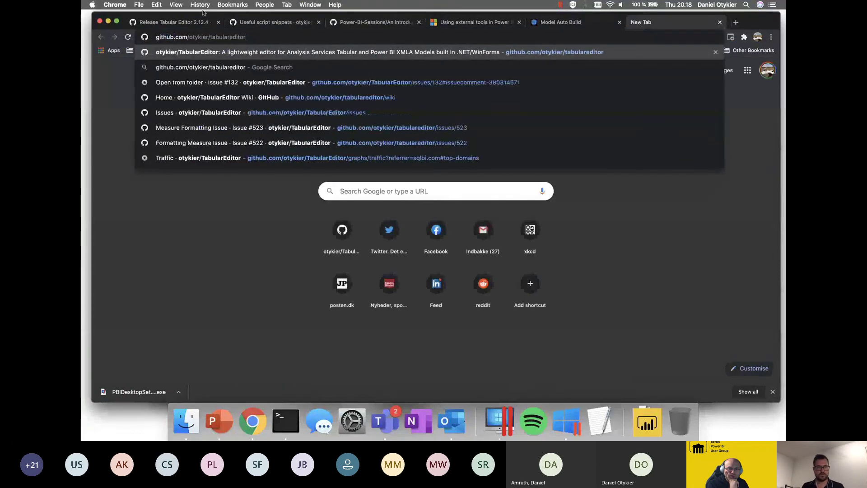
left_click(187, 37, "shift")
type("Tabuy")
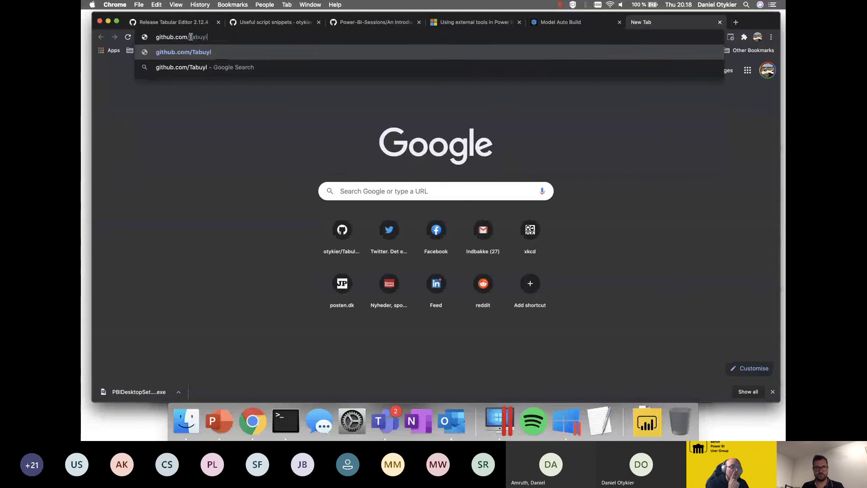
key("BackSpace")
type("larE")
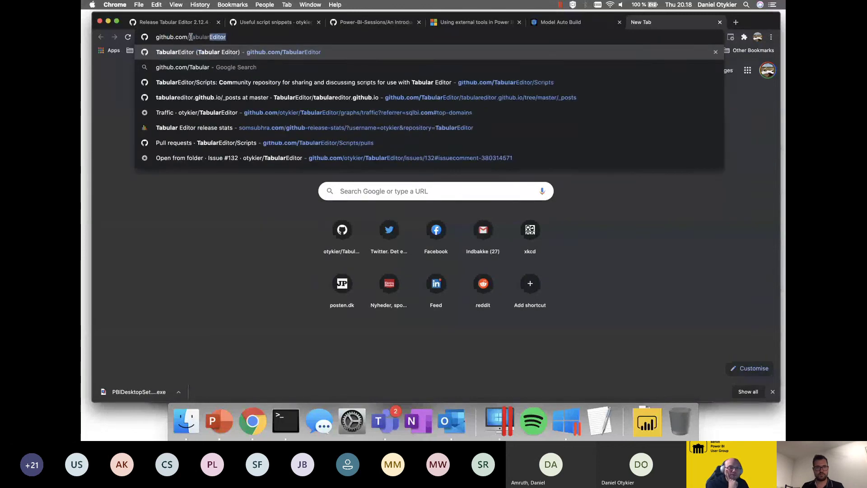
type("ditor/Best")
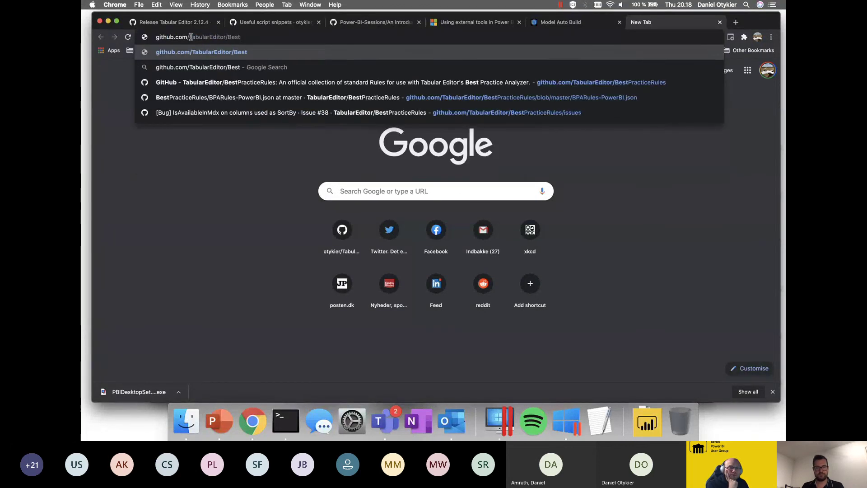
key("Down")
key("Return")
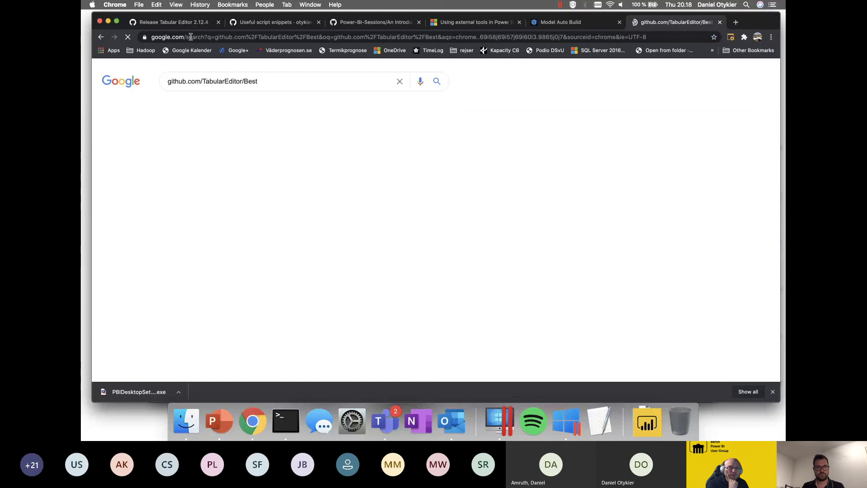
Open the TabularEditor/BestPracticeRules repository on GitHub and view its BPARules-PowerBI.json file.
left_click(266, 156)
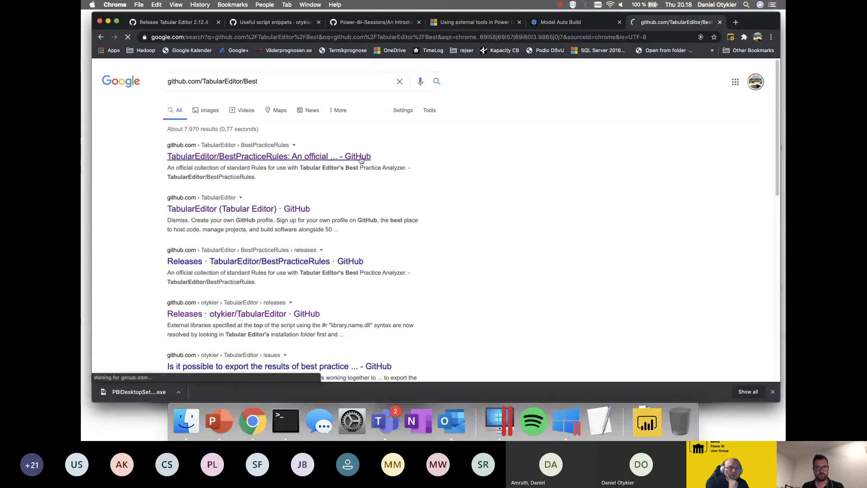
scroll(421, 228, "down", 3)
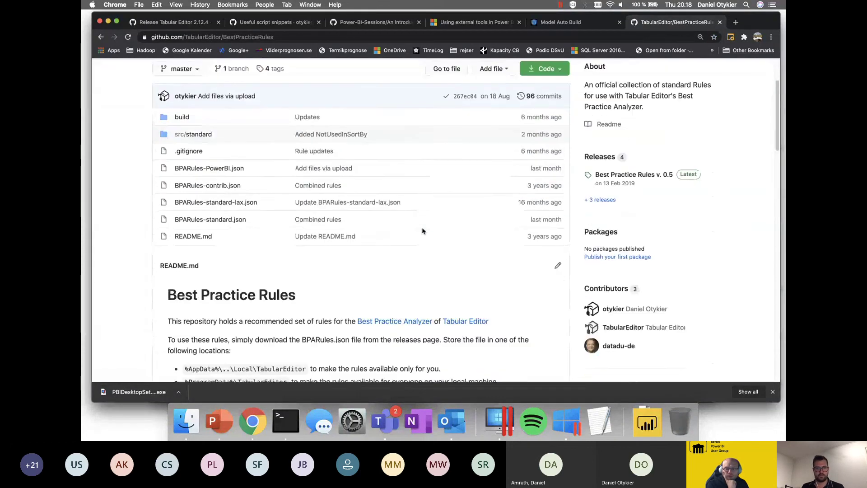
left_click(199, 171)
Examine the rule definitions in BPARules-PowerBI.json, including their names, categories, severities, scopes and expressions.
scroll(432, 176, "down", 3)
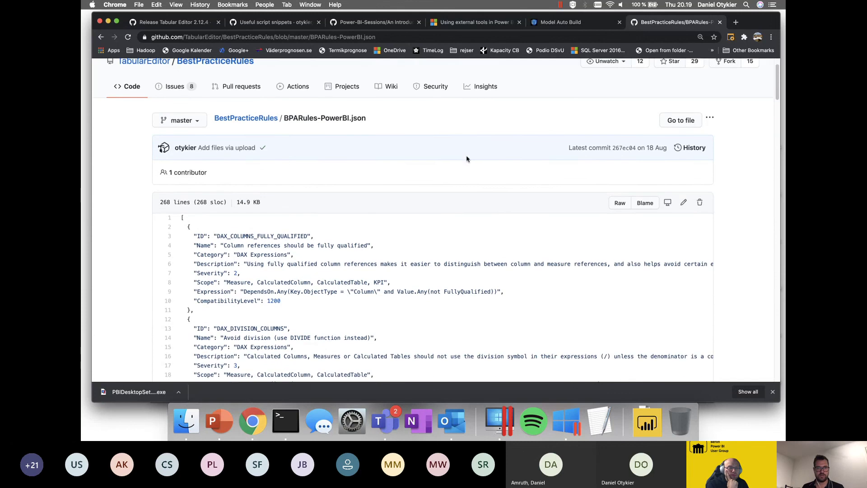
scroll(431, 177, "down", 10)
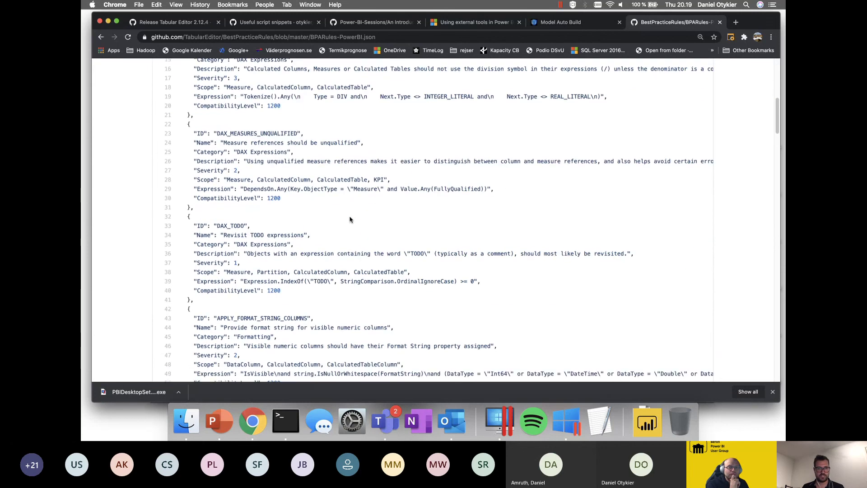
scroll(353, 218, "down", 5)
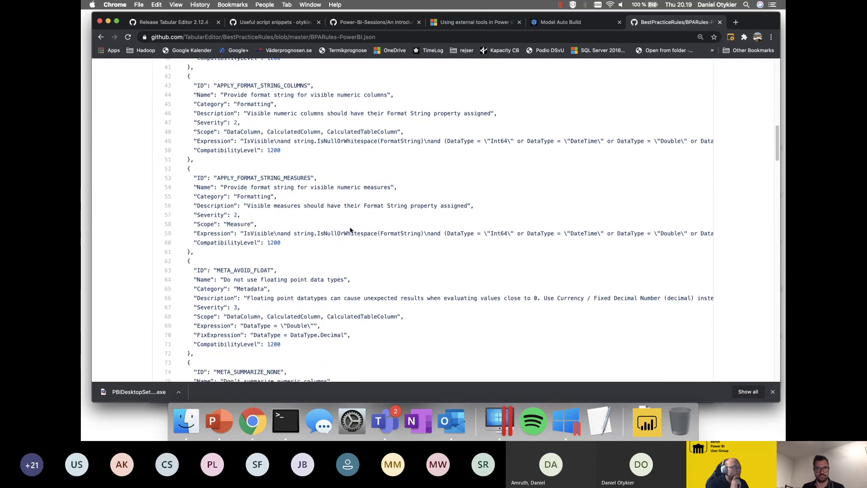
scroll(352, 227, "down", 10)
scroll(360, 242, "up", 18)
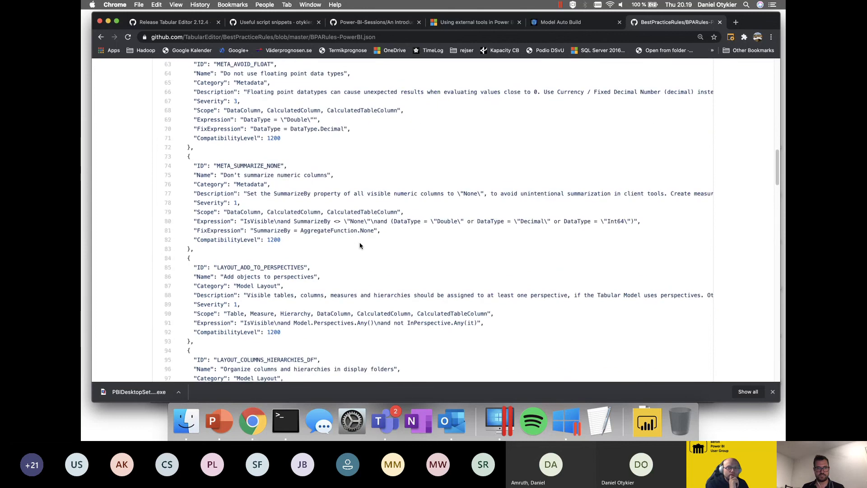
scroll(361, 242, "up", 7)
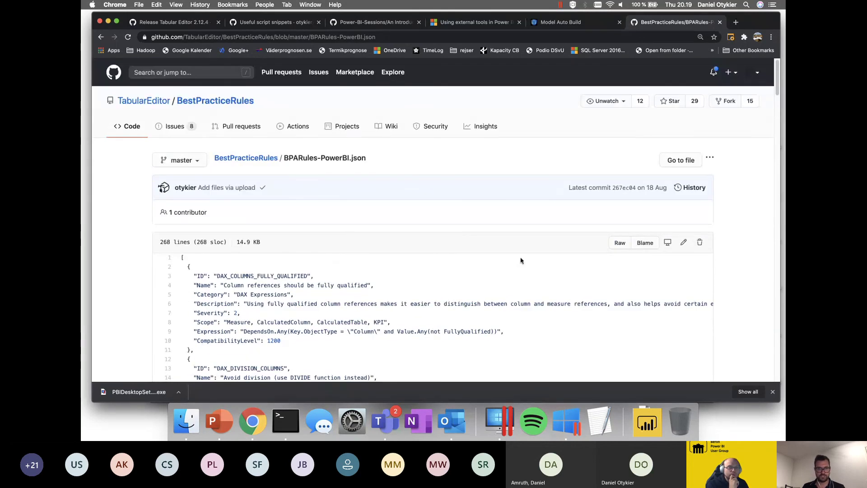
scroll(442, 275, "down", 1)
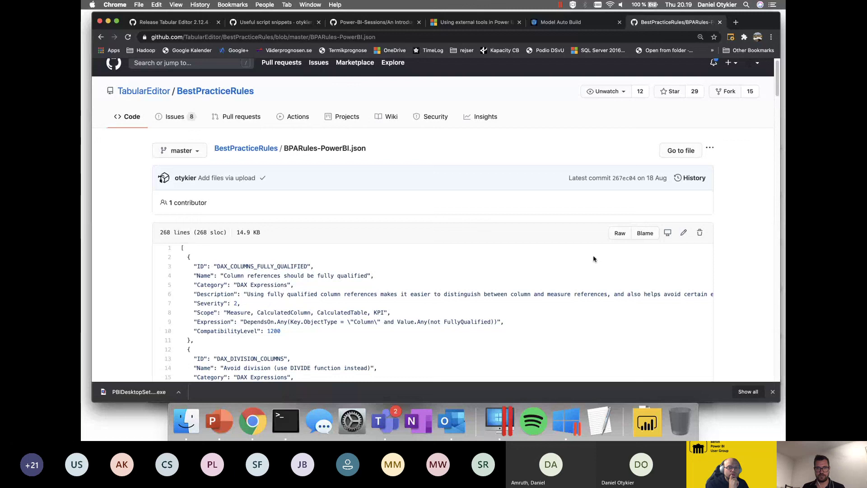
Show the raw version of BPARules-PowerBI.json and copy its web address.
left_click(617, 236)
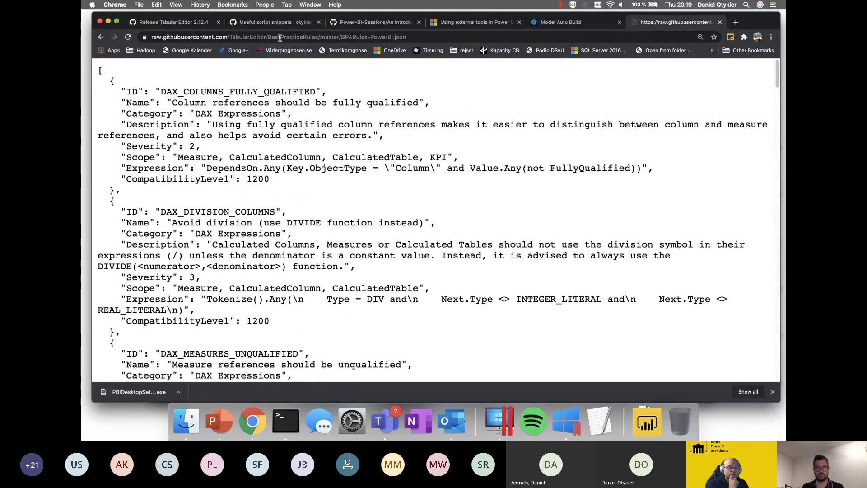
left_click(280, 37)
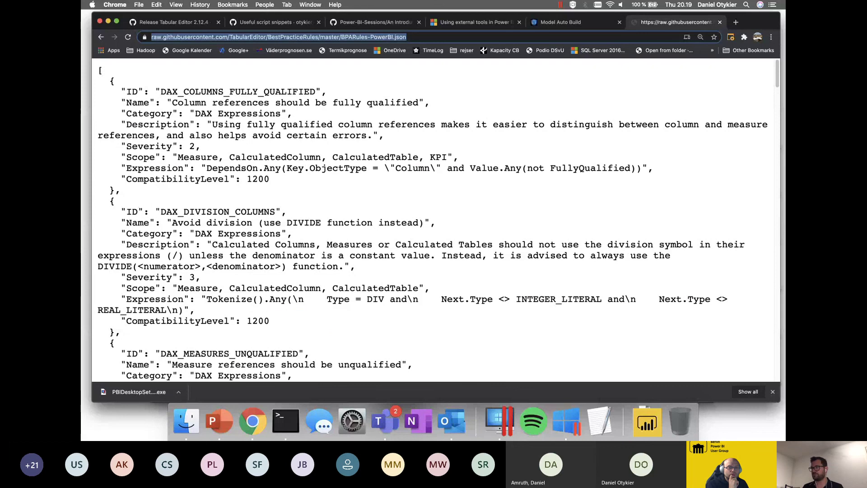
key("super+Tab")
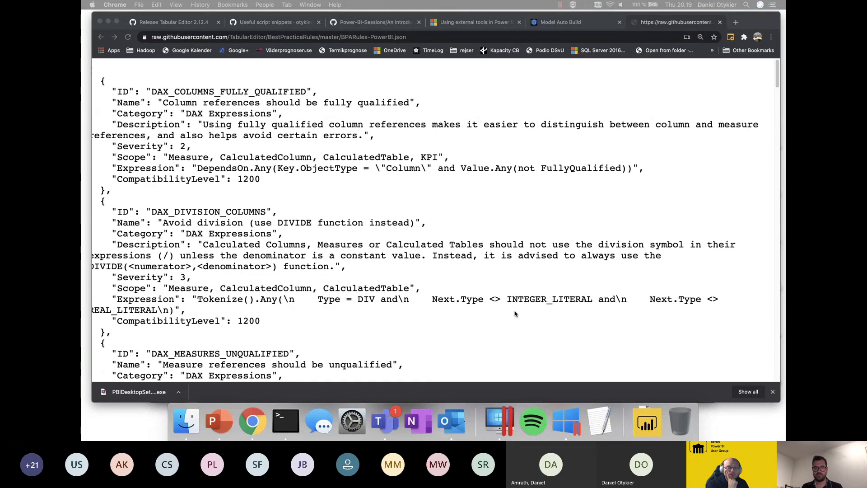
Back in Tabular Editor, enter the copied raw.githubusercontent.com address of BPARules-PowerBI.json as the rule file URL and add the collection.
key("ctrl+Right")
key("ctrl+Right")
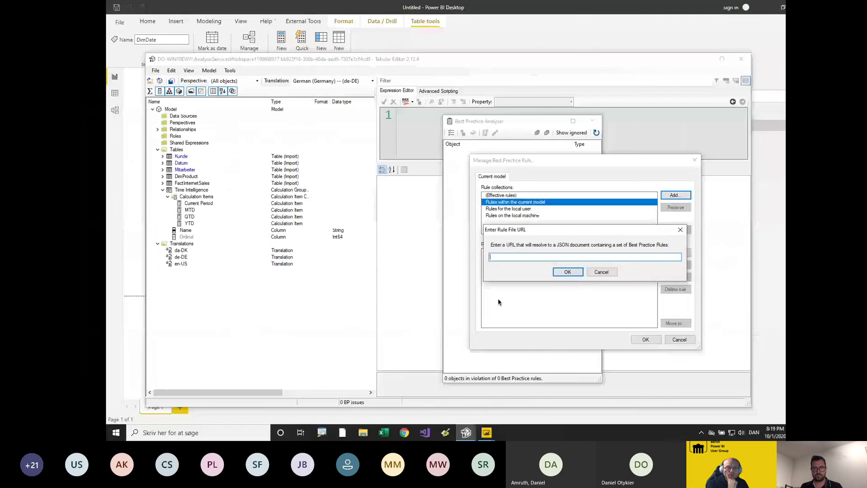
left_click(542, 271)
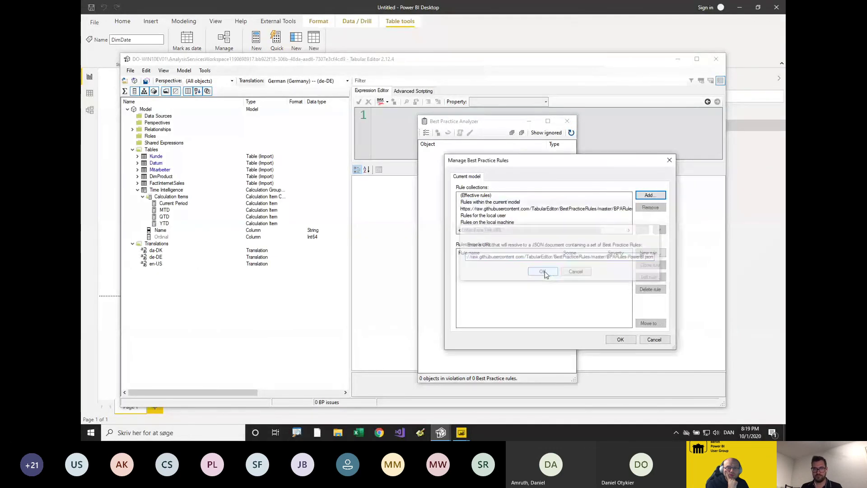
Examine the rules in the added URL collection, from DAX Expressions and Formatting through Metadata and Model Layout.
left_click(487, 209)
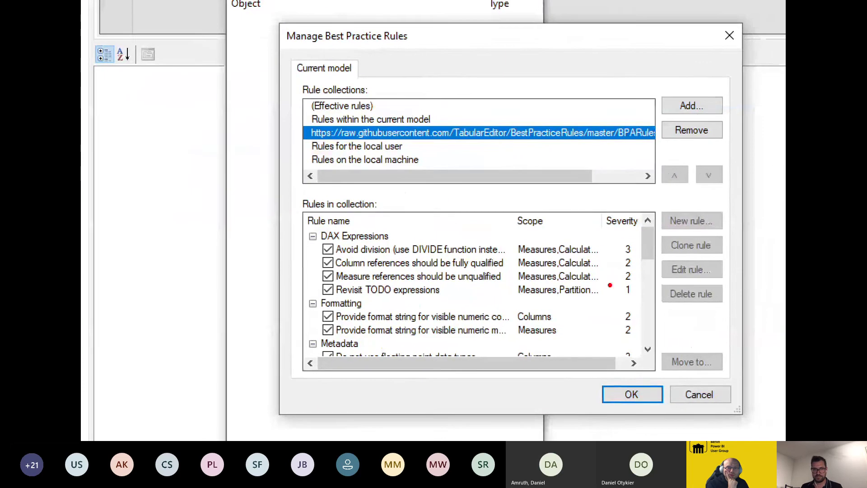
left_click_drag(300, 250, 320, 250)
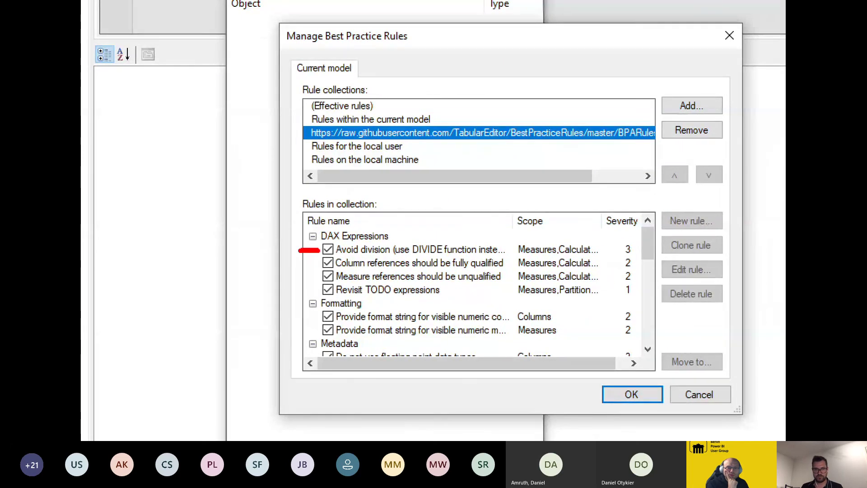
left_click_drag(419, 257, 443, 255)
left_click_drag(345, 269, 493, 275)
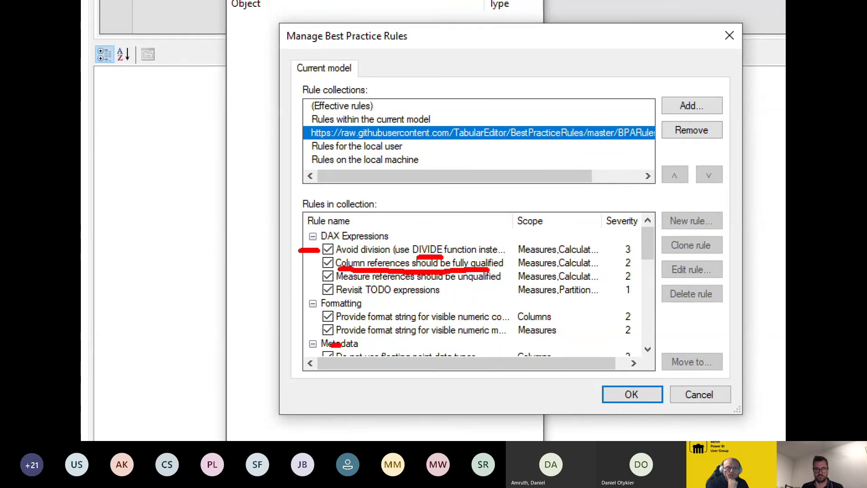
left_click_drag(336, 345, 483, 336)
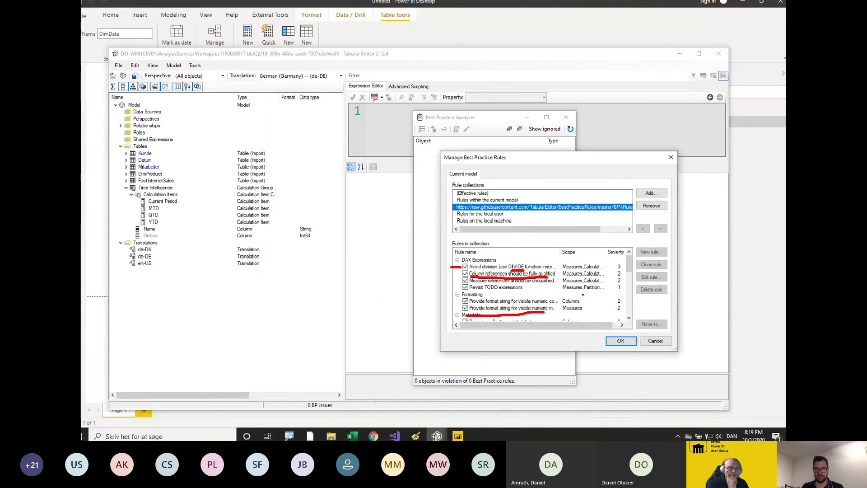
left_click_drag(628, 266, 627, 282)
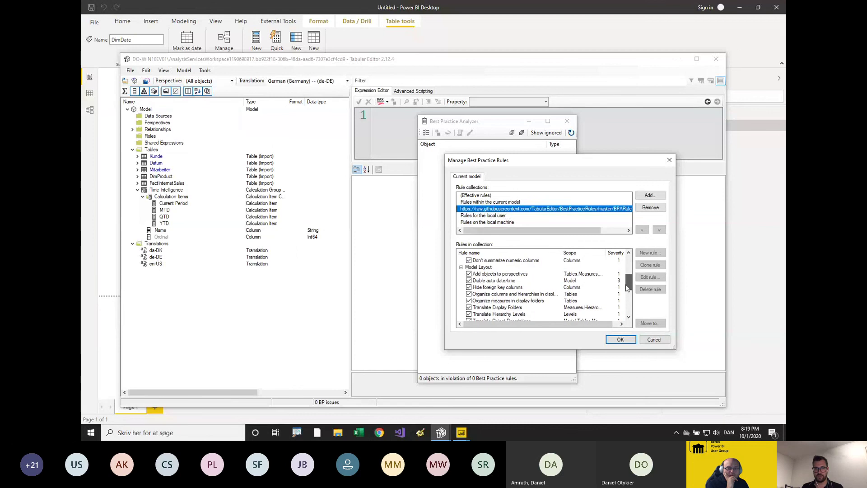
key("ctrl+1")
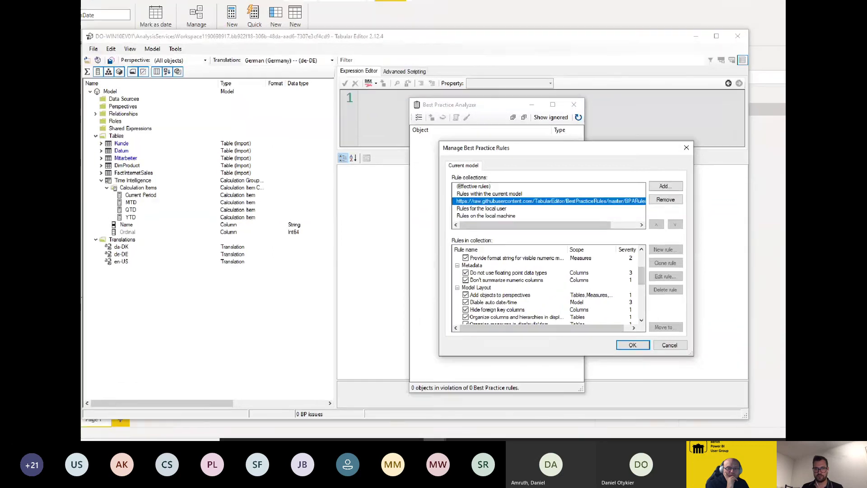
Accept the managed Best Practice rules and enlarge the analyzer's results window beside the model tree.
left_click_drag(461, 268, 560, 265)
left_click_drag(465, 285, 559, 284)
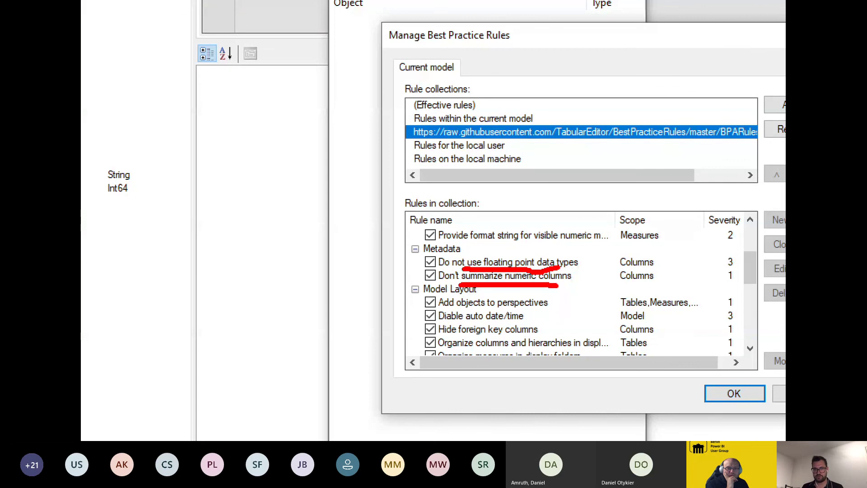
key("Escape")
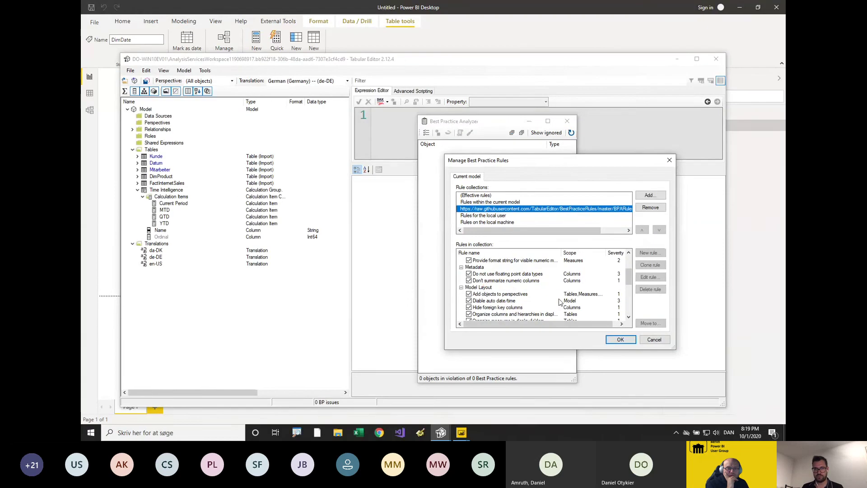
left_click(621, 340)
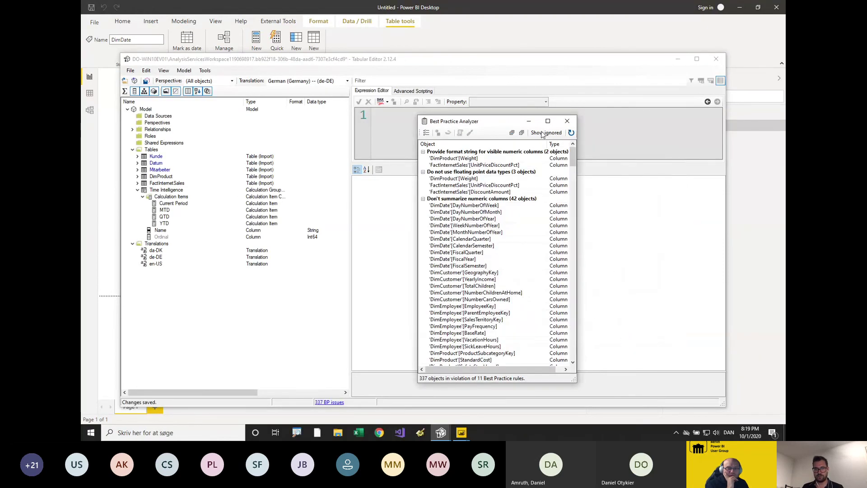
left_click_drag(482, 126, 399, 30)
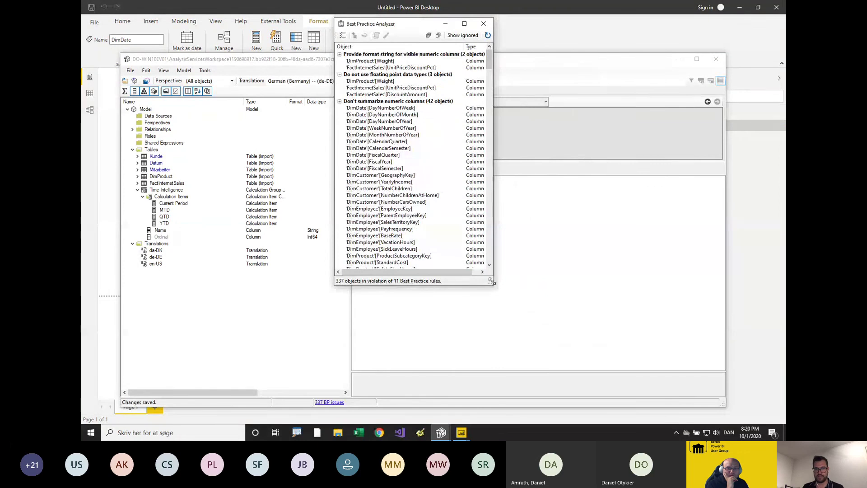
left_click_drag(493, 285, 704, 391)
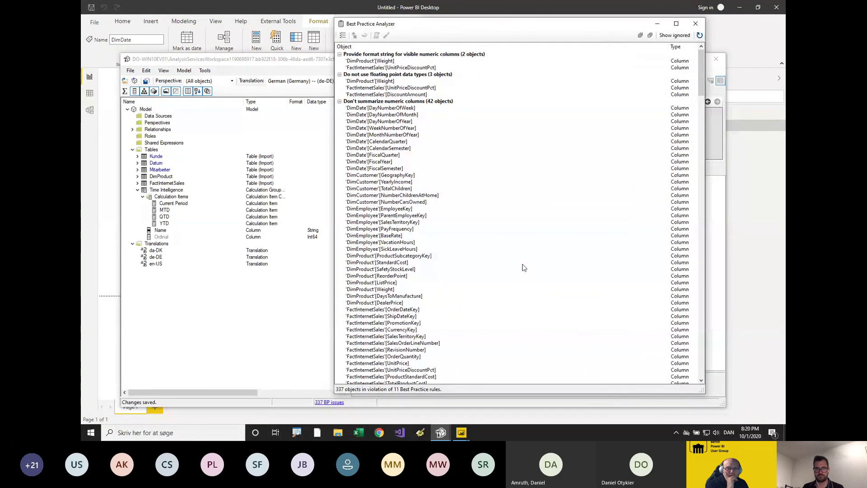
left_click_drag(390, 25, 458, 28)
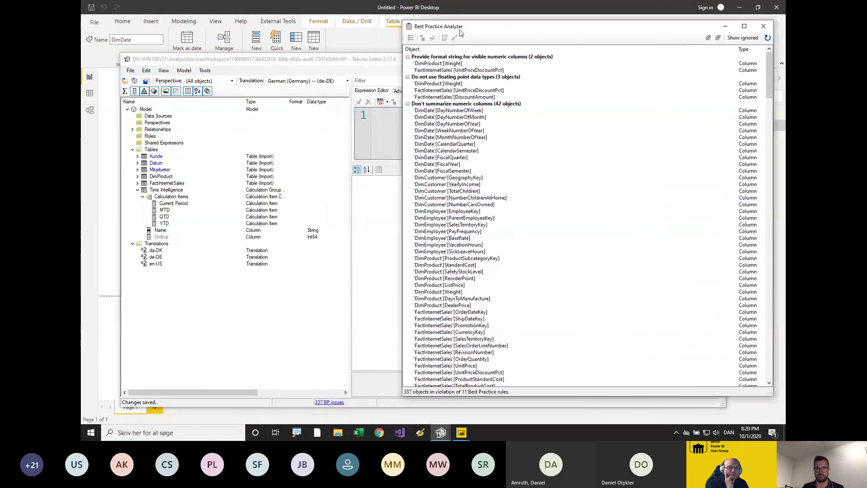
Go to the DimDate DayNumberOfWeek column from the "Don't summarize numeric columns" results and inspect its Summarize By property.
left_click(449, 113)
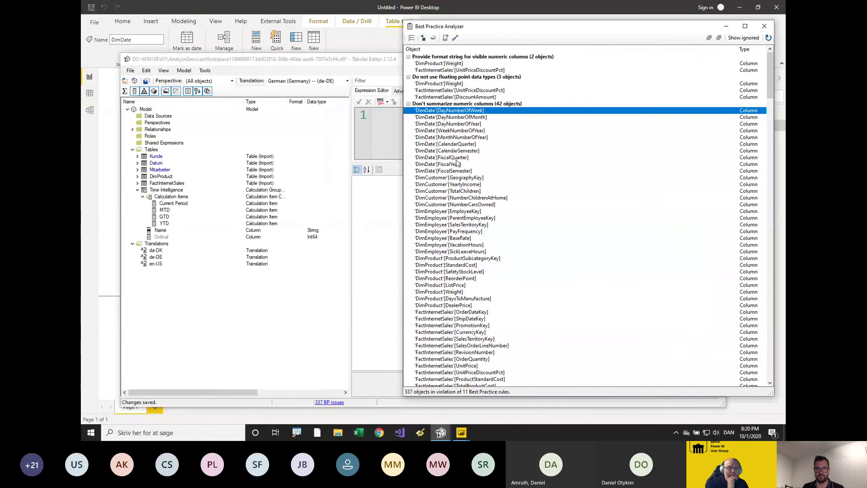
left_click(471, 250)
left_click(449, 114)
double_click(451, 114)
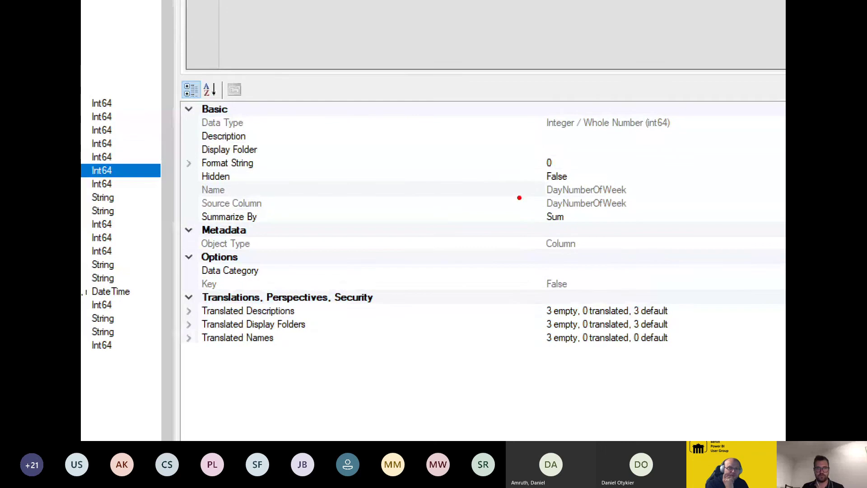
left_click_drag(544, 225, 565, 226)
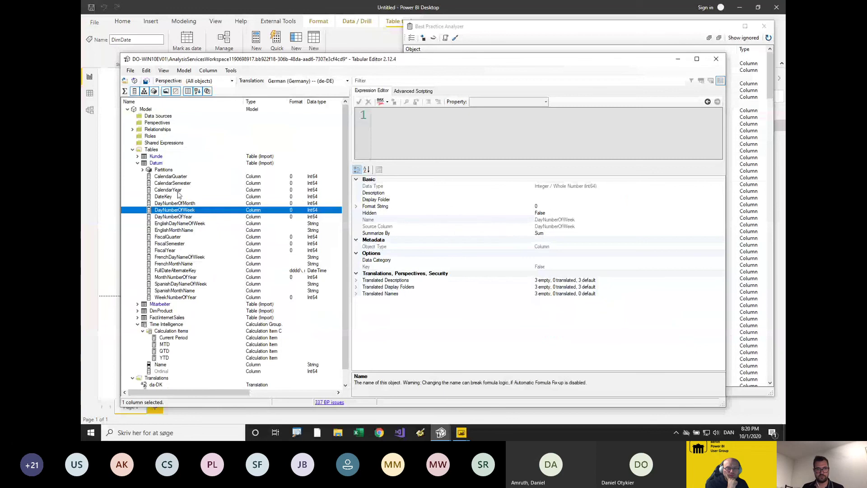
Compare the Summarize By property of the CalendarYear, CalendarSemester and CalendarQuarter columns in the Datum table.
left_click(176, 190)
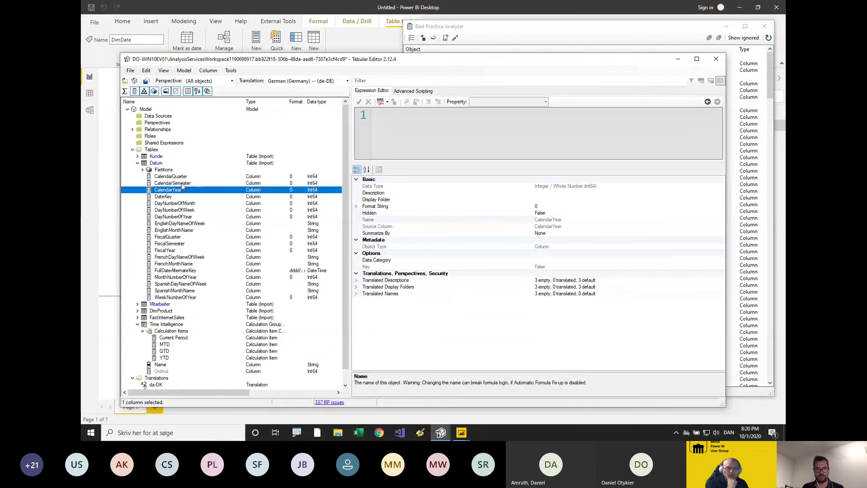
left_click(181, 183)
left_click(183, 177)
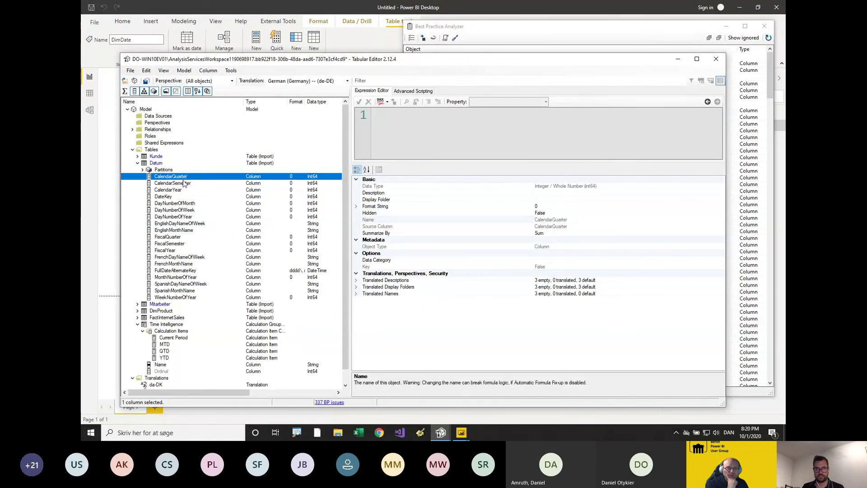
left_click(538, 242)
key("ctrl+1")
left_click_drag(533, 238, 546, 238)
key("Escape")
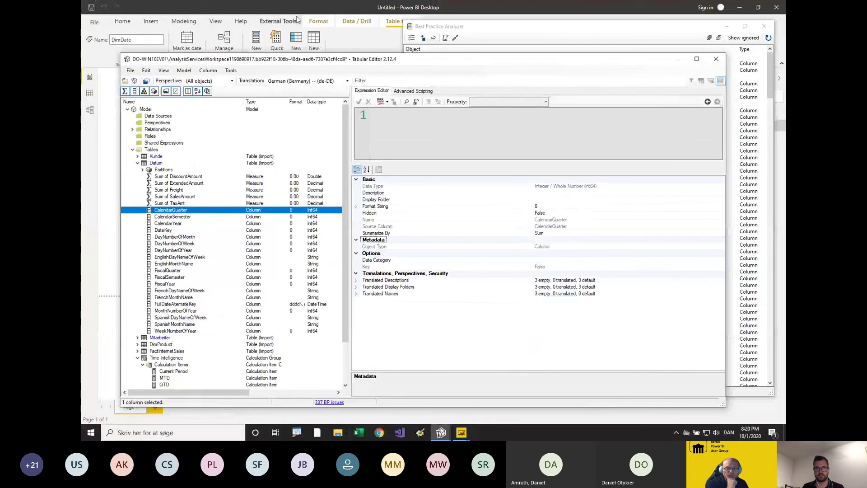
Switch to Power BI Desktop and check the summarization of DimDate's CalendarYear, CalendarSemester, CalendarQuarter and DayNumberOfMonth columns.
left_click(293, 14)
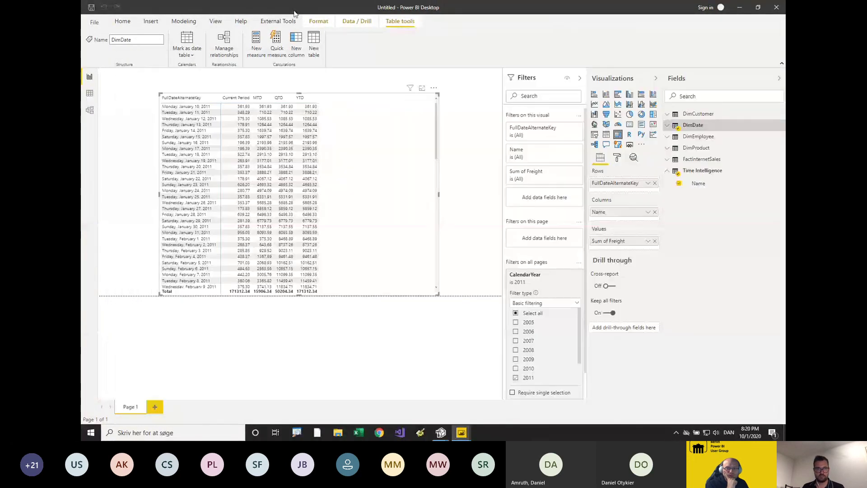
left_click(667, 125)
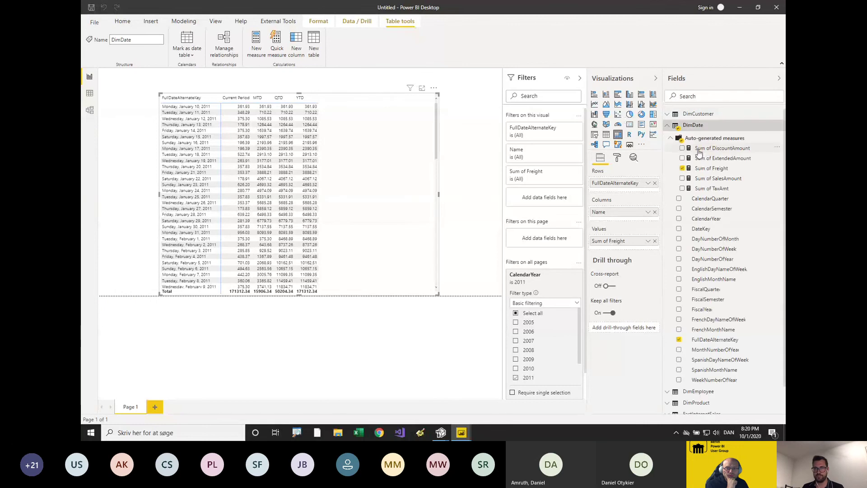
left_click(705, 219)
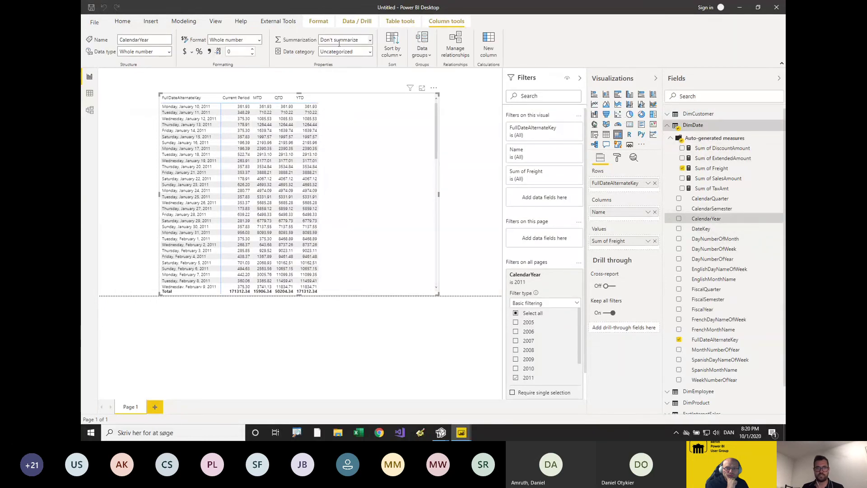
left_click(713, 208)
left_click(718, 200)
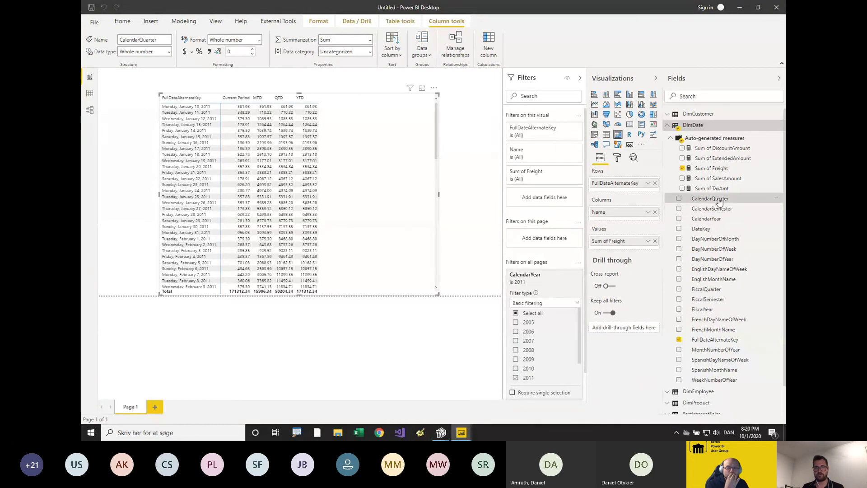
left_click(716, 208)
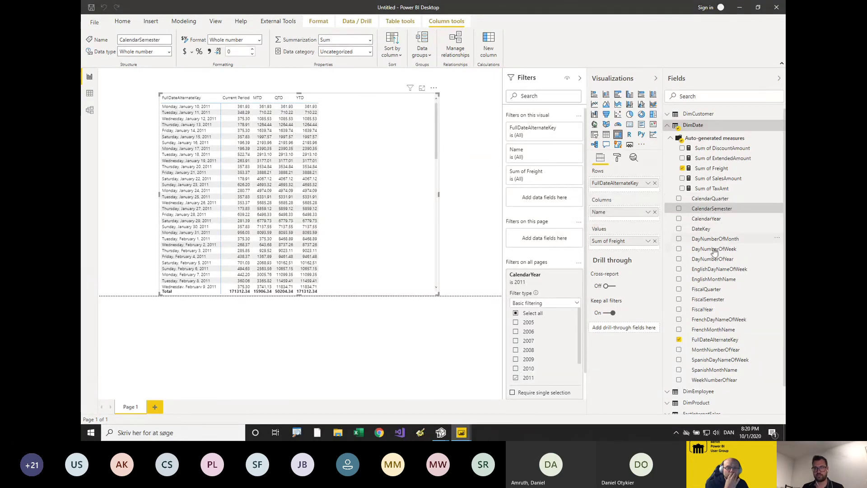
left_click(713, 241)
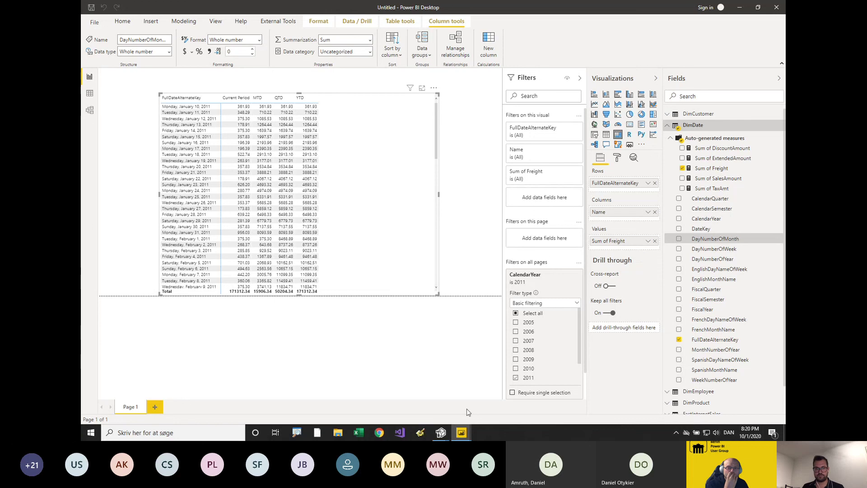
Return to Tabular Editor's Best Practice Analyzer and review the columns listed under "Don't summarize numeric columns".
mouse_move(441, 433)
left_click(472, 397)
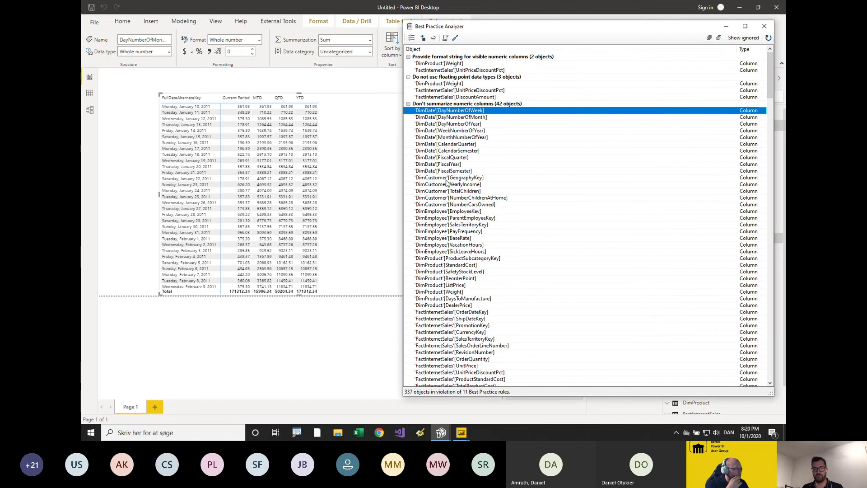
scroll(451, 199, "down", 1)
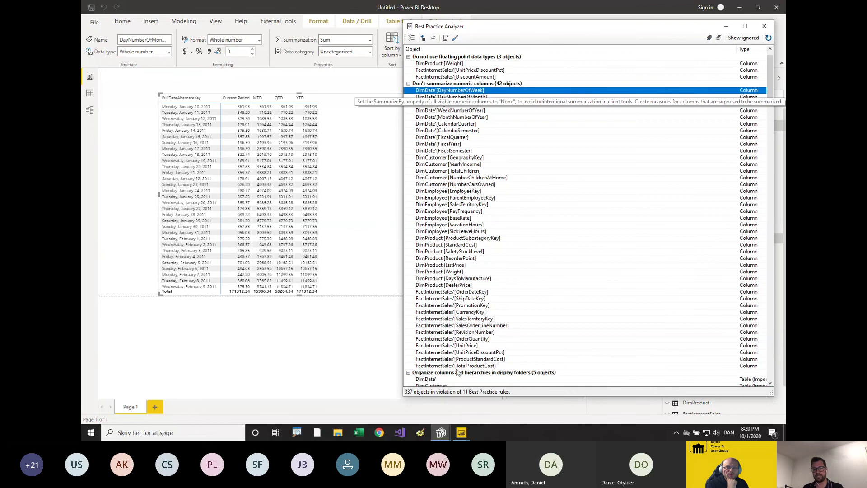
Show the available Summarize By options for the CalendarQuarter column in the main Tabular Editor window.
mouse_move(440, 432)
left_click(462, 356)
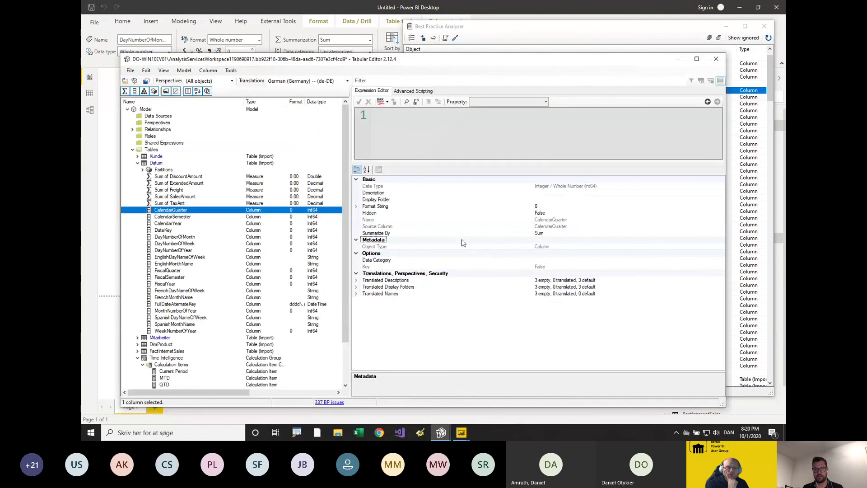
left_click(610, 227)
left_click(693, 231)
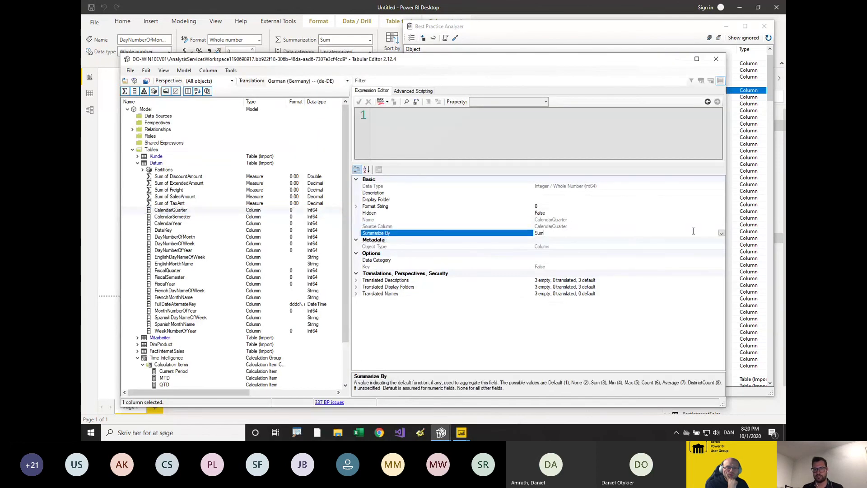
left_click(722, 233)
left_click(721, 233)
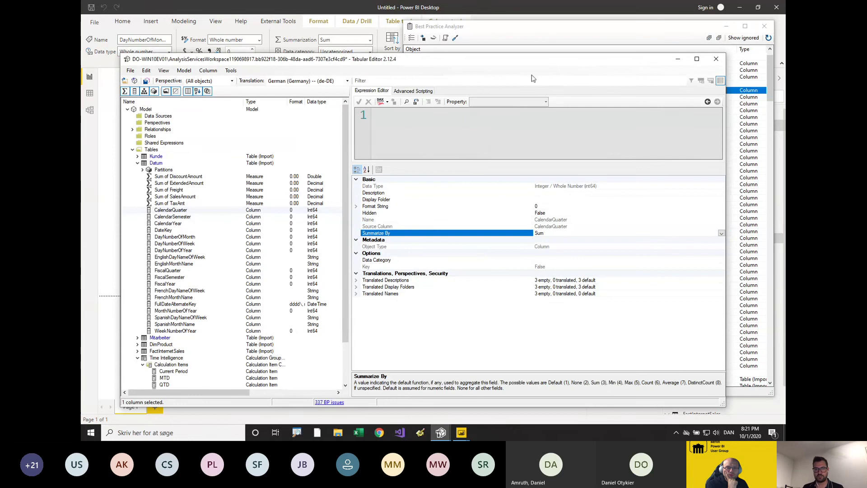
Generate a fix script for all columns listed under "Don't summarize numeric columns", from DayNumberOfWeek through TotalProductCost.
left_click(485, 28)
left_click(457, 365, "shift")
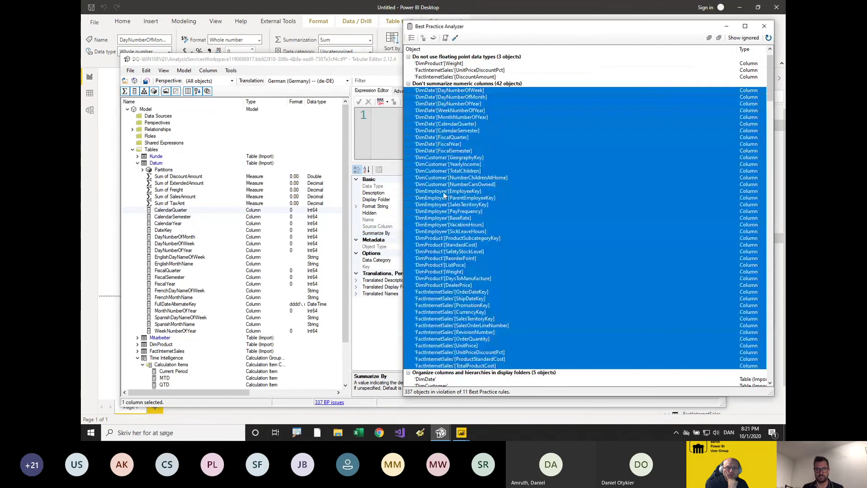
right_click(459, 154)
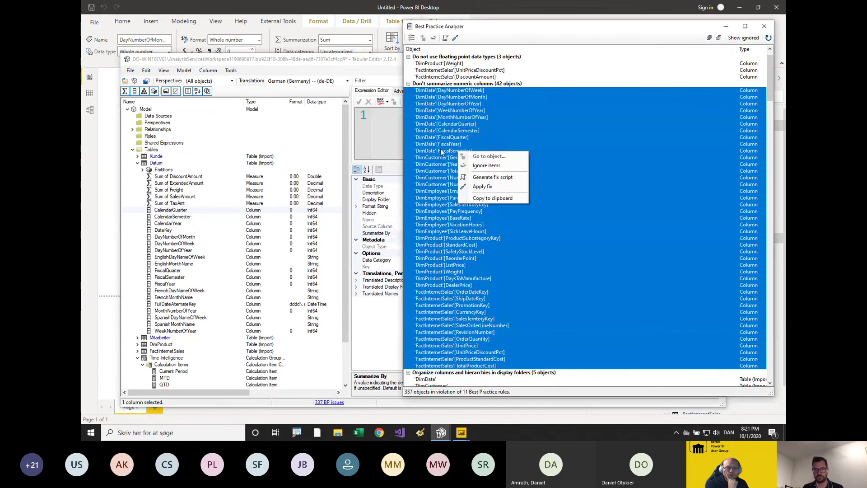
key("Escape")
right_click(435, 130)
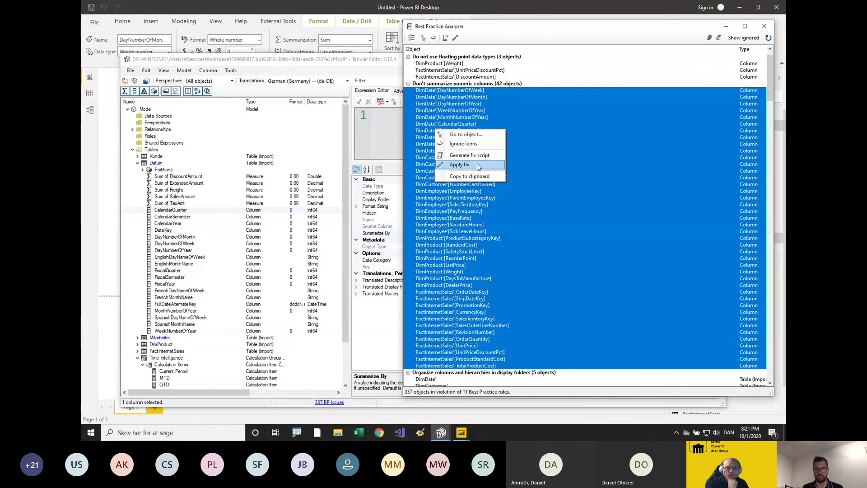
left_click(473, 156)
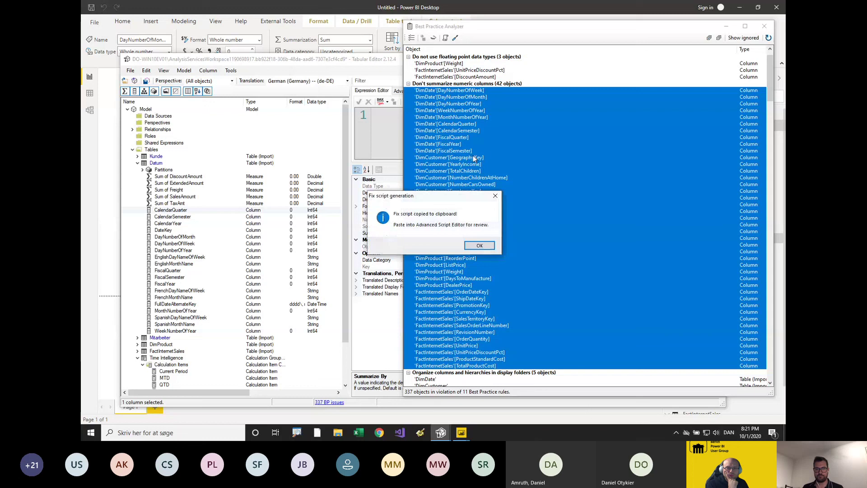
left_click(487, 247)
Enlarge the Advanced Scripting editor and replace its existing FormatDax script with the copied fix script.
left_click(413, 92)
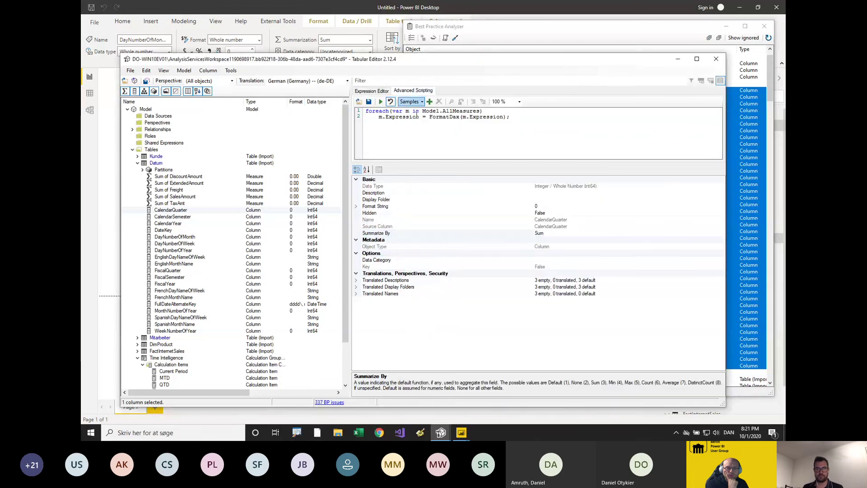
left_click_drag(520, 164, 520, 285)
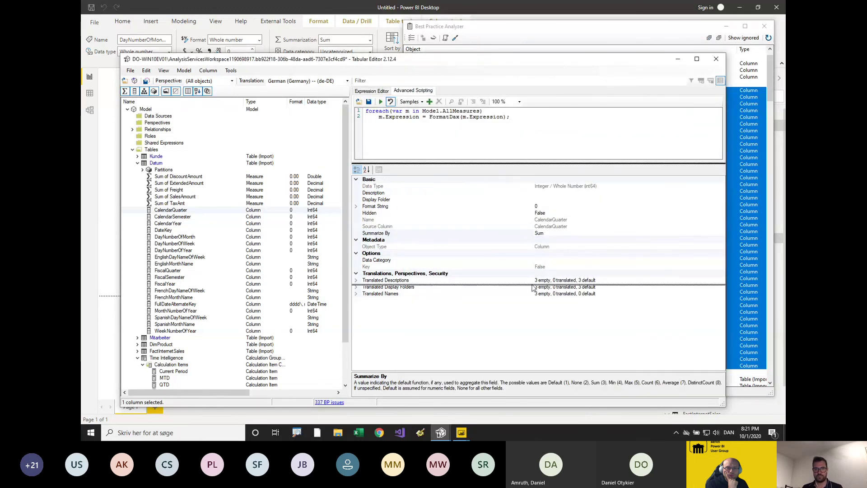
left_click(532, 193)
key("ctrl+a")
key("ctrl+v")
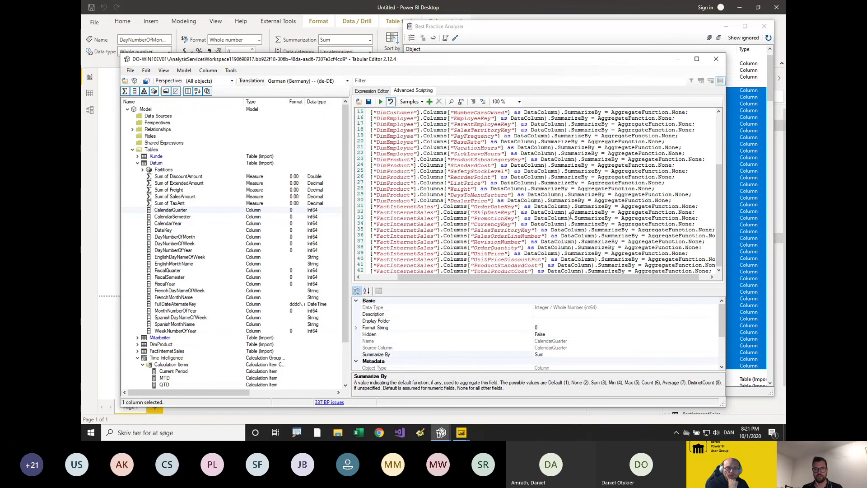
Widen the Tabular Editor window and examine the pasted script's lines that set SummarizeBy to AggregateFunction.None.
scroll(570, 216, "up", 4)
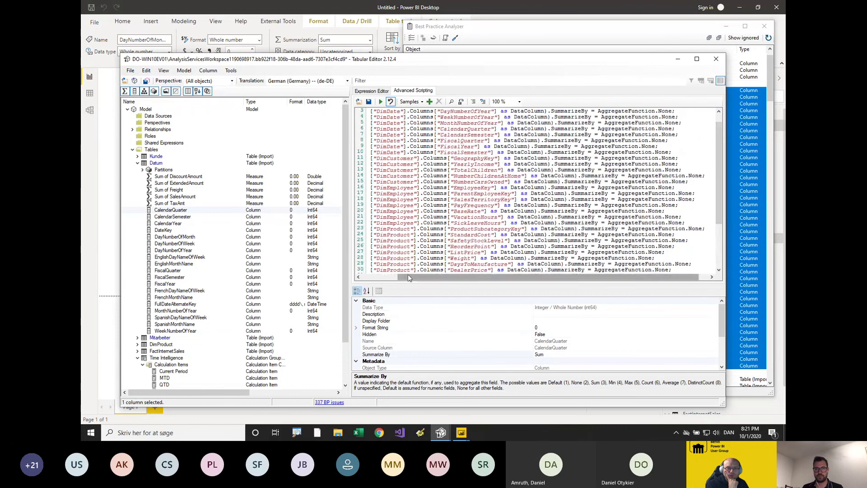
left_click_drag(408, 277, 382, 271)
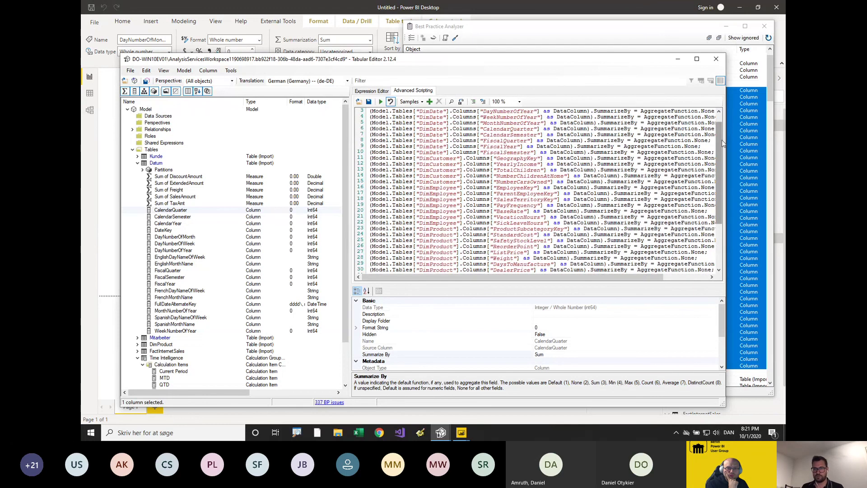
left_click_drag(726, 140, 780, 141)
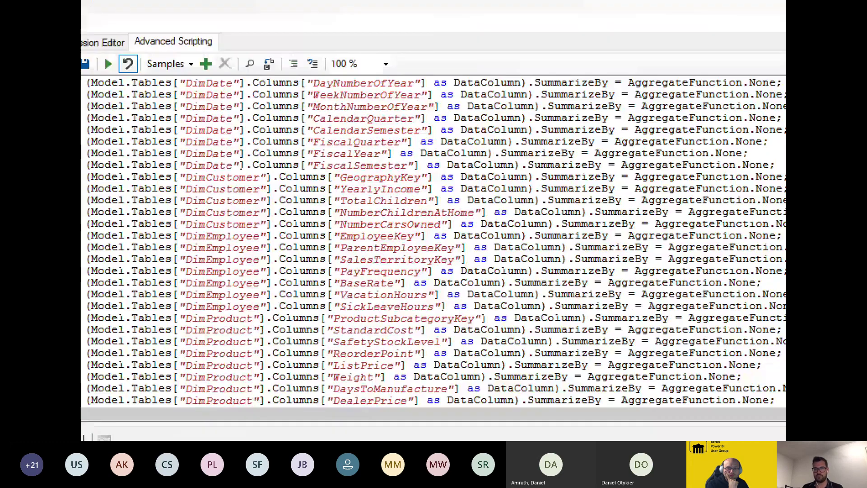
left_click_drag(641, 110, 784, 116)
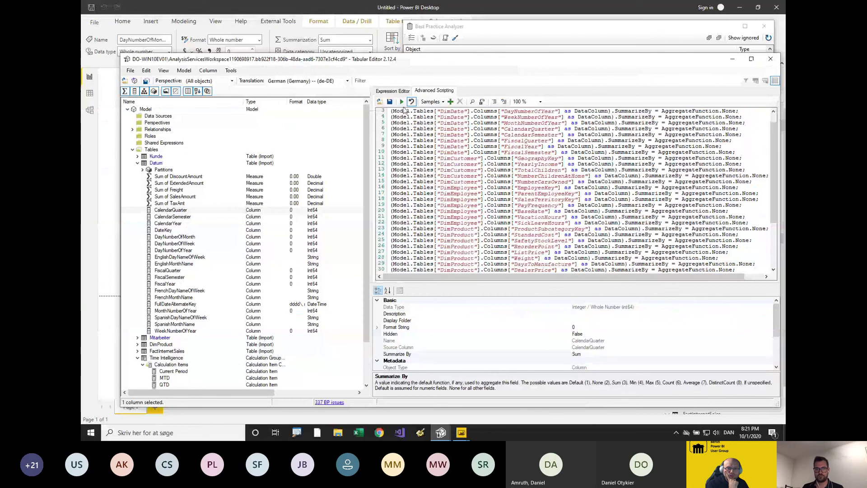
Apply the automatic fix to all selected columns under "Don't summarize numeric columns" in the Best Practice Analyzer.
left_click(483, 42)
right_click(461, 137)
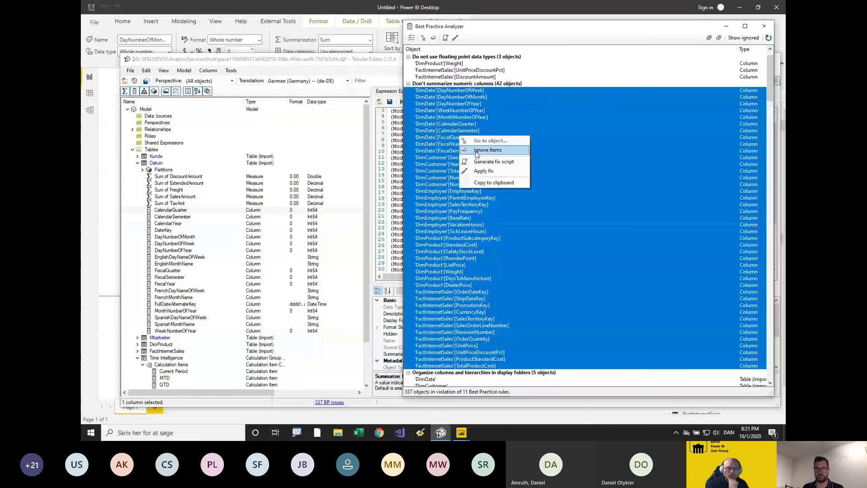
left_click(482, 172)
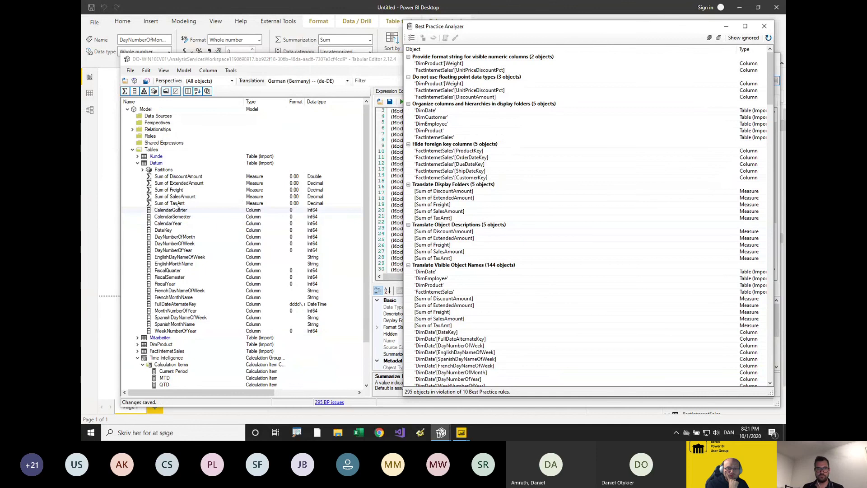
Check the Summarize By property of the DayNumberOfYear column, shrinking the editor area to reveal its full property list.
left_click(177, 209)
left_click(172, 251)
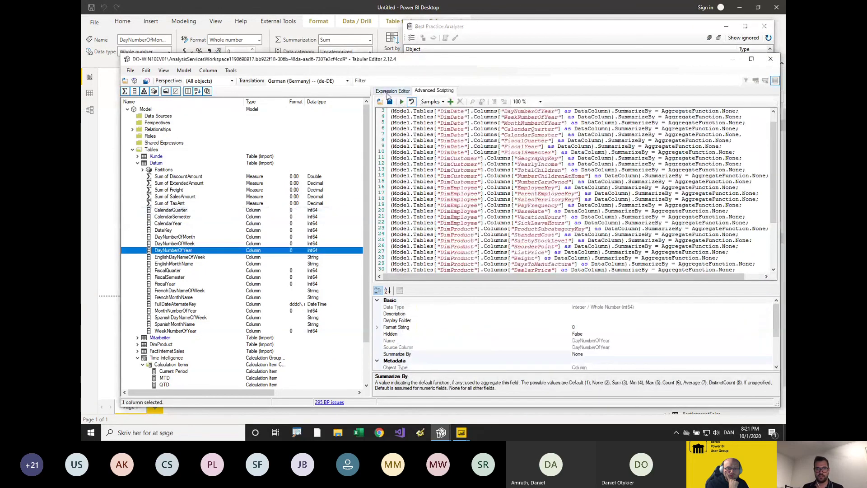
left_click_drag(467, 283, 467, 142)
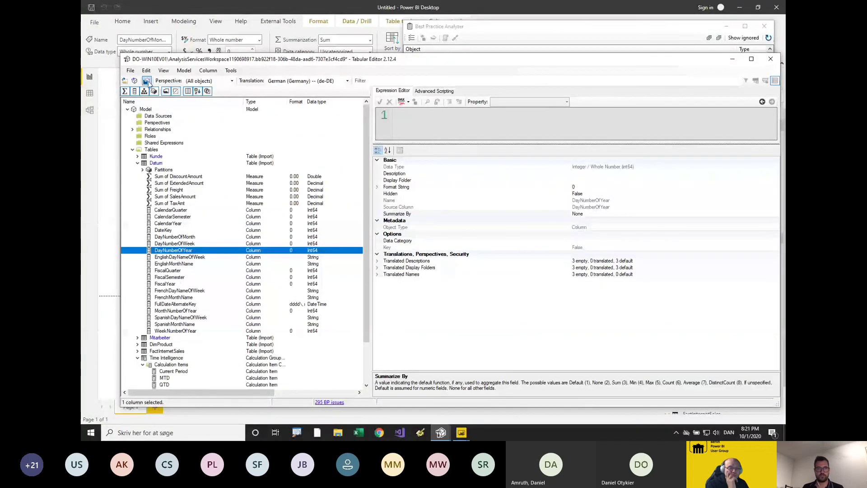
Switch to Power BI Desktop, then collapse and re-expand the DimDate table to inspect its columns' summarization.
left_click(296, 16)
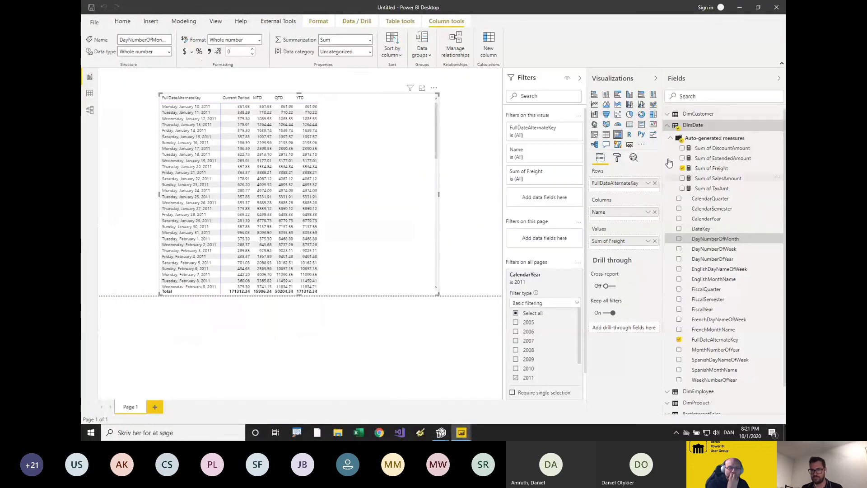
left_click(667, 126)
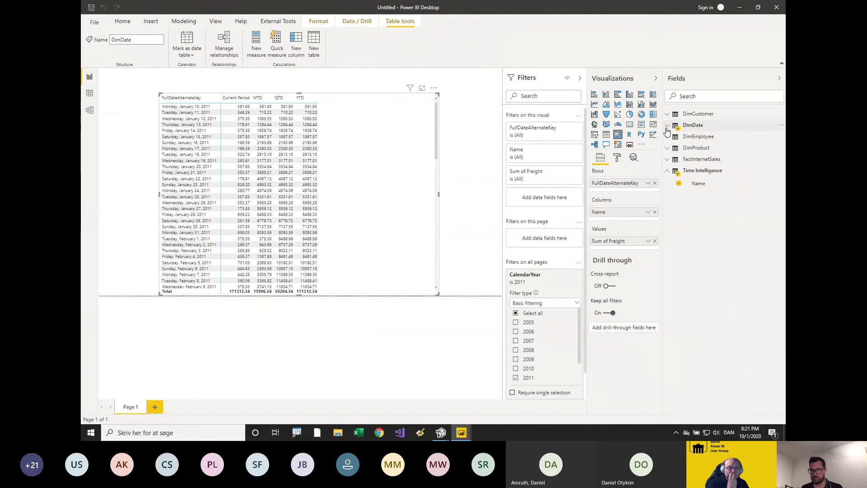
left_click(668, 126)
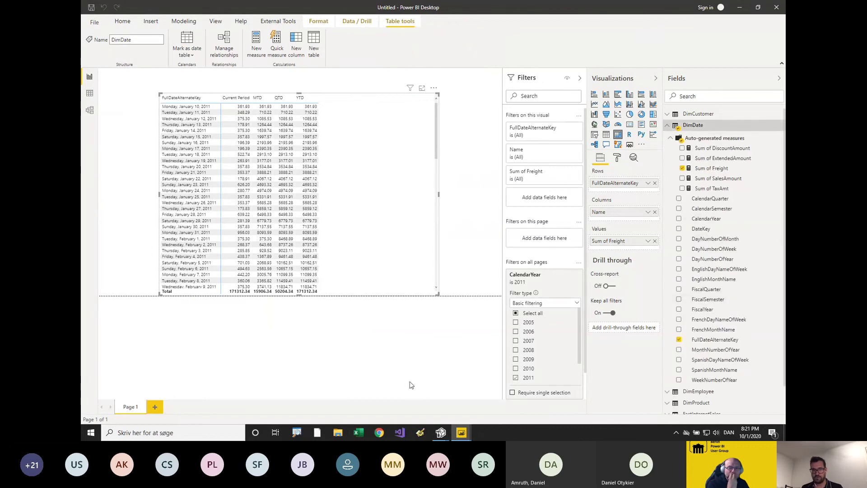
Return to Tabular Editor and examine the Time Intelligence calculation group and the model's Discourage Implicit Measures option.
mouse_move(444, 434)
left_click(410, 396)
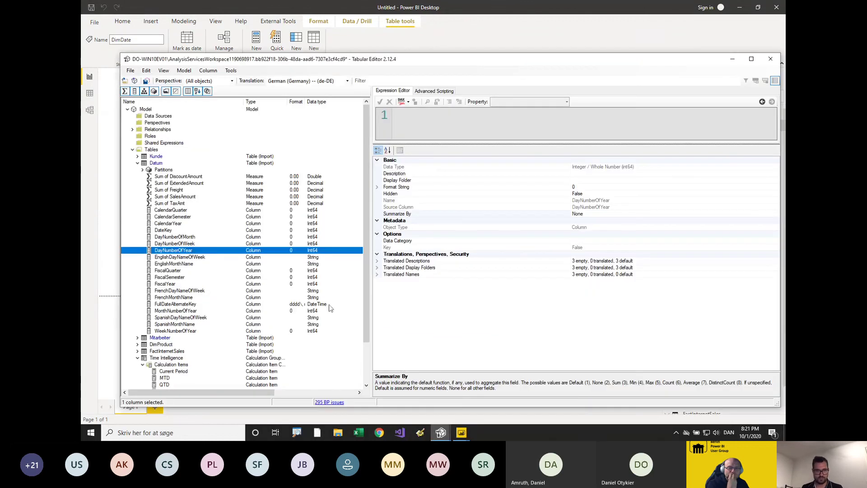
scroll(177, 235, "down", 3)
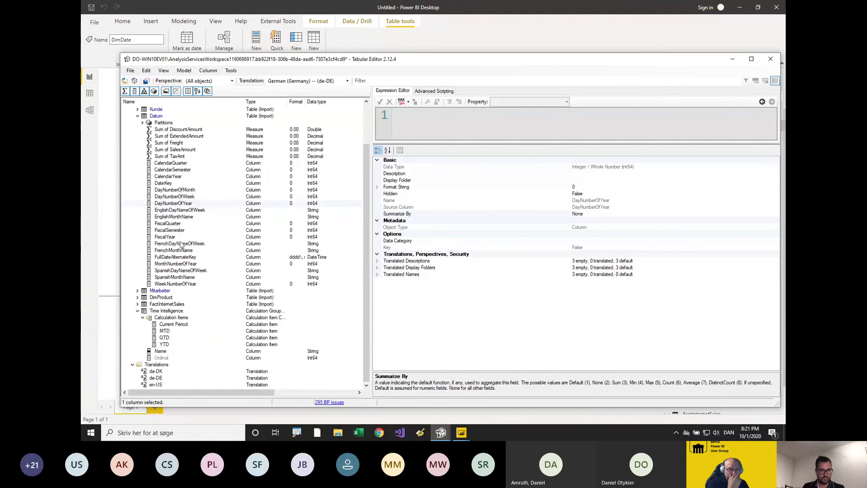
left_click(243, 311)
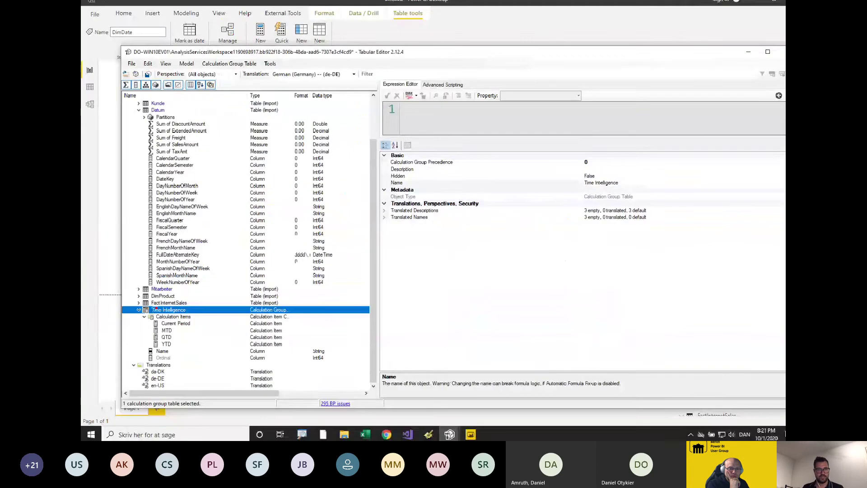
scroll(194, 175, "up", 3)
left_click(145, 109)
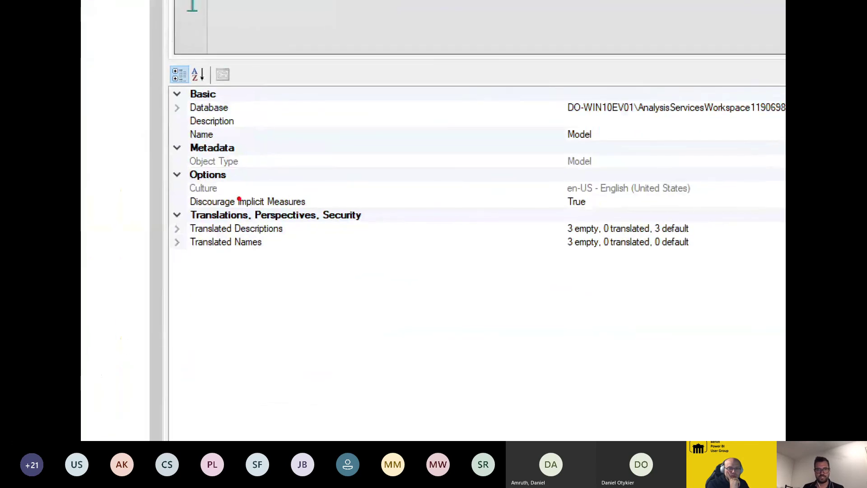
left_click_drag(199, 209, 308, 209)
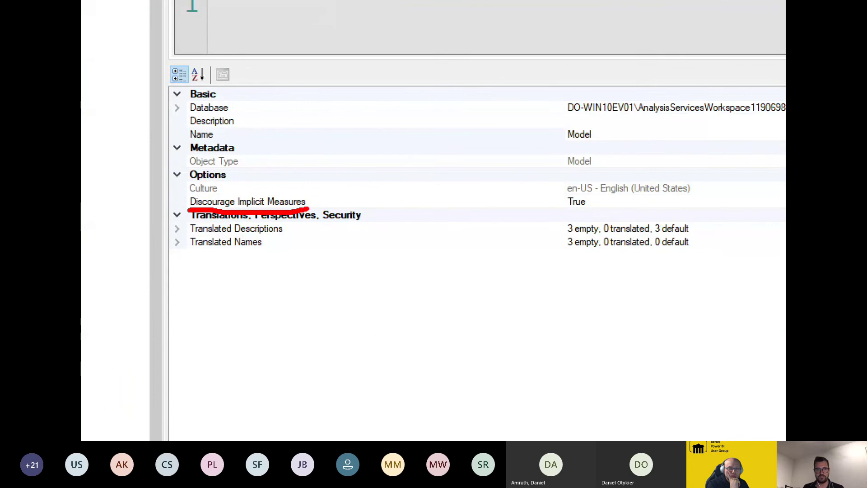
left_click_drag(569, 209, 591, 207)
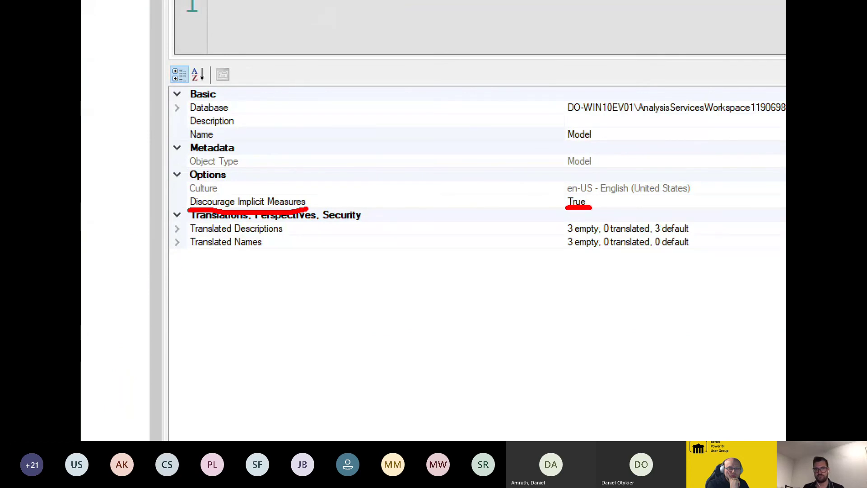
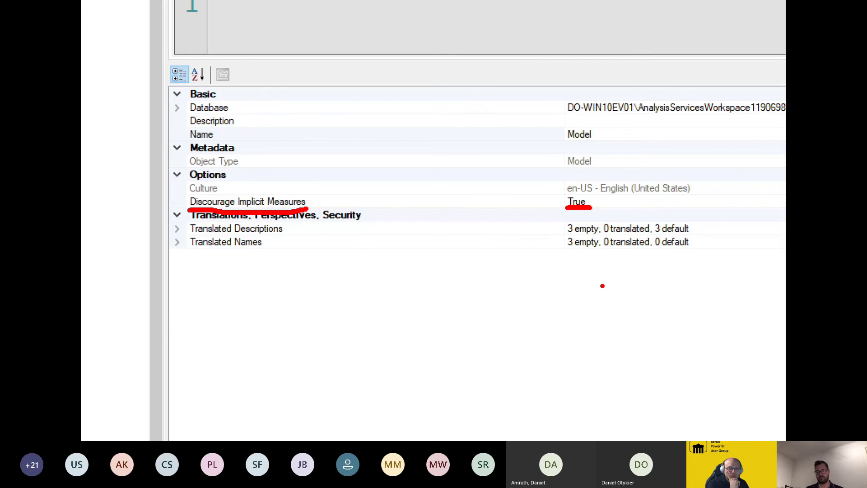
Switch to Power BI Desktop and take a close look at the DimDate columns in the field list.
key("Escape")
left_click(349, 12)
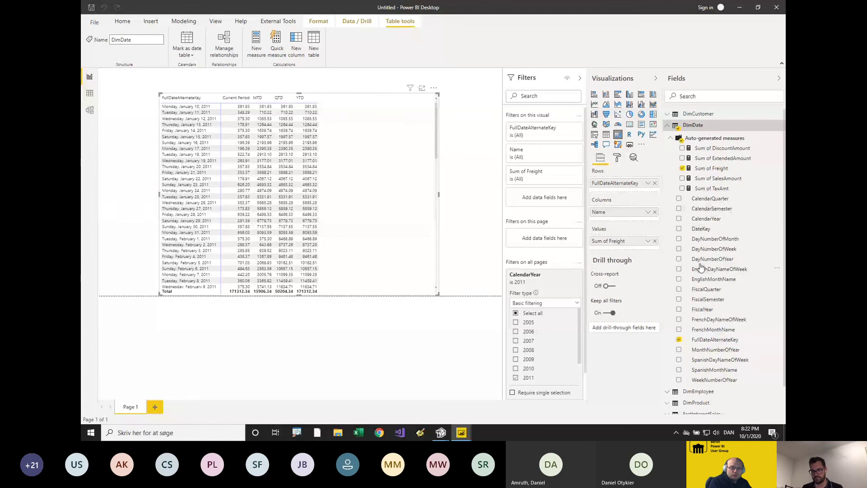
key("ctrl+1")
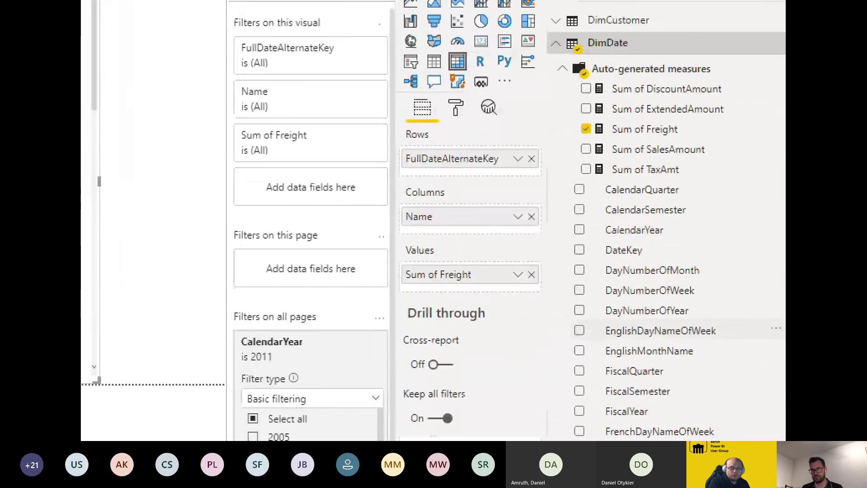
key("Escape")
Bring back the main Tabular Editor window and review the model's Discourage Implicit Measures option.
mouse_move(432, 421)
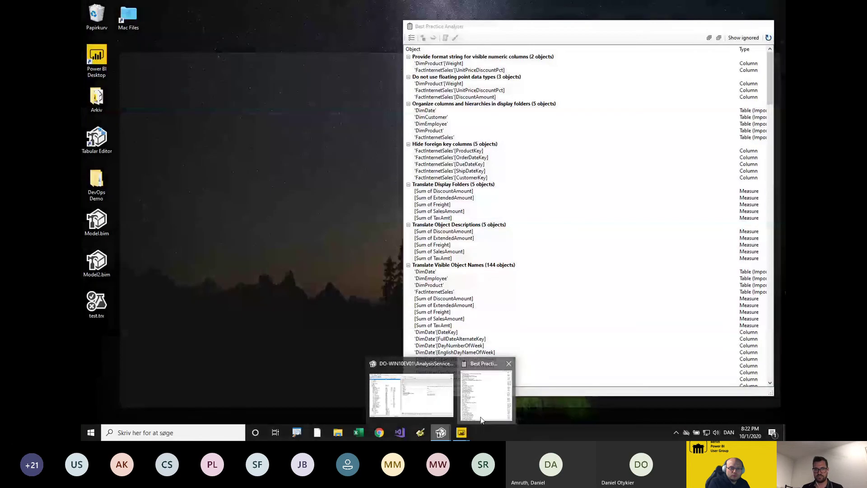
left_click(485, 393)
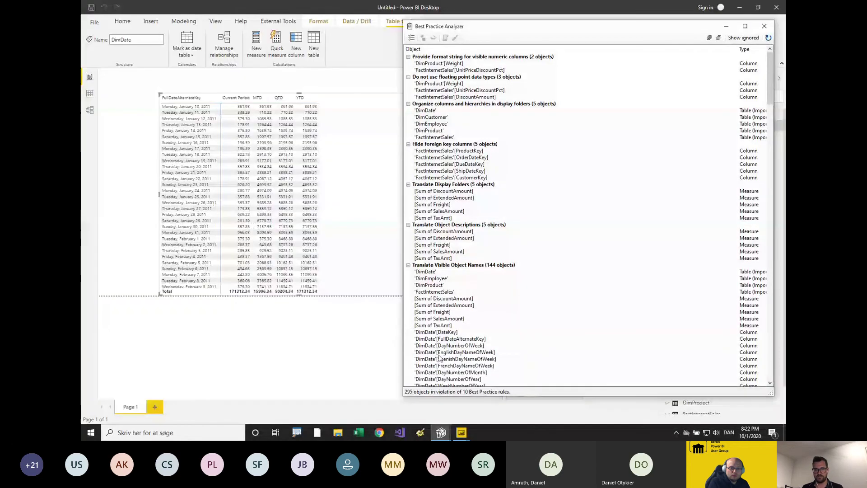
left_click(441, 432)
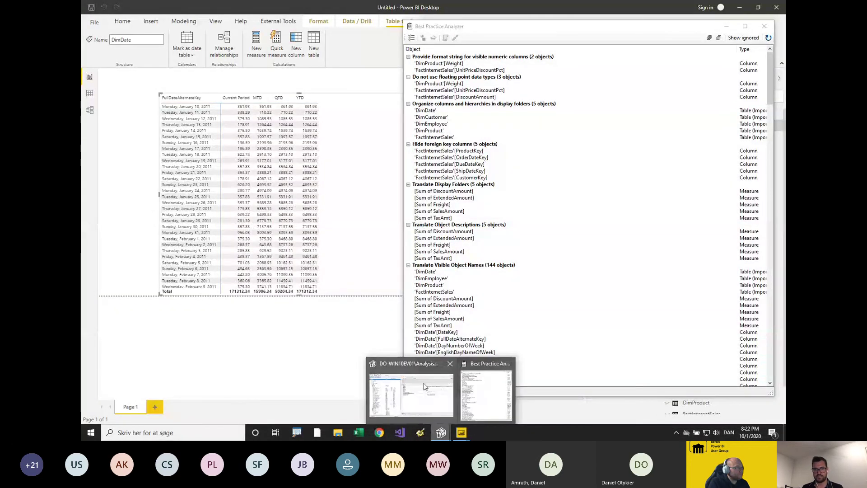
left_click(425, 386)
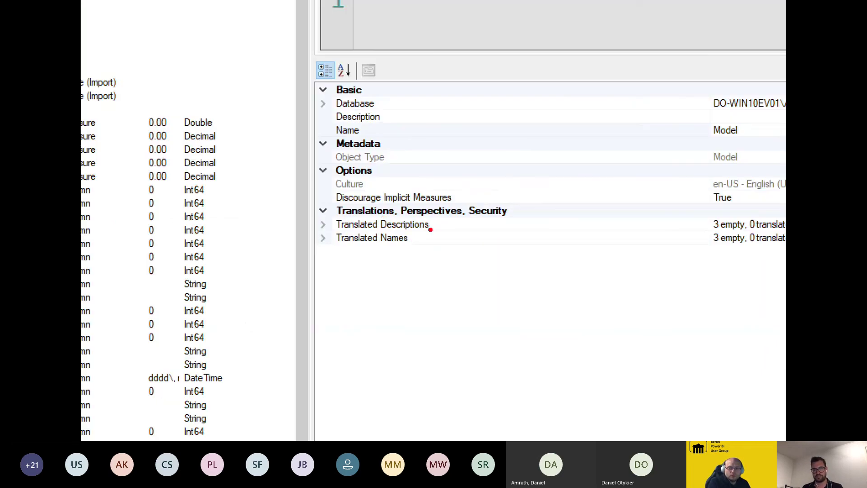
left_click_drag(363, 210, 447, 208)
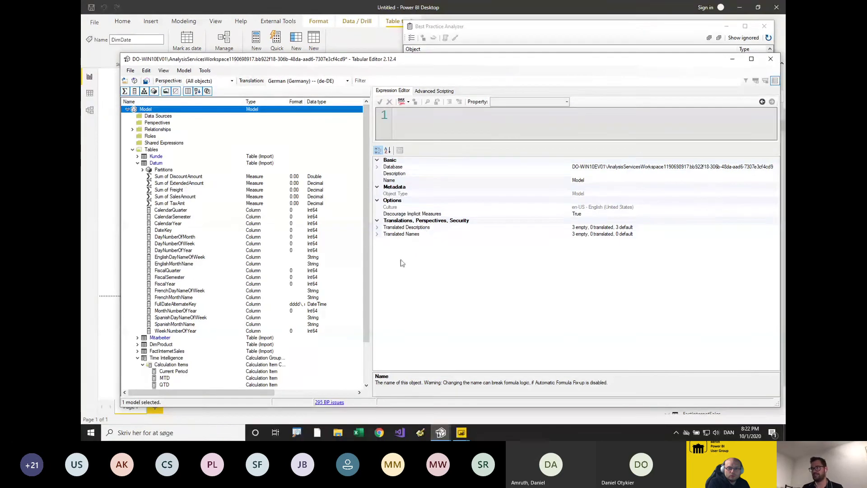
Delete the Time Intelligence calculation group and set the model's Discourage Implicit Measures option to False.
left_click(185, 237)
left_click(199, 303)
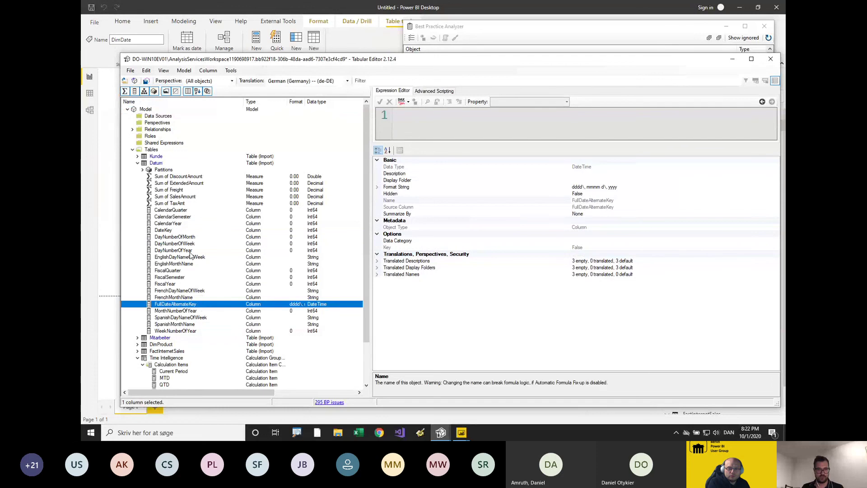
scroll(204, 258, "down", 3)
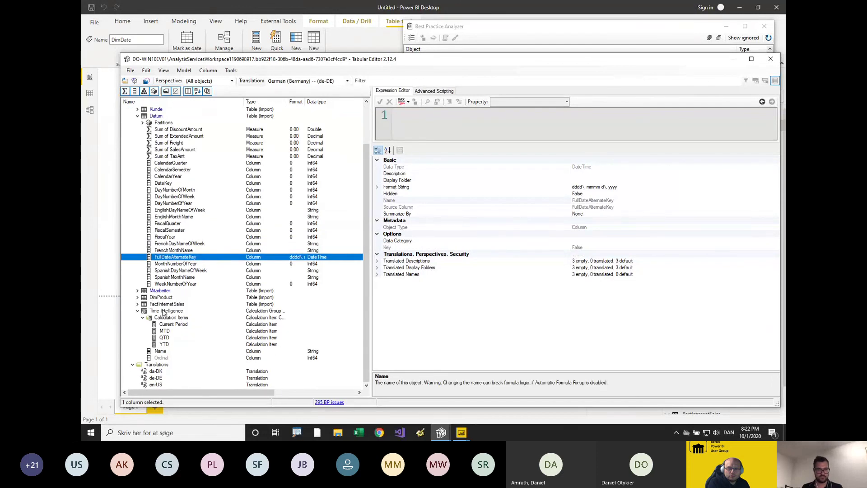
left_click(162, 310)
key("Delete")
left_click(146, 109)
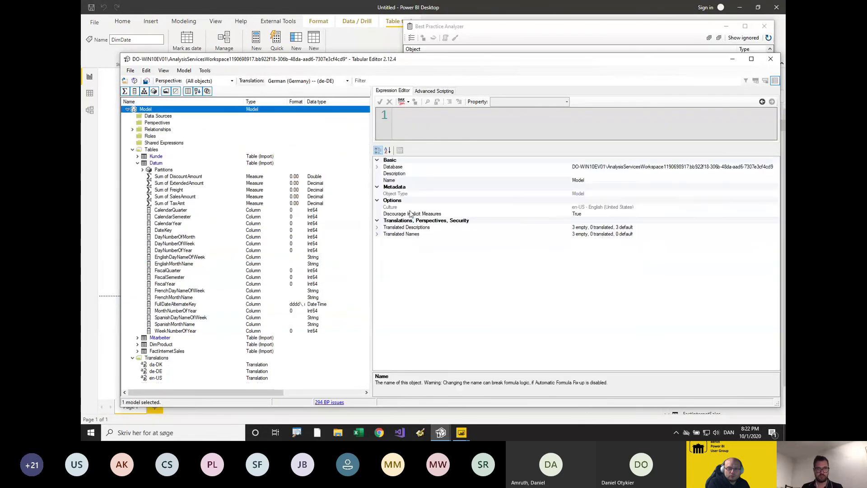
double_click(588, 215)
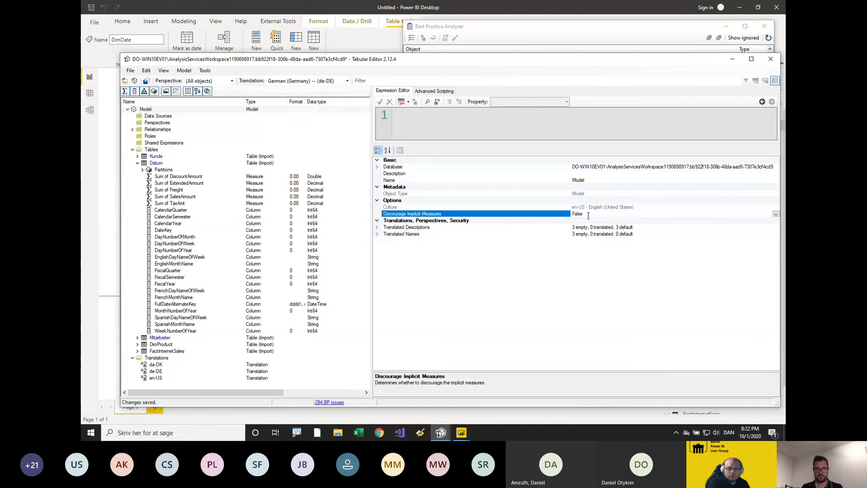
Check the Summarize By property of Datum table columns, including DayNumberOfMonth, CalendarSemester, FiscalYear and FullDateAlternateKey.
left_click(174, 237)
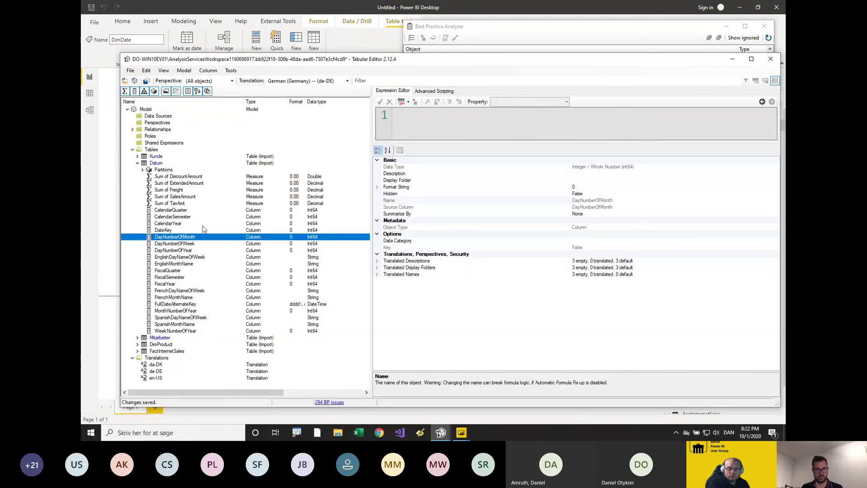
left_click(181, 217)
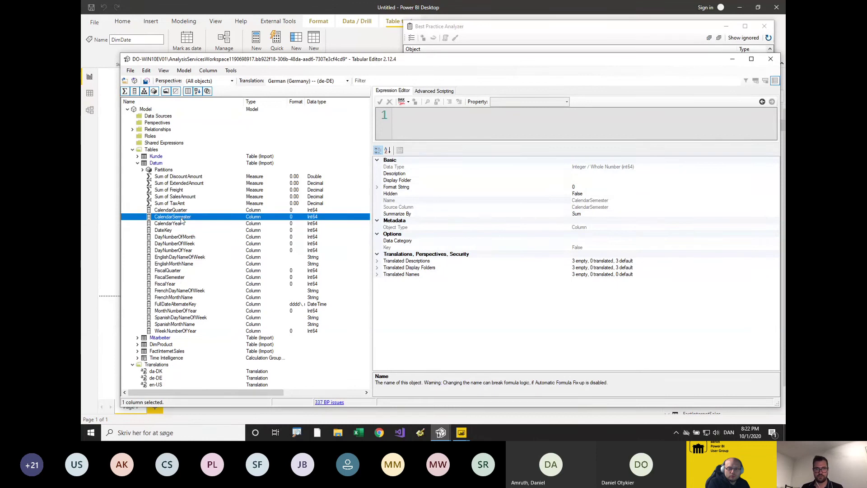
left_click(180, 257)
left_click(172, 283)
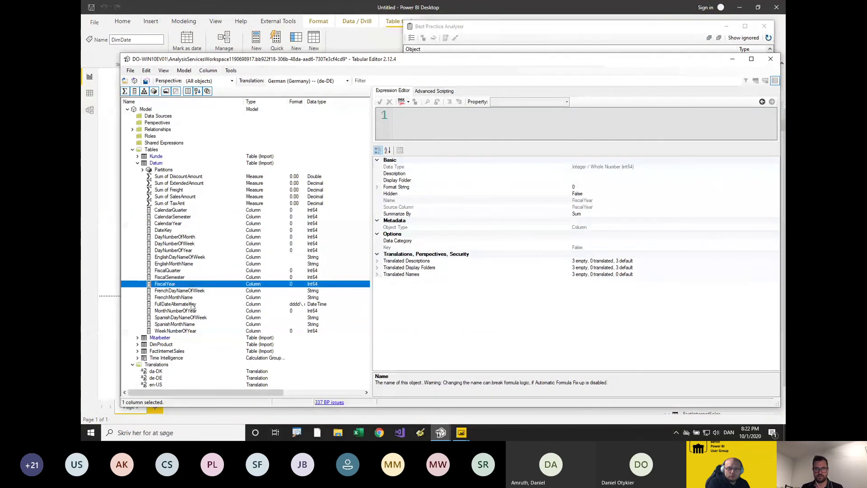
left_click(191, 304)
Delete the Time Intelligence calculation group again and set the model's Discourage Implicit Measures back to False.
left_click(166, 357)
key("Delete")
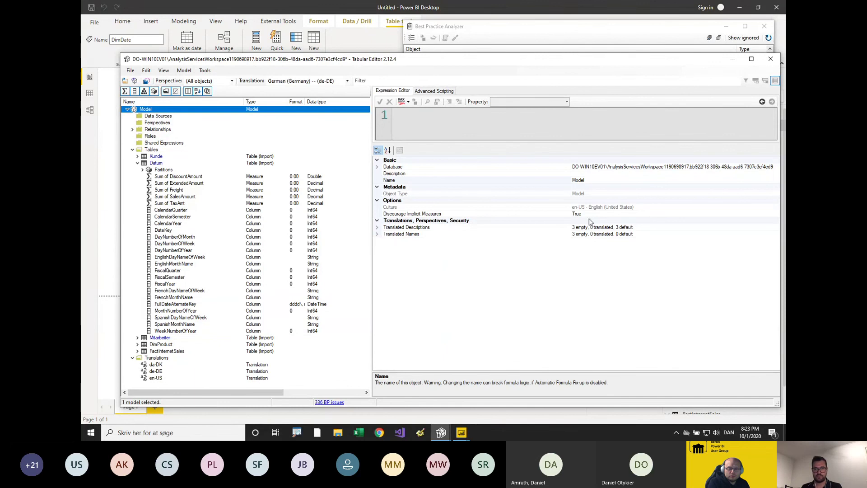
left_click(587, 214)
left_click(174, 244)
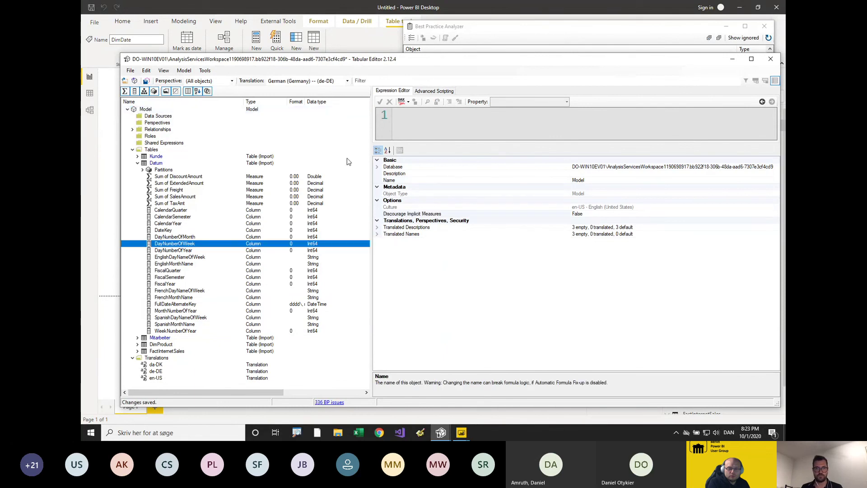
Try to apply the automatic fix to every column listed under "Don't summarize numeric columns" and save the model.
left_click(450, 37)
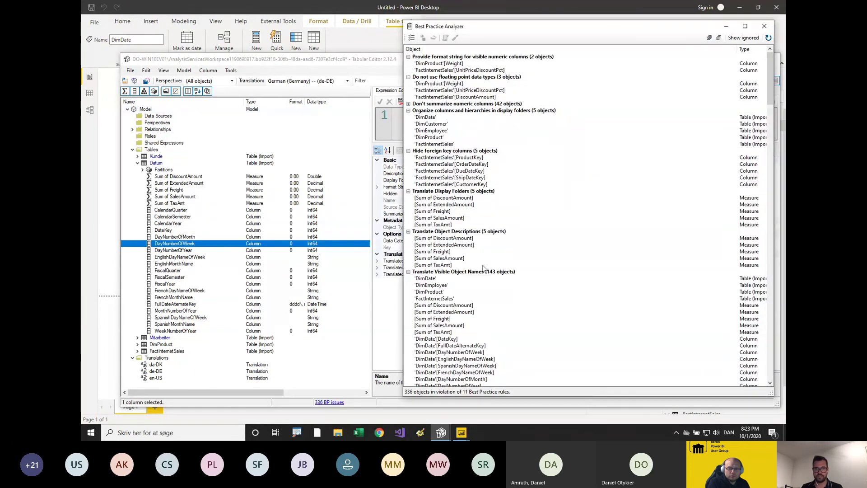
left_click(408, 103)
left_click(423, 105)
left_click(460, 158)
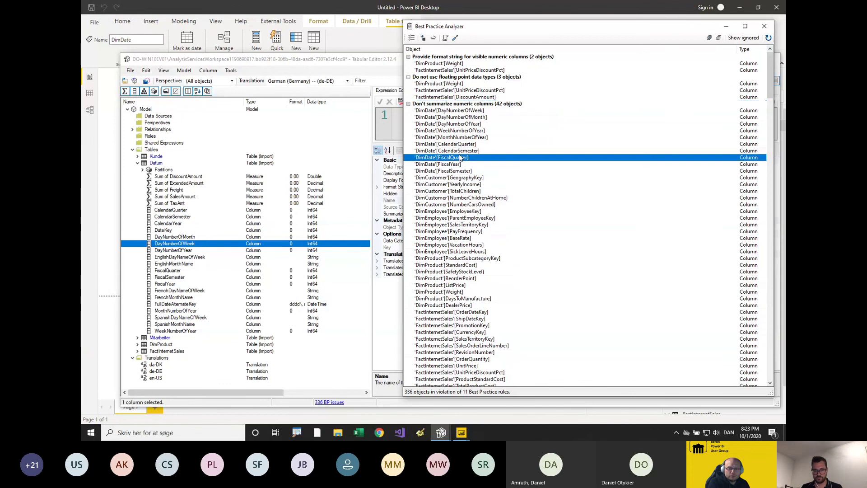
key("ctrl+a")
right_click(471, 138)
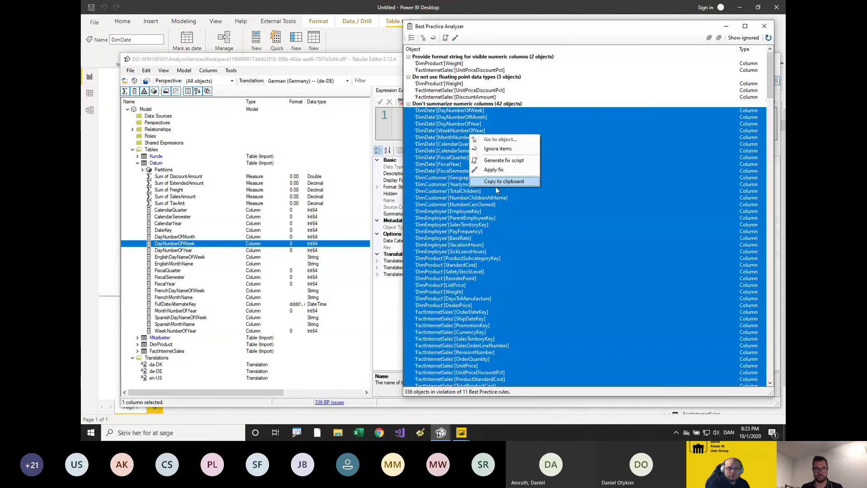
left_click(494, 169)
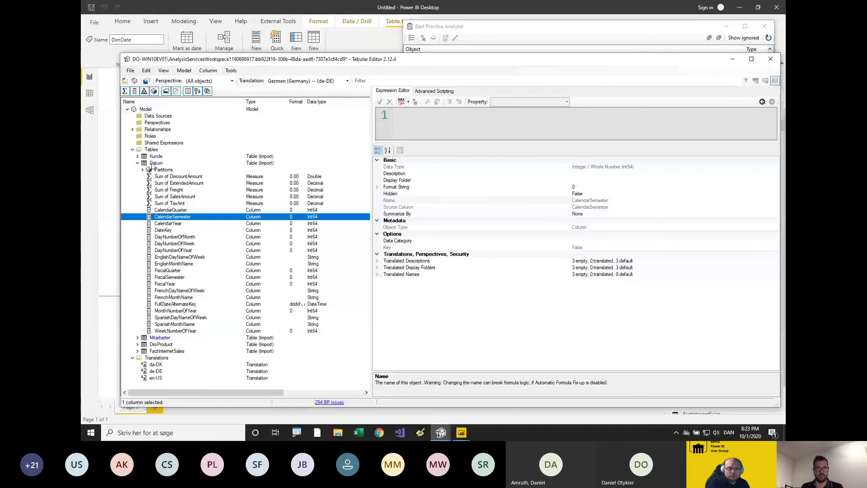
key("ctrl+s")
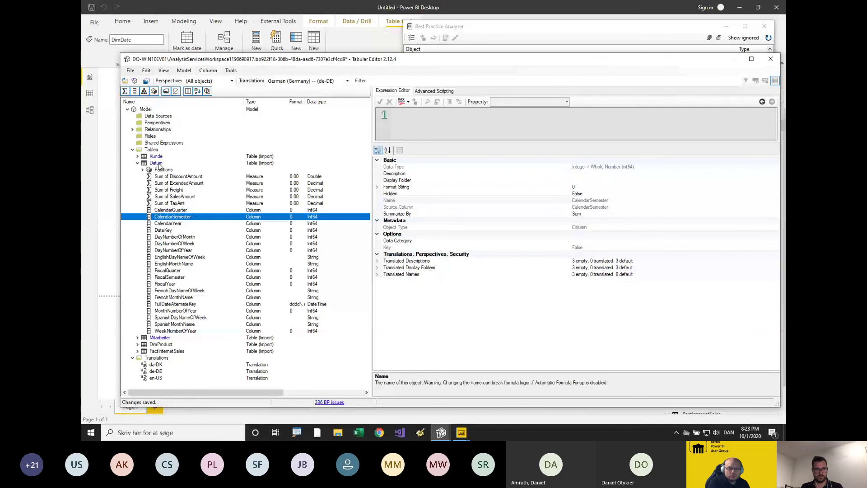
Check DayNumberOfYear's Summarize By property and examine the sum symbols beside DimDate's numeric columns in Power BI Desktop.
left_click(477, 27)
left_click(244, 251)
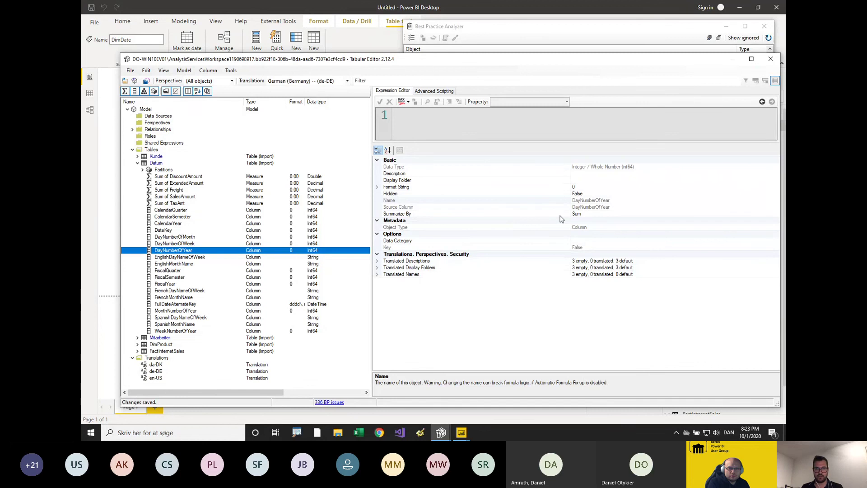
left_click(318, 12)
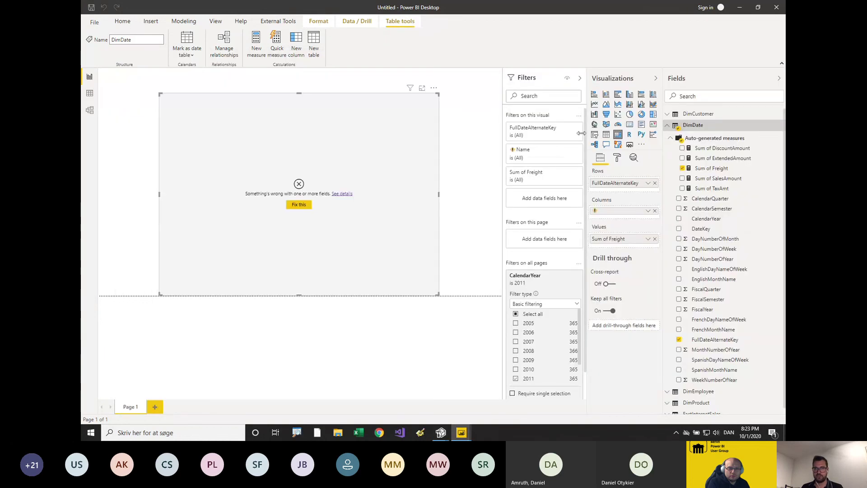
key("ctrl+1")
left_click(699, 227)
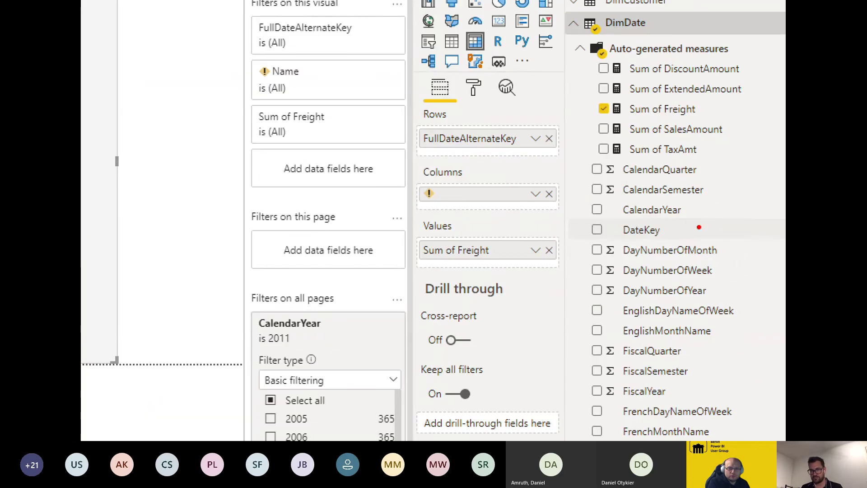
mouse_move(605, 260)
left_mouse_down()
mouse_move(616, 259)
mouse_move(599, 279)
mouse_move(615, 277)
left_mouse_up()
key("Escape")
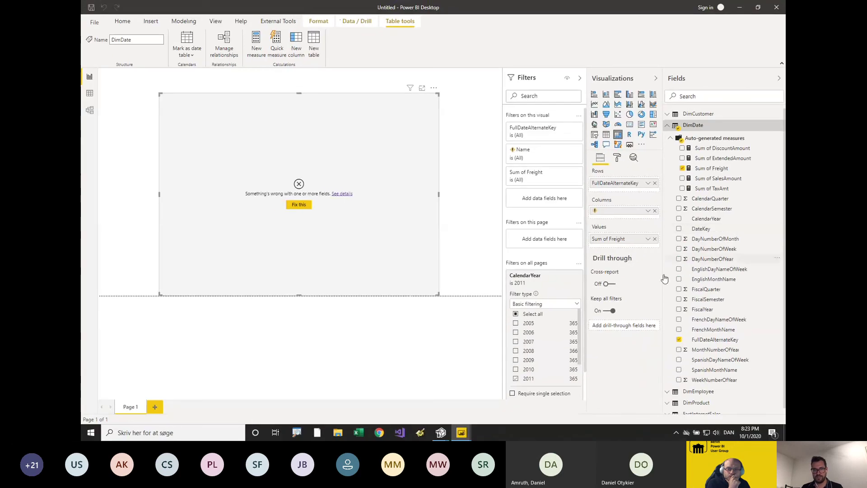
In Tabular Editor, apply the automatic fix to every column listed under "Don't summarize numeric columns" and save the model.
mouse_move(442, 432)
left_click(471, 409)
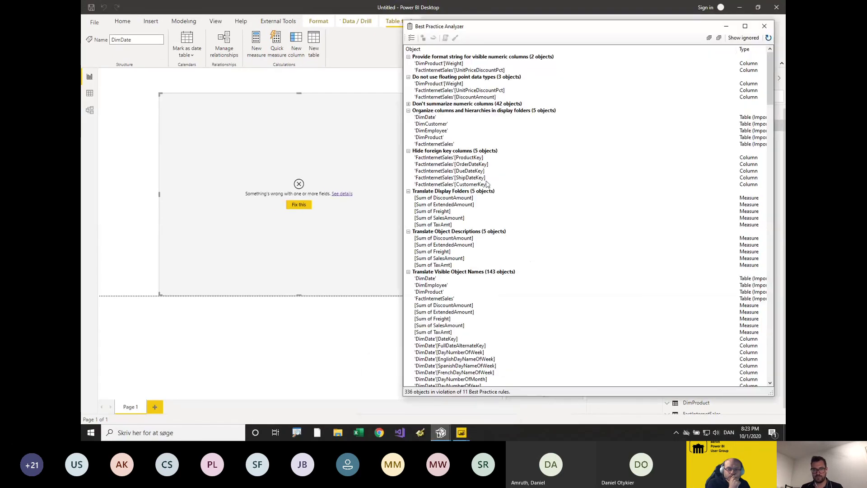
left_click(408, 104)
left_click(447, 151)
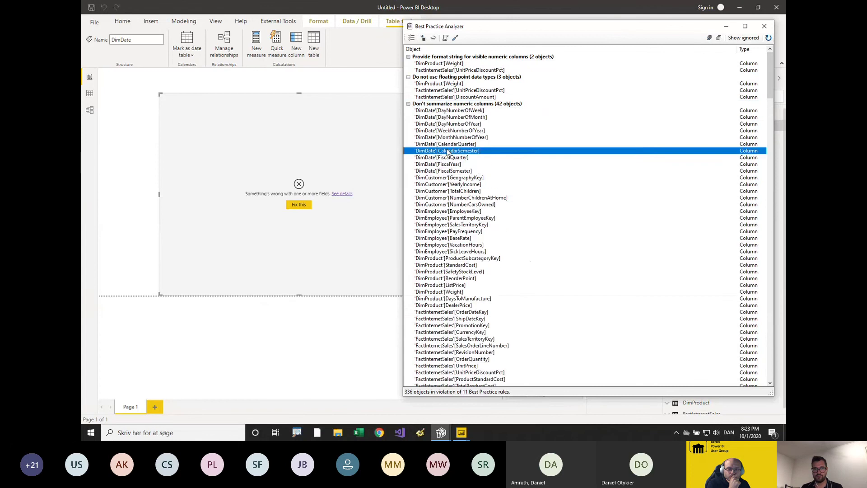
key("ctrl+a")
right_click(447, 151)
left_click(472, 180)
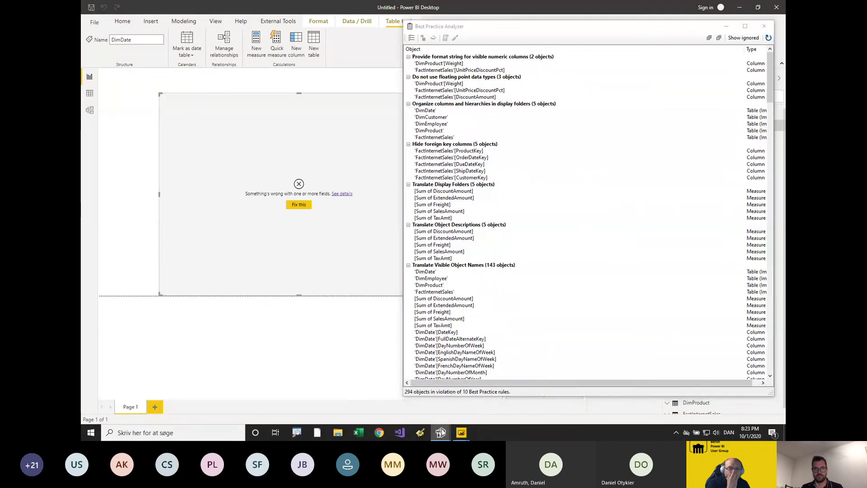
left_click(414, 377)
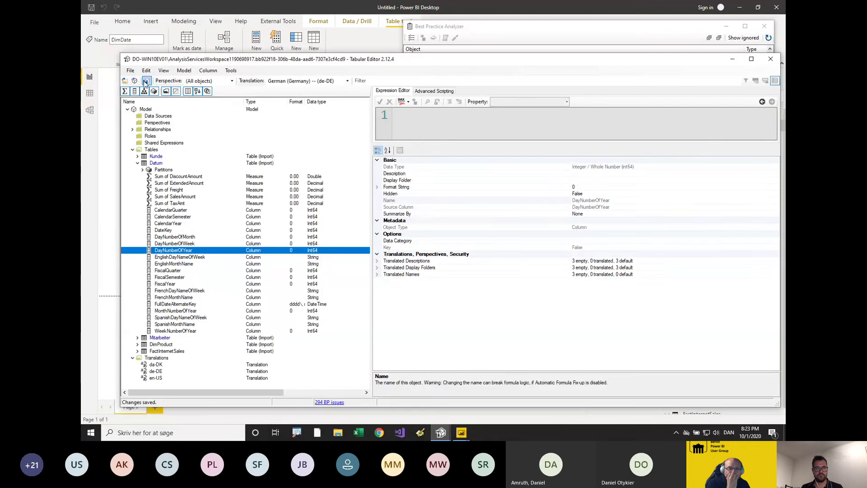
Examine DimDate's numeric columns in Power BI Desktop, and check the model's Discourage Implicit Measures property in Tabular Editor.
left_click(315, 11)
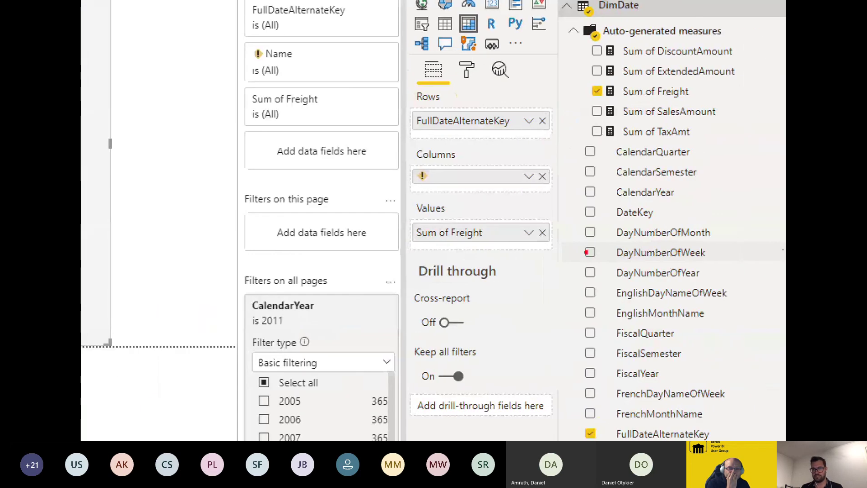
left_click_drag(678, 249, 692, 246)
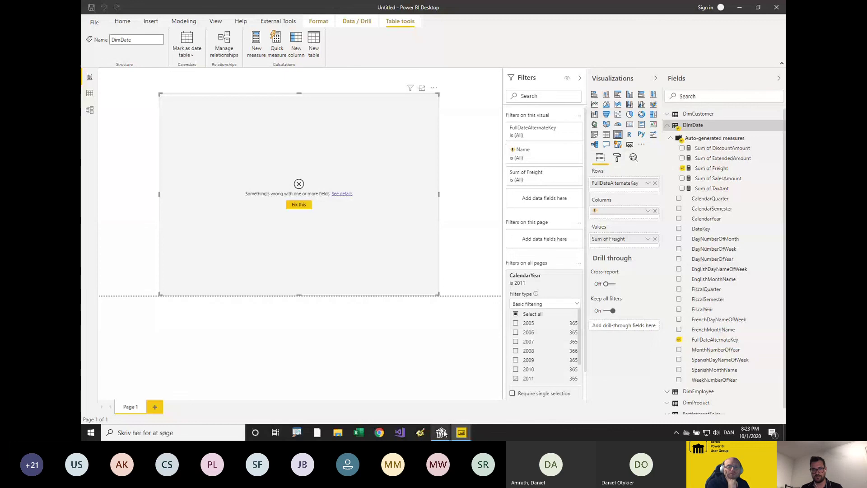
mouse_move(441, 432)
left_click(396, 406)
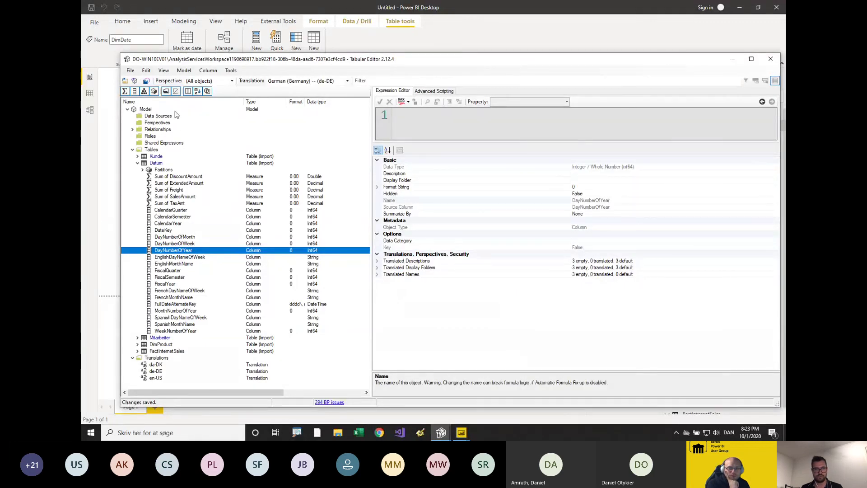
left_click(156, 110)
left_click(425, 214)
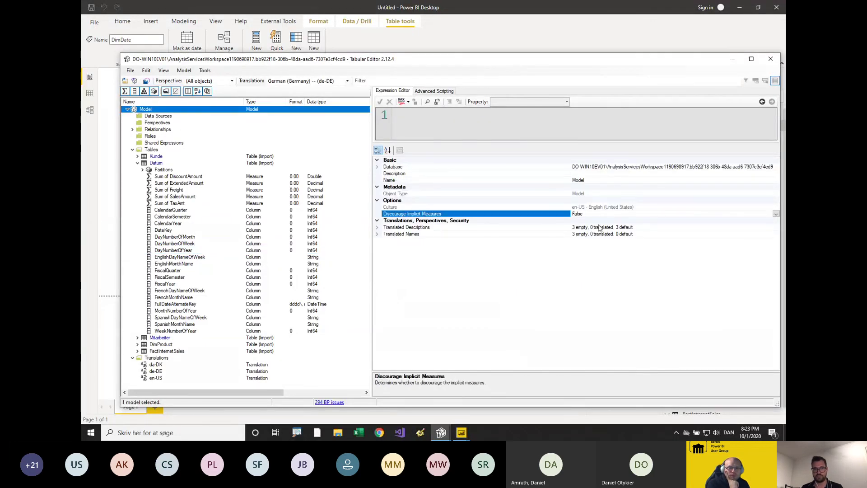
left_click(126, 91)
left_click(126, 92)
Review the Best Practice Analyzer results and the ignore options for a "Translate Visible Object Names" item and its rule, and close the analyzer.
left_click(440, 432)
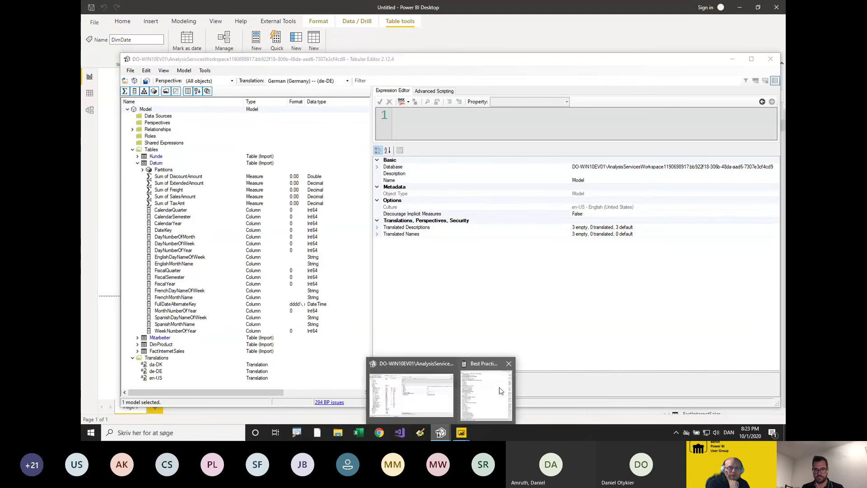
left_click(500, 391)
scroll(510, 282, "down", 5)
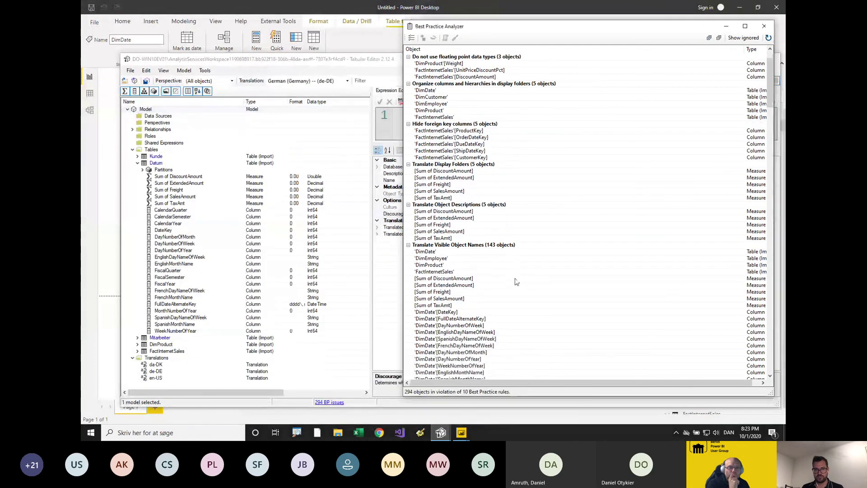
scroll(524, 277, "up", 5)
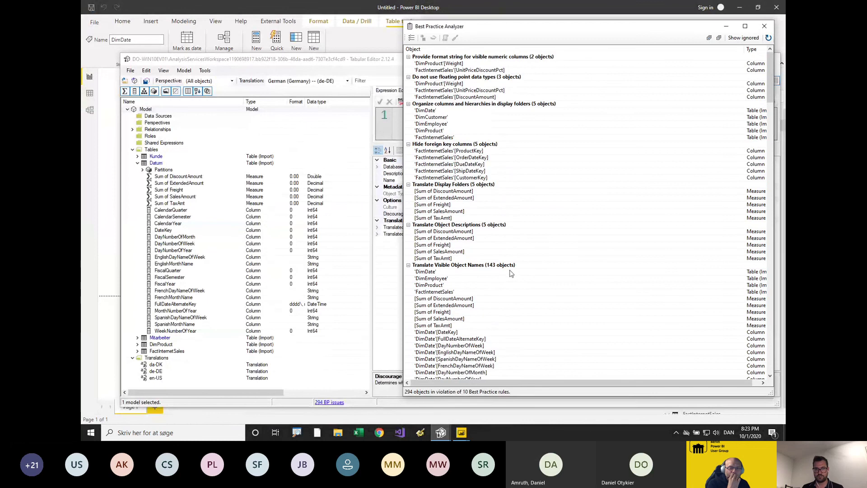
right_click(431, 293)
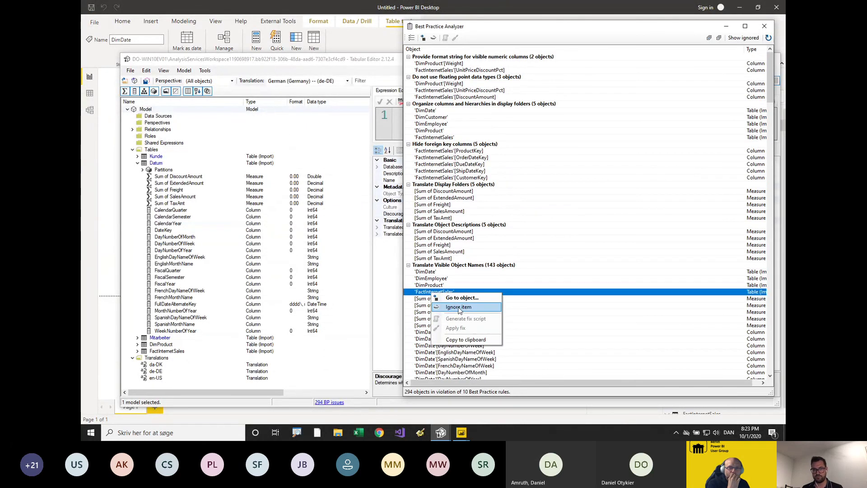
left_click(451, 267)
right_click(451, 266)
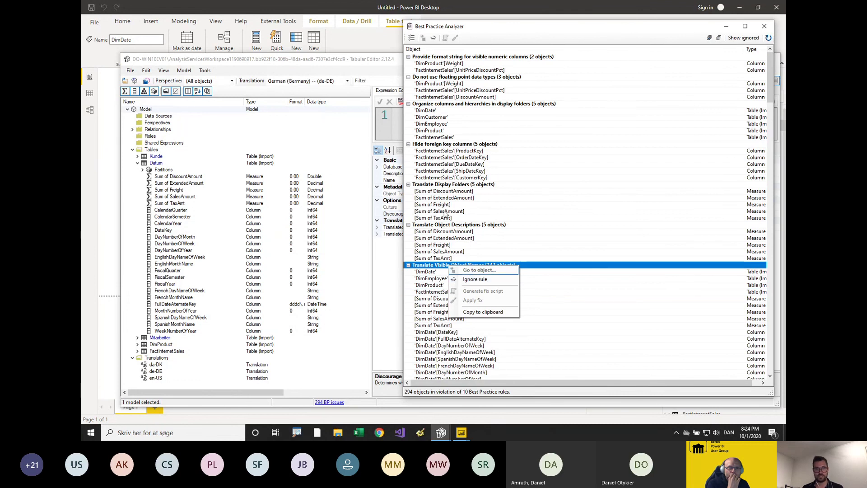
left_click(461, 222)
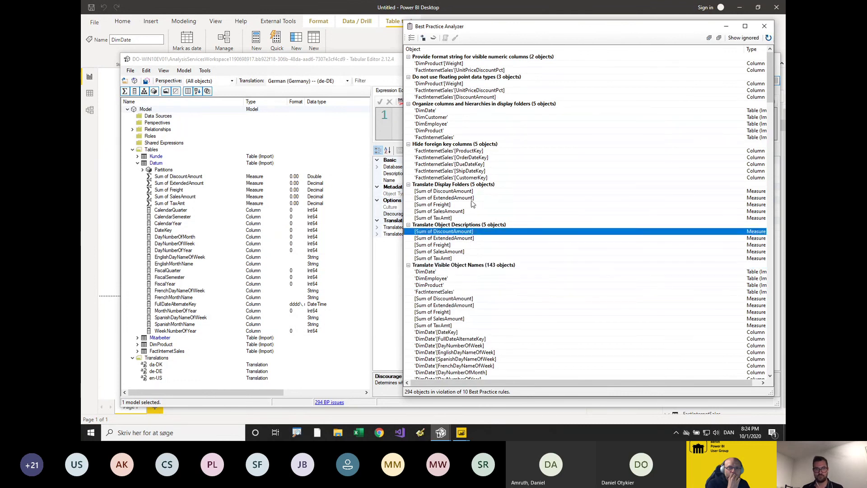
left_click(764, 26)
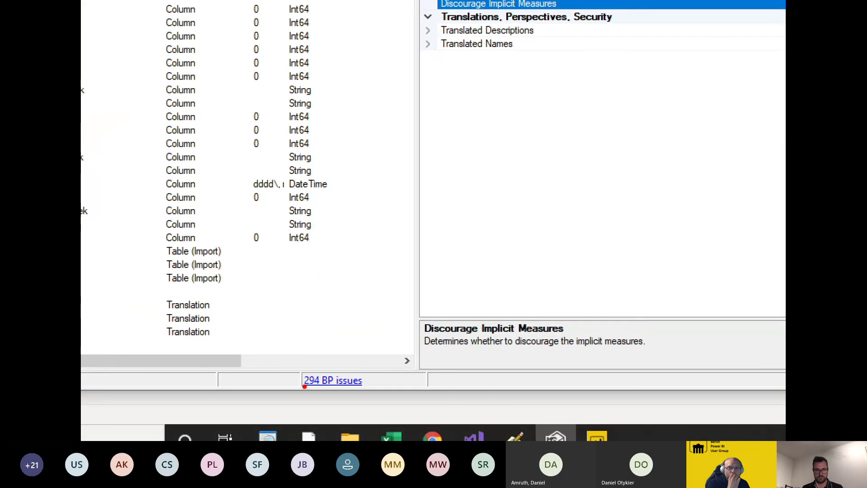
left_click_drag(304, 386, 384, 391)
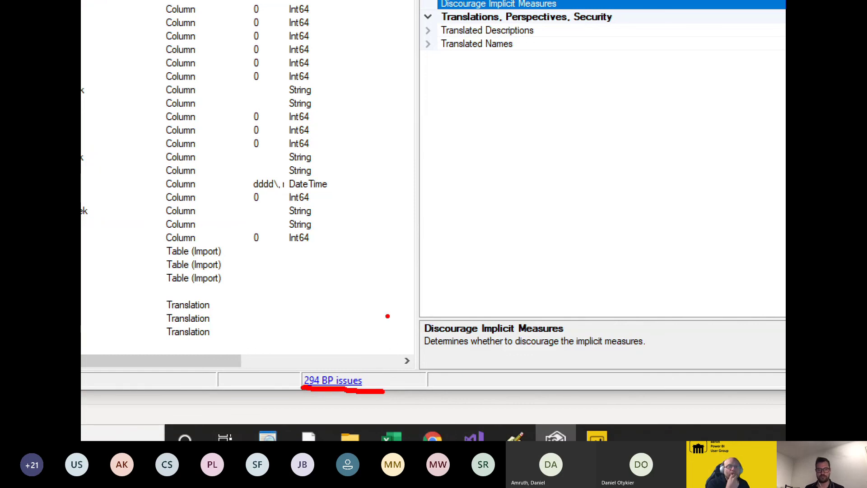
key("Escape")
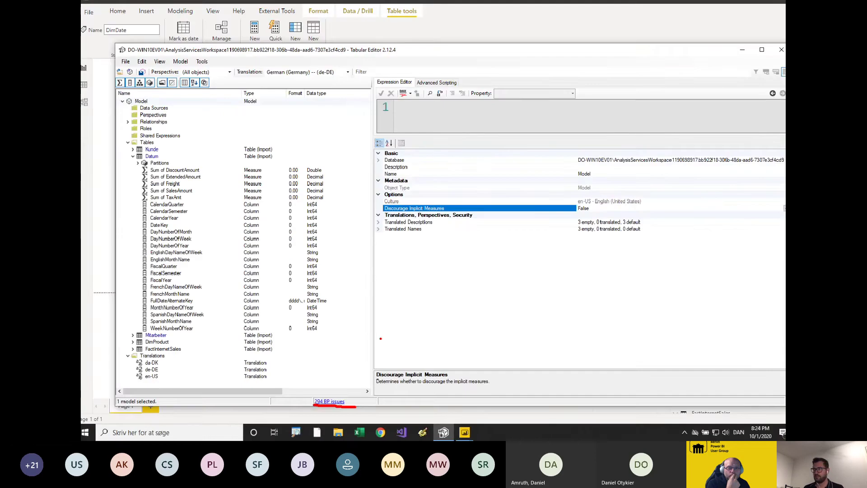
key("alt+Tab")
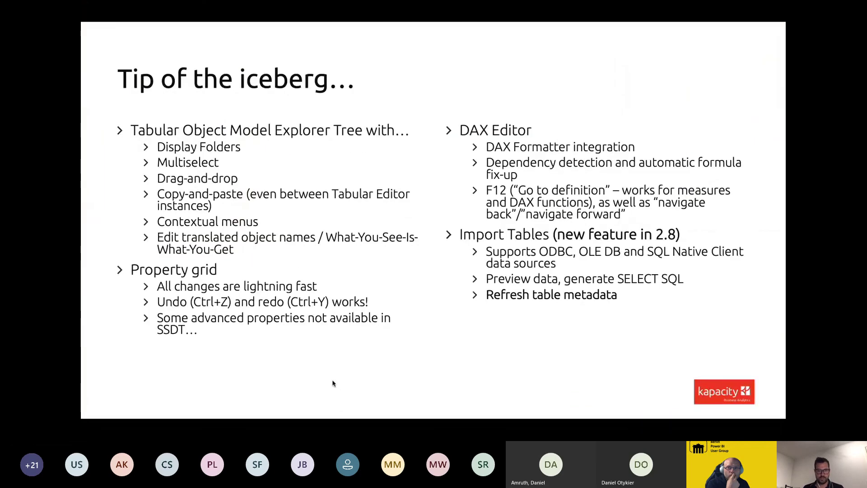
key("Right")
key("Right")
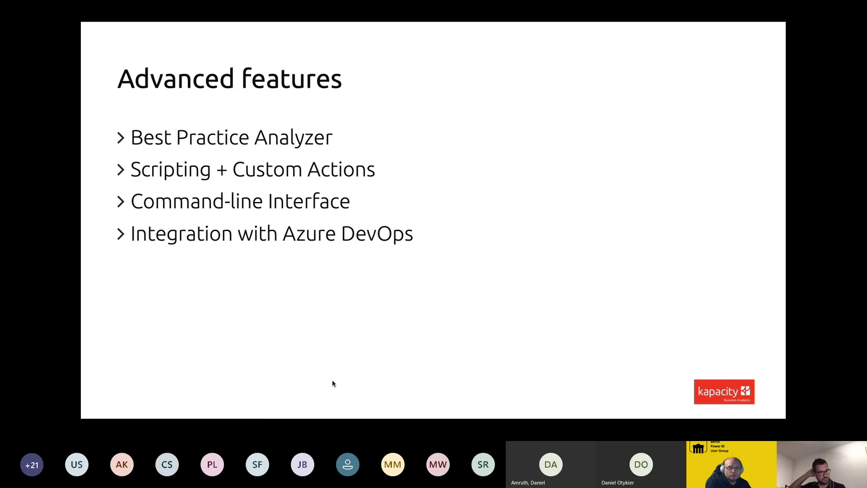
Return to Tabular Editor and view the options for saving an advanced script as a custom action, without saving one.
key("alt+Tab")
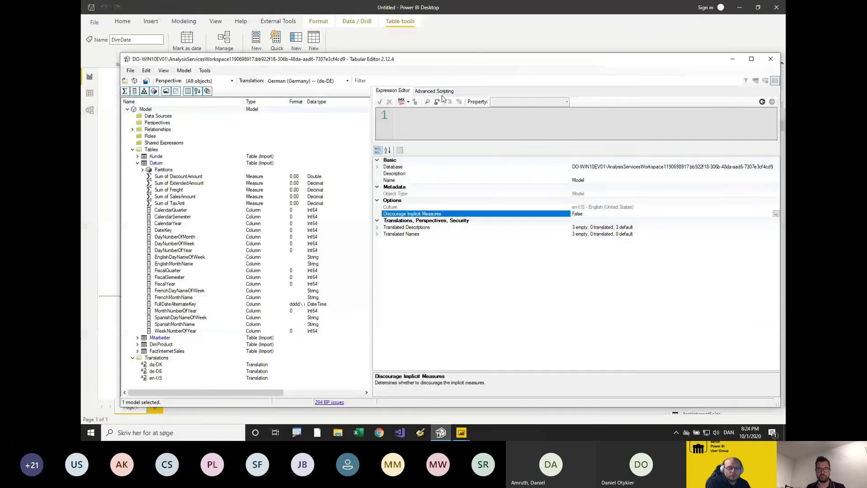
left_click(451, 102)
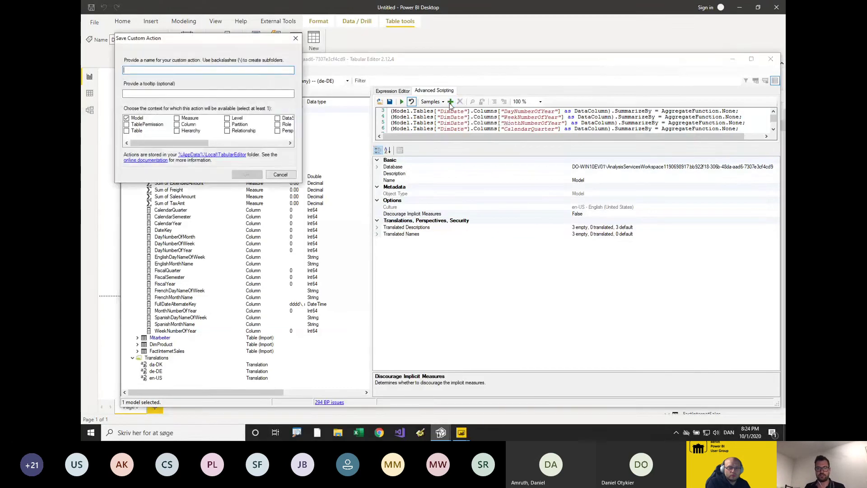
left_click(278, 175)
Count the rows of the DimProduct table with the Live Connect COUNTROWS custom action and dismiss the result.
right_click(159, 346)
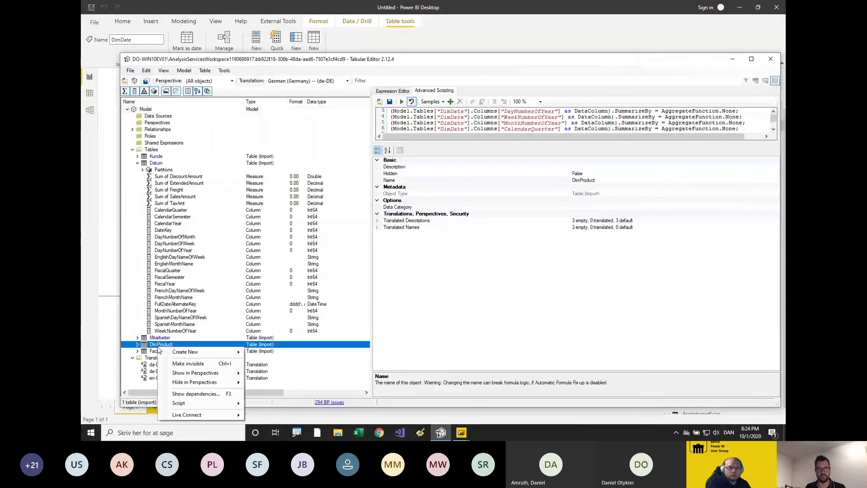
mouse_move(189, 415)
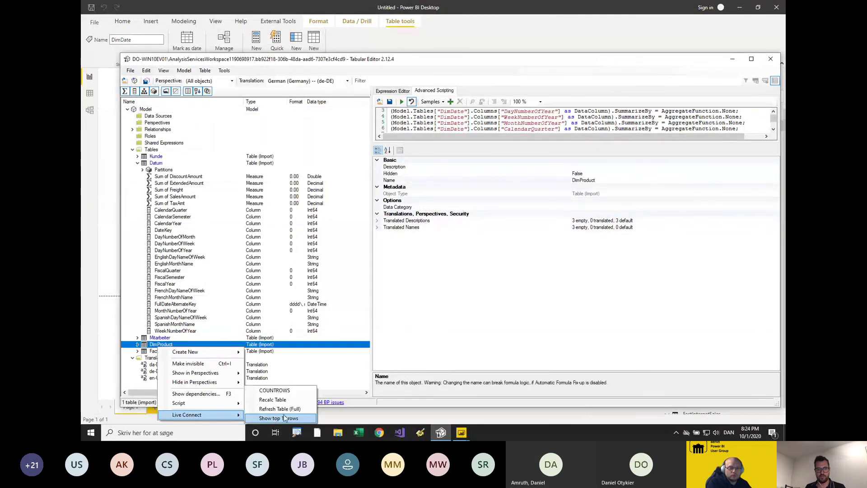
left_click(287, 391)
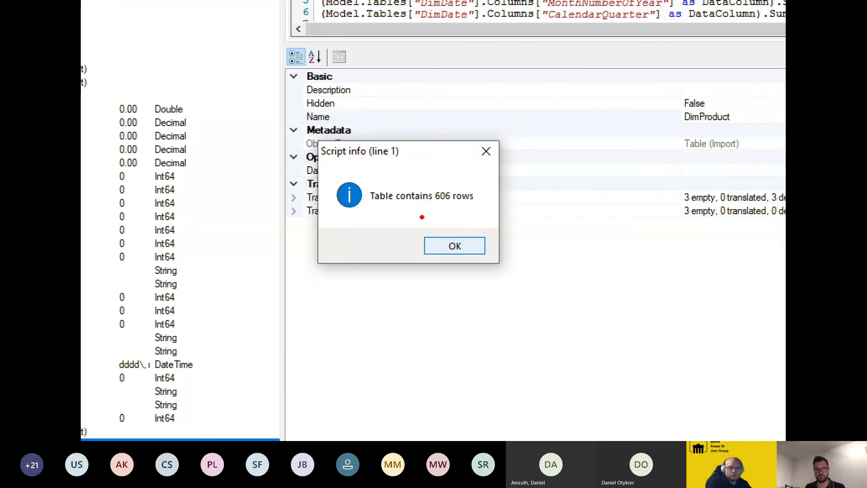
left_click_drag(417, 217, 461, 217)
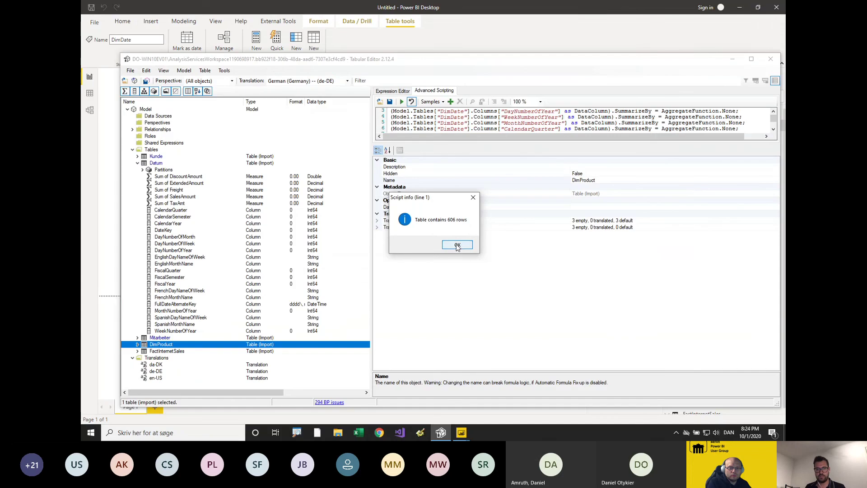
left_click(455, 245)
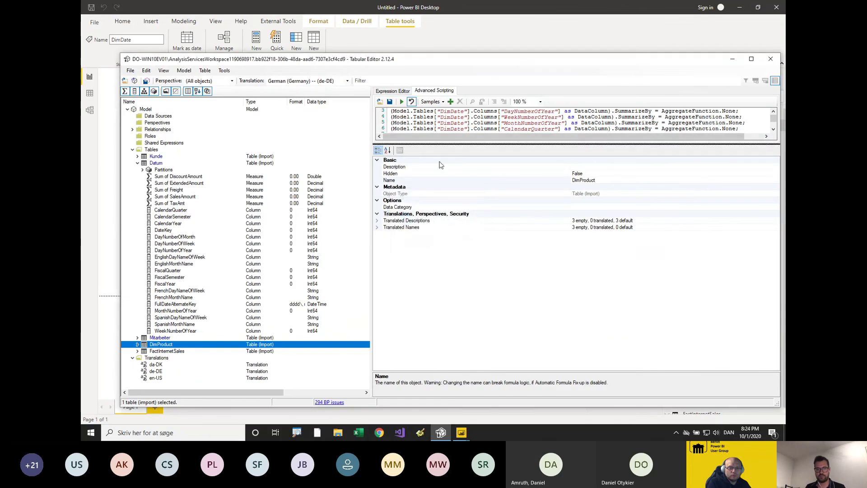
Enlarge the script editor, load the Live Connect\COUNTROWS custom action script into it and examine its code.
left_click_drag(436, 144, 436, 251)
left_click(431, 102)
mouse_move(454, 112)
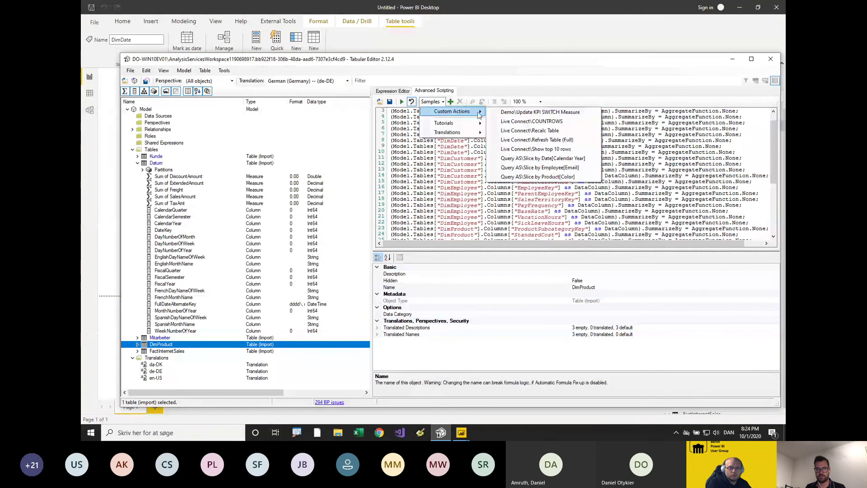
left_click(525, 121)
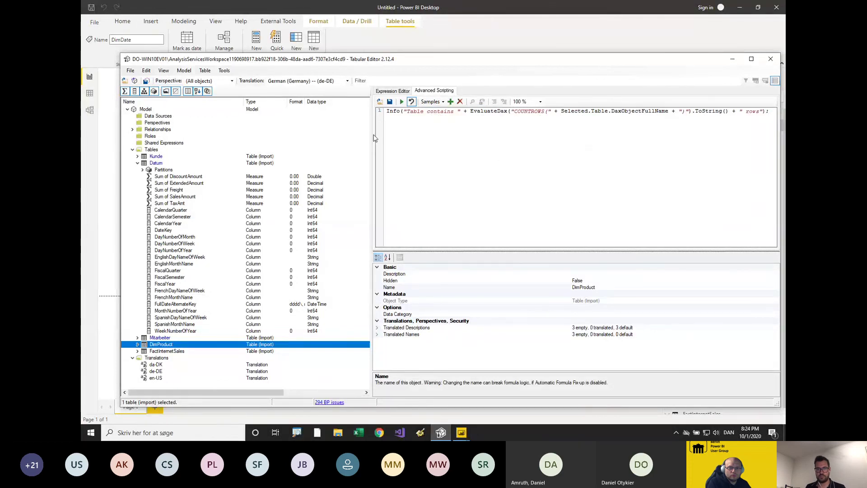
left_click_drag(371, 138, 334, 137)
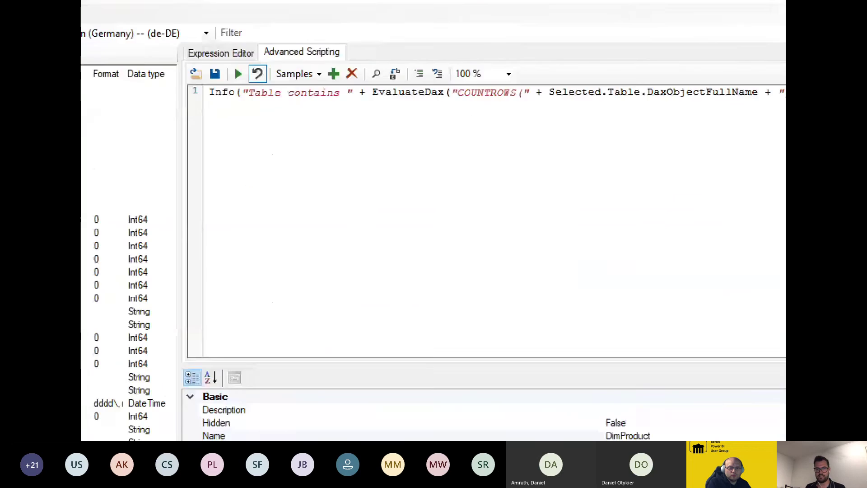
left_click_drag(354, 128, 643, 130)
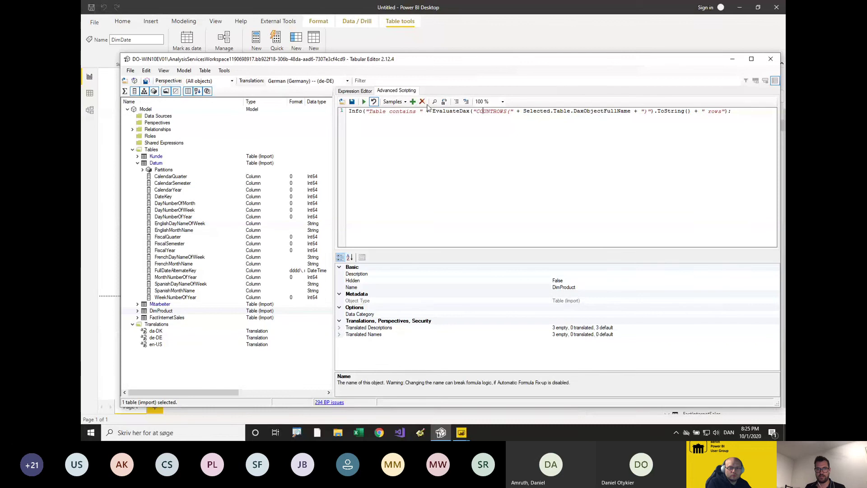
Save the script as the table-level custom action Live Connect\COUNTROWS and view the Live Connect actions available for the DimProduct table.
left_click(412, 101)
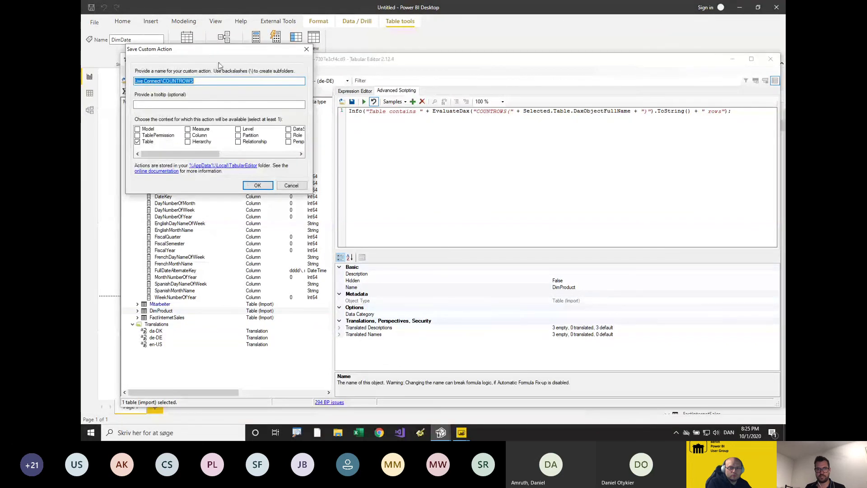
key("Return")
right_click(162, 315)
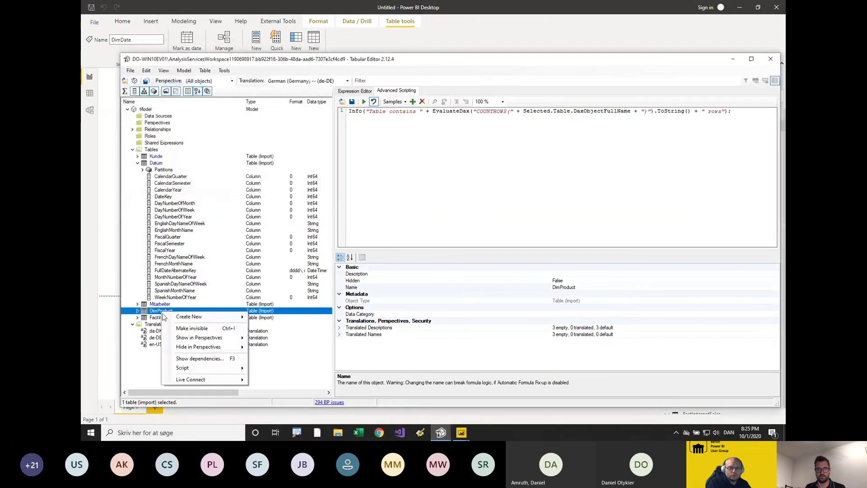
mouse_move(188, 379)
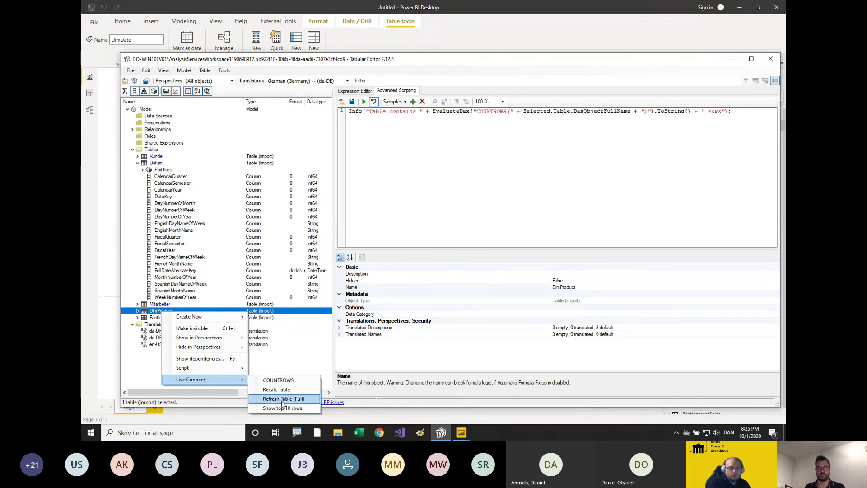
left_click(400, 216)
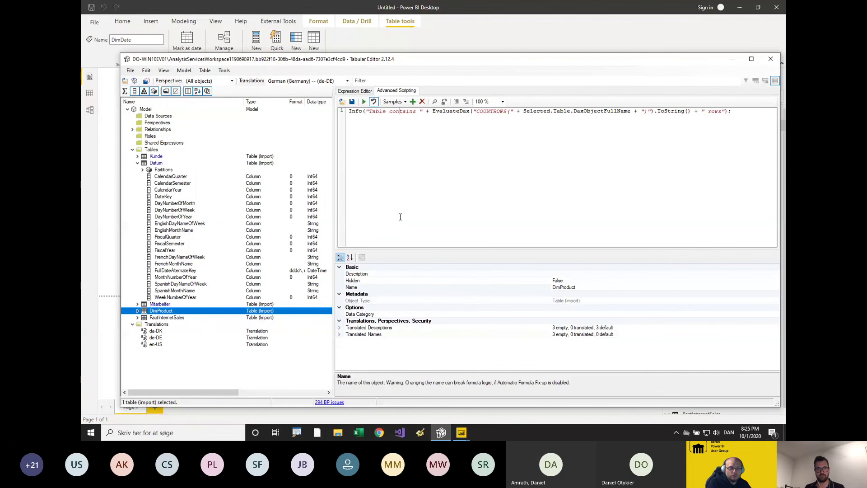
Switch to the presentation's "Advanced features" slide, revisiting Tabular Editor briefly before returning to the slide.
key("ctrl+Left")
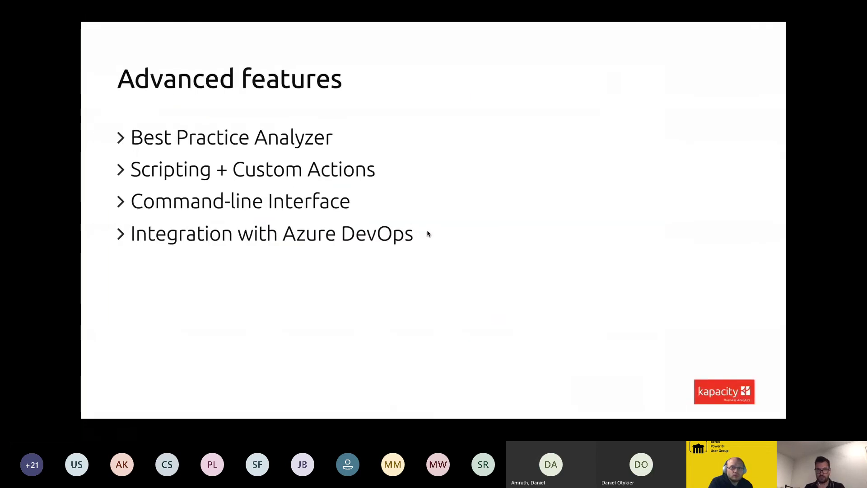
key("ctrl+super+Right")
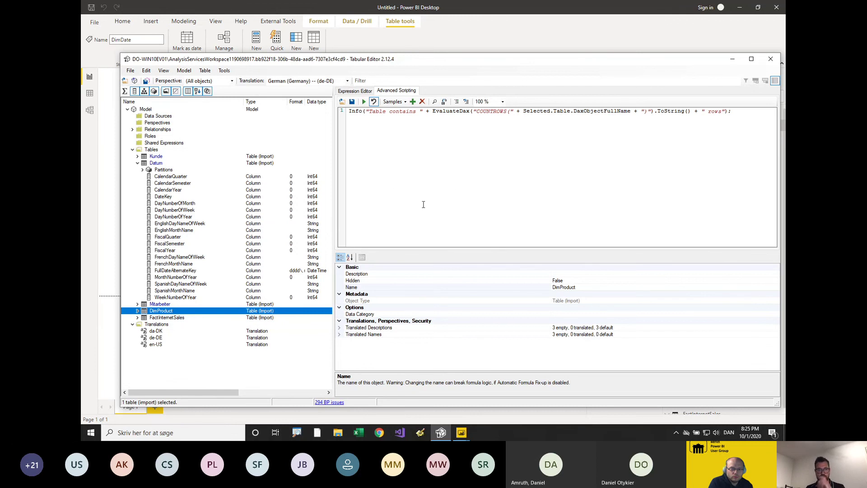
key("alt+Tab")
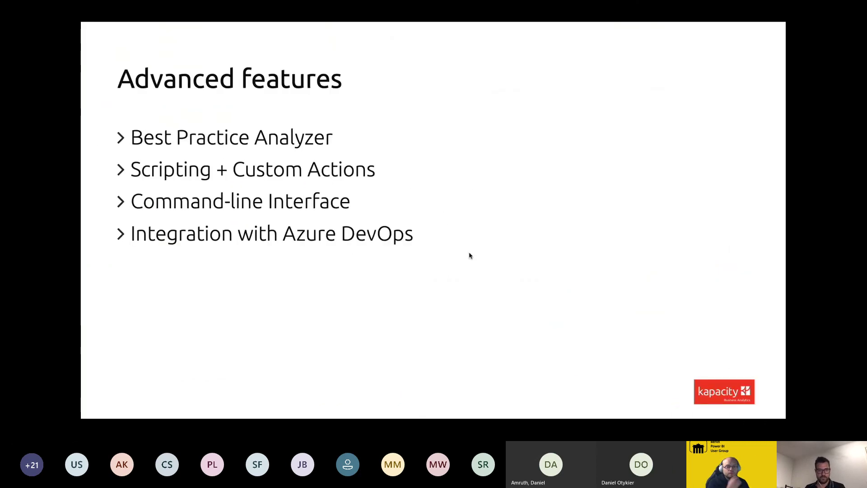